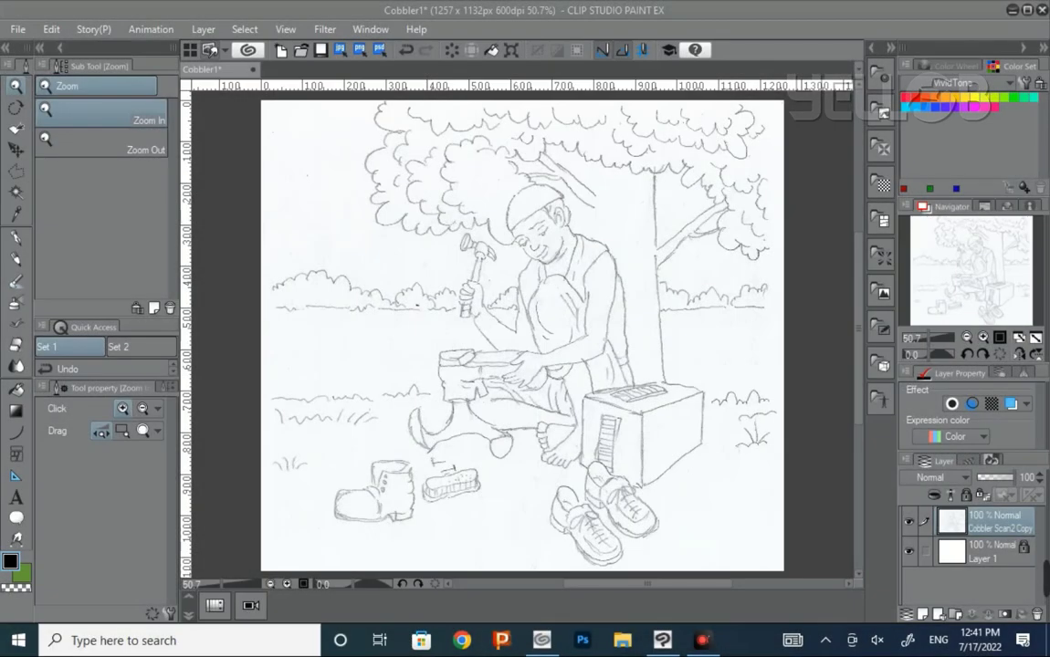
# Step: Zoom in on the cobbler and give the sketch layer a blue Layer color effect
pyautogui.press('/')
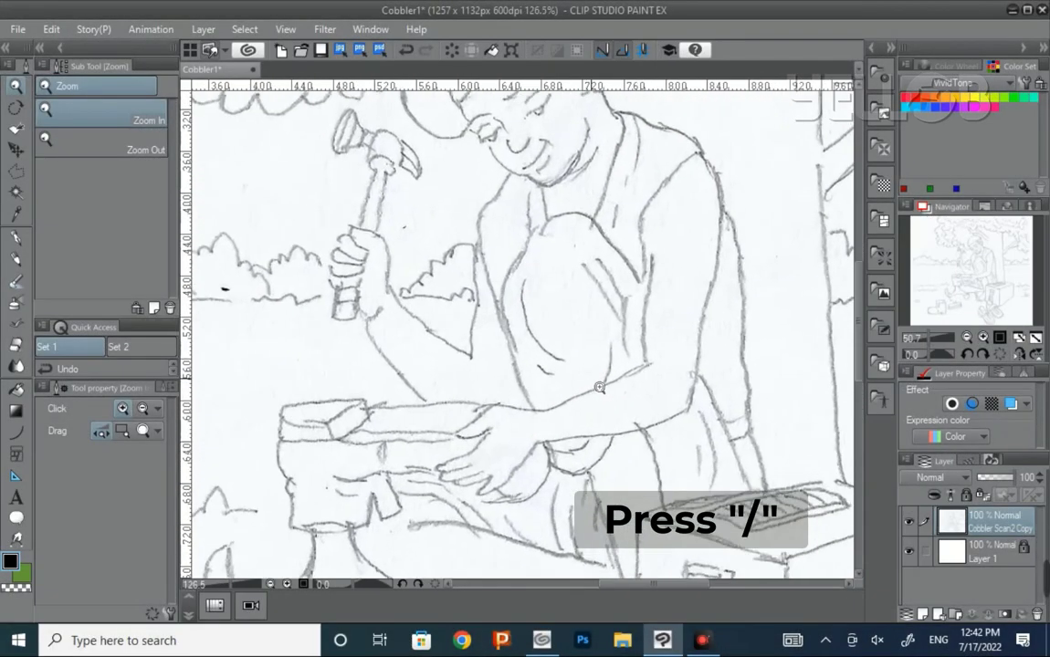
pyautogui.moveTo(598, 345); pyautogui.dragTo(564, 360)
pyautogui.moveTo(500, 352); pyautogui.dragTo(493, 388)
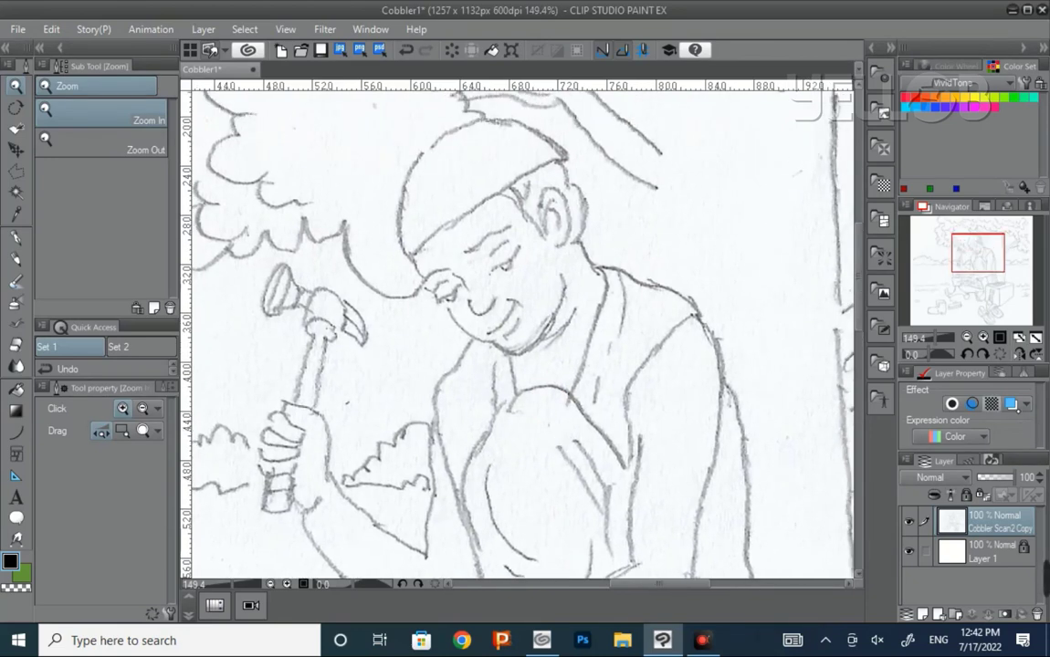
pyautogui.click(1027, 403)
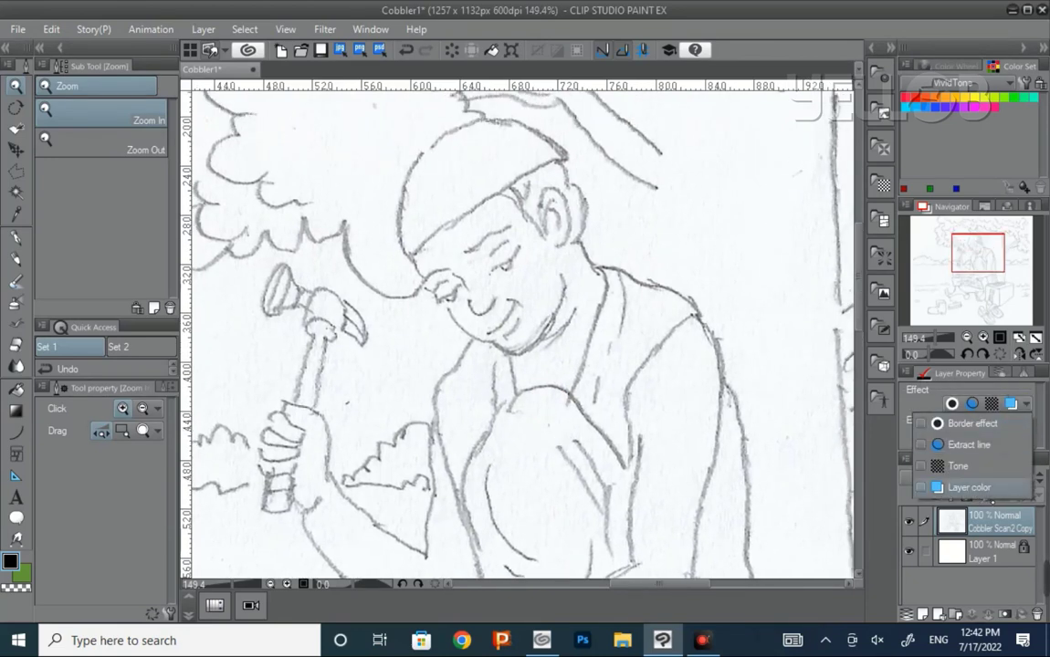
pyautogui.click(973, 487)
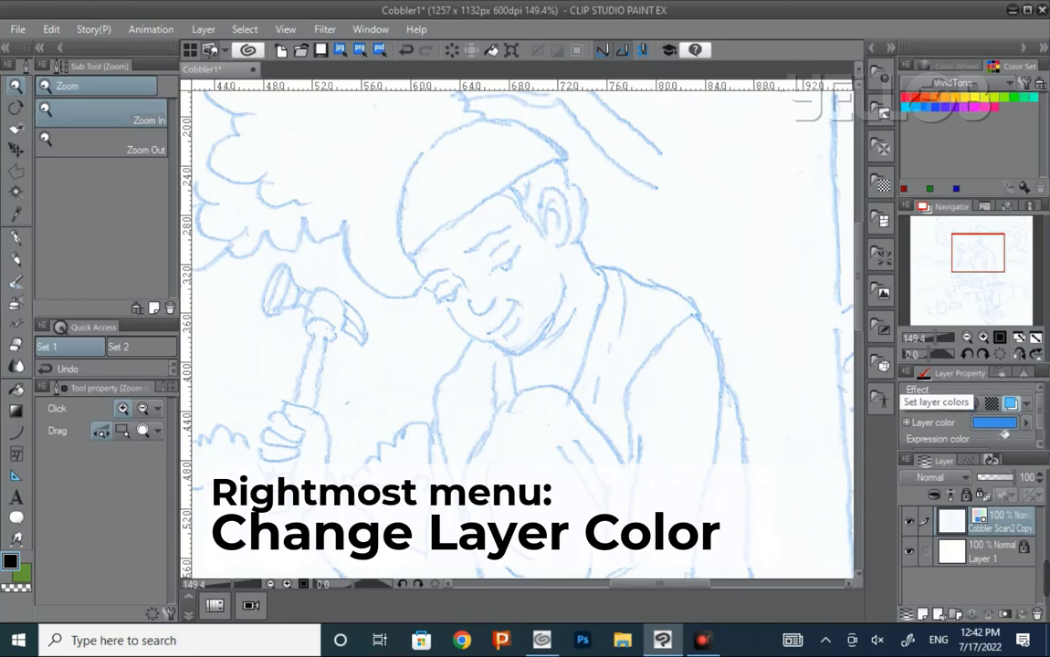
pyautogui.click(1028, 422)
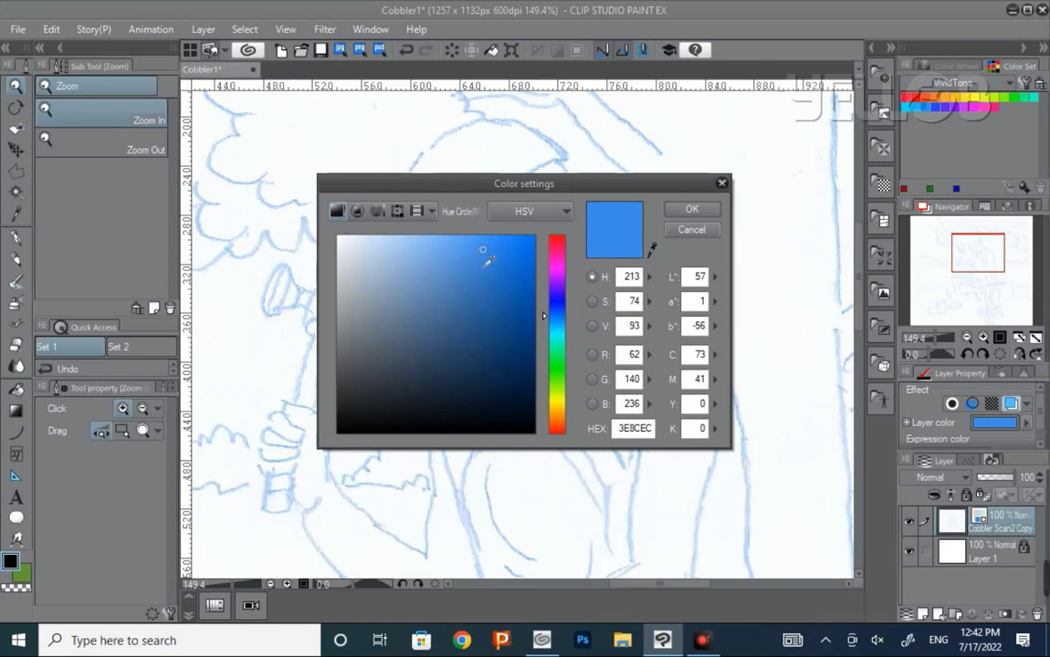
pyautogui.click(692, 209)
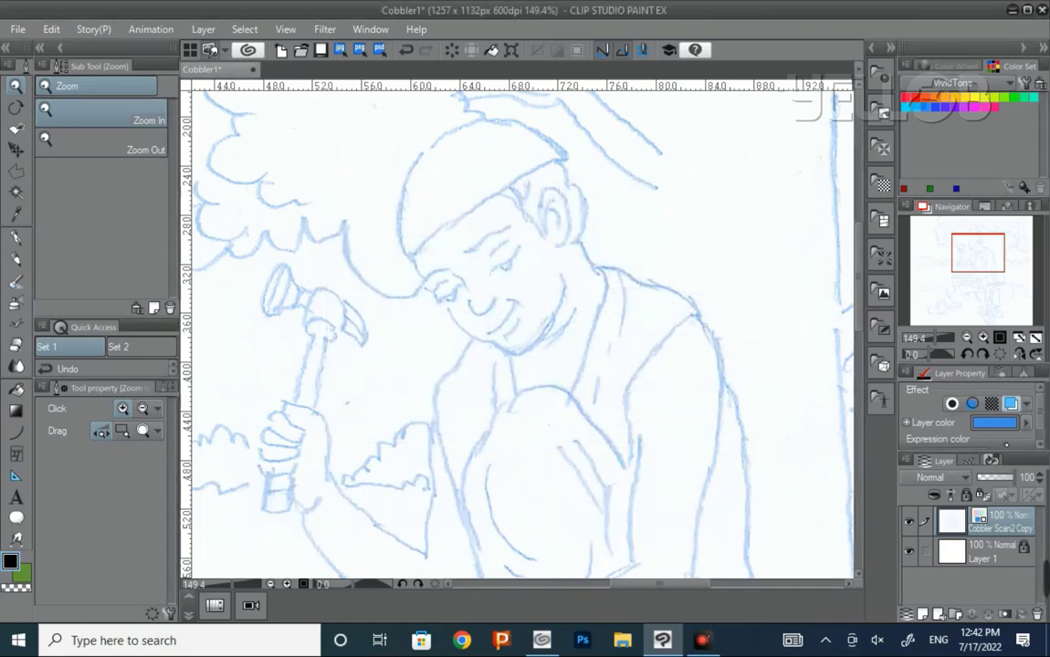
# Step: Toggle the blue tint and the sketch layer's visibility off and on to compare
pyautogui.click(1010, 402)
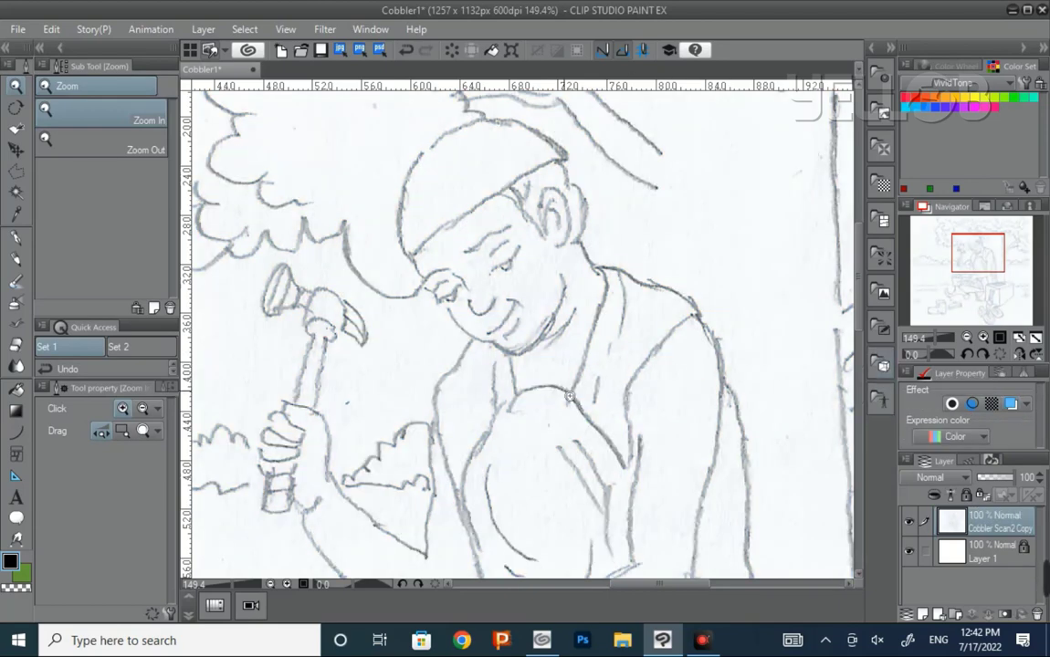
pyautogui.click(1010, 403)
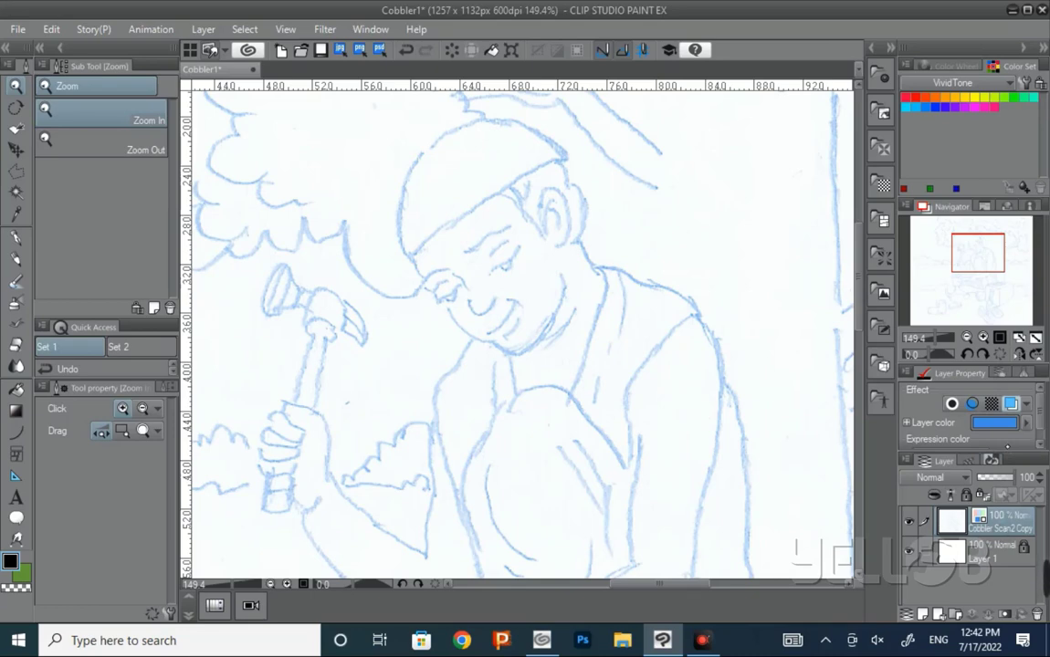
pyautogui.click(908, 521)
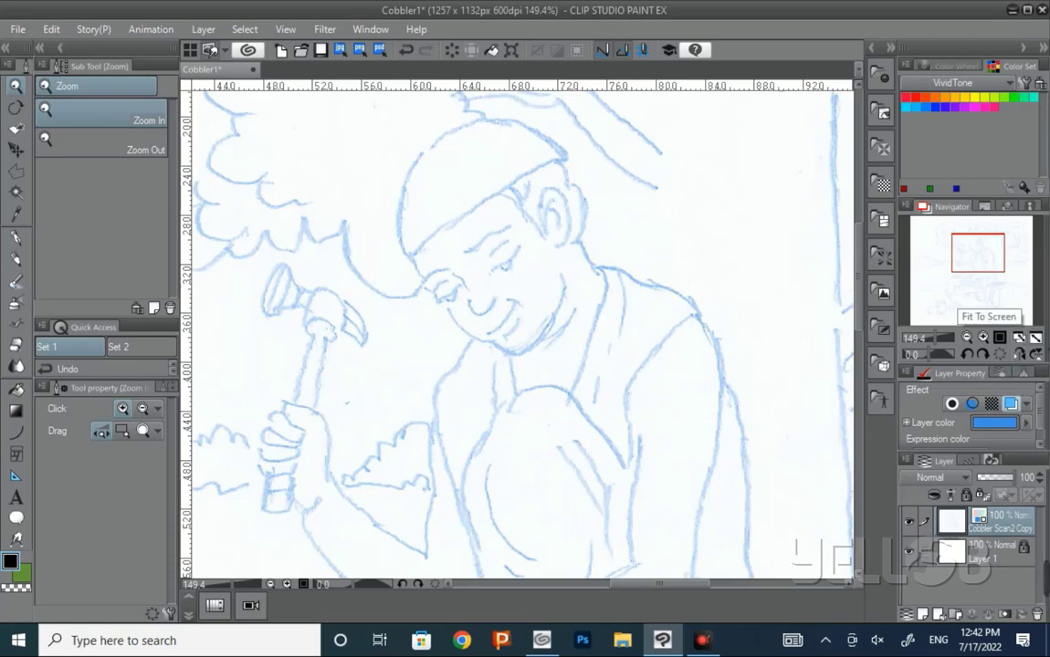
# Step: Fit the drawing to the window and try shifting the sketch with Move layer
pyautogui.click(1019, 337)
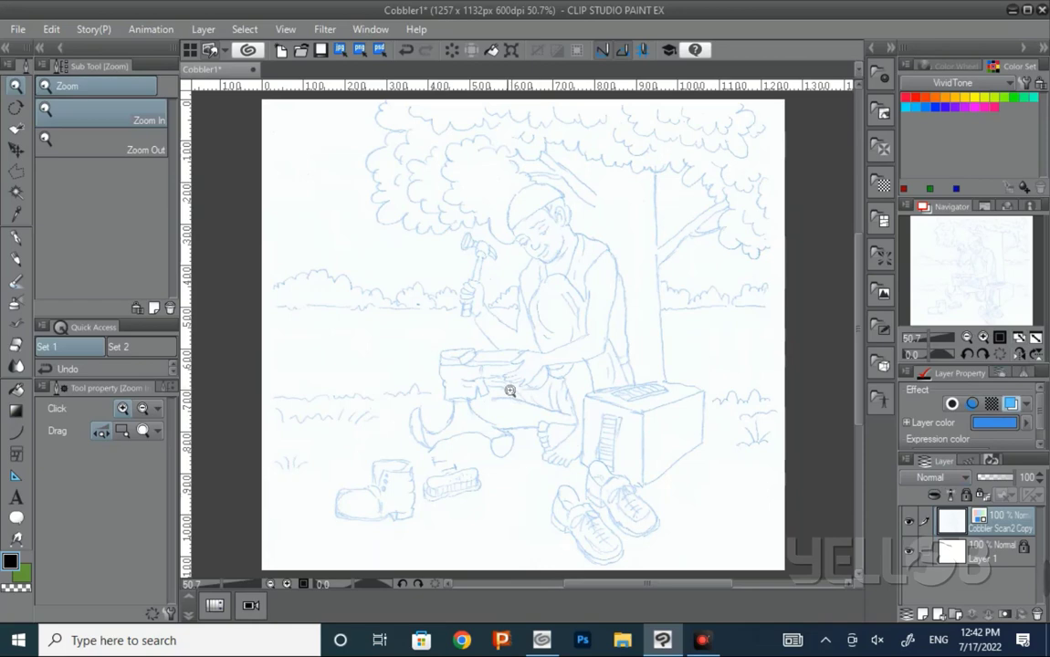
pyautogui.click(16, 146)
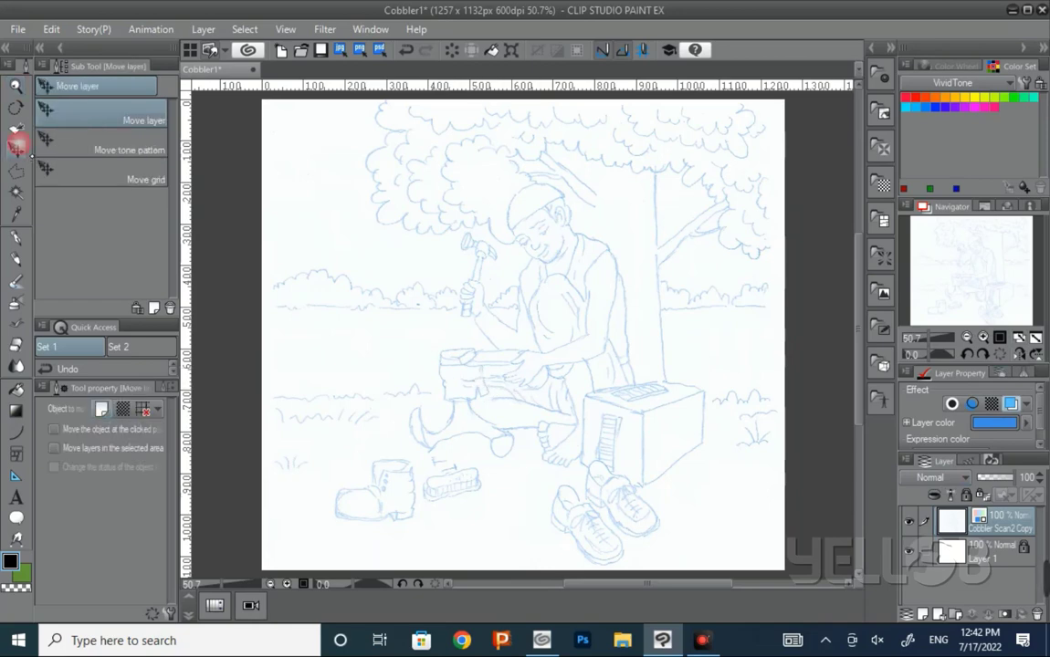
pyautogui.moveTo(513, 296)
pyautogui.mouseDown()
pyautogui.moveTo(551, 388)
pyautogui.moveTo(509, 331)
pyautogui.moveTo(522, 267)
pyautogui.mouseUp()
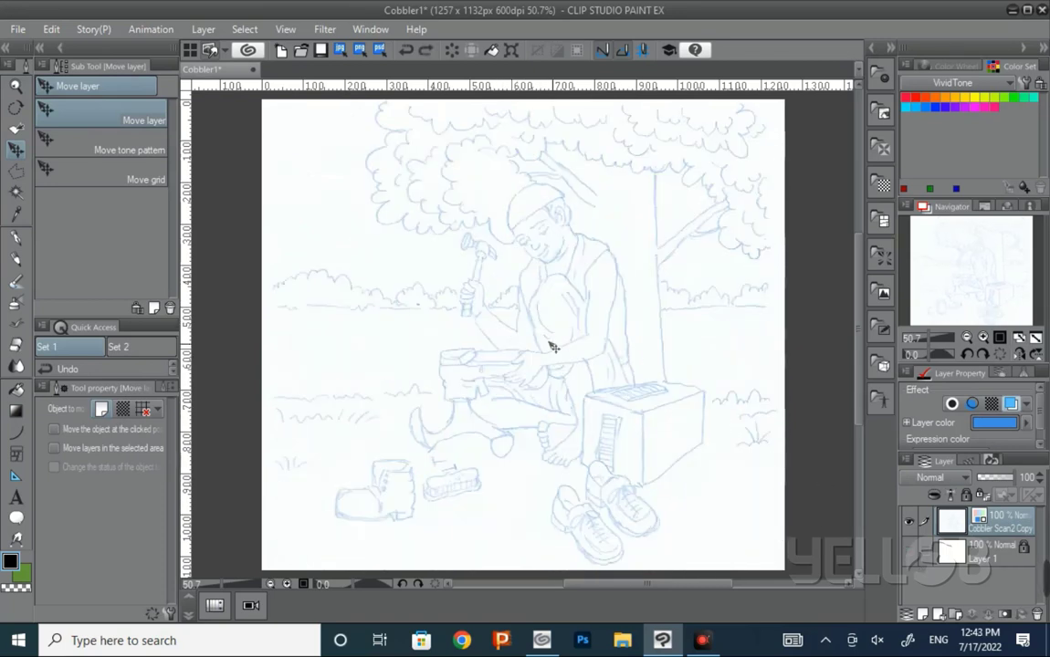
pyautogui.moveTo(552, 347); pyautogui.dragTo(550, 347)
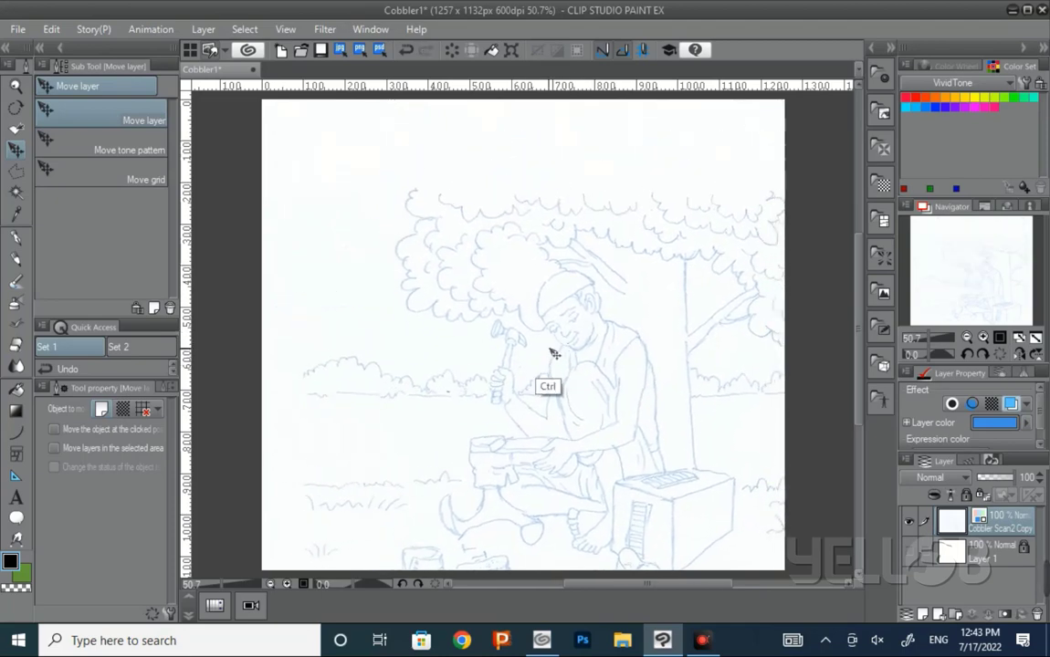
# Step: Undo the sketch move, lock the sketch layer and add new raster Layer 2 above
pyautogui.hotkey('ctrl', 'z')
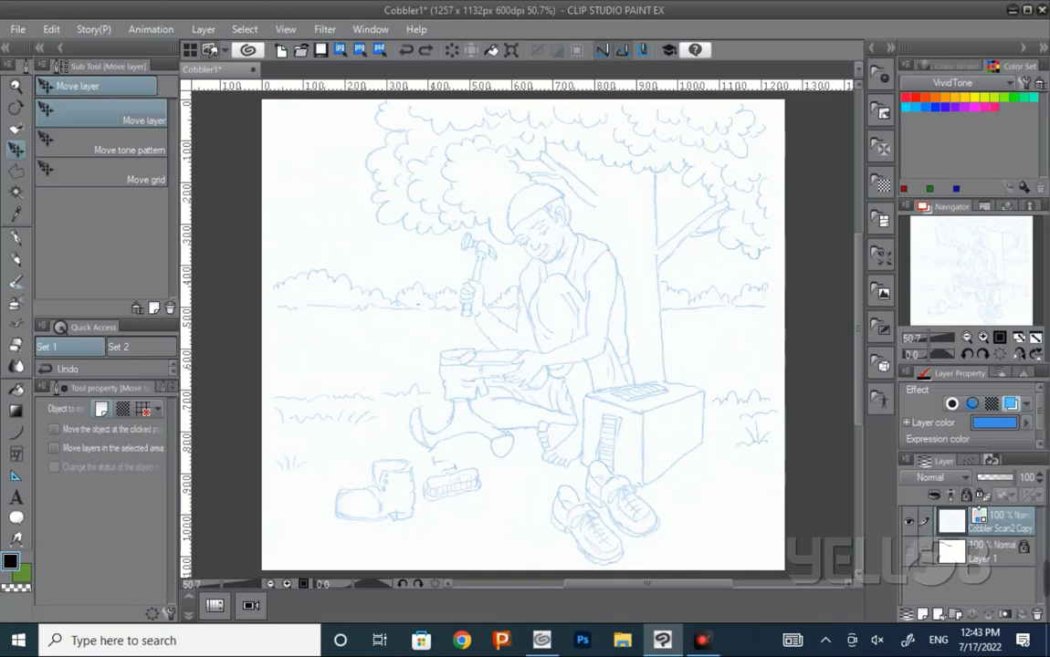
pyautogui.click(966, 494)
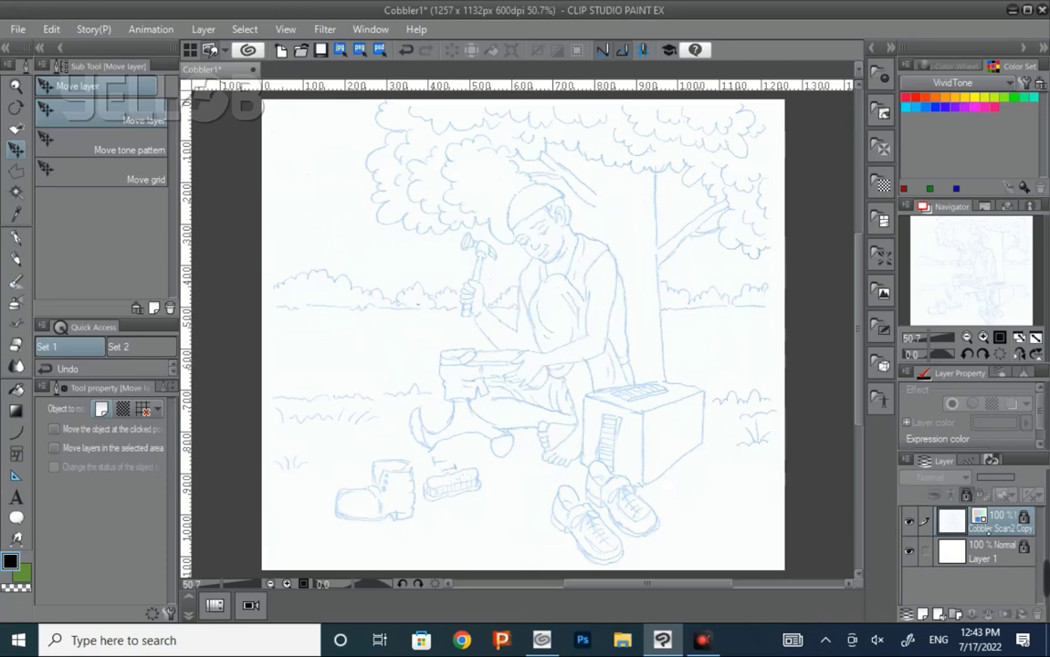
pyautogui.click(936, 614)
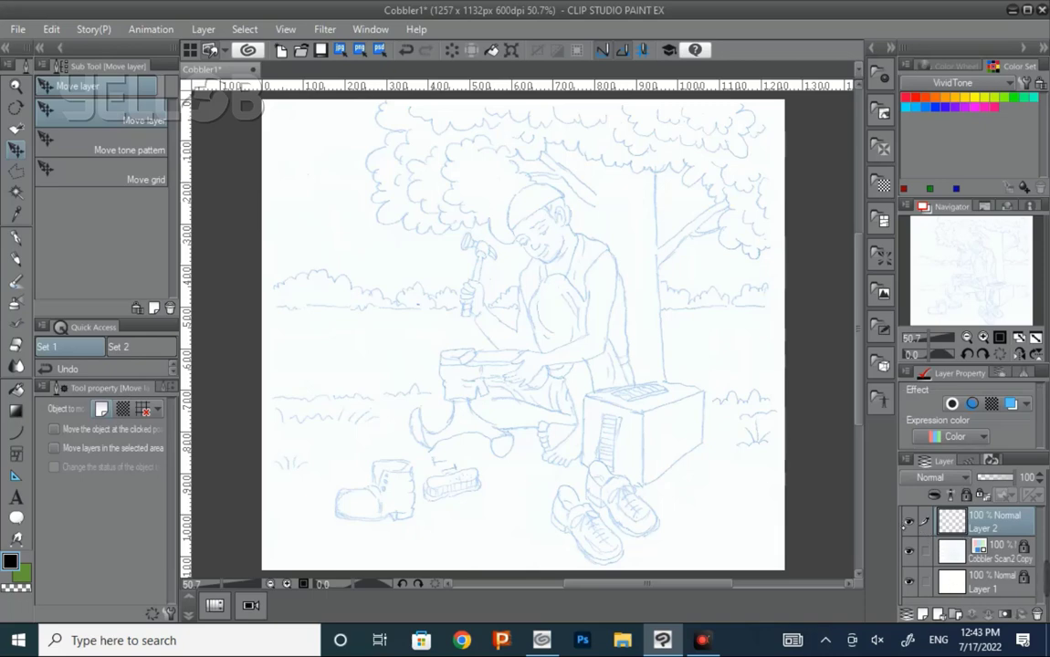
# Step: Zoom in on the cobbler's face, select the G-pen and undo a test stroke
pyautogui.press('/')
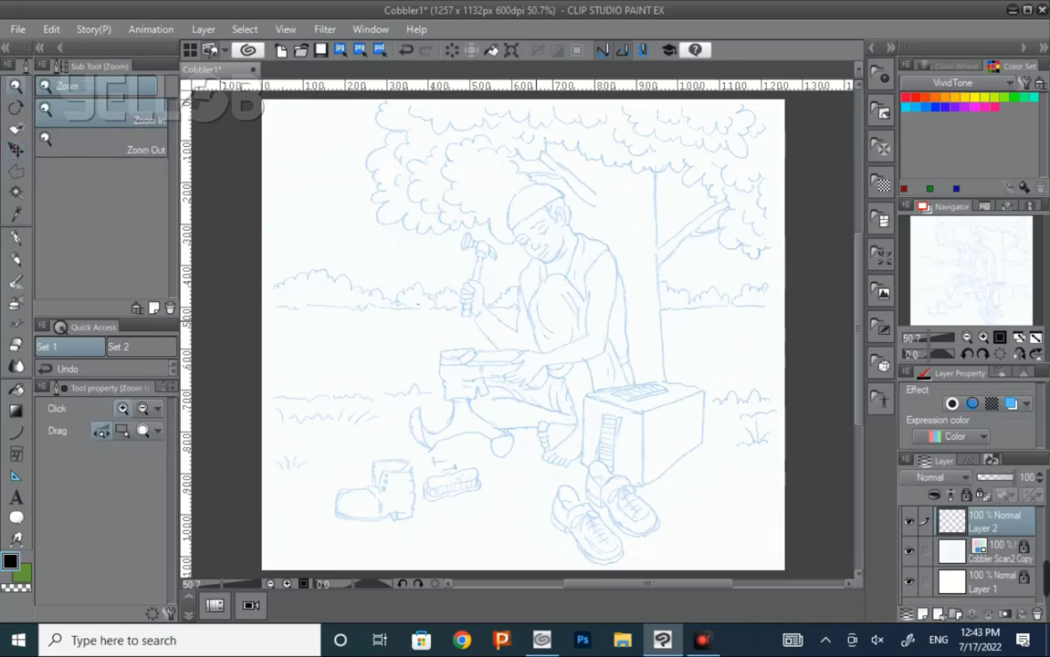
pyautogui.moveTo(543, 365)
pyautogui.mouseDown()
pyautogui.moveTo(592, 370)
pyautogui.moveTo(532, 653)
pyautogui.mouseUp()
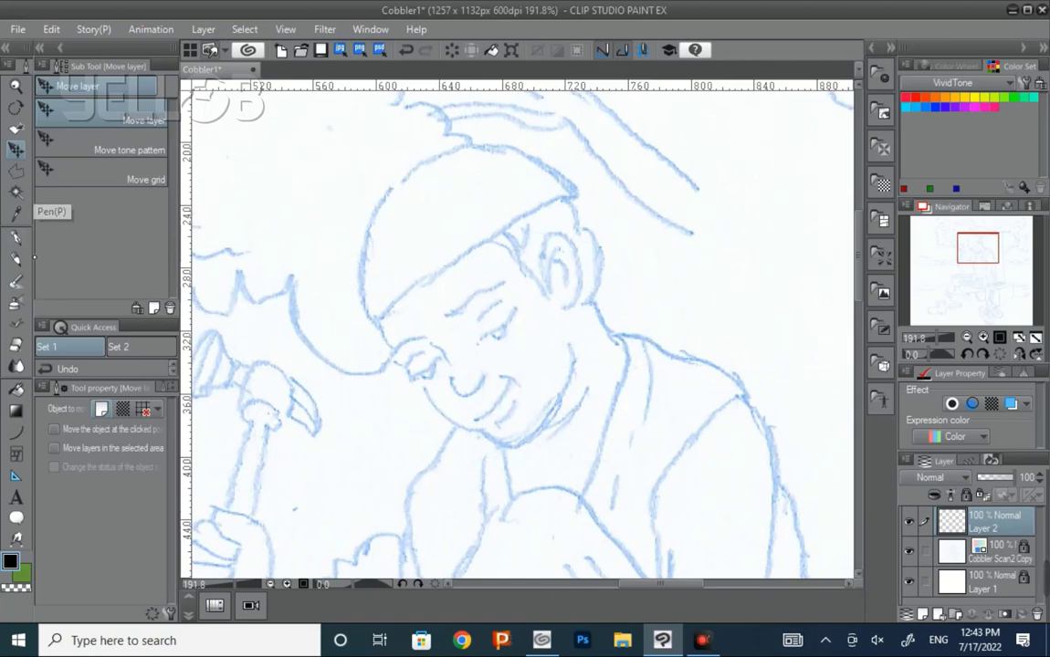
pyautogui.click(20, 237)
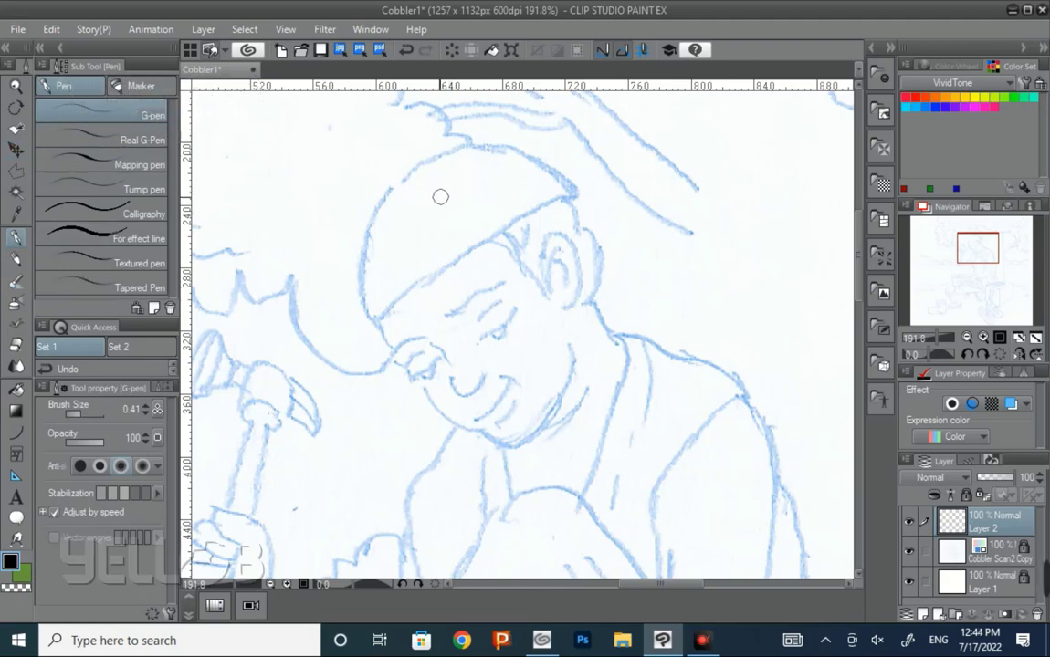
pyautogui.moveTo(453, 201); pyautogui.dragTo(493, 366)
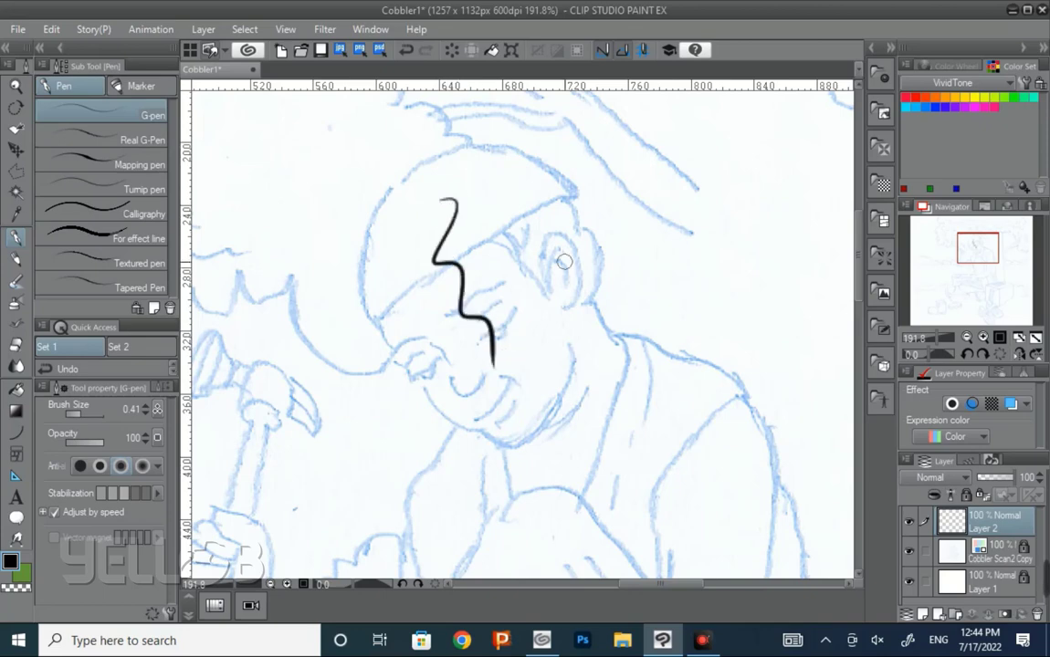
pyautogui.hotkey('ctrl', 'z')
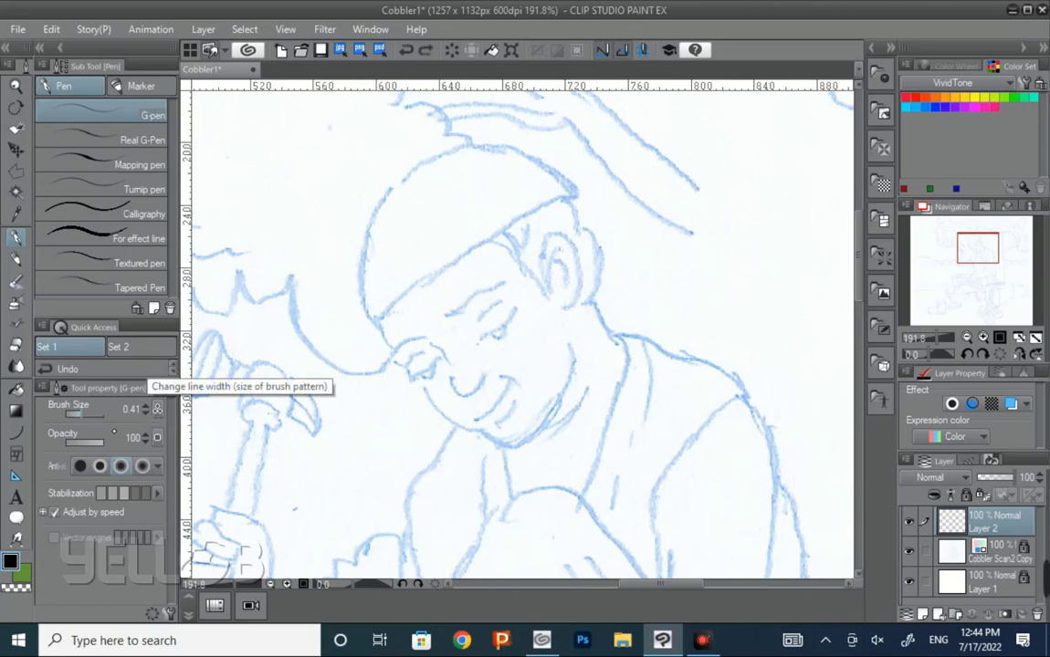
# Step: Adjust the G-pen brush size down to 0.41, undoing thick and thin test strokes
pyautogui.moveTo(82, 413)
pyautogui.mouseDown()
pyautogui.moveTo(107, 416)
pyautogui.moveTo(87, 409)
pyautogui.mouseUp()
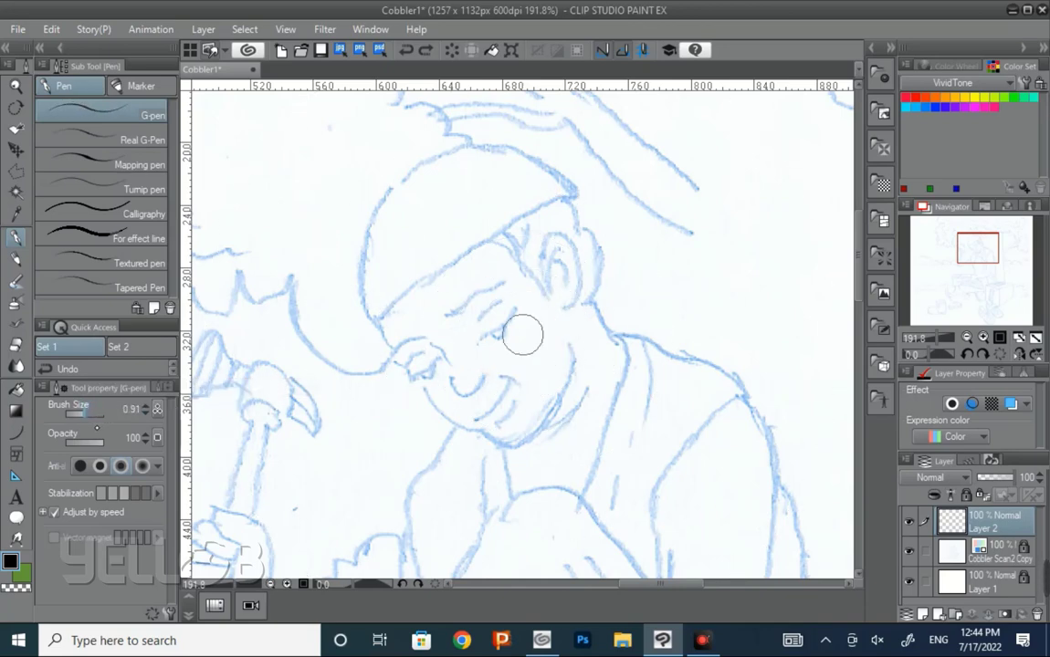
pyautogui.moveTo(341, 341)
pyautogui.mouseDown()
pyautogui.moveTo(481, 422)
pyautogui.moveTo(456, 465)
pyautogui.mouseUp()
pyautogui.hotkey('ctrl', 'z')
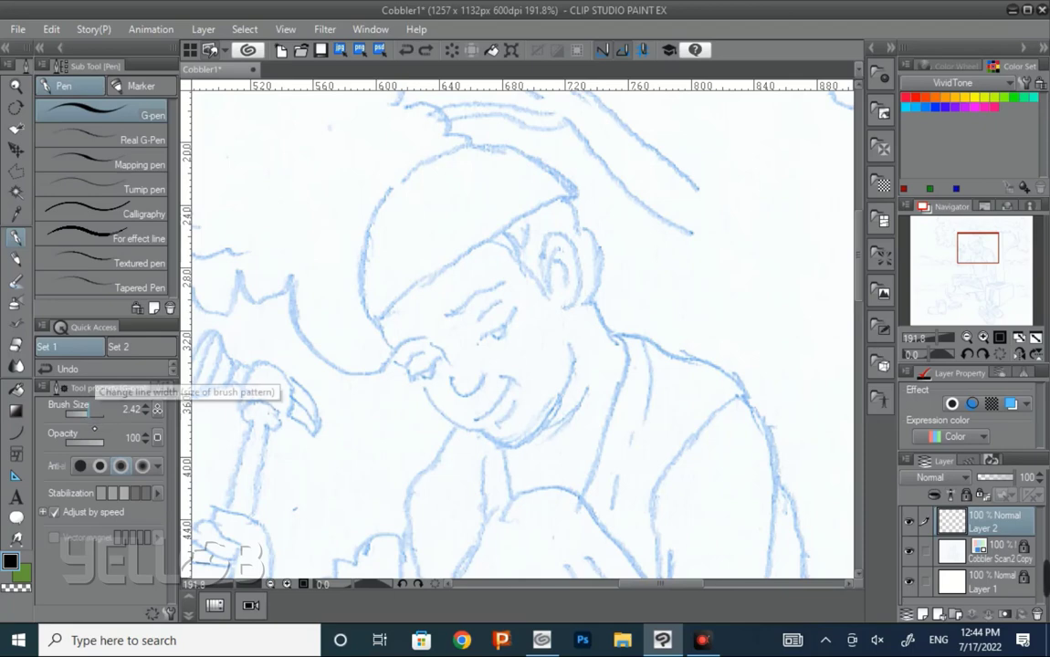
pyautogui.moveTo(86, 413); pyautogui.dragTo(66, 413)
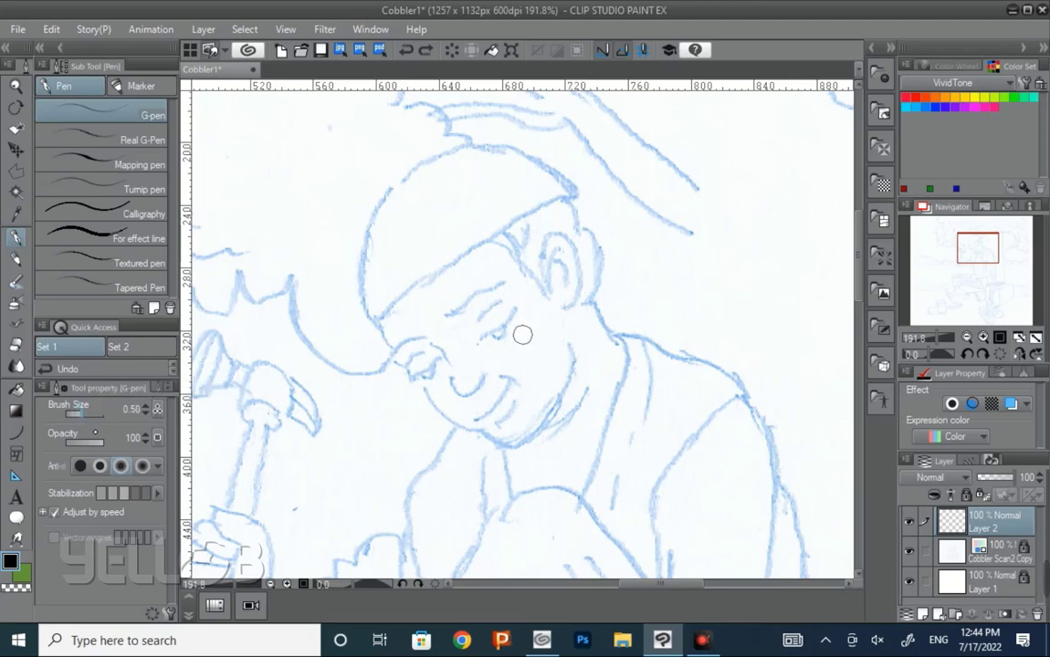
pyautogui.press('[')
pyautogui.moveTo(461, 219)
pyautogui.mouseDown()
pyautogui.moveTo(557, 301)
pyautogui.moveTo(567, 247)
pyautogui.mouseUp()
pyautogui.hotkey('ctrl', 'z')
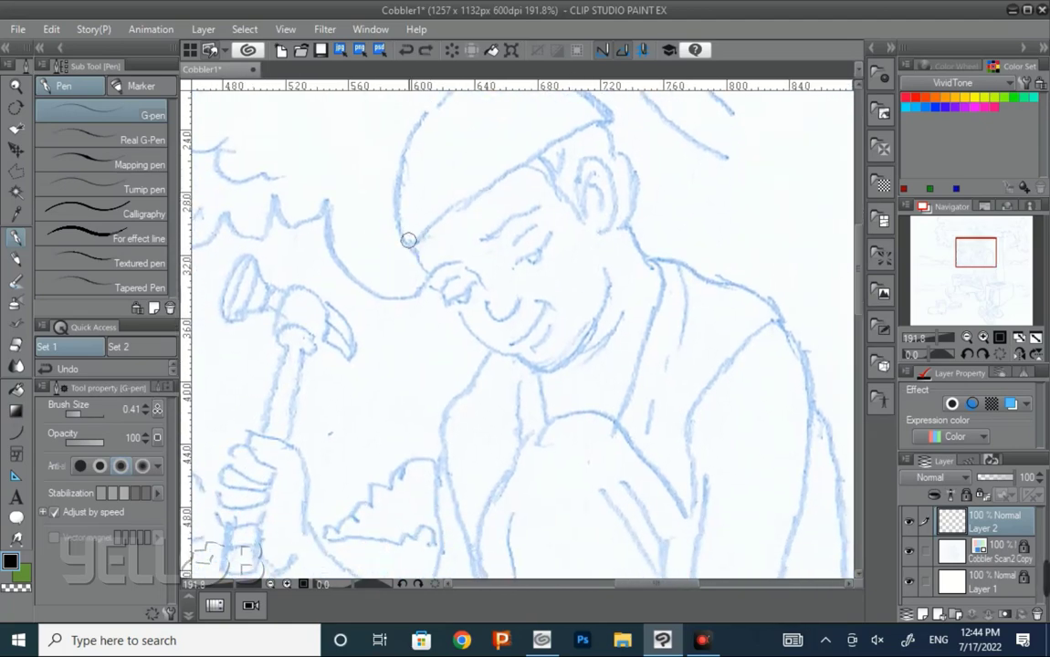
# Step: Ink the brow, curved eyelid and closed eye in black on Layer 2
pyautogui.moveTo(411, 245); pyautogui.dragTo(448, 294)
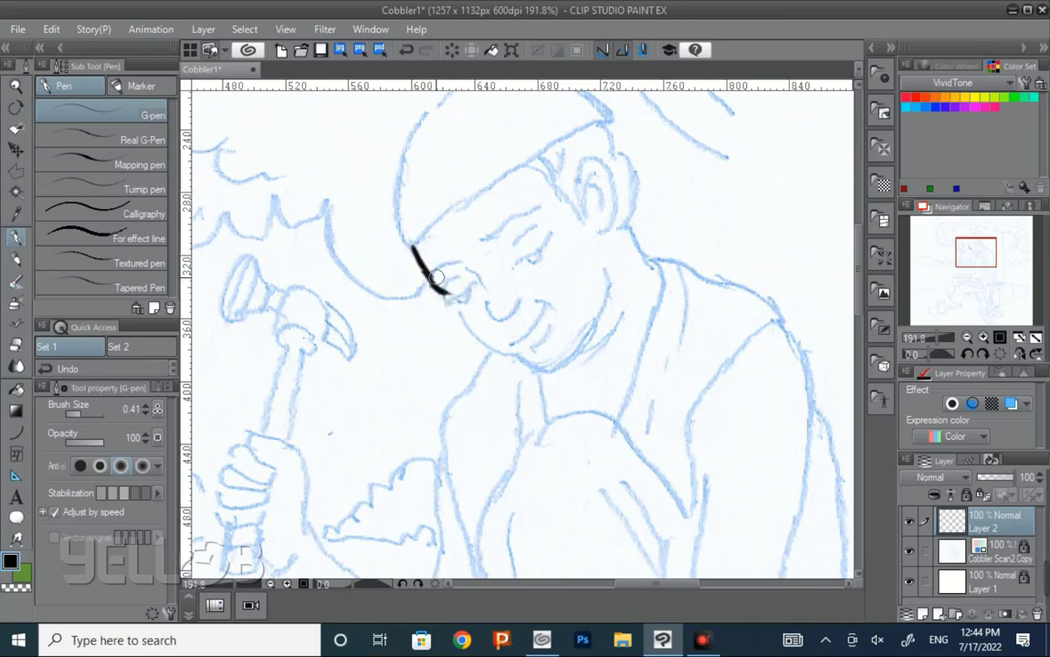
pyautogui.hotkey('ctrl', 'z')
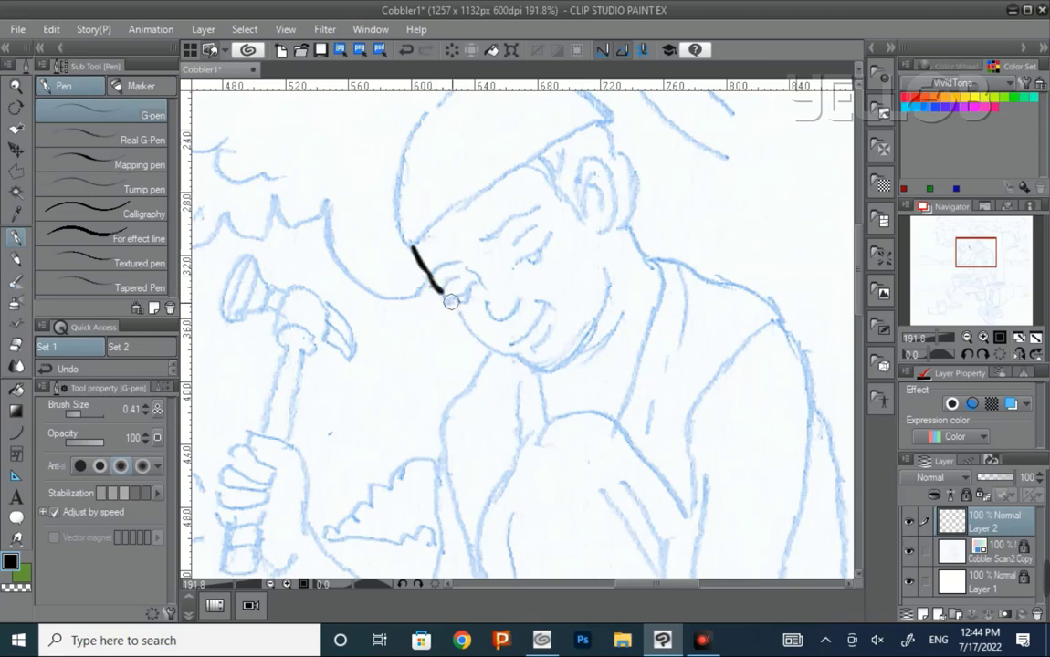
pyautogui.moveTo(435, 282)
pyautogui.mouseDown()
pyautogui.moveTo(442, 294)
pyautogui.moveTo(463, 277)
pyautogui.moveTo(463, 260)
pyautogui.mouseUp()
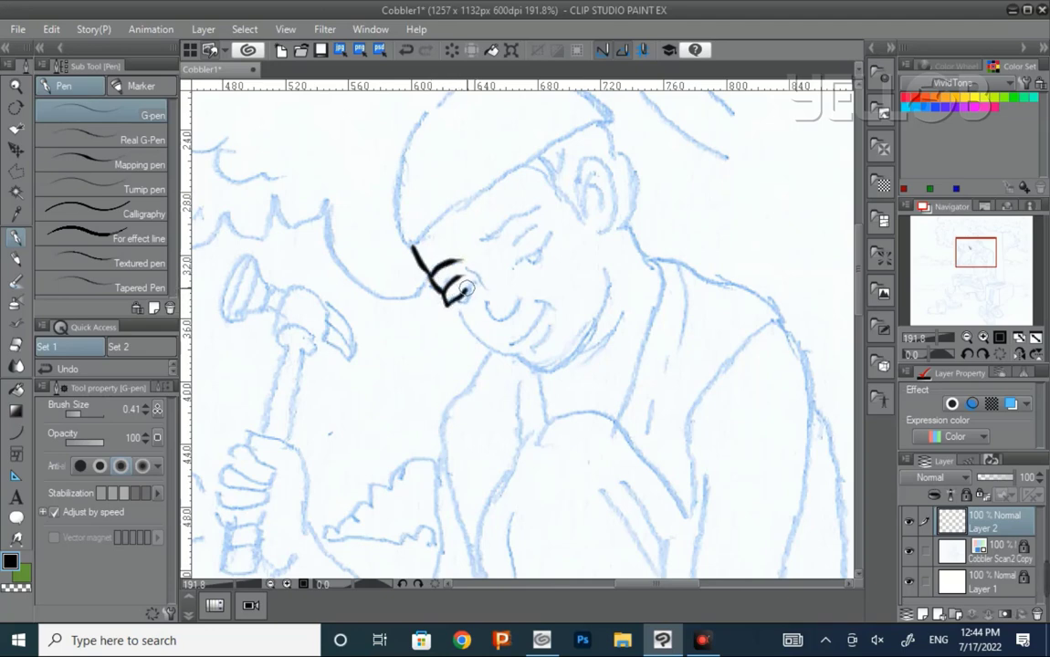
pyautogui.moveTo(444, 296)
pyautogui.mouseDown()
pyautogui.moveTo(475, 286)
pyautogui.moveTo(468, 303)
pyautogui.mouseUp()
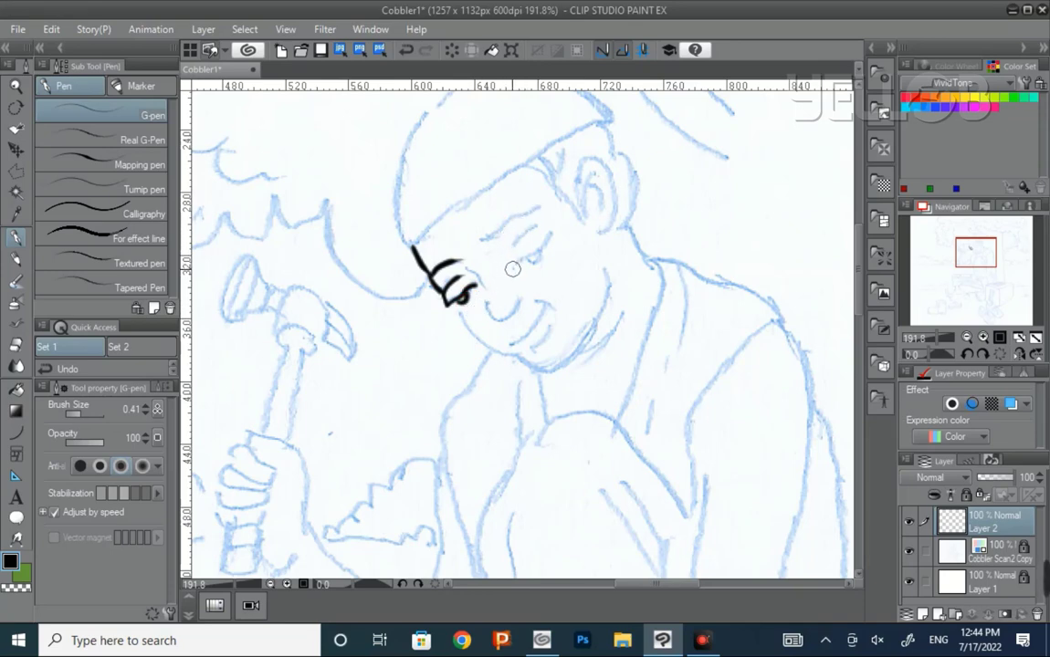
pyautogui.moveTo(512, 267); pyautogui.dragTo(552, 233)
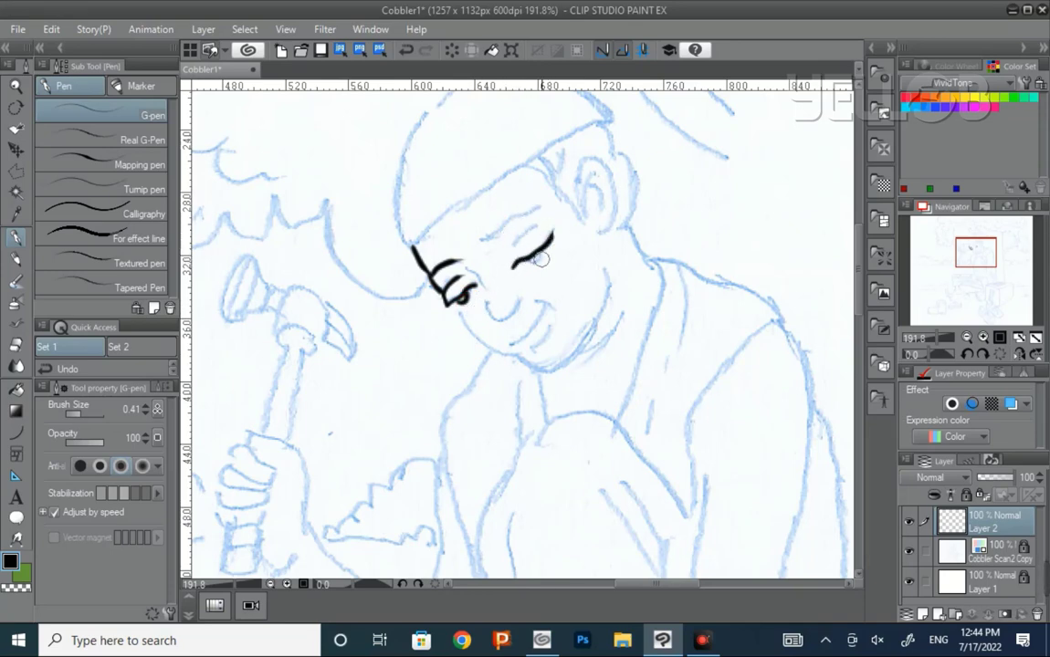
pyautogui.moveTo(515, 266)
pyautogui.mouseDown()
pyautogui.moveTo(546, 250)
pyautogui.moveTo(552, 230)
pyautogui.moveTo(498, 227)
pyautogui.moveTo(546, 209)
pyautogui.mouseUp()
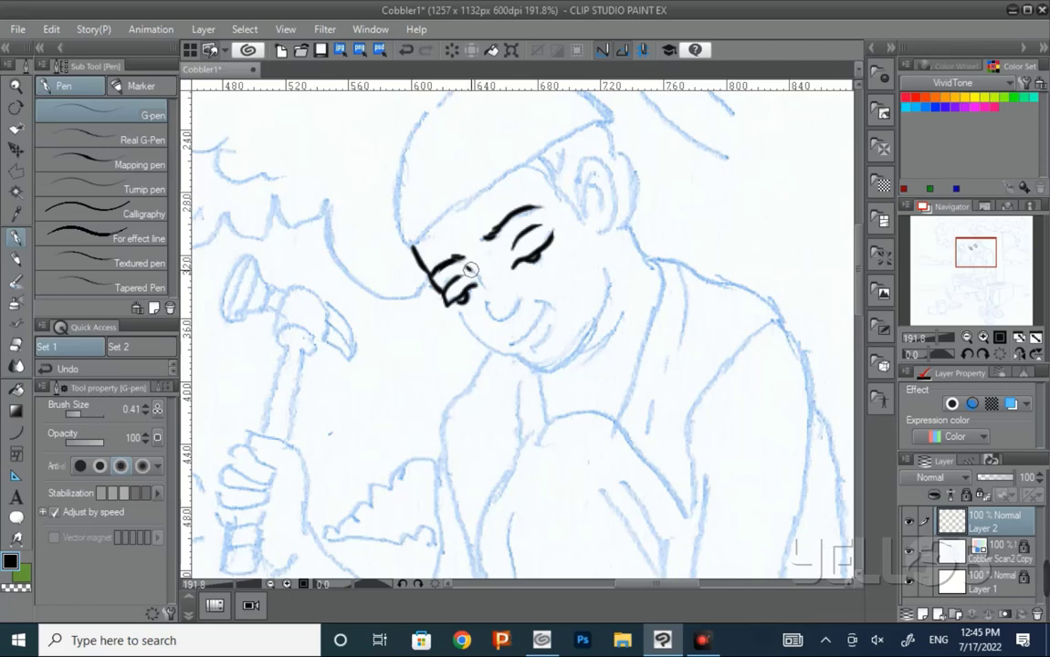
# Step: Ink the nose stroke, the smile with its upturned corner, and the jawline to the chin
pyautogui.moveTo(486, 303)
pyautogui.mouseDown()
pyautogui.moveTo(489, 312)
pyautogui.moveTo(514, 298)
pyautogui.mouseUp()
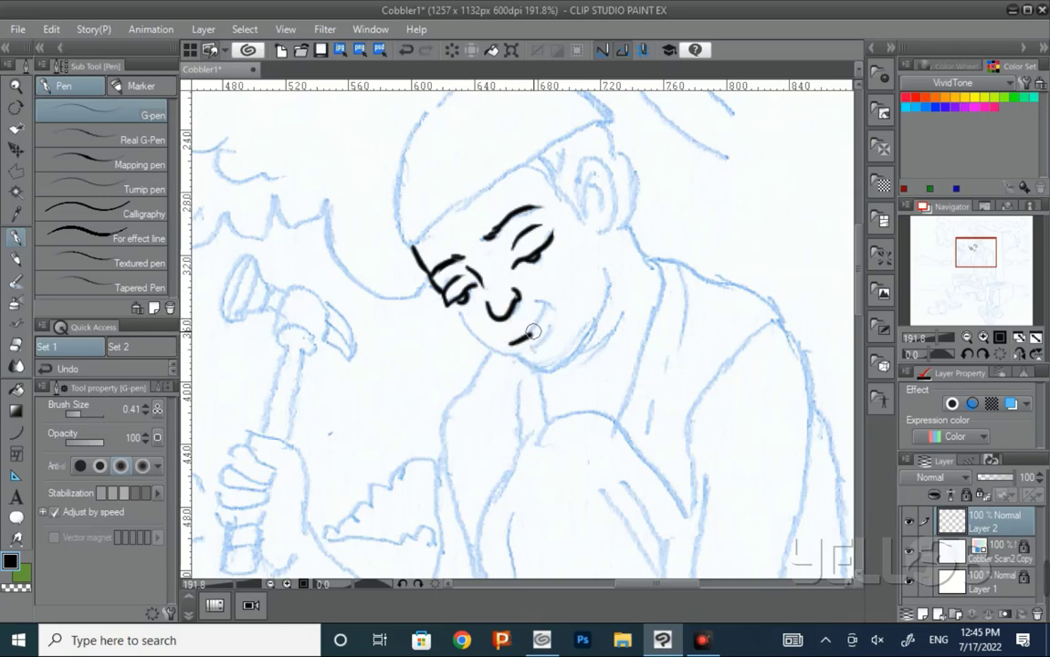
pyautogui.moveTo(508, 345); pyautogui.dragTo(545, 312)
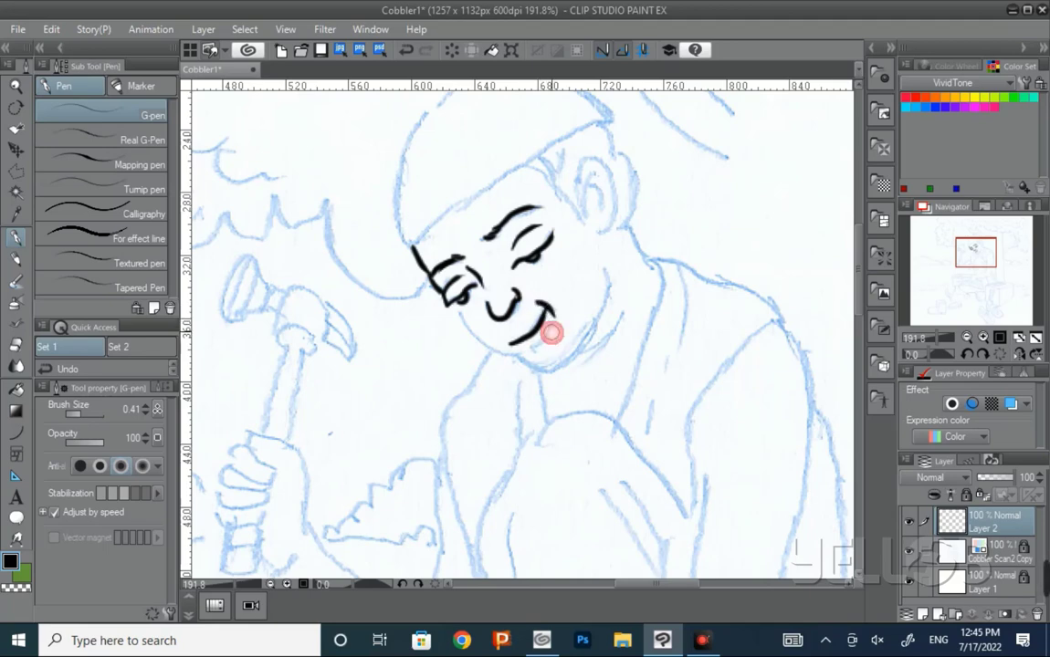
pyautogui.moveTo(552, 305); pyautogui.dragTo(543, 329)
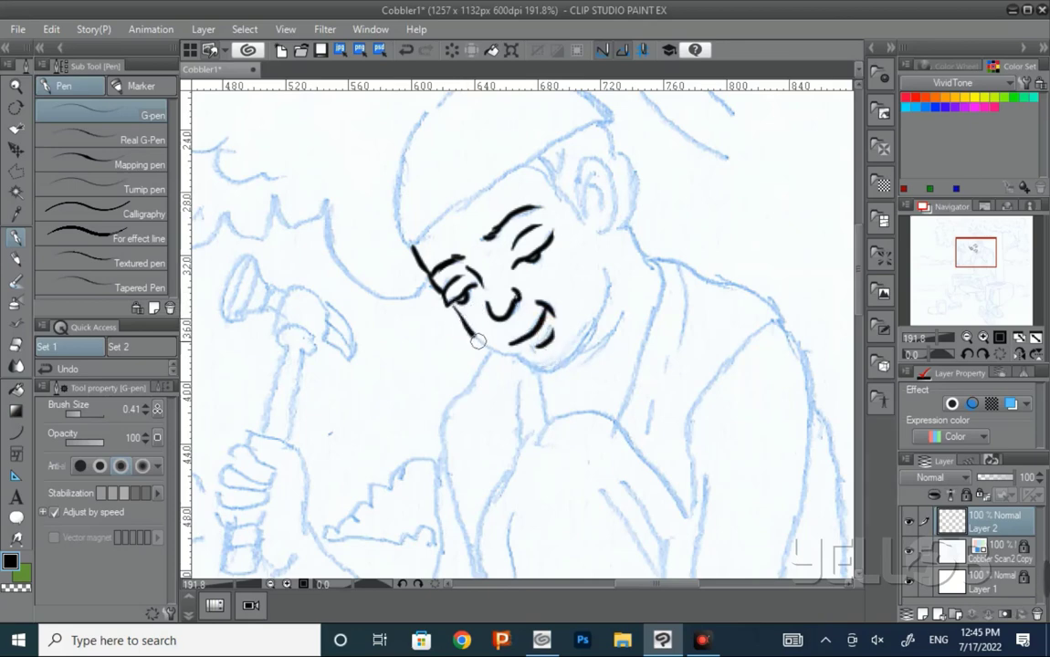
pyautogui.moveTo(446, 305); pyautogui.dragTo(537, 362)
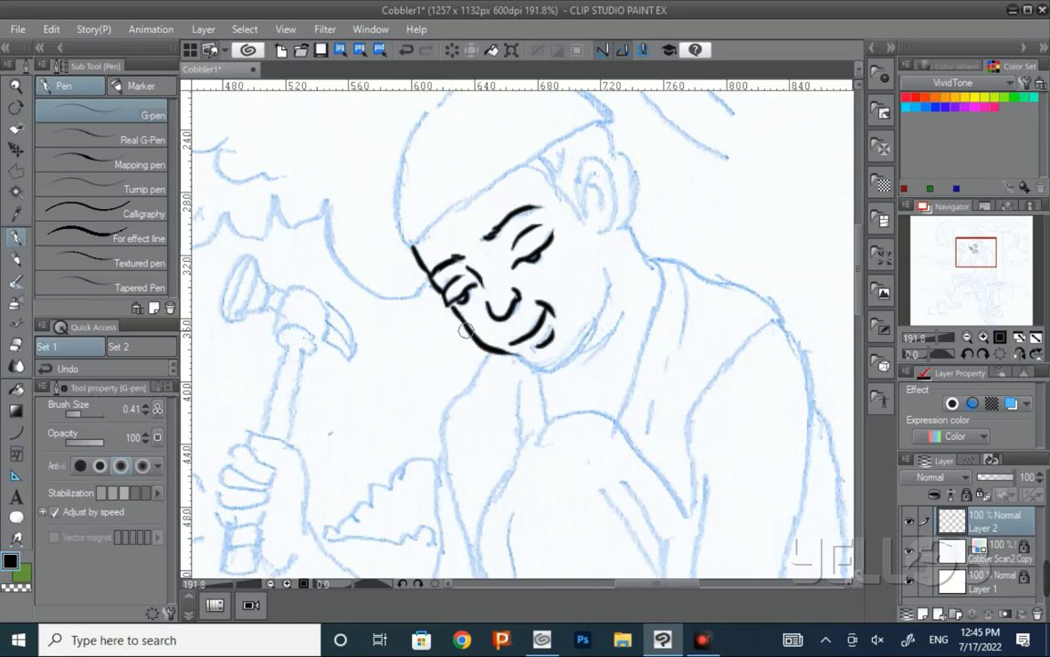
pyautogui.moveTo(447, 307); pyautogui.dragTo(488, 327)
# Step: Rotate the canvas and ink a bold jawline under the chin and the right cheek edge
pyautogui.press('r')
pyautogui.moveTo(703, 375)
pyautogui.mouseDown()
pyautogui.moveTo(497, 353)
pyautogui.moveTo(539, 387)
pyautogui.mouseUp()
pyautogui.moveTo(499, 349); pyautogui.dragTo(532, 376)
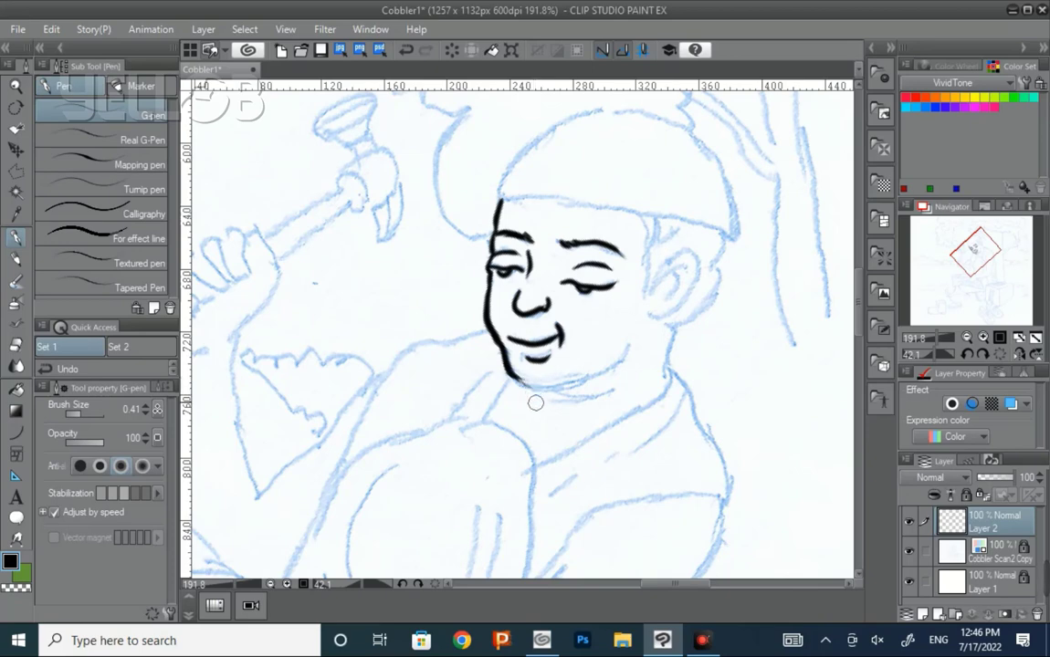
pyautogui.press('r')
pyautogui.moveTo(755, 438)
pyautogui.mouseDown()
pyautogui.moveTo(580, 258)
pyautogui.moveTo(575, 340)
pyautogui.moveTo(550, 367)
pyautogui.mouseUp()
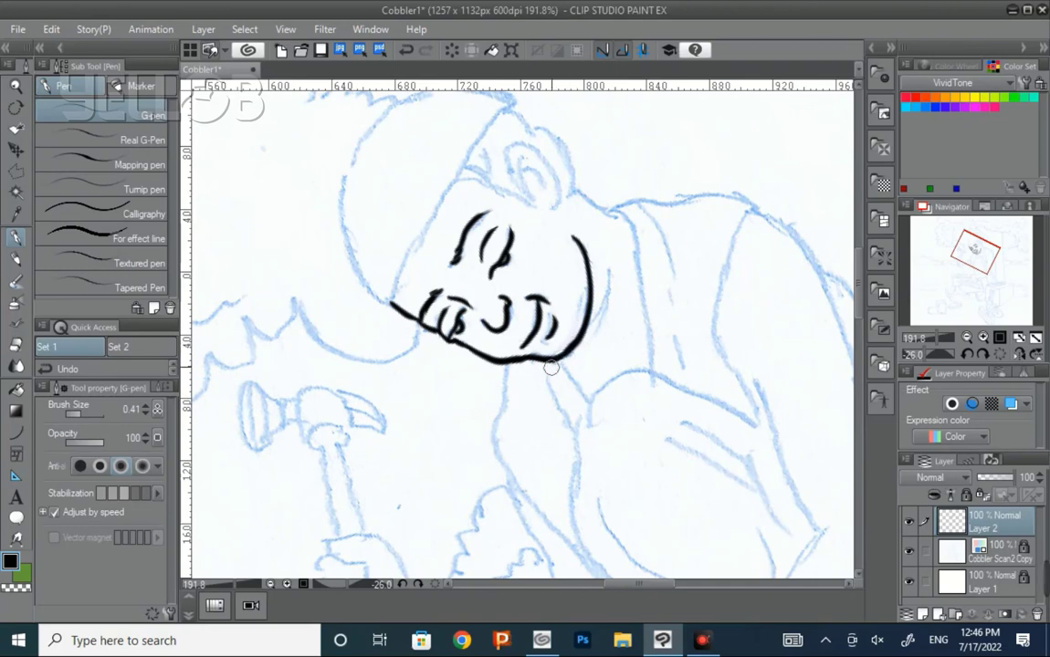
pyautogui.moveTo(605, 265); pyautogui.dragTo(602, 297)
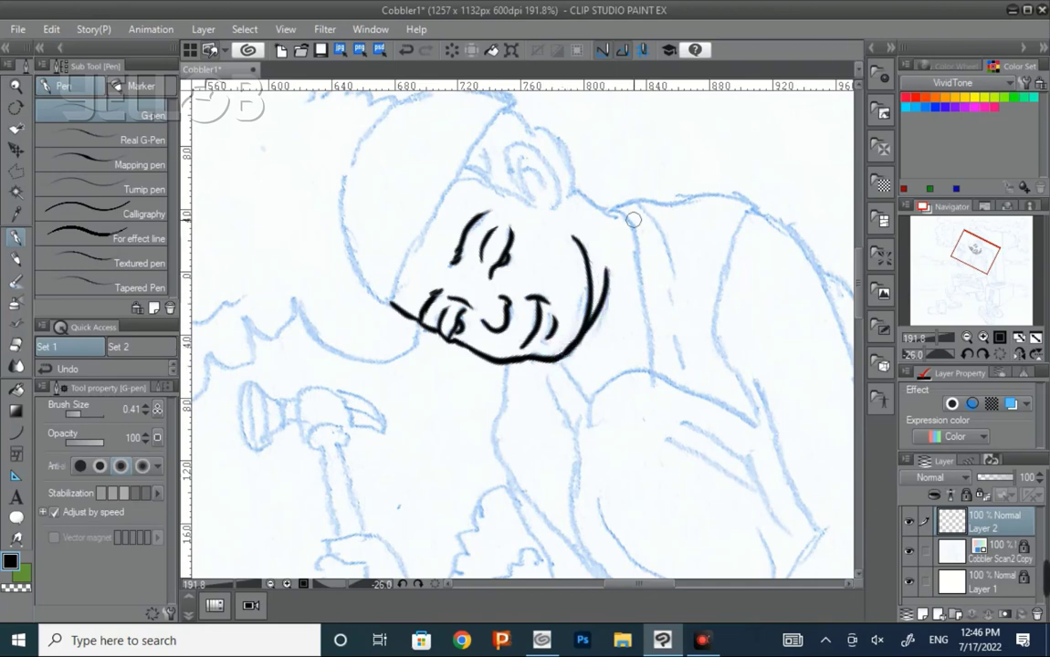
# Step: Ink the hair edge, the ear's inner and outer contours, the neck line and hair strokes
pyautogui.press('r')
pyautogui.moveTo(686, 364); pyautogui.dragTo(644, 398)
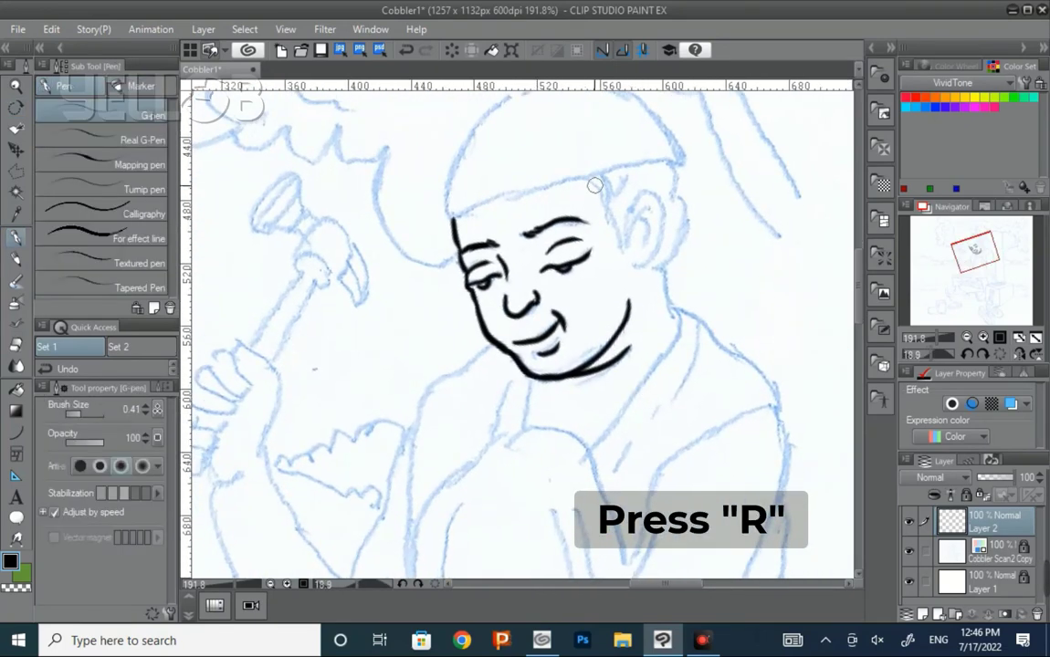
pyautogui.moveTo(589, 178); pyautogui.dragTo(627, 245)
pyautogui.moveTo(609, 187); pyautogui.dragTo(628, 264)
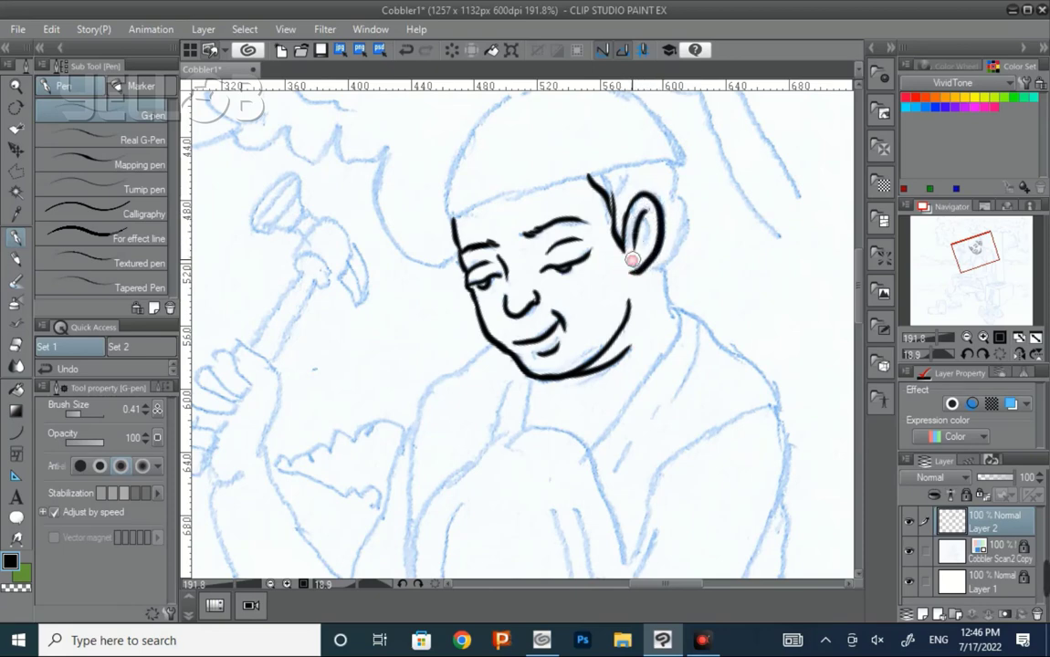
pyautogui.moveTo(637, 212); pyautogui.dragTo(622, 267)
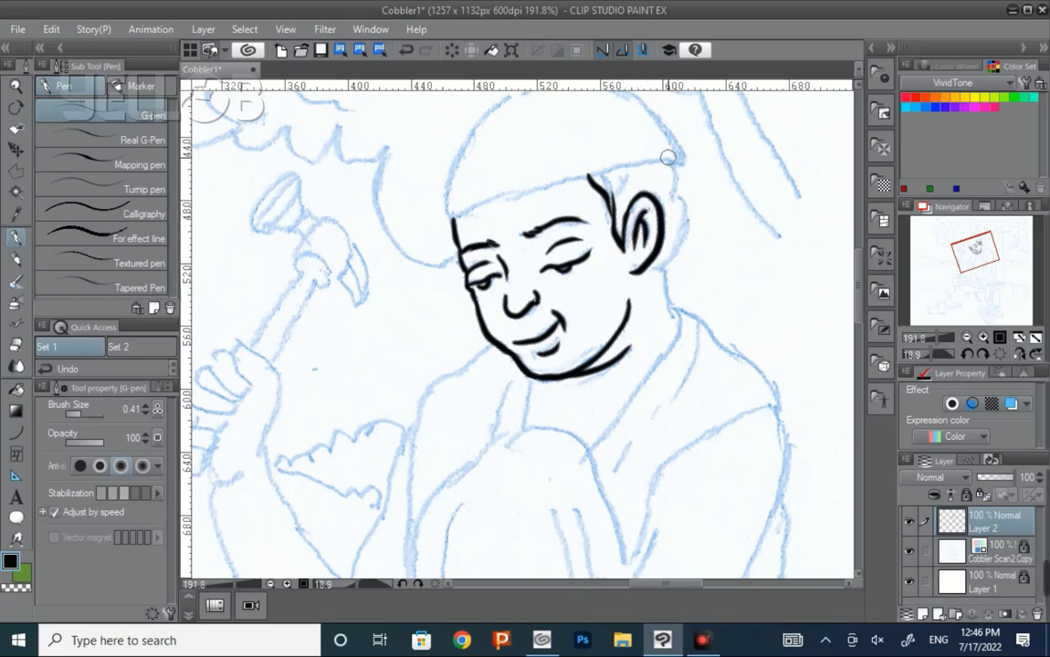
pyautogui.moveTo(668, 159); pyautogui.dragTo(671, 312)
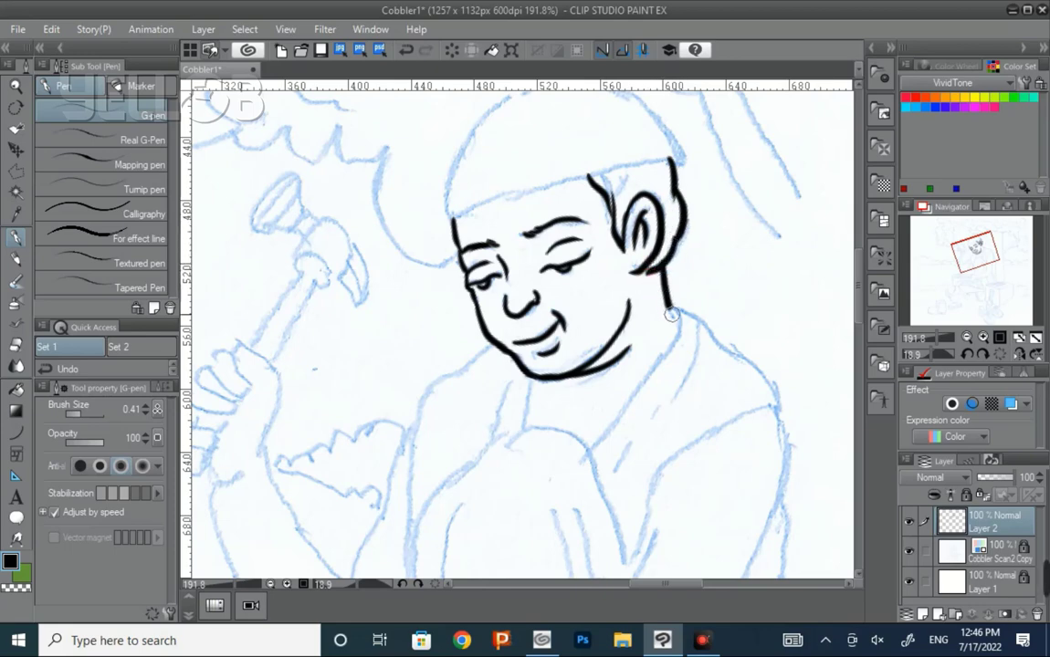
pyautogui.moveTo(661, 272); pyautogui.dragTo(677, 322)
pyautogui.moveTo(644, 274); pyautogui.dragTo(639, 276)
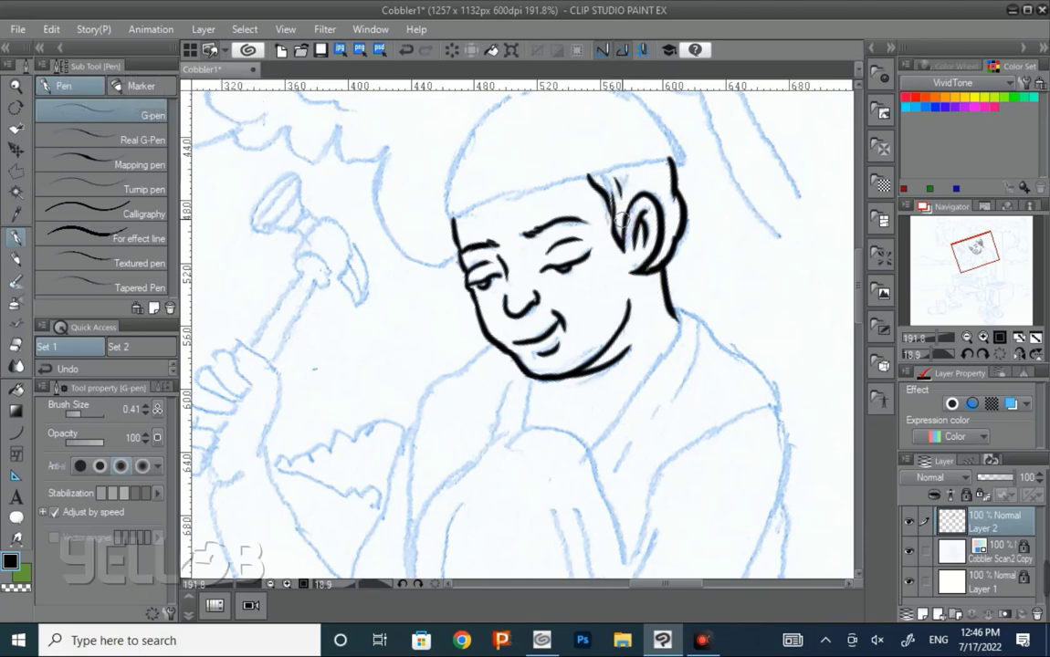
pyautogui.moveTo(639, 172); pyautogui.dragTo(628, 220)
pyautogui.moveTo(649, 174)
pyautogui.mouseDown()
pyautogui.moveTo(639, 217)
pyautogui.moveTo(668, 231)
pyautogui.mouseUp()
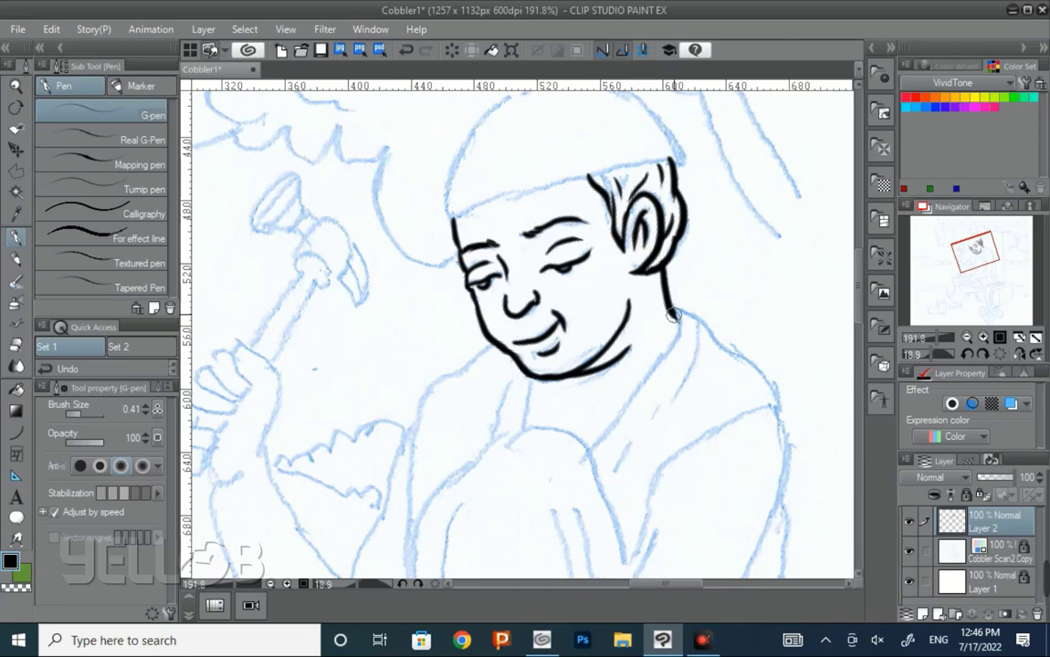
# Step: Ink the cap brim across the forehead and the back curve of the cap
pyautogui.press('r')
pyautogui.moveTo(707, 375)
pyautogui.mouseDown()
pyautogui.moveTo(699, 262)
pyautogui.moveTo(670, 224)
pyautogui.mouseUp()
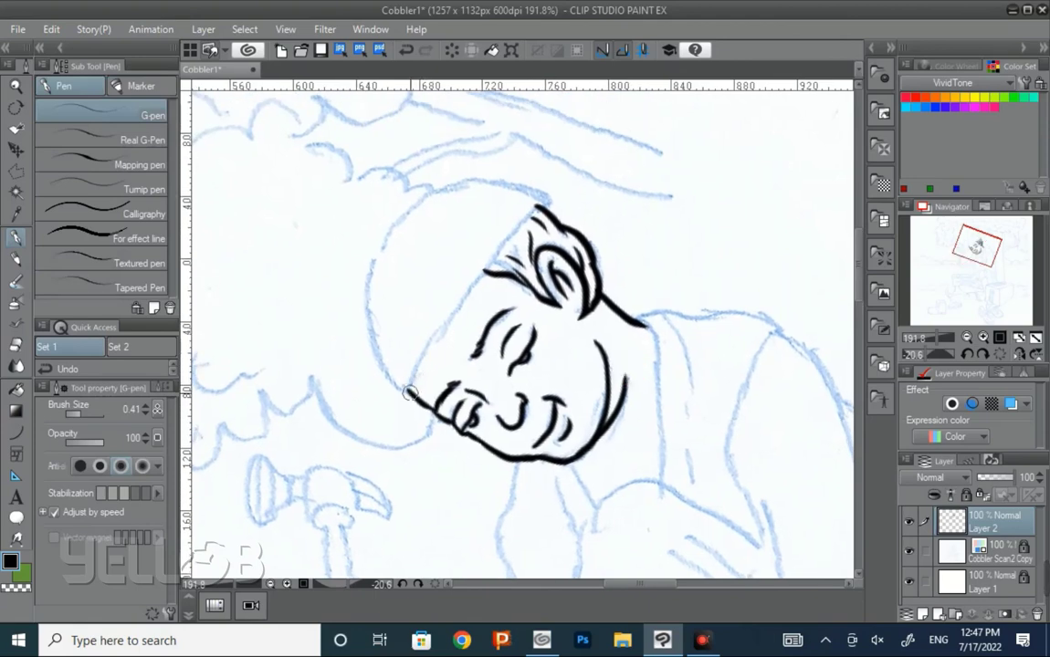
pyautogui.moveTo(411, 393); pyautogui.dragTo(537, 199)
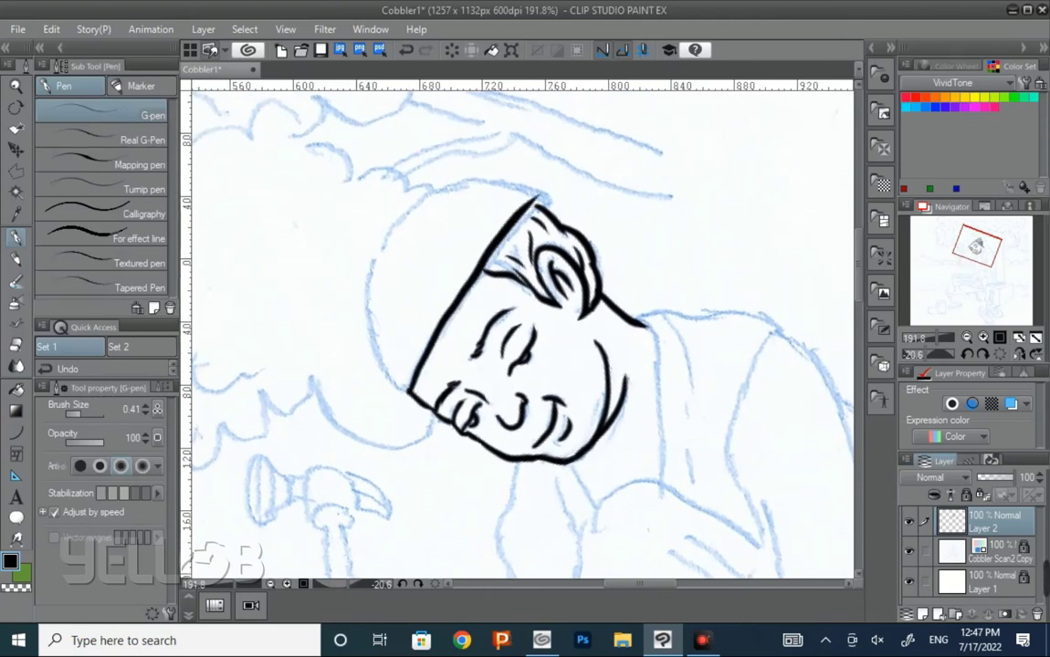
pyautogui.hotkey('ctrl', 'z')
pyautogui.moveTo(422, 370); pyautogui.dragTo(558, 192)
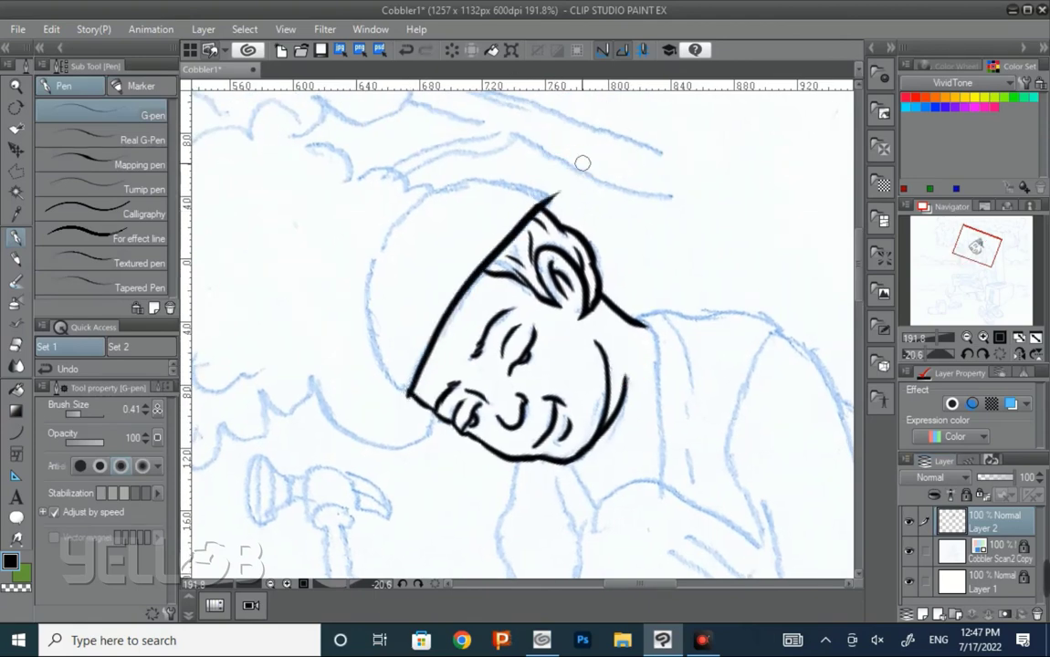
pyautogui.moveTo(388, 233)
pyautogui.mouseDown()
pyautogui.moveTo(375, 305)
pyautogui.moveTo(420, 401)
pyautogui.mouseUp()
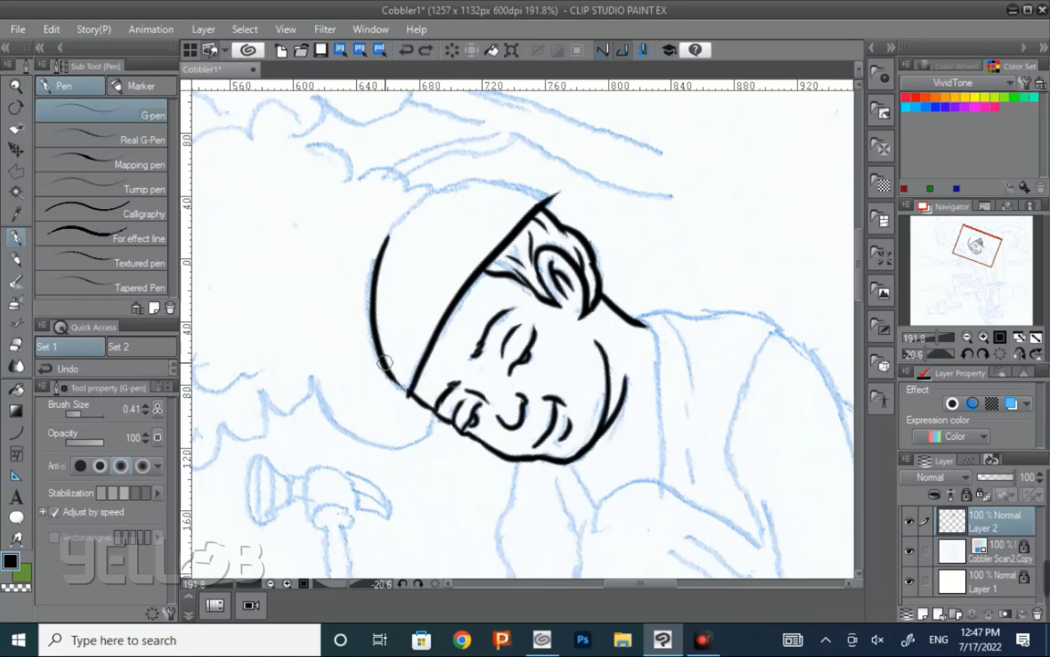
# Step: Ink the rounded cap top, close the outline gap and erase the brim overshoot
pyautogui.press('r')
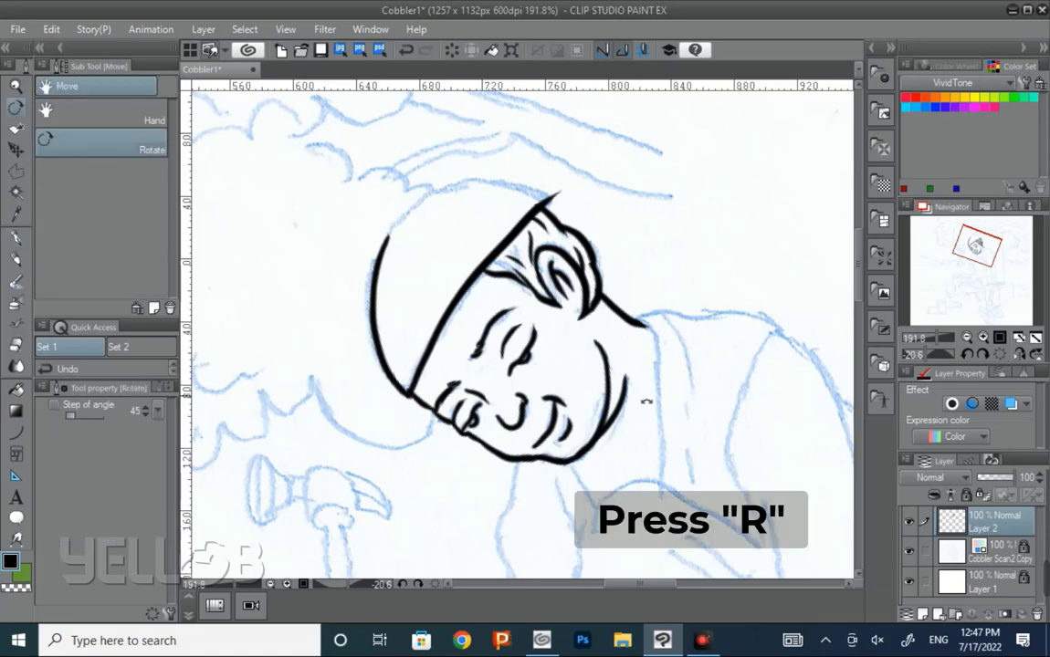
pyautogui.moveTo(408, 359); pyautogui.dragTo(563, 199)
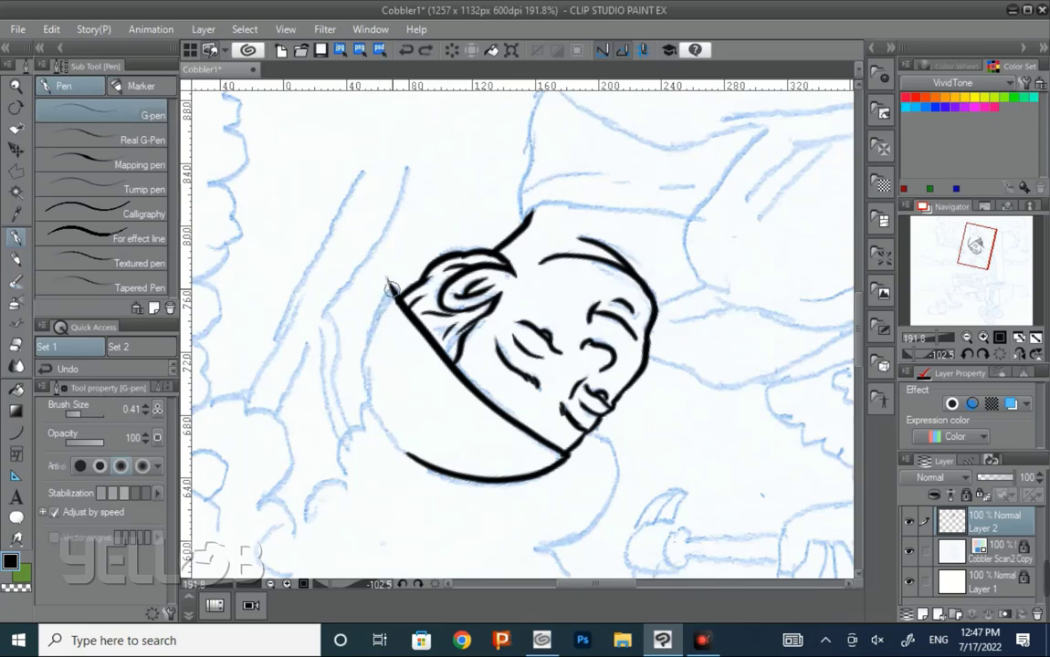
pyautogui.moveTo(390, 285)
pyautogui.mouseDown()
pyautogui.moveTo(431, 461)
pyautogui.moveTo(523, 386)
pyautogui.mouseUp()
pyautogui.press('r')
pyautogui.moveTo(377, 258); pyautogui.dragTo(362, 305)
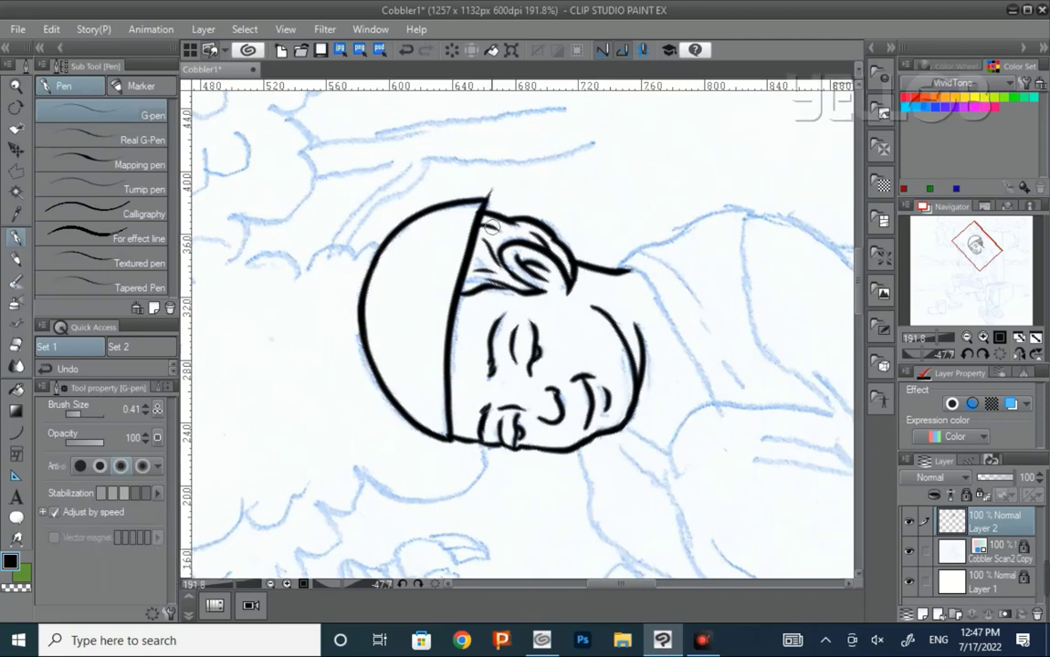
pyautogui.press('e')
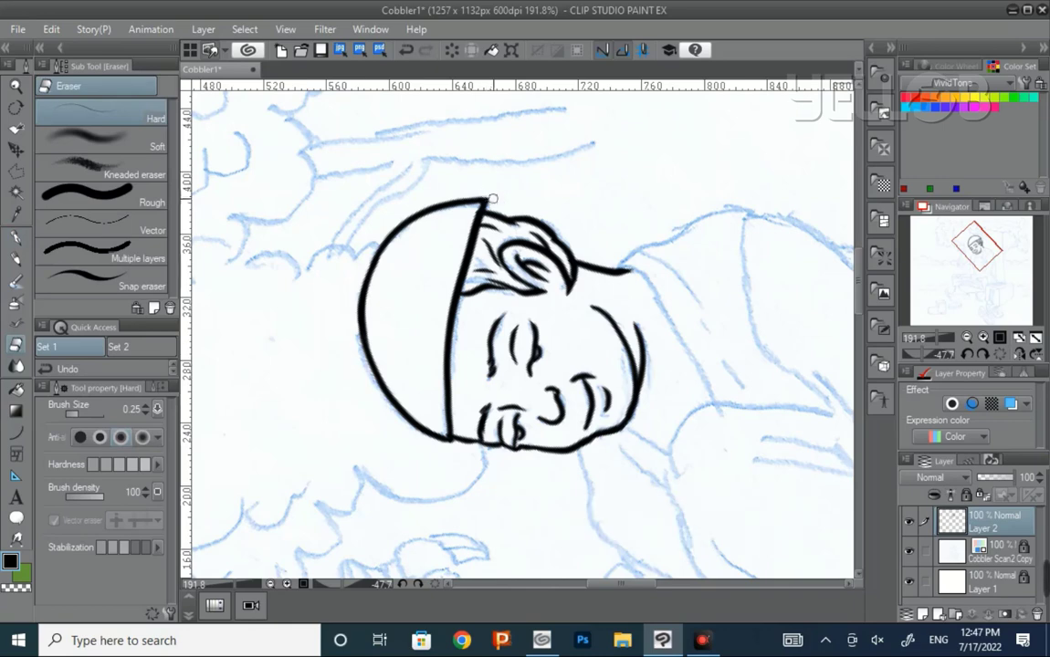
pyautogui.press('p')
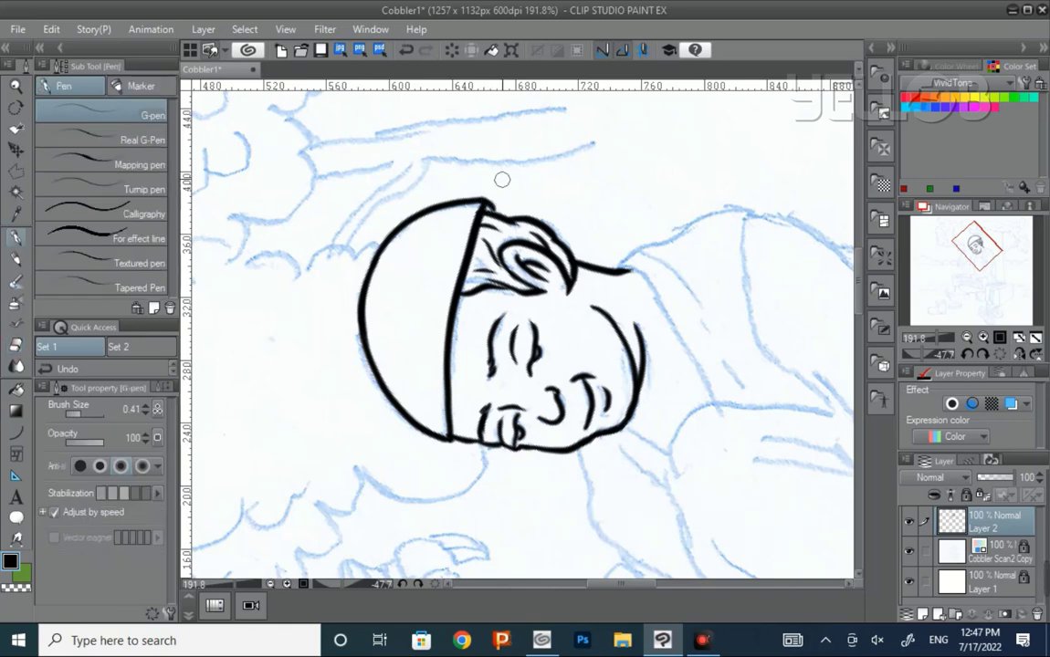
pyautogui.press('r')
pyautogui.moveTo(519, 171); pyautogui.dragTo(622, 241)
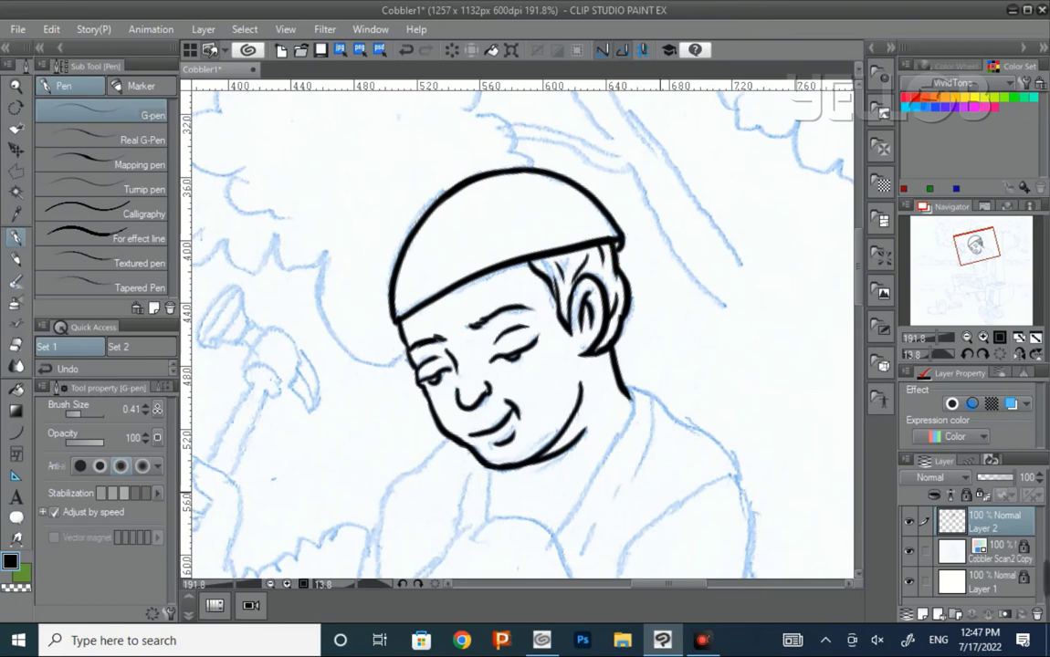
# Step: Extend the neck line, add collar strokes and ink the shoulder line
pyautogui.moveTo(638, 395)
pyautogui.mouseDown()
pyautogui.moveTo(621, 201)
pyautogui.moveTo(615, 234)
pyautogui.moveTo(544, 354)
pyautogui.mouseUp()
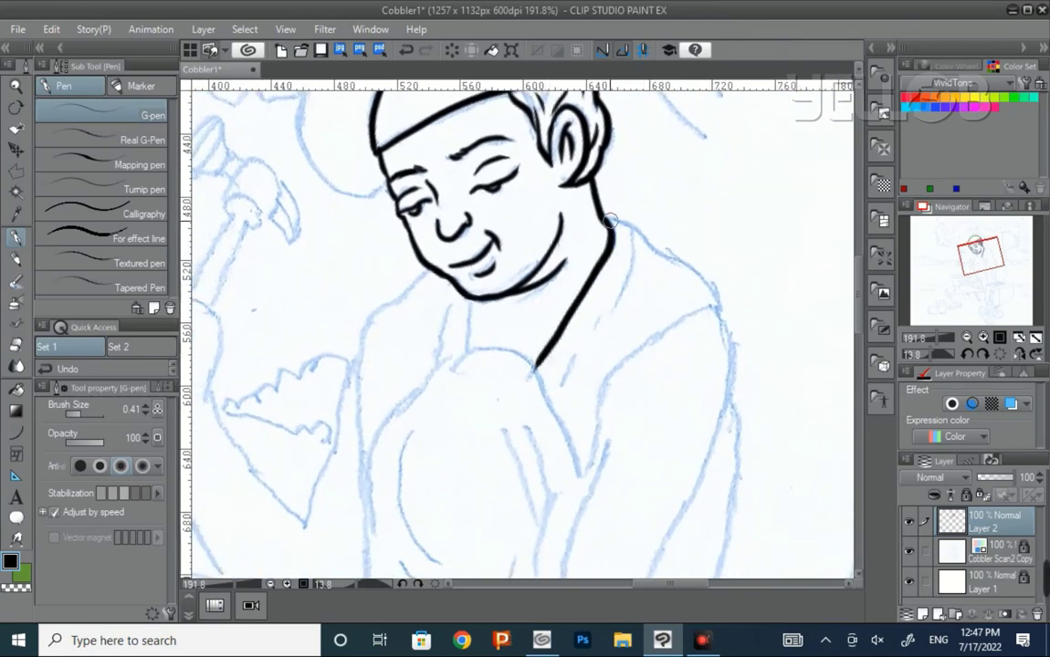
pyautogui.moveTo(606, 220)
pyautogui.mouseDown()
pyautogui.moveTo(636, 229)
pyautogui.moveTo(615, 303)
pyautogui.moveTo(591, 335)
pyautogui.mouseUp()
pyautogui.moveTo(574, 359); pyautogui.dragTo(557, 398)
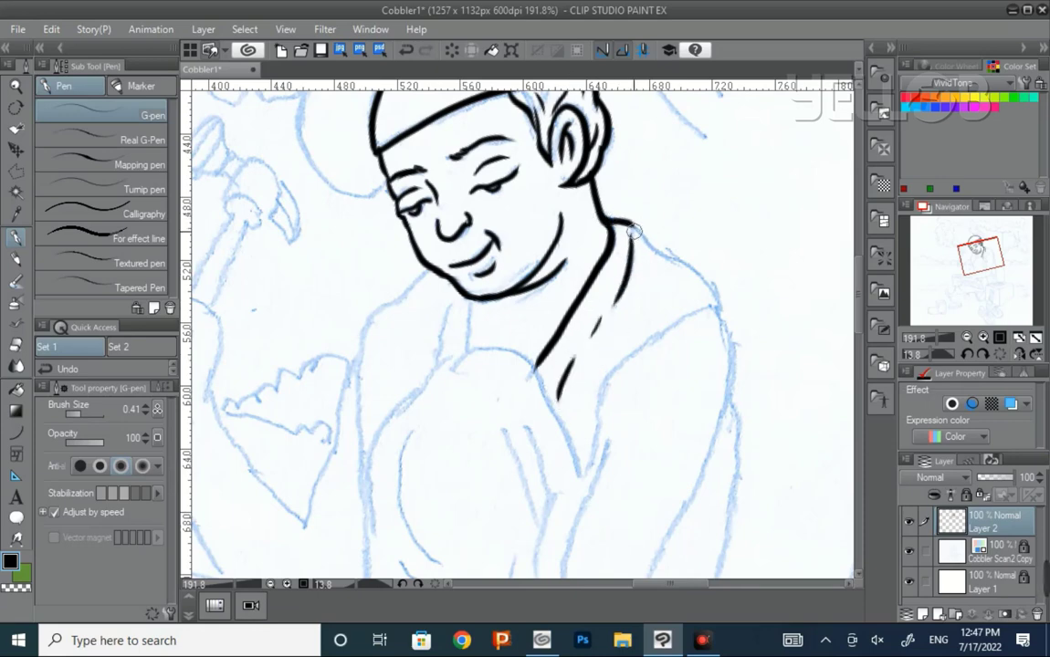
pyautogui.moveTo(606, 219); pyautogui.dragTo(719, 304)
pyautogui.scroll(-3, 759, 353)
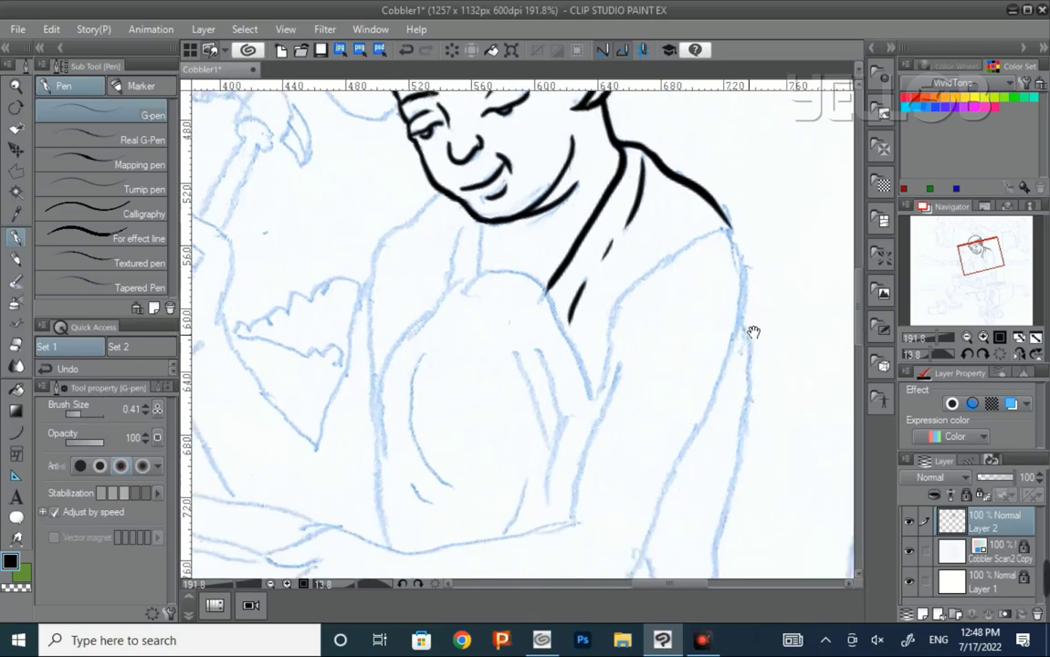
pyautogui.scroll(-1, 752, 330)
# Step: Ink the collar edges and both edges of the upper arm down toward the elbow
pyautogui.moveTo(599, 274); pyautogui.dragTo(714, 203)
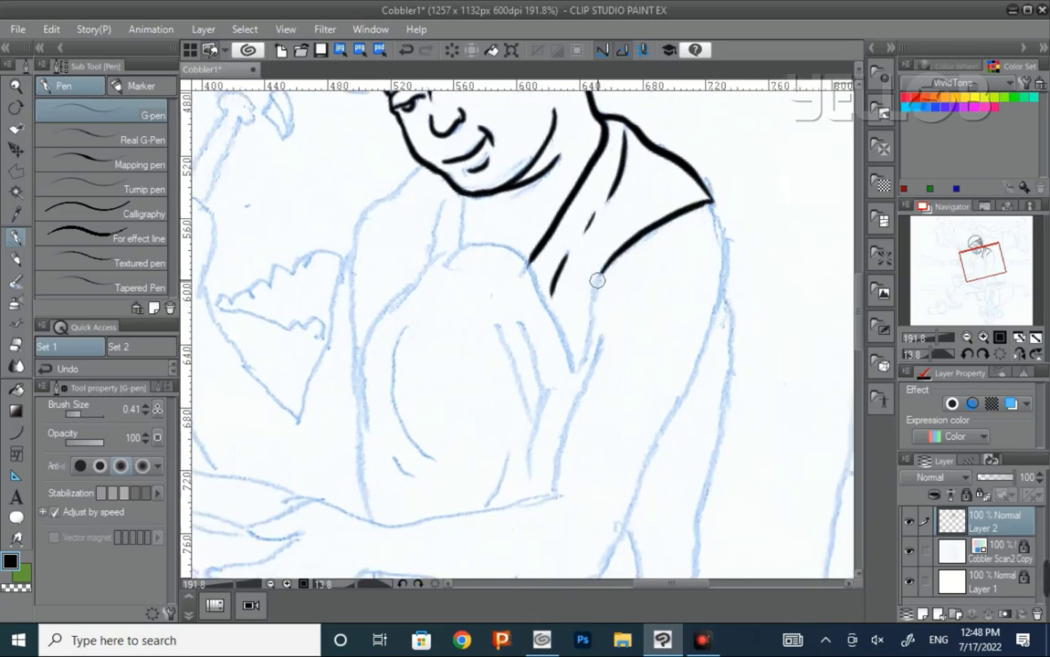
pyautogui.moveTo(594, 280); pyautogui.dragTo(581, 369)
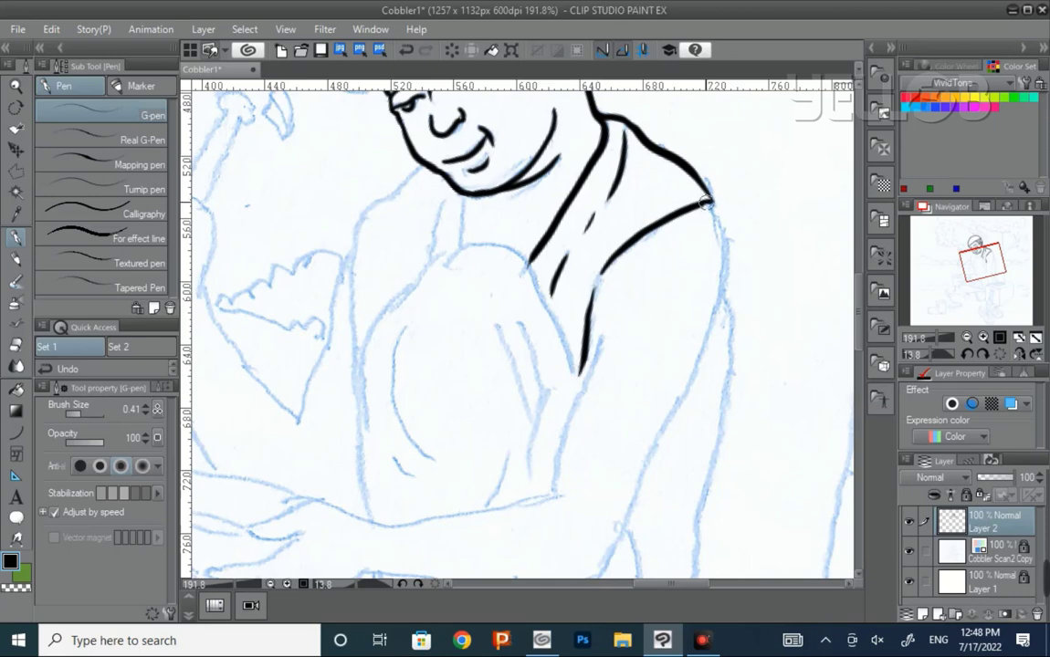
pyautogui.moveTo(709, 203)
pyautogui.mouseDown()
pyautogui.moveTo(728, 274)
pyautogui.moveTo(696, 378)
pyautogui.mouseUp()
pyautogui.scroll(-3, 635, 450)
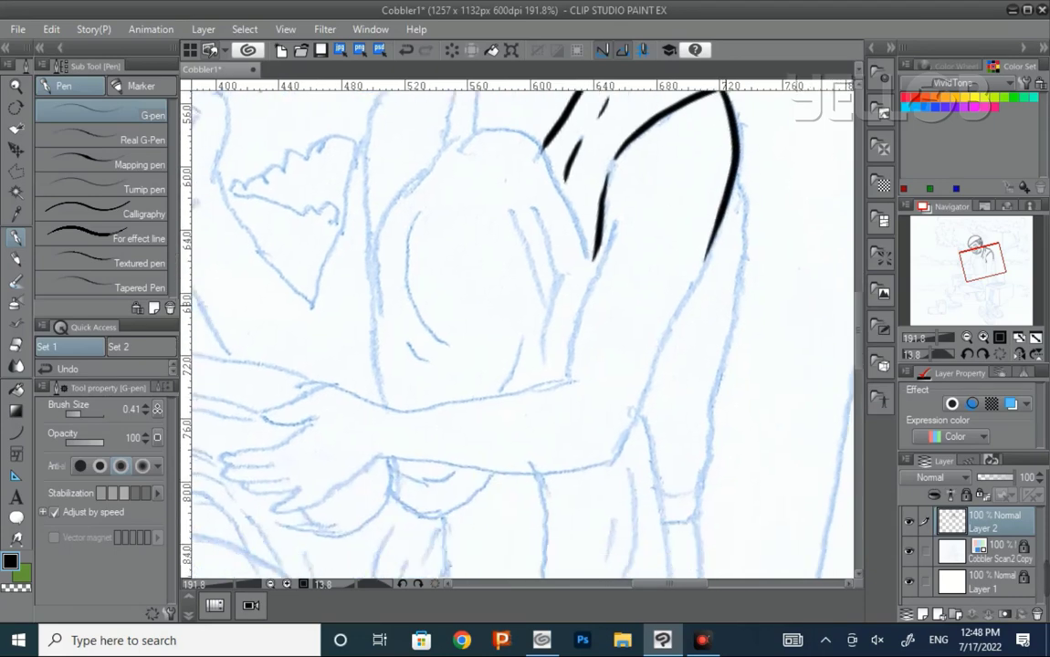
pyautogui.scroll(-1, 608, 213)
pyautogui.moveTo(618, 192)
pyautogui.mouseDown()
pyautogui.moveTo(579, 347)
pyautogui.moveTo(609, 387)
pyautogui.mouseUp()
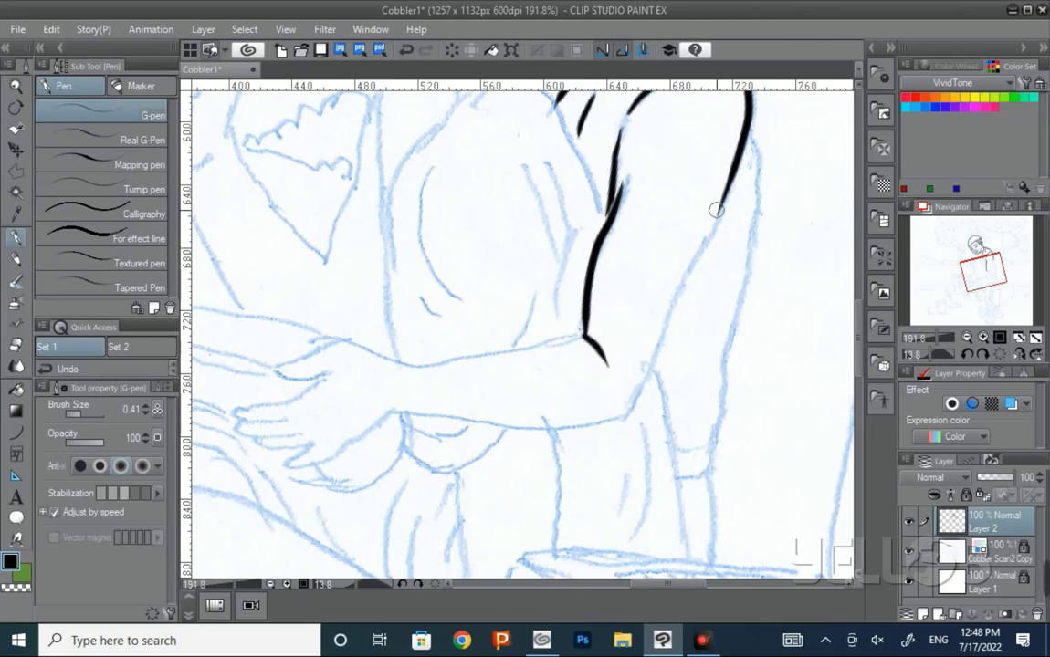
pyautogui.moveTo(722, 193)
pyautogui.mouseDown()
pyautogui.moveTo(635, 411)
pyautogui.moveTo(559, 166)
pyautogui.moveTo(513, 320)
pyautogui.mouseUp()
# Step: Rotate the canvas and ink the forearm line and the wrist hooking into the hand
pyautogui.press('r')
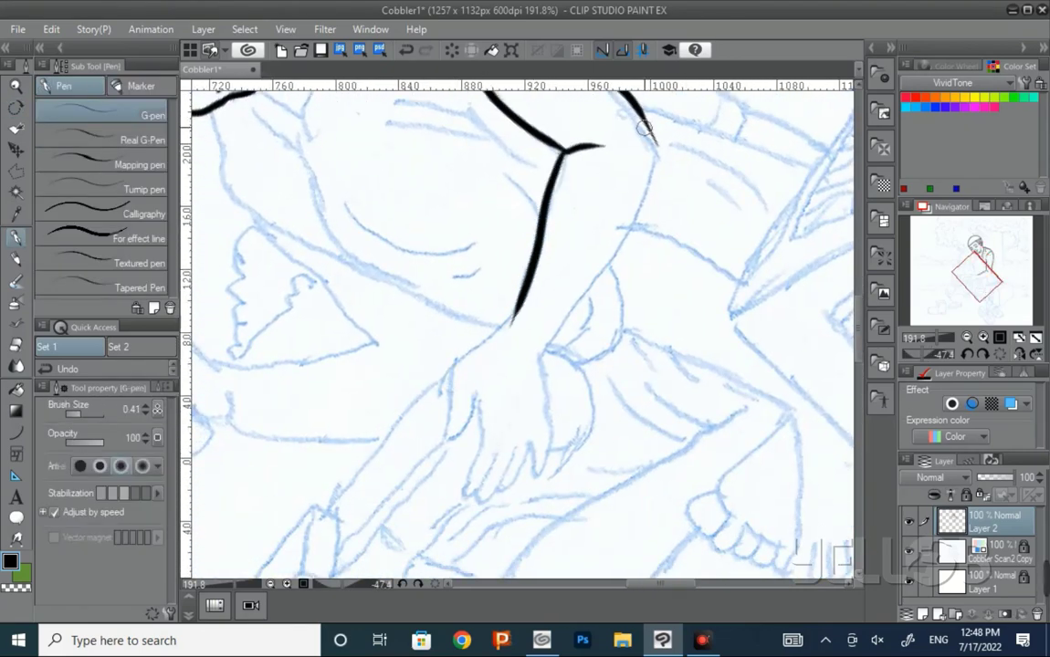
pyautogui.moveTo(645, 128)
pyautogui.mouseDown()
pyautogui.moveTo(655, 163)
pyautogui.moveTo(628, 228)
pyautogui.moveTo(542, 358)
pyautogui.moveTo(602, 289)
pyautogui.moveTo(609, 333)
pyautogui.mouseUp()
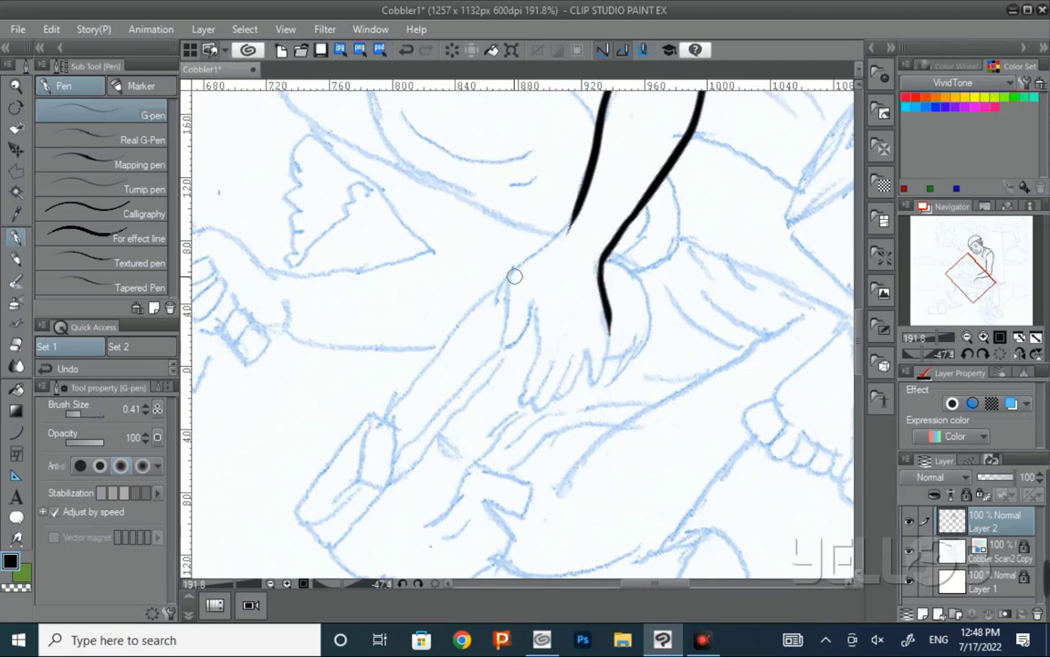
pyautogui.moveTo(525, 263)
pyautogui.mouseDown()
pyautogui.moveTo(506, 304)
pyautogui.moveTo(526, 330)
pyautogui.moveTo(545, 248)
pyautogui.moveTo(580, 182)
pyautogui.mouseUp()
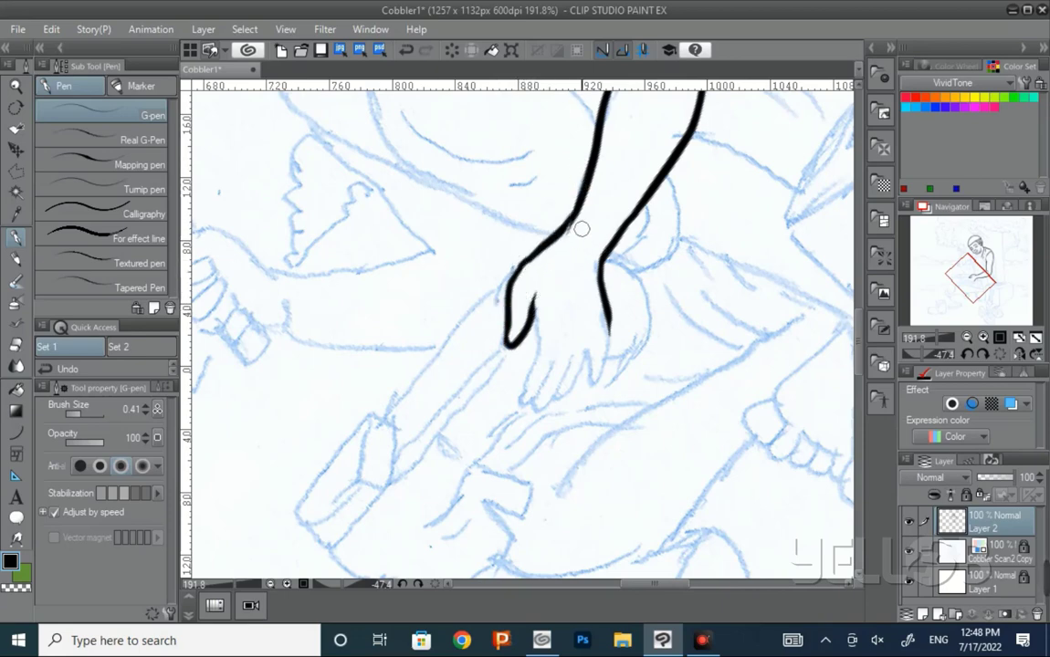
pyautogui.press('e')
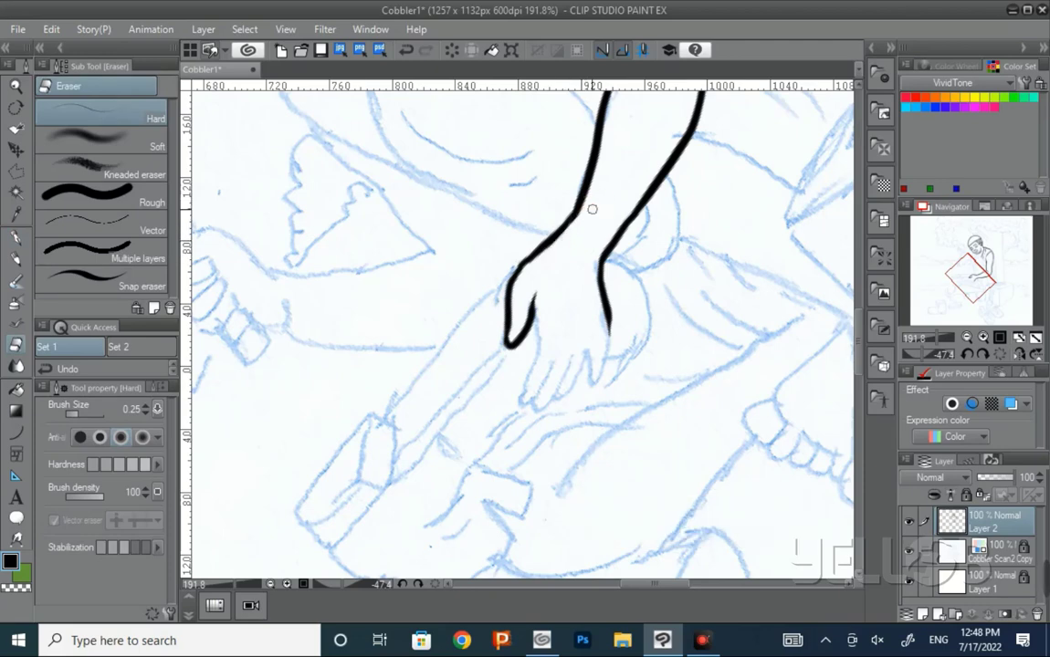
pyautogui.press('p')
pyautogui.scroll(-3, 548, 201)
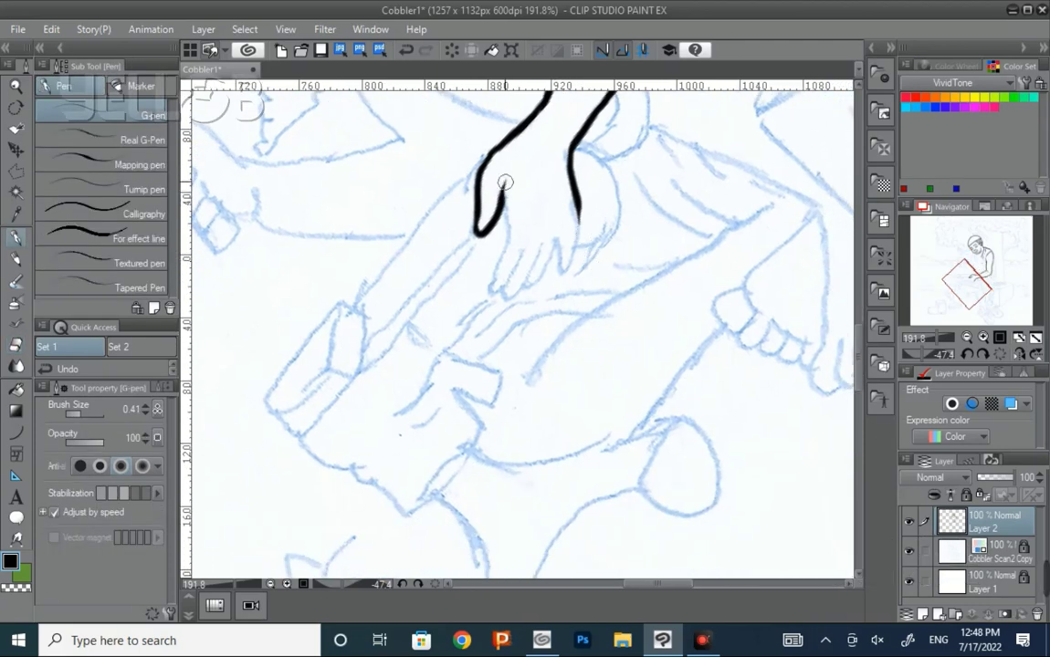
# Step: Ink the hand's outline and each finger resting on the shoe
pyautogui.moveTo(505, 183); pyautogui.dragTo(495, 294)
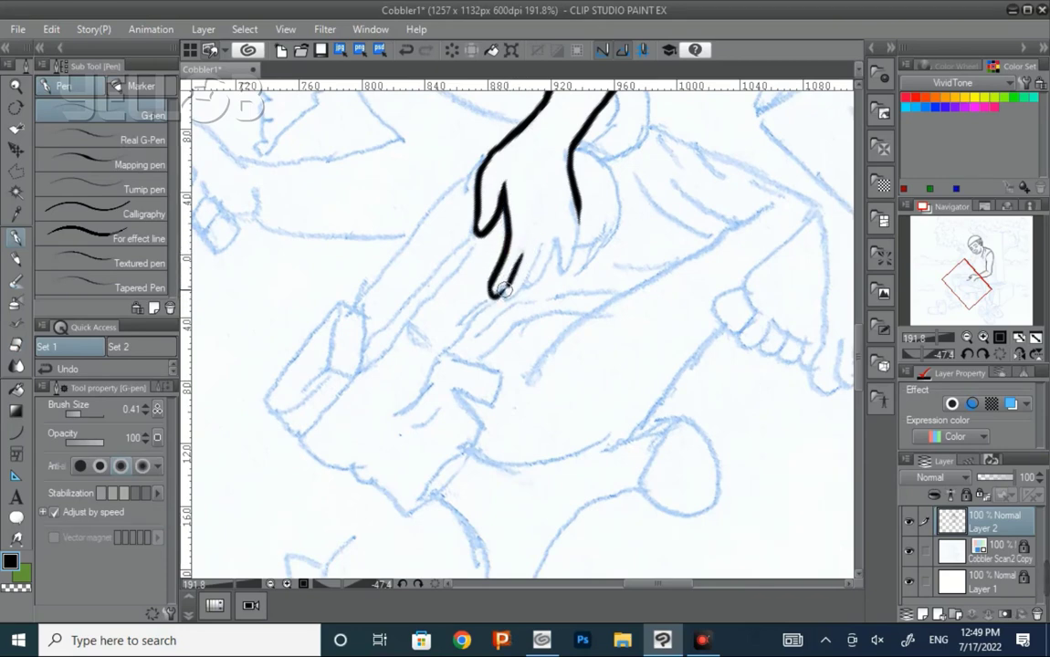
pyautogui.moveTo(538, 255); pyautogui.dragTo(511, 294)
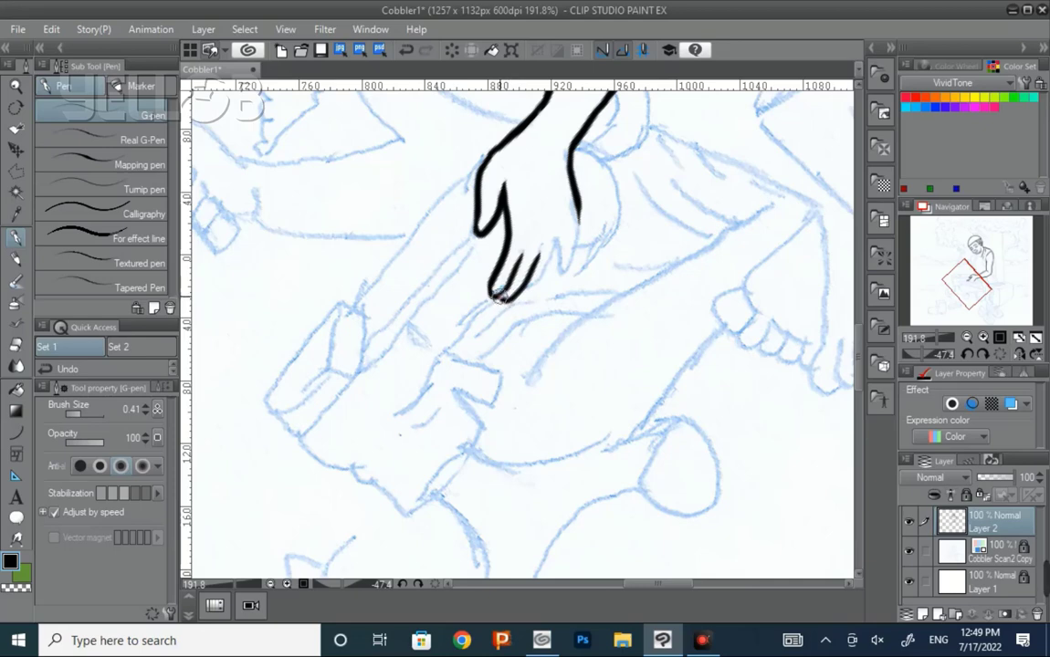
pyautogui.moveTo(554, 247); pyautogui.dragTo(537, 286)
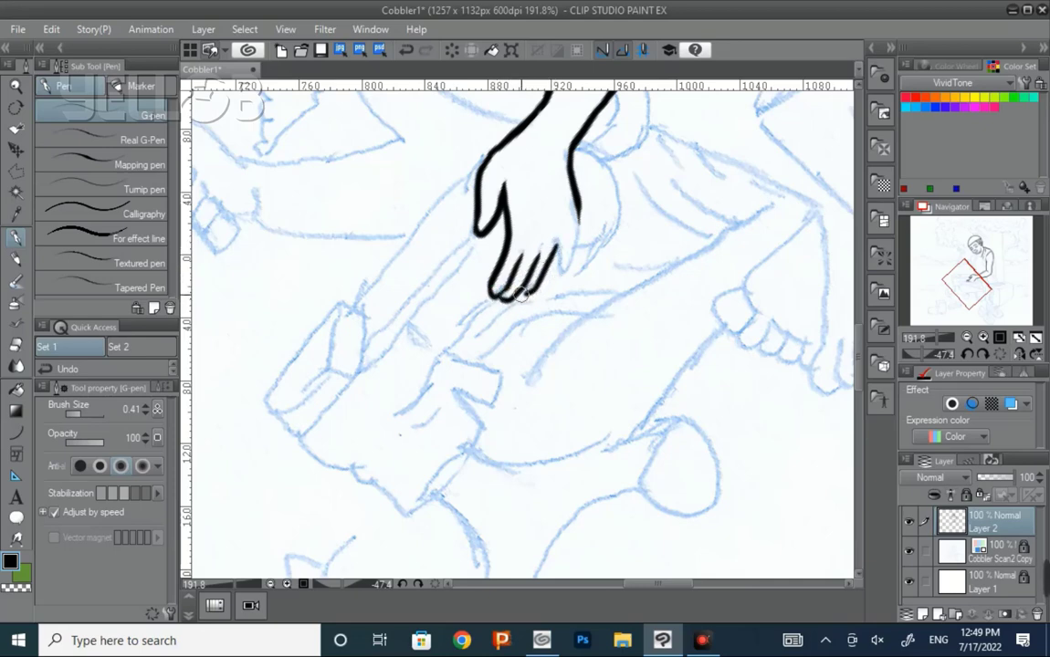
pyautogui.moveTo(558, 243); pyautogui.dragTo(562, 274)
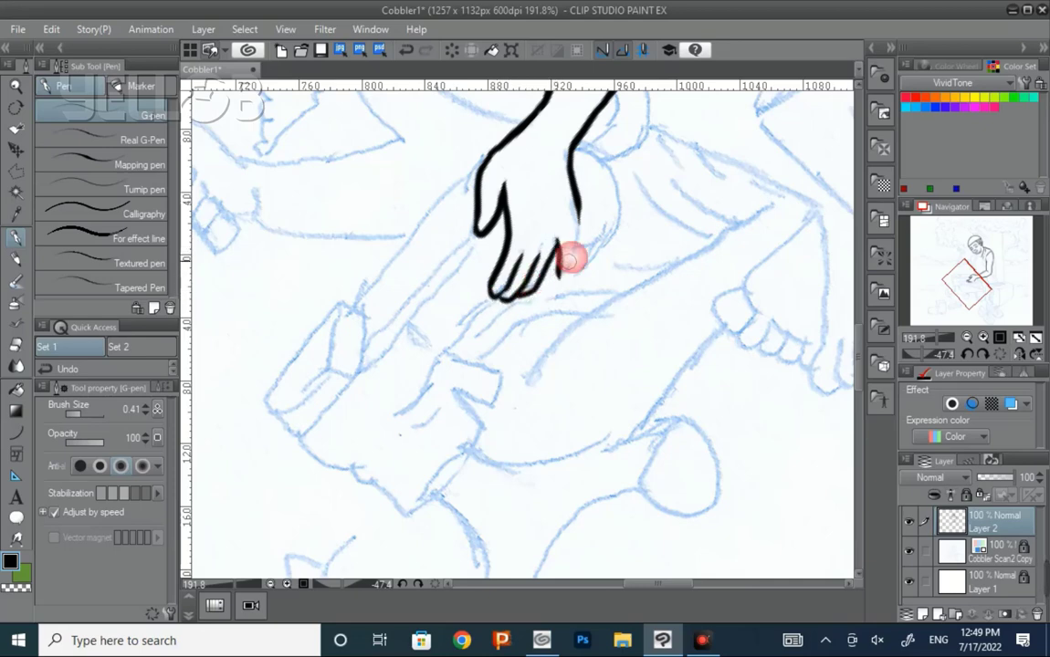
pyautogui.moveTo(572, 208)
pyautogui.mouseDown()
pyautogui.moveTo(567, 269)
pyautogui.moveTo(506, 292)
pyautogui.mouseUp()
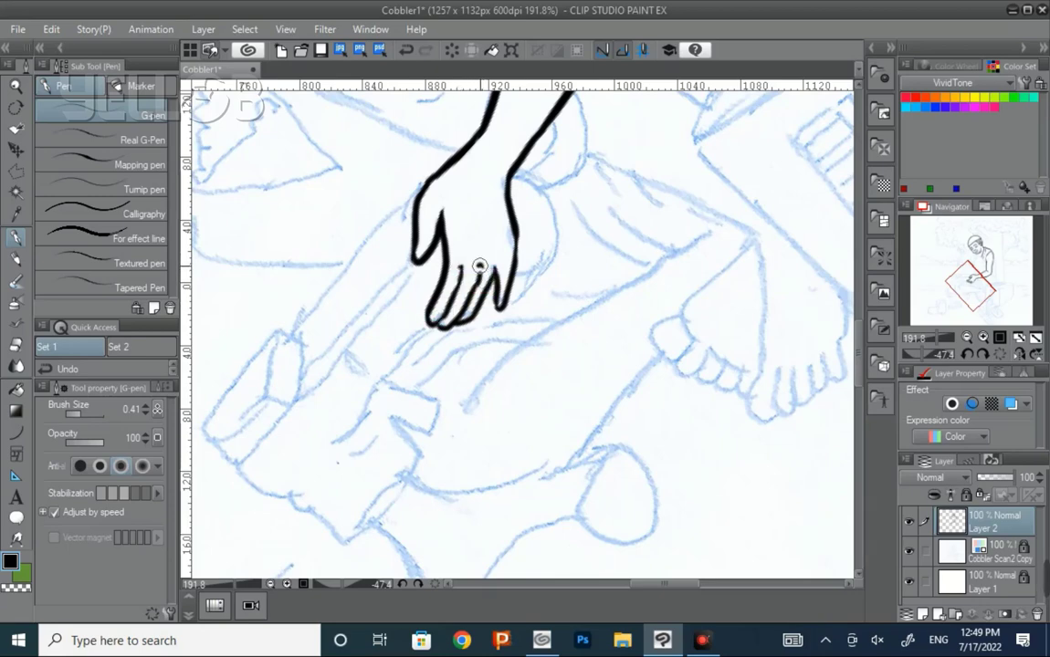
pyautogui.moveTo(473, 266)
pyautogui.mouseDown()
pyautogui.moveTo(467, 312)
pyautogui.moveTo(679, 322)
pyautogui.mouseUp()
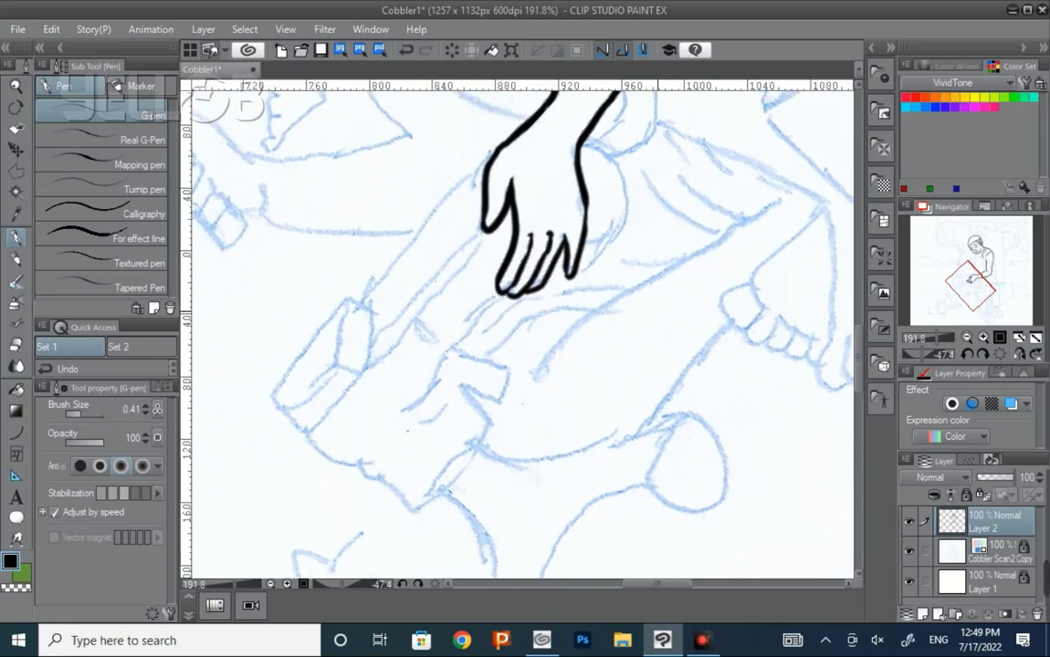
pyautogui.press('r')
pyautogui.moveTo(765, 300)
pyautogui.mouseDown()
pyautogui.moveTo(613, 322)
pyautogui.moveTo(639, 295)
pyautogui.moveTo(675, 311)
pyautogui.moveTo(637, 446)
pyautogui.moveTo(579, 413)
pyautogui.mouseUp()
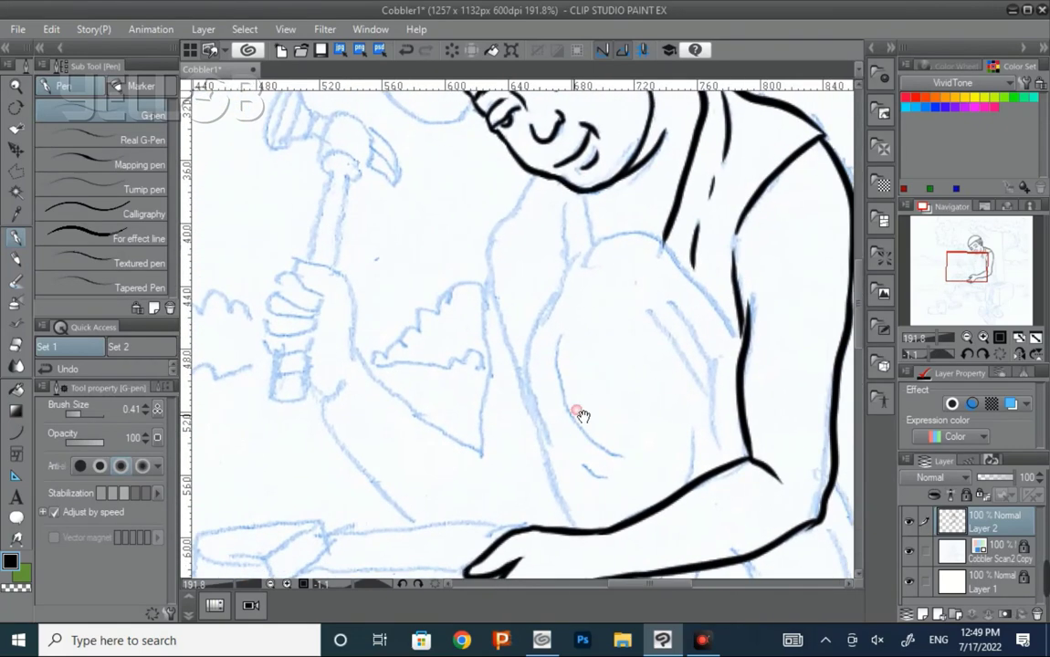
# Step: Ink the chest line, the hammer arm's left edge, the sleeve edge and inner arm lines
pyautogui.moveTo(534, 174); pyautogui.dragTo(499, 321)
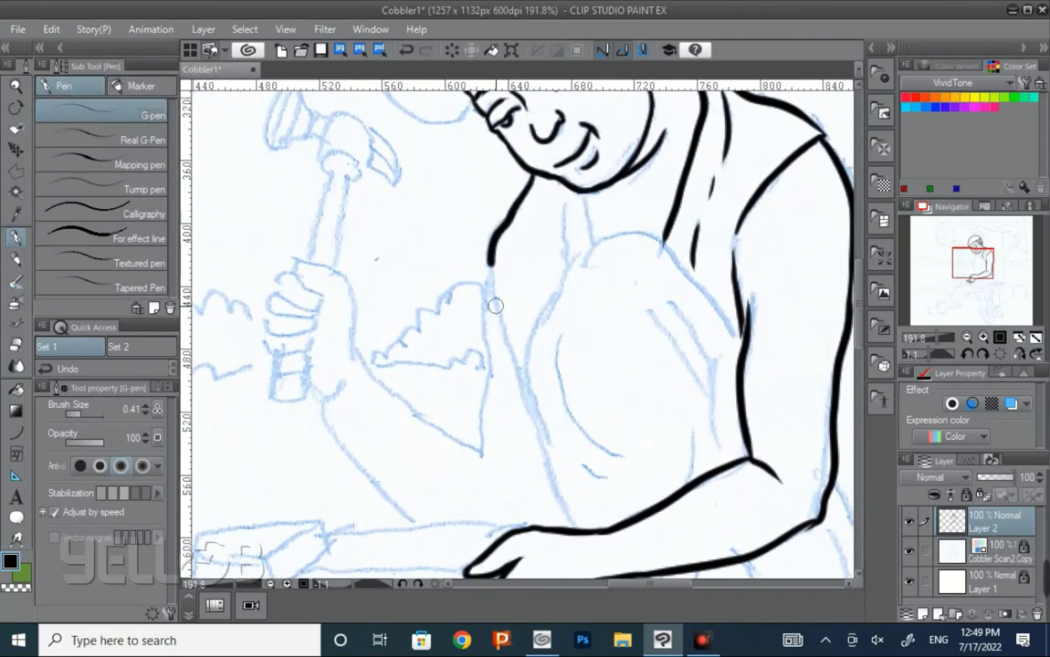
pyautogui.moveTo(488, 260); pyautogui.dragTo(528, 395)
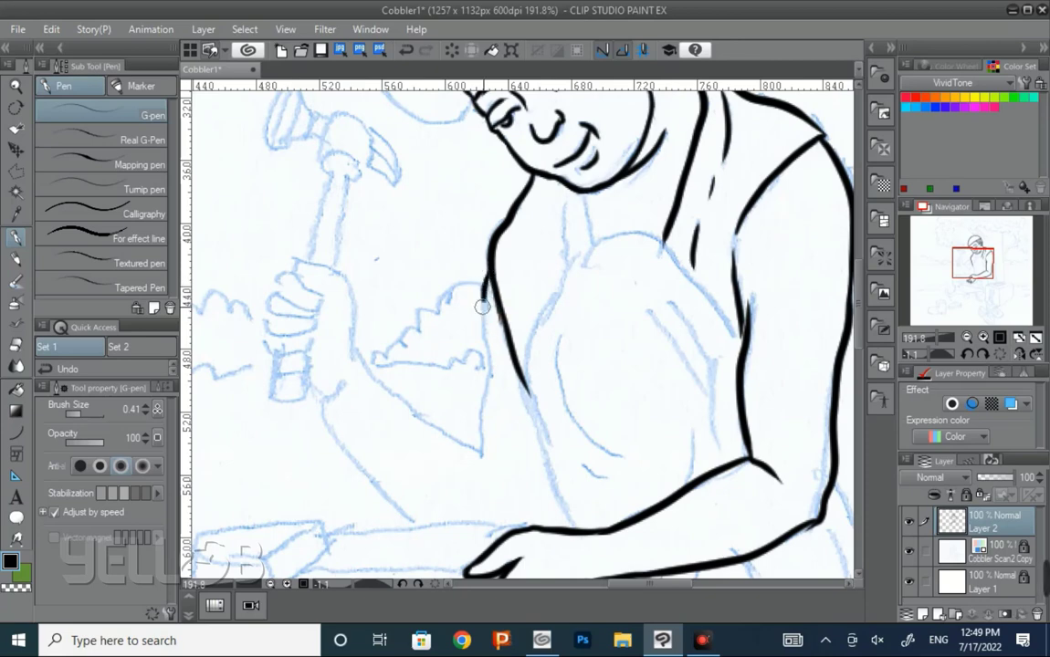
pyautogui.moveTo(482, 261)
pyautogui.mouseDown()
pyautogui.moveTo(480, 473)
pyautogui.moveTo(506, 487)
pyautogui.mouseUp()
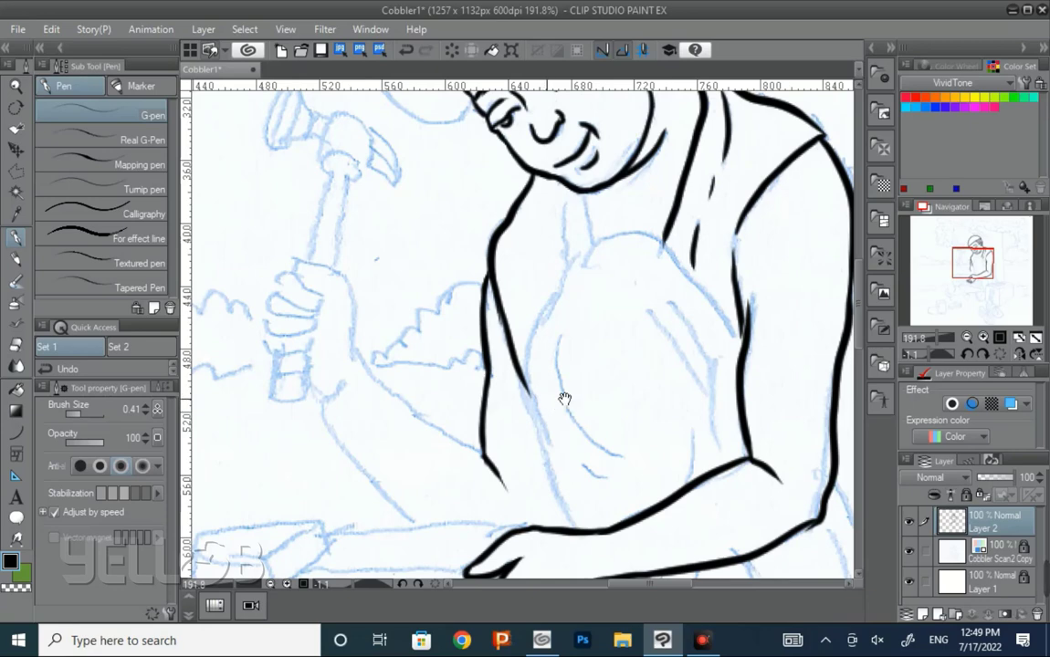
pyautogui.moveTo(564, 399); pyautogui.dragTo(604, 301)
pyautogui.moveTo(396, 190)
pyautogui.mouseDown()
pyautogui.moveTo(410, 279)
pyautogui.moveTo(429, 294)
pyautogui.mouseUp()
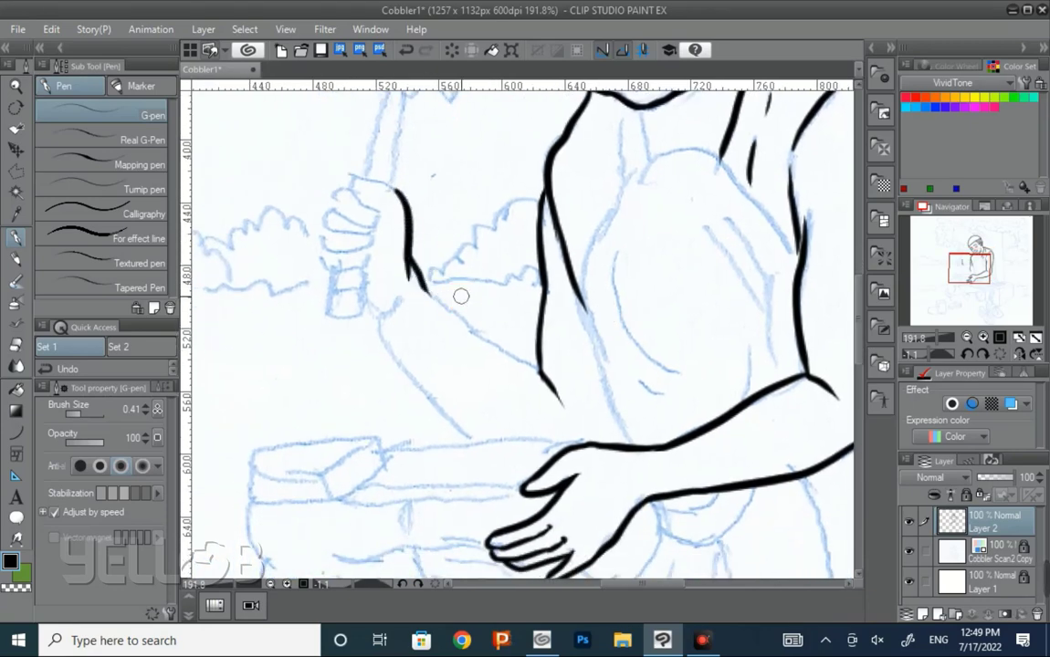
pyautogui.moveTo(671, 295); pyautogui.dragTo(596, 414)
pyautogui.moveTo(552, 147)
pyautogui.mouseDown()
pyautogui.moveTo(489, 267)
pyautogui.moveTo(504, 372)
pyautogui.mouseUp()
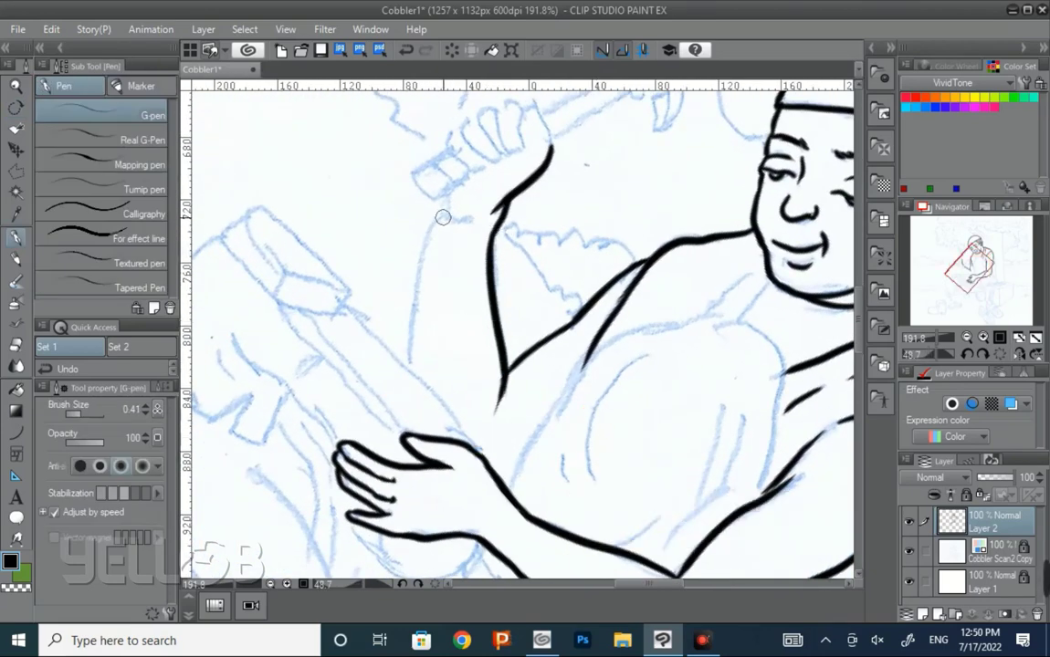
pyautogui.moveTo(442, 217); pyautogui.dragTo(411, 371)
# Step: Ink the wrist, the curved top and left side of the fist, and its lower fingers
pyautogui.press('r')
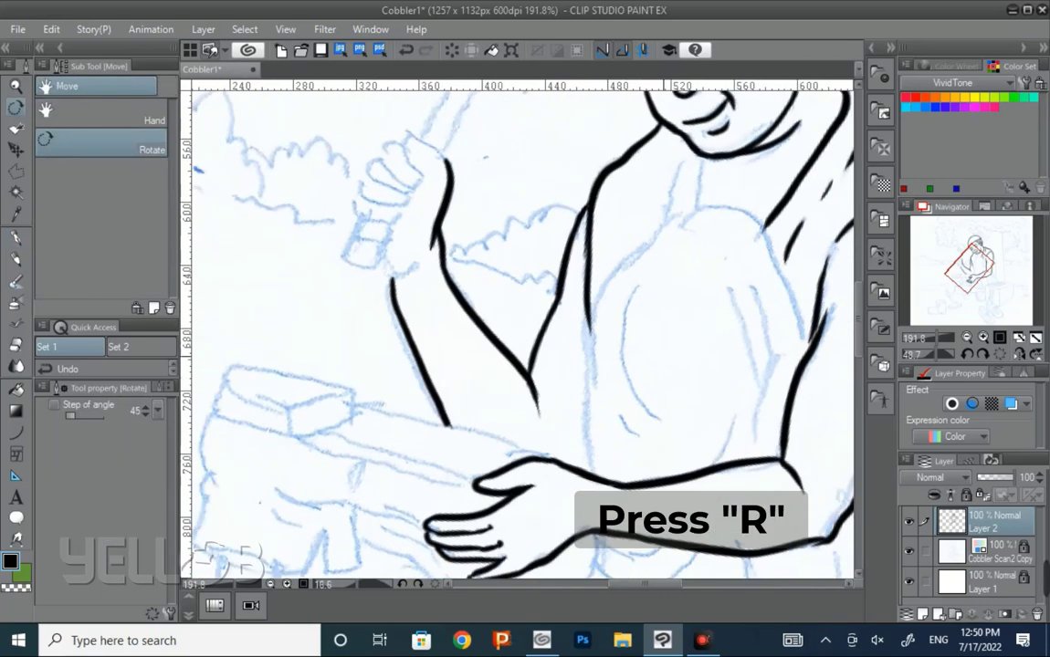
pyautogui.moveTo(411, 340); pyautogui.dragTo(463, 366)
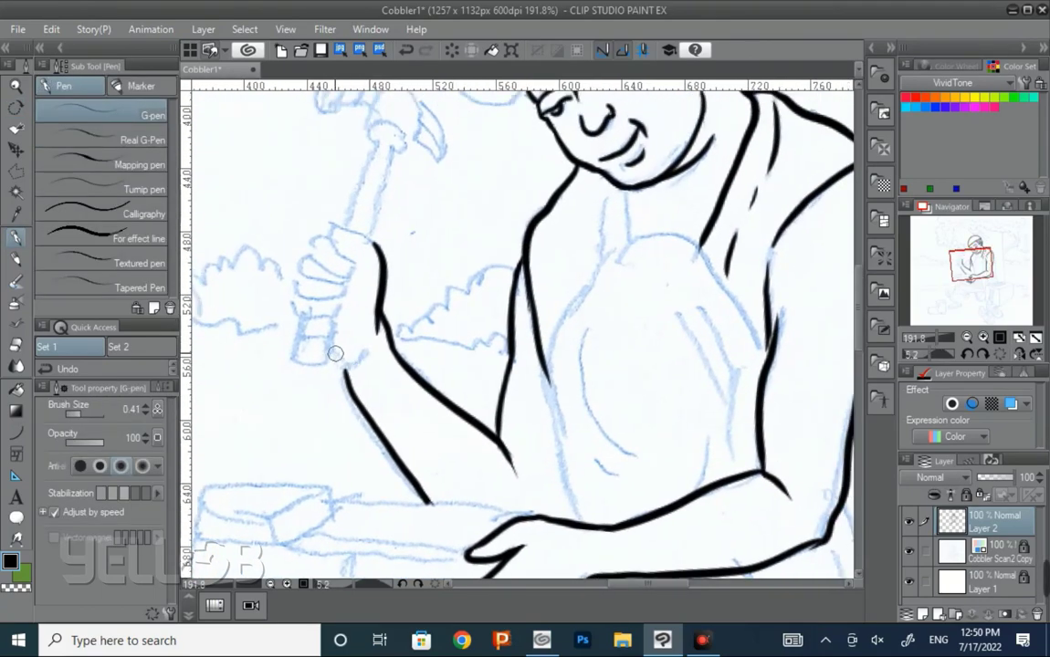
pyautogui.moveTo(348, 370); pyautogui.dragTo(367, 354)
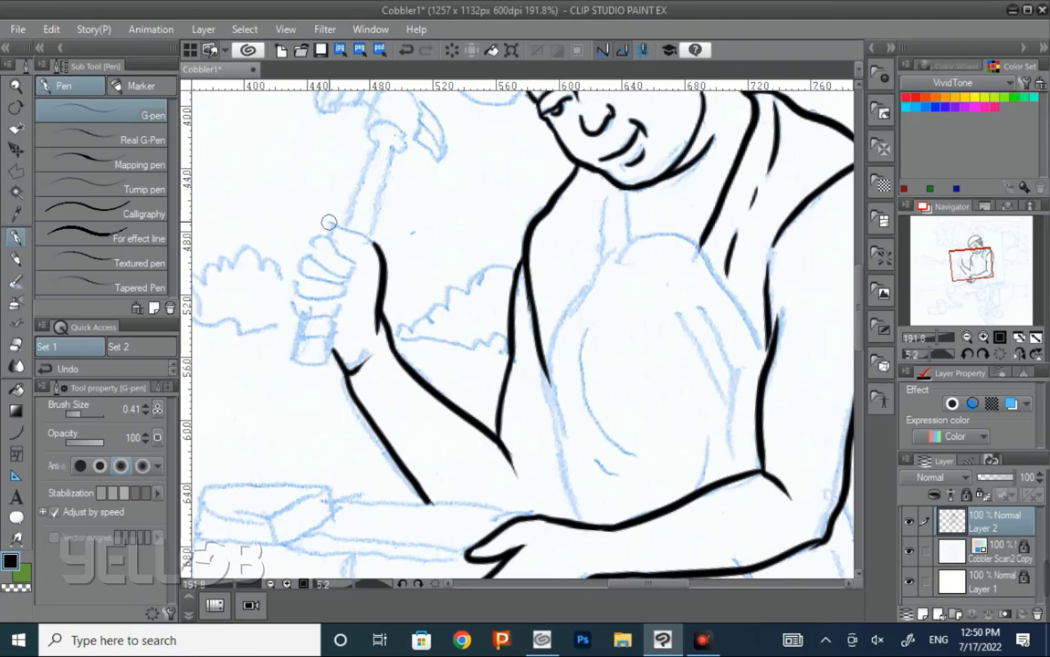
pyautogui.moveTo(329, 223); pyautogui.dragTo(363, 263)
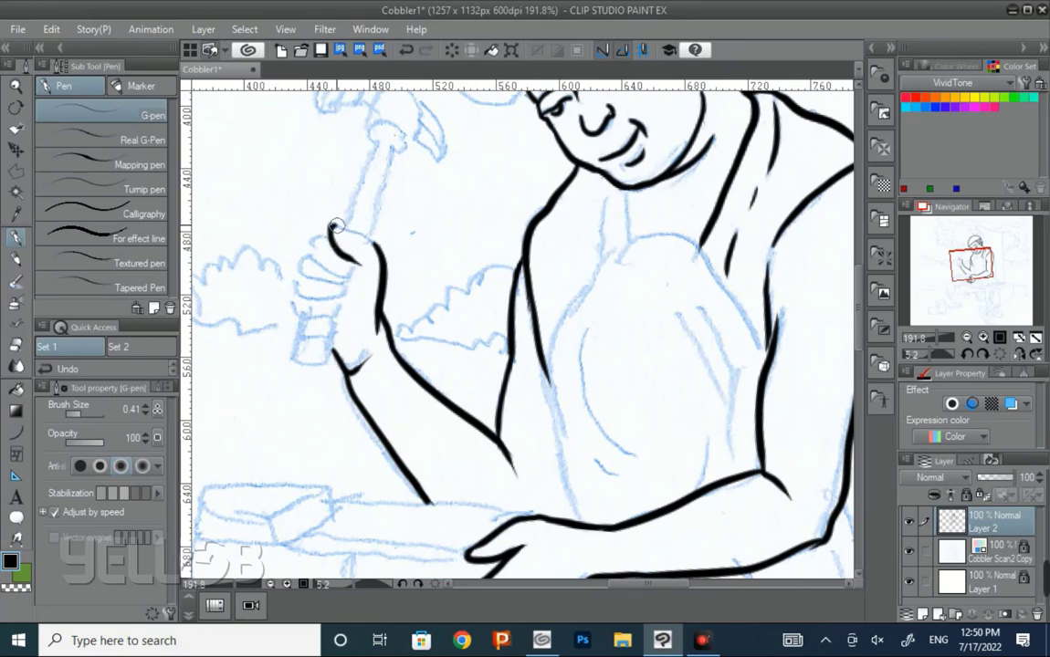
pyautogui.moveTo(331, 225); pyautogui.dragTo(368, 244)
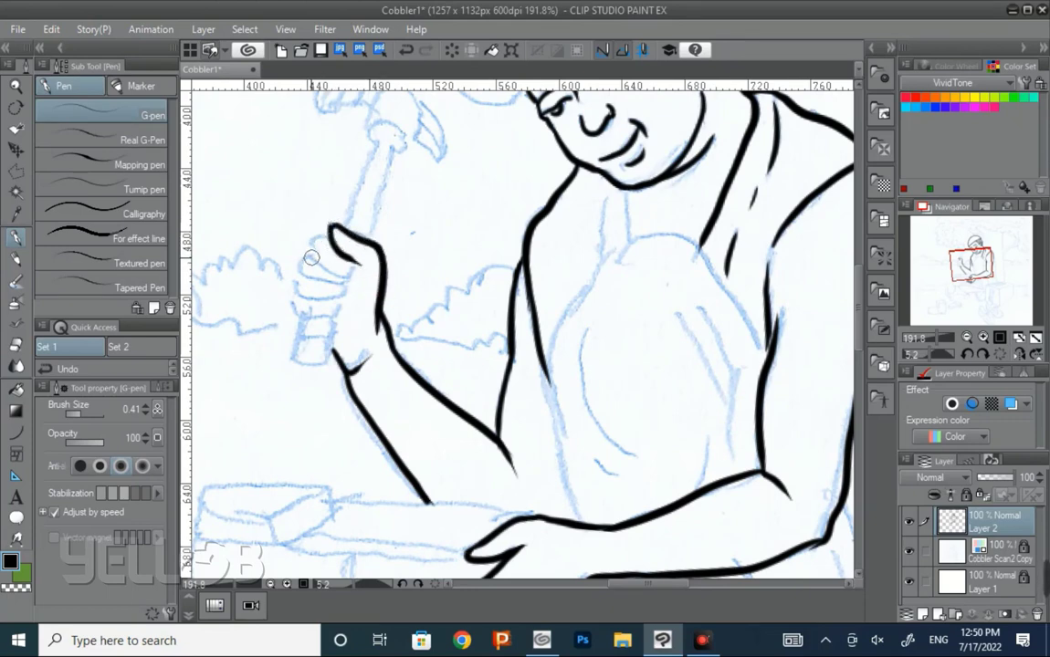
pyautogui.moveTo(331, 228)
pyautogui.mouseDown()
pyautogui.moveTo(352, 271)
pyautogui.moveTo(333, 292)
pyautogui.moveTo(321, 241)
pyautogui.moveTo(352, 272)
pyautogui.moveTo(302, 321)
pyautogui.moveTo(327, 325)
pyautogui.mouseUp()
pyautogui.moveTo(296, 278)
pyautogui.mouseDown()
pyautogui.moveTo(341, 291)
pyautogui.moveTo(358, 264)
pyautogui.mouseUp()
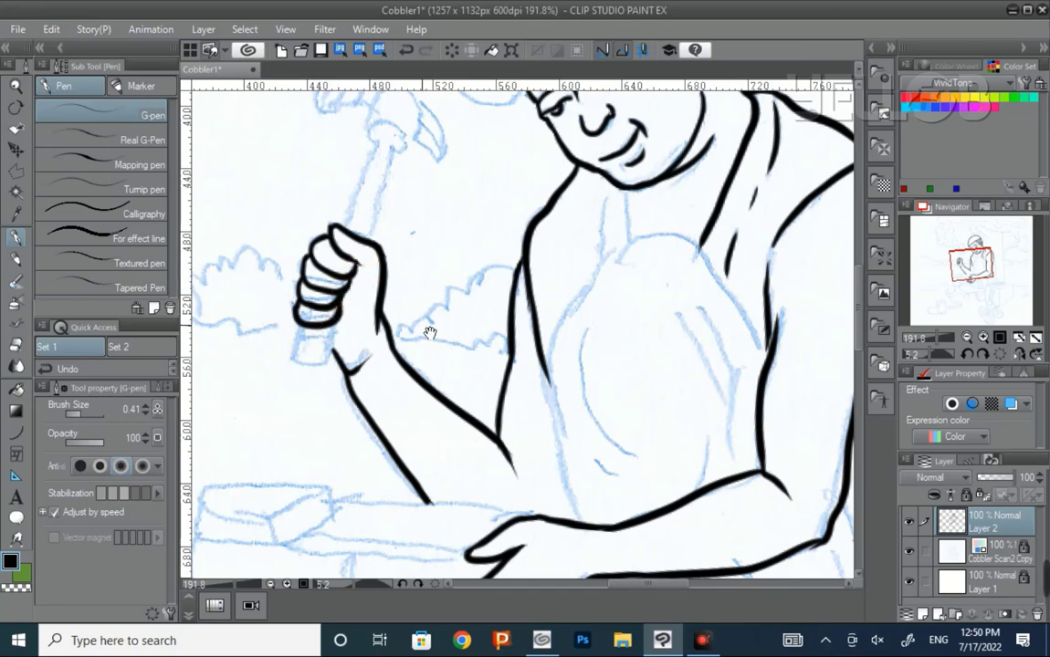
# Step: Ink the bottom of the fist and both edges of the hammer handle
pyautogui.moveTo(429, 333); pyautogui.dragTo(425, 386)
pyautogui.moveTo(288, 414)
pyautogui.mouseDown()
pyautogui.moveTo(301, 385)
pyautogui.moveTo(319, 424)
pyautogui.mouseUp()
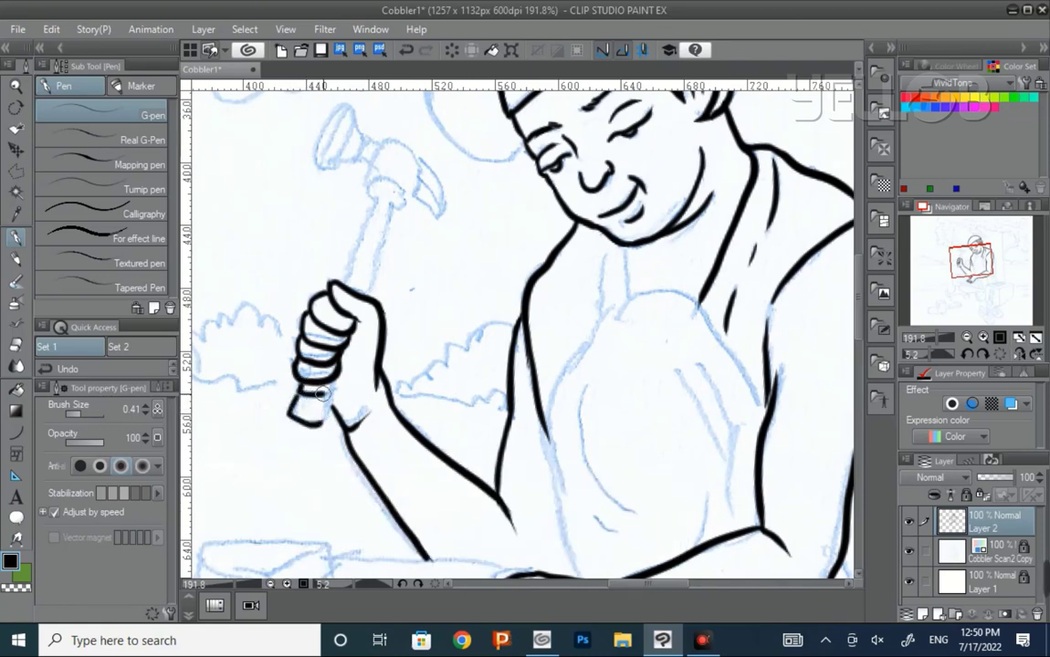
pyautogui.click(327, 393)
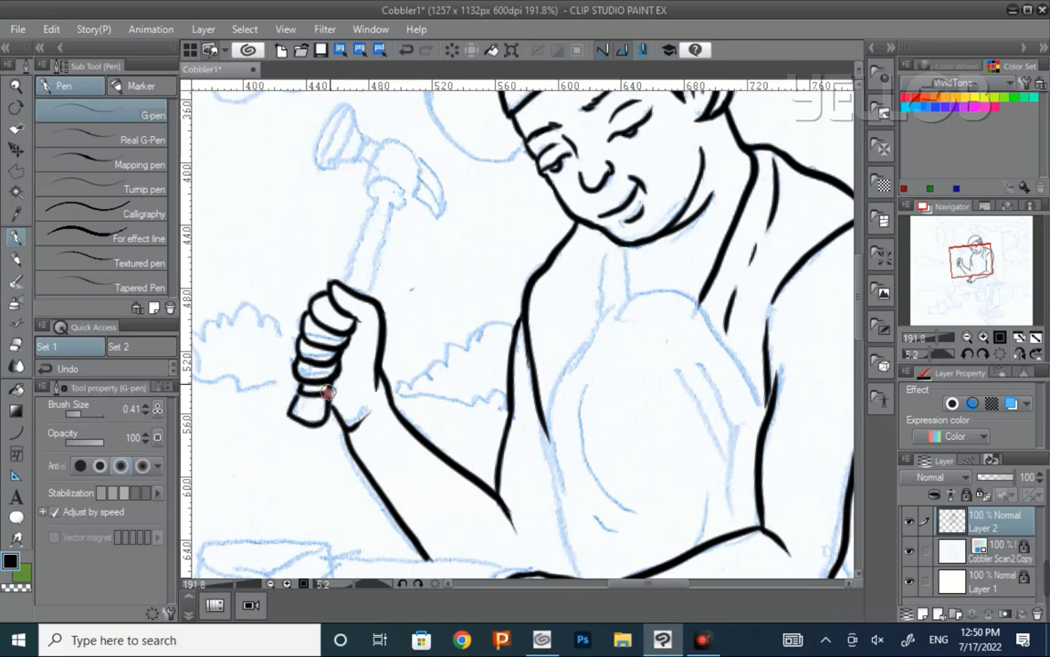
pyautogui.moveTo(336, 282); pyautogui.dragTo(376, 189)
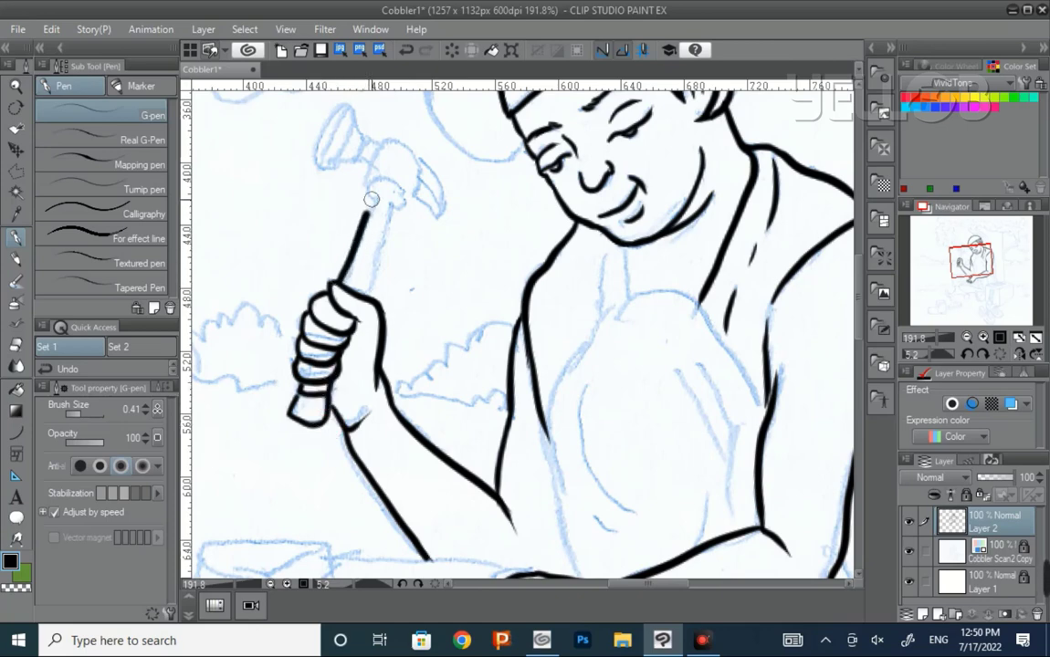
pyautogui.moveTo(368, 272); pyautogui.dragTo(392, 199)
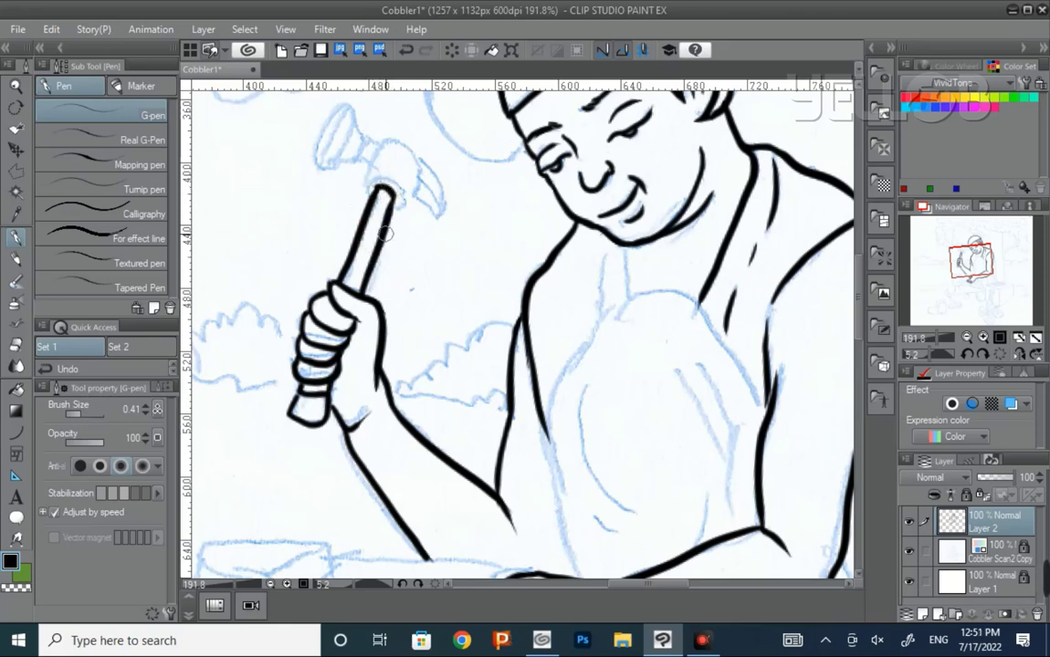
pyautogui.scroll(5, 385, 233)
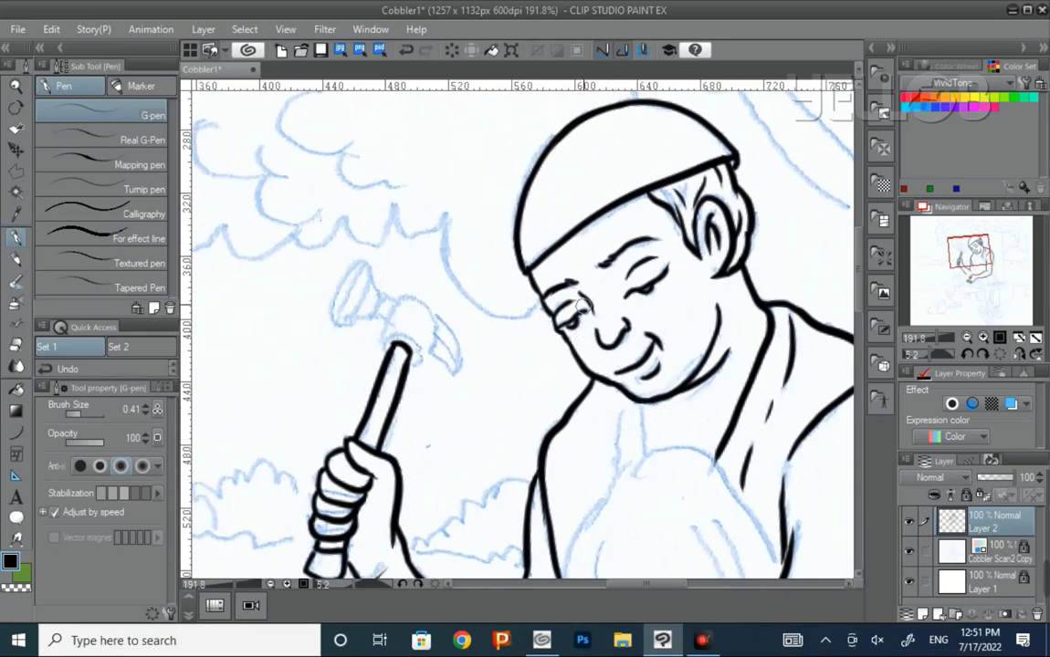
# Step: Zoom in on the hammer head and ink the arc at the handle's end and the collar top
pyautogui.press('/')
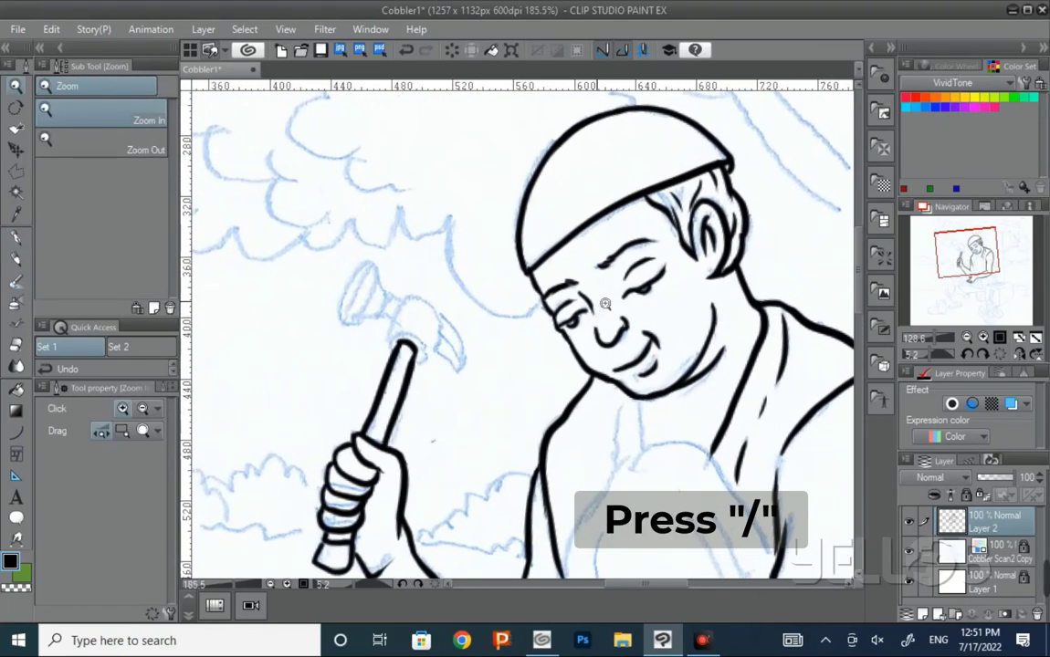
pyautogui.hscroll(-3, 616, 216)
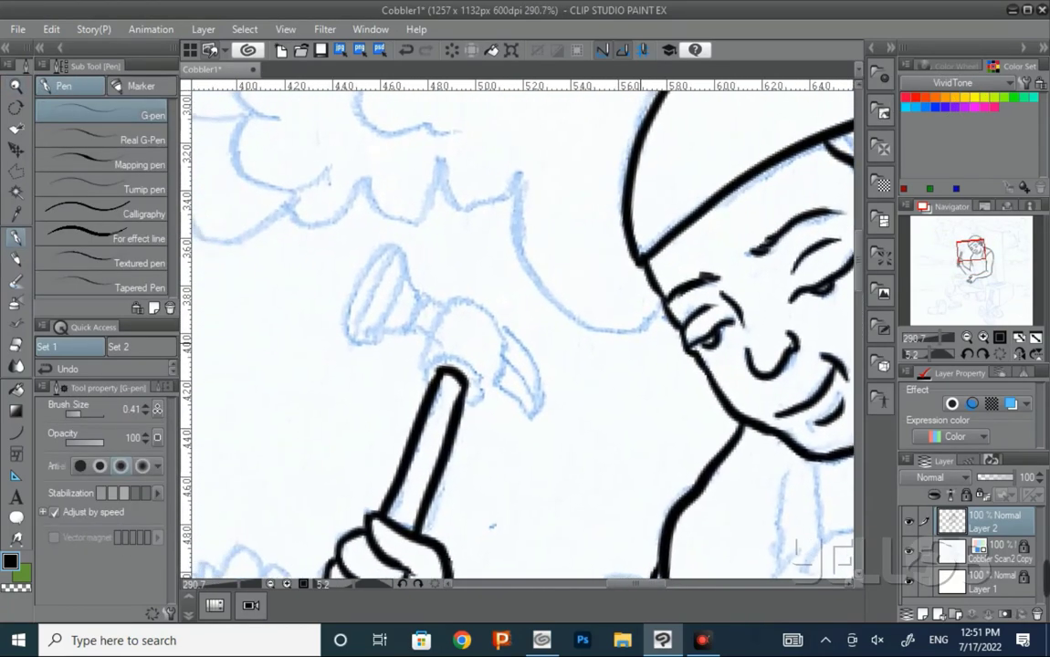
pyautogui.hscroll(-3, 671, 293)
pyautogui.press('/')
pyautogui.click(630, 303)
pyautogui.moveTo(642, 273)
pyautogui.mouseDown()
pyautogui.moveTo(690, 295)
pyautogui.moveTo(621, 417)
pyautogui.mouseUp()
pyautogui.press('r')
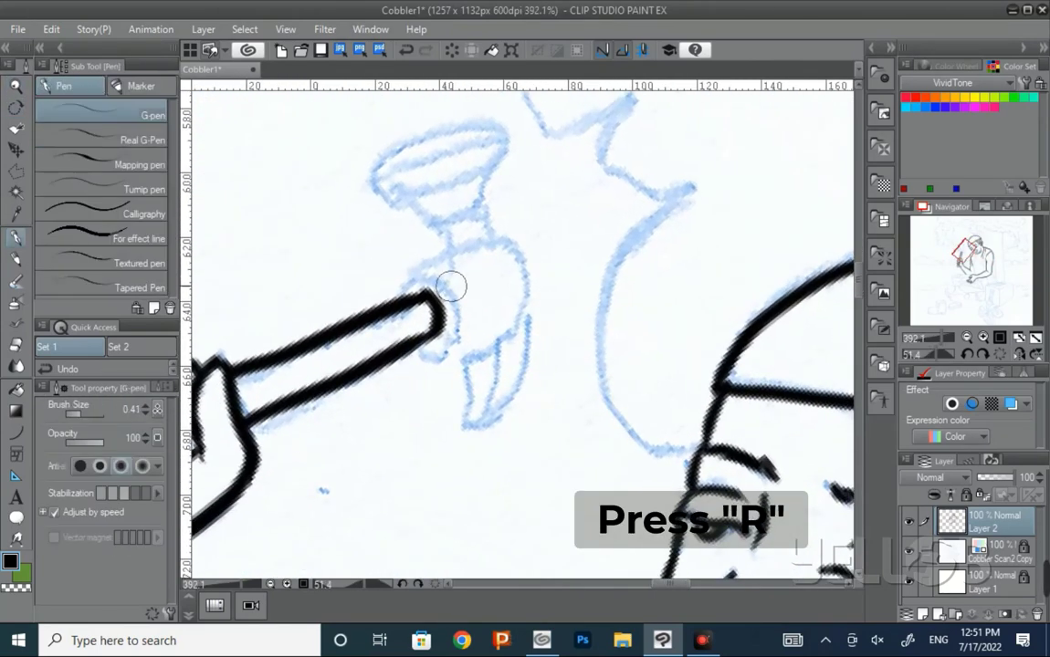
pyautogui.moveTo(406, 295)
pyautogui.mouseDown()
pyautogui.moveTo(429, 283)
pyautogui.moveTo(460, 311)
pyautogui.moveTo(450, 359)
pyautogui.moveTo(426, 351)
pyautogui.mouseUp()
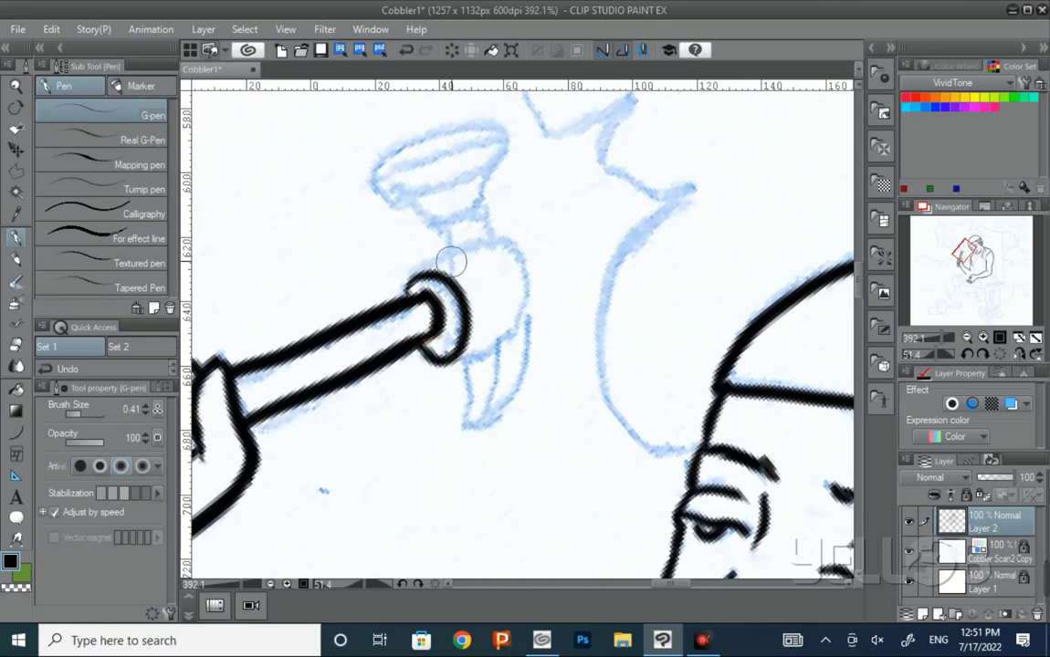
pyautogui.moveTo(461, 288)
pyautogui.mouseDown()
pyautogui.moveTo(447, 257)
pyautogui.moveTo(410, 270)
pyautogui.moveTo(516, 244)
pyautogui.moveTo(520, 317)
pyautogui.moveTo(467, 369)
pyautogui.mouseUp()
# Step: Ink the collar's right side, the curved claw, the hammer neck and the flared head's rim
pyautogui.moveTo(527, 321); pyautogui.dragTo(482, 422)
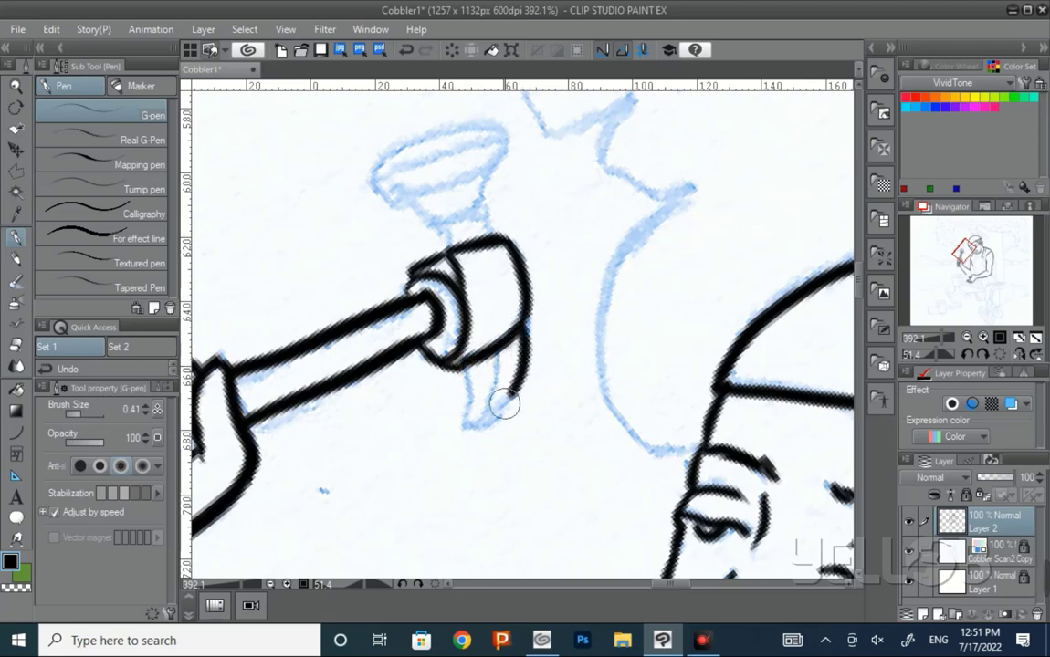
pyautogui.moveTo(502, 346); pyautogui.dragTo(476, 427)
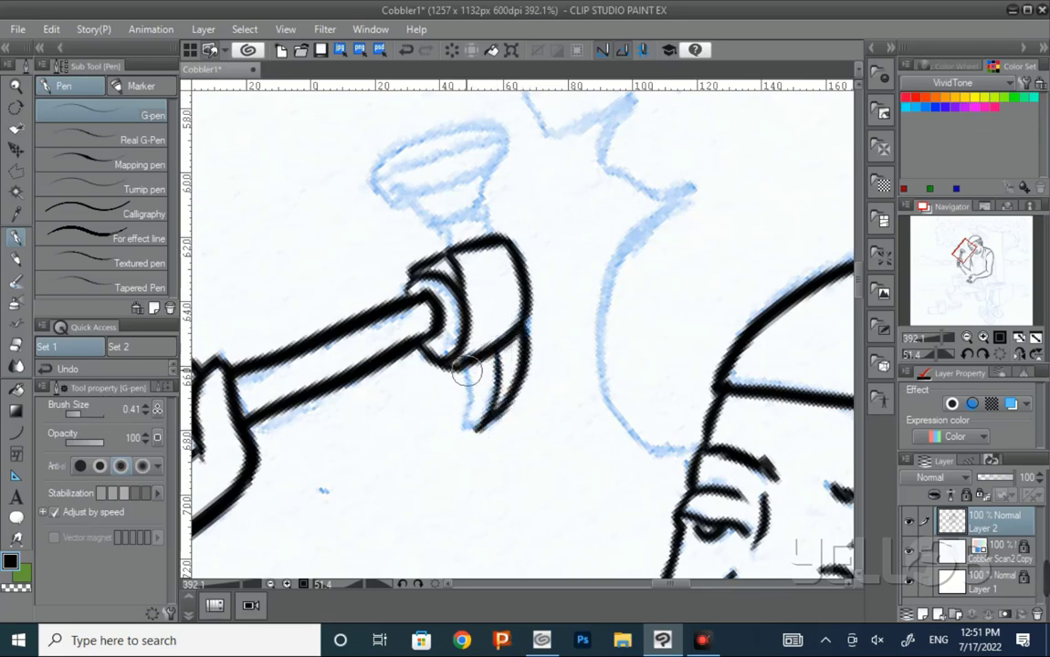
pyautogui.moveTo(464, 369); pyautogui.dragTo(479, 427)
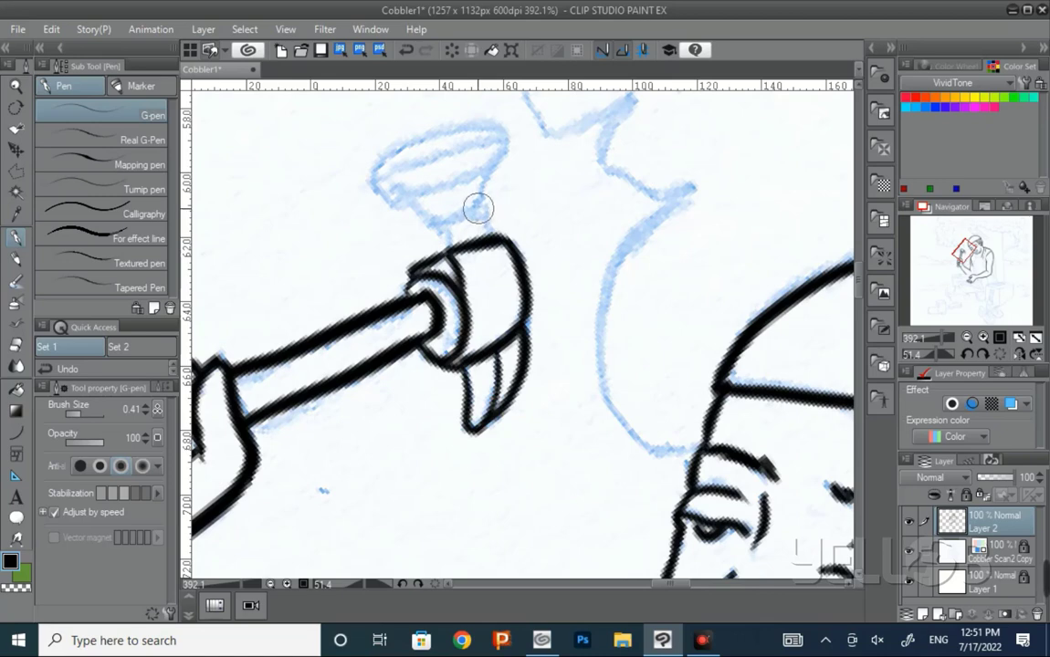
pyautogui.moveTo(476, 206)
pyautogui.mouseDown()
pyautogui.moveTo(486, 230)
pyautogui.moveTo(437, 251)
pyautogui.moveTo(478, 212)
pyautogui.moveTo(489, 169)
pyautogui.mouseUp()
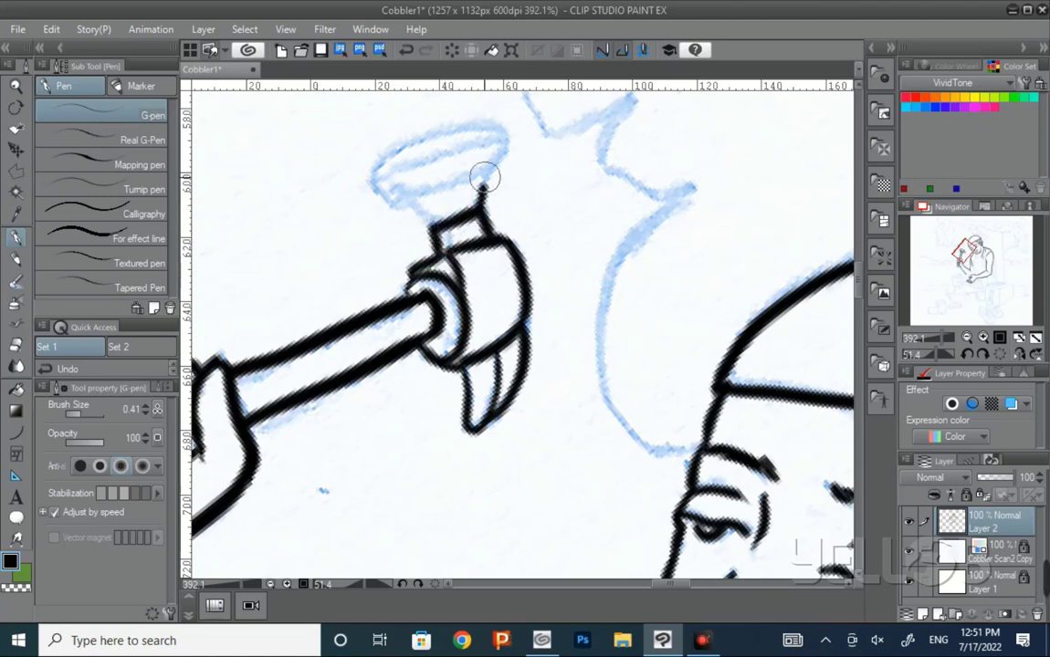
pyautogui.moveTo(433, 228); pyautogui.dragTo(403, 199)
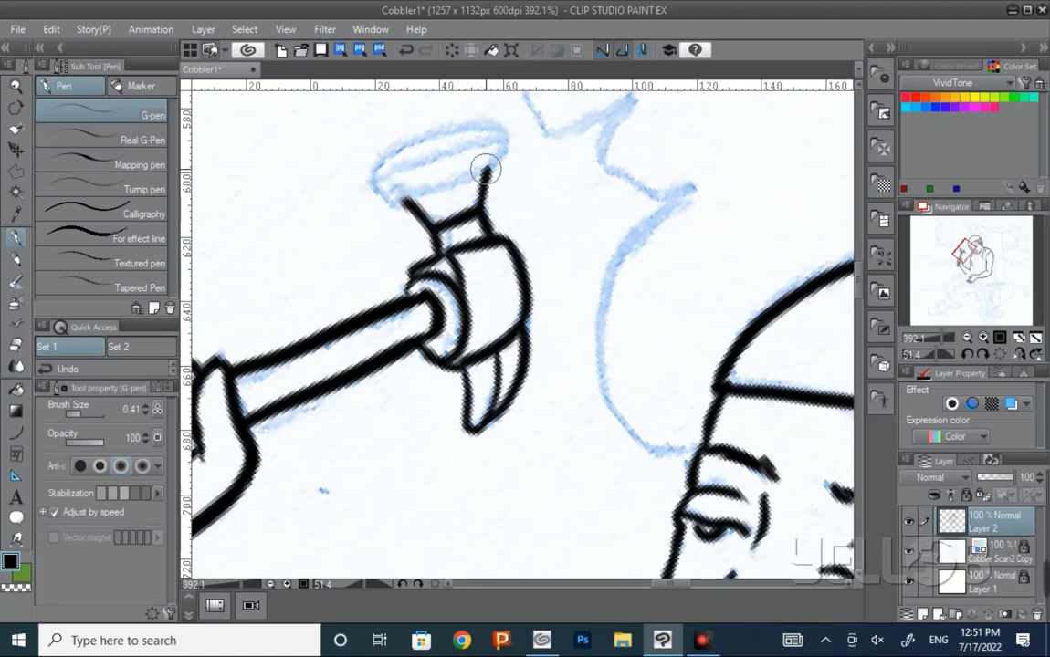
pyautogui.moveTo(490, 152); pyautogui.dragTo(505, 138)
pyautogui.moveTo(374, 185)
pyautogui.mouseDown()
pyautogui.moveTo(422, 197)
pyautogui.moveTo(487, 134)
pyautogui.moveTo(579, 368)
pyautogui.moveTo(534, 398)
pyautogui.mouseUp()
# Step: Ink and thicken the right rim of the hammer head's flared mouth with the G-pen
pyautogui.press('r')
pyautogui.press('p')
pyautogui.scroll(-3, 530, 371)
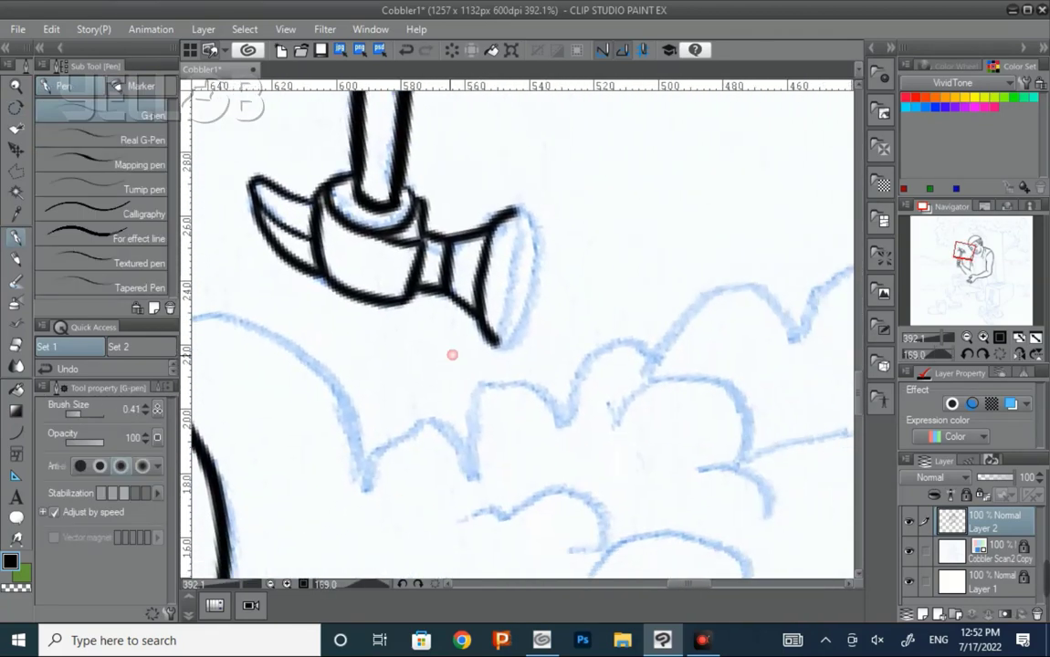
pyautogui.moveTo(511, 215); pyautogui.dragTo(499, 343)
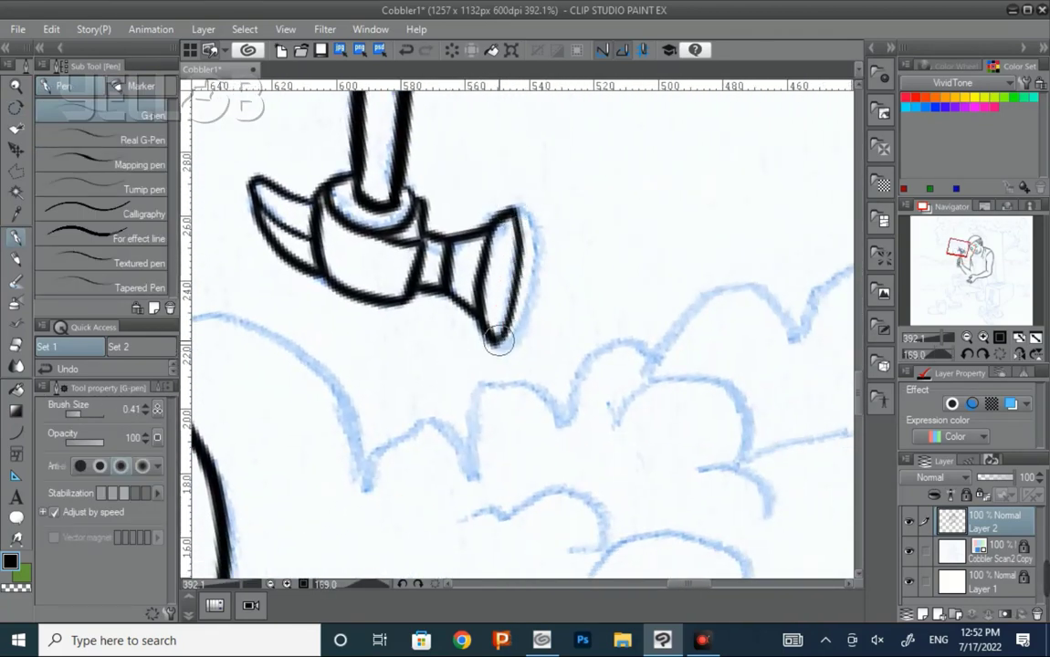
pyautogui.moveTo(518, 212)
pyautogui.mouseDown()
pyautogui.moveTo(534, 282)
pyautogui.moveTo(522, 321)
pyautogui.moveTo(519, 269)
pyautogui.mouseUp()
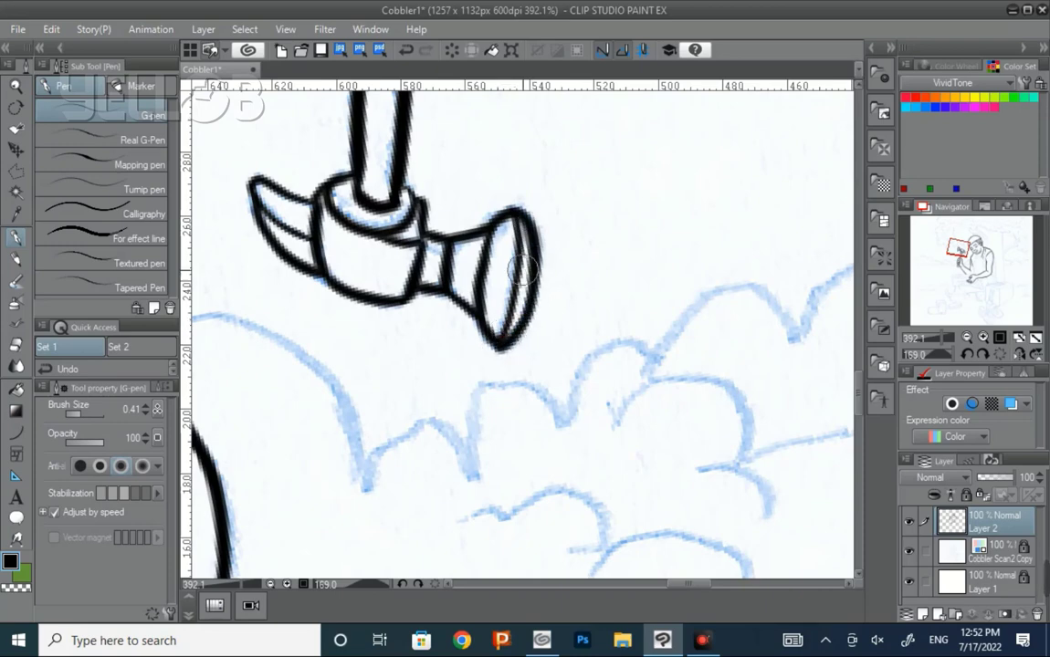
# Step: Touch up the top cap of the hammer grip
pyautogui.scroll(3, 522, 328)
pyautogui.scroll(3, 523, 329)
pyautogui.scroll(3, 522, 329)
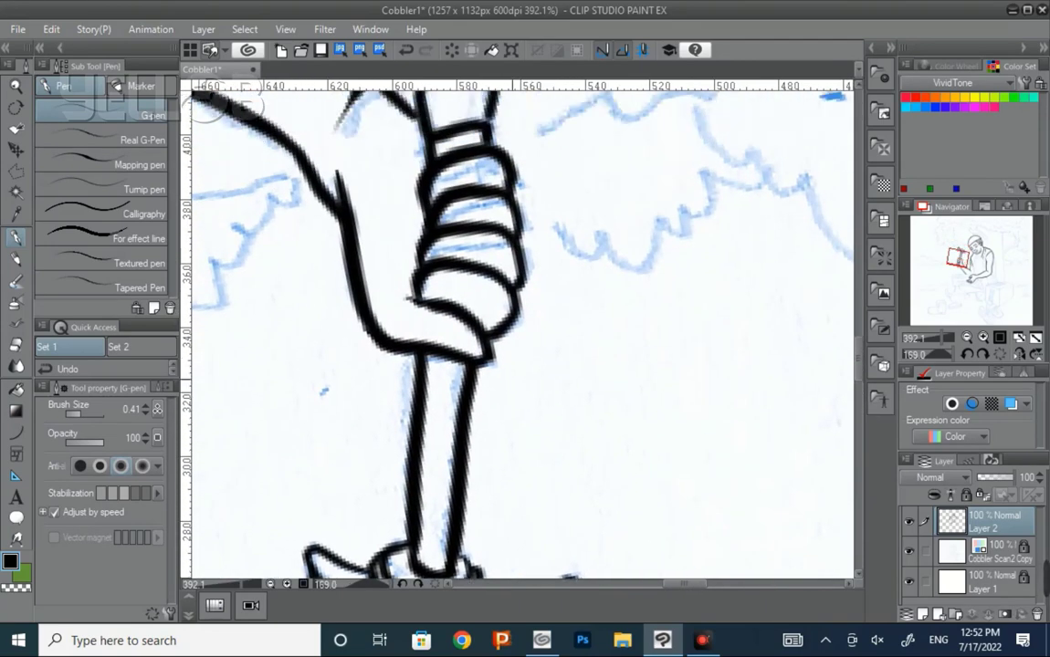
pyautogui.scroll(3, 522, 329)
pyautogui.scroll(2, 522, 329)
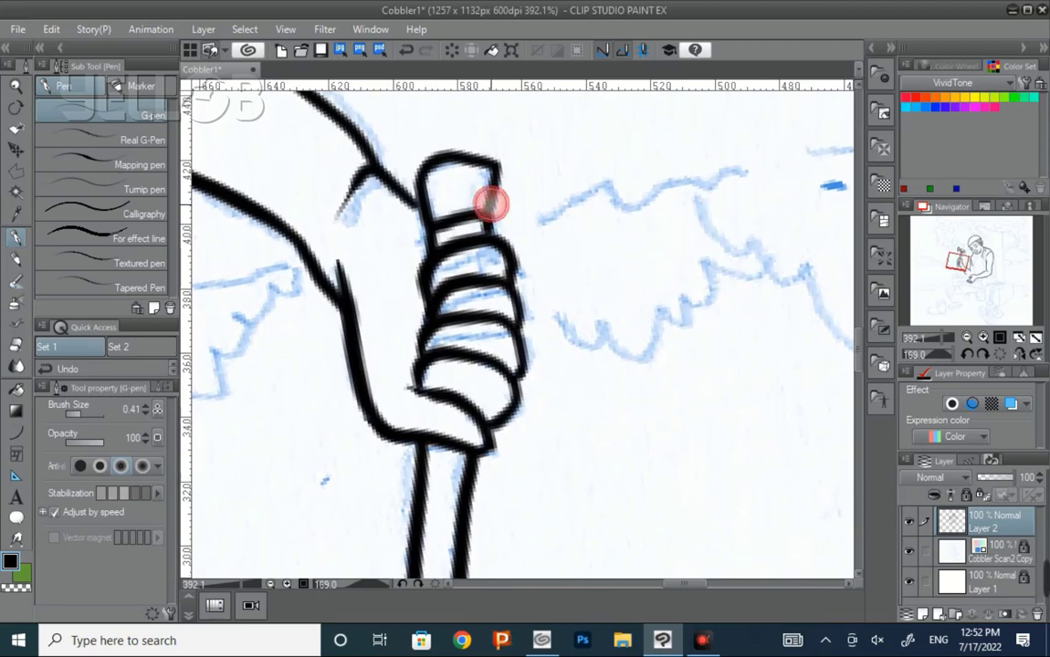
pyautogui.moveTo(492, 197); pyautogui.dragTo(489, 205)
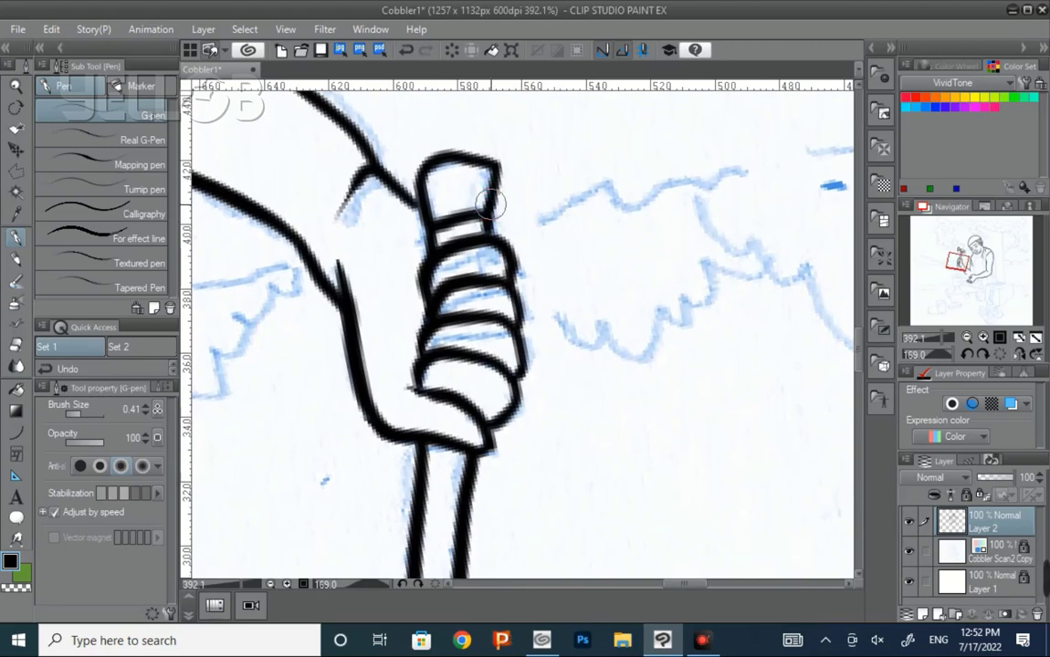
# Step: Reset the canvas rotation to upright and move the view to the arm area
pyautogui.click(1000, 354)
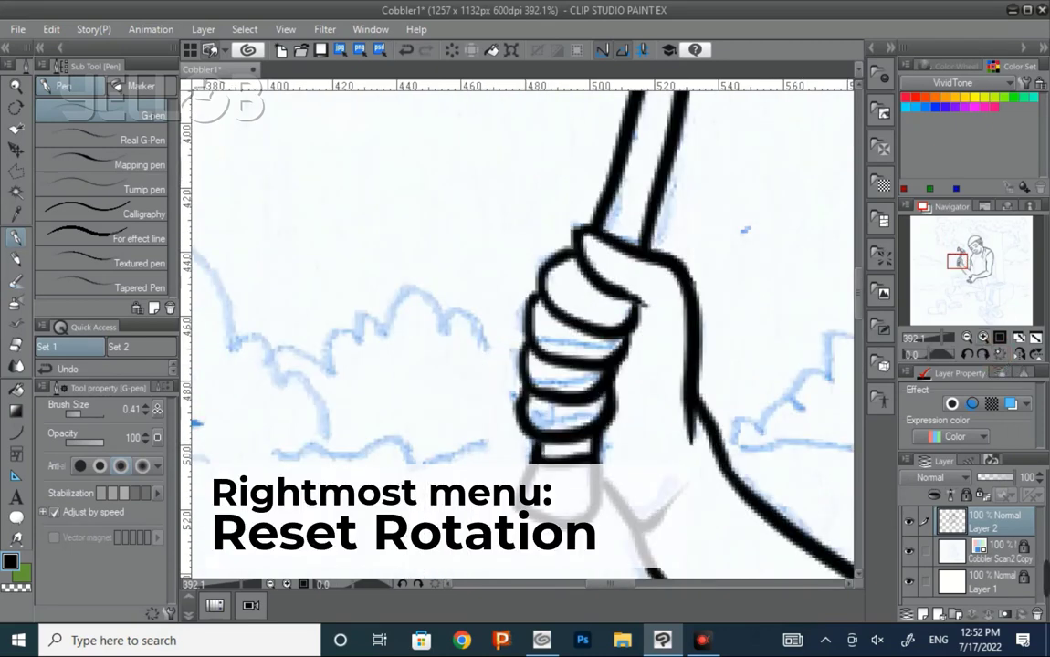
pyautogui.moveTo(694, 474)
pyautogui.mouseDown()
pyautogui.moveTo(511, 392)
pyautogui.moveTo(356, 347)
pyautogui.moveTo(237, 201)
pyautogui.mouseUp()
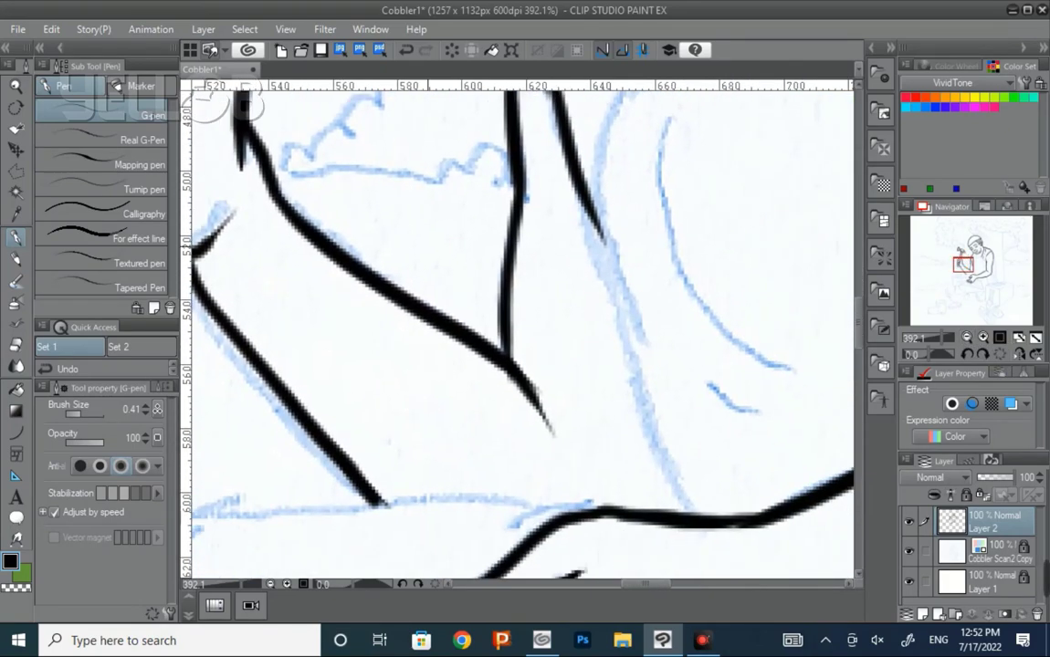
pyautogui.press('/')
# Step: Zoom out and ink the shoulder contour down toward the arm
pyautogui.click(513, 431)
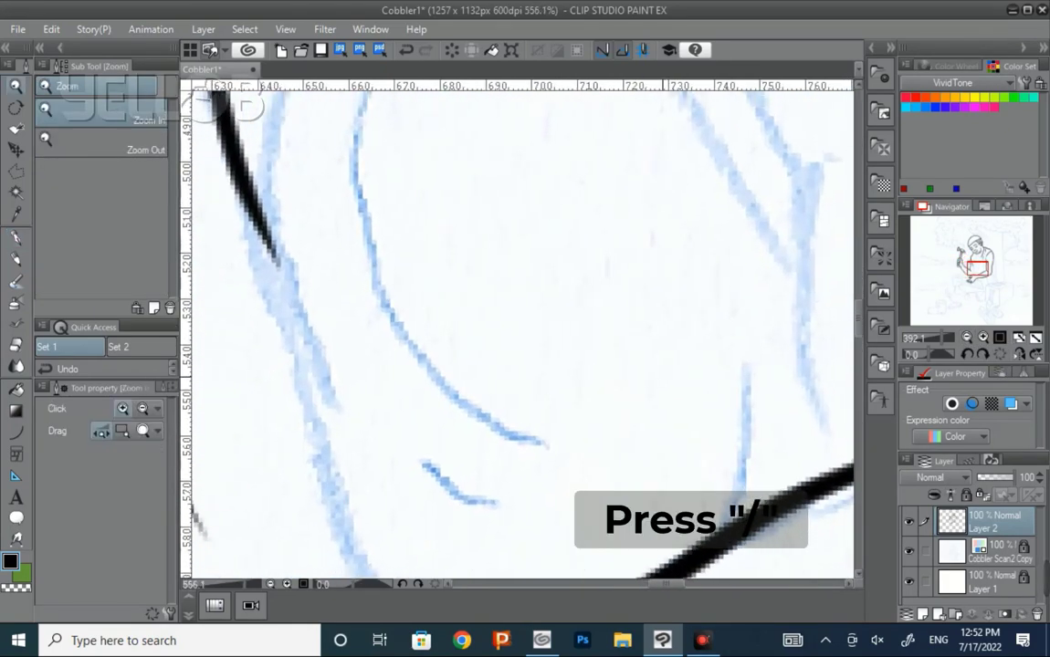
pyautogui.scroll(-3, 544, 285)
pyautogui.scroll(-3, 544, 285)
pyautogui.press('p')
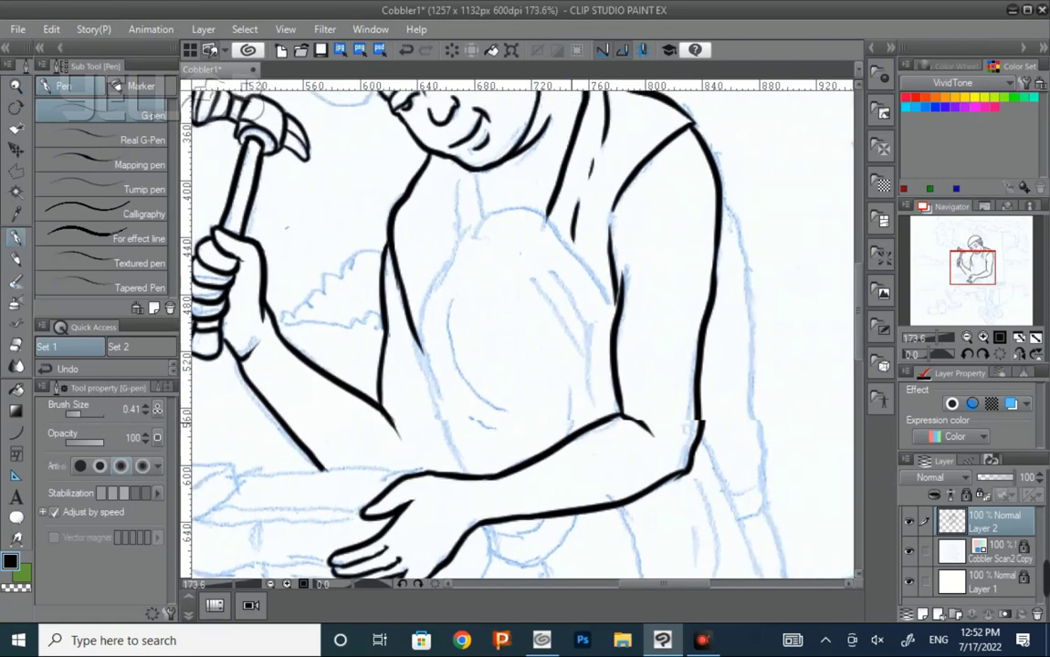
pyautogui.moveTo(571, 420); pyautogui.dragTo(516, 398)
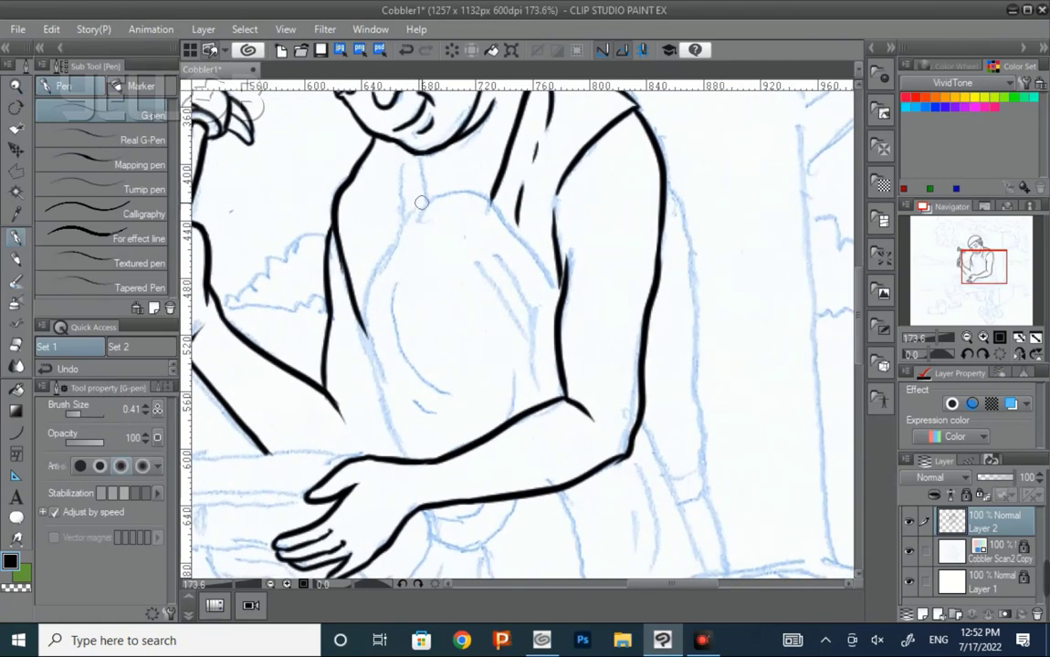
pyautogui.moveTo(409, 215)
pyautogui.mouseDown()
pyautogui.moveTo(377, 277)
pyautogui.moveTo(370, 340)
pyautogui.mouseUp()
pyautogui.moveTo(382, 275); pyautogui.dragTo(382, 348)
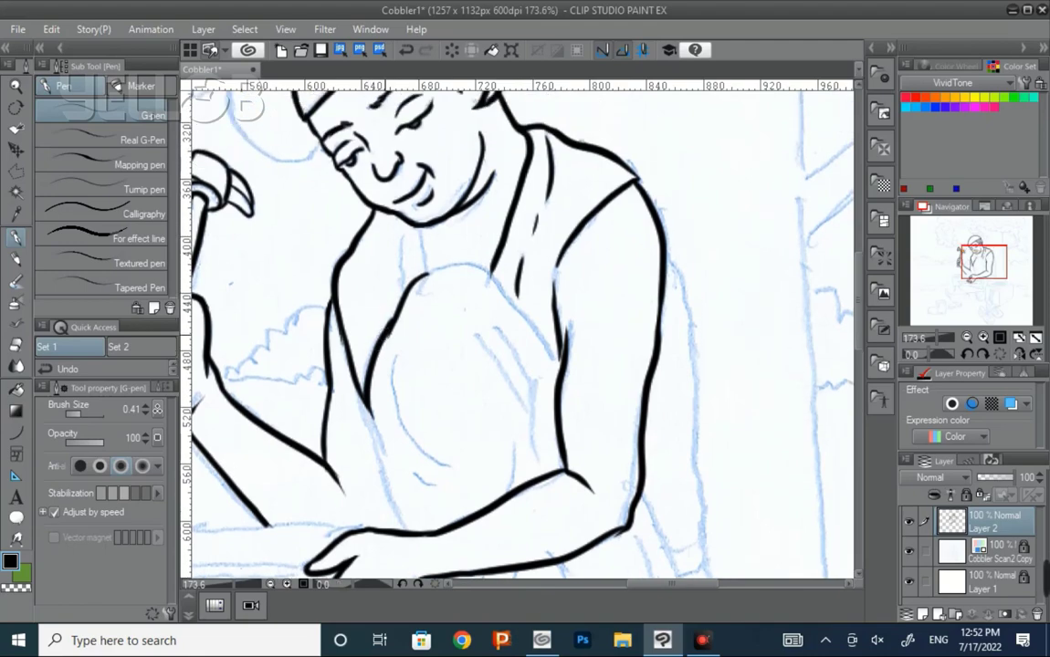
# Step: Rotate the canvas steeper and ink the curve from shoulder down the arm
pyautogui.moveTo(573, 377); pyautogui.dragTo(523, 352)
pyautogui.press('r')
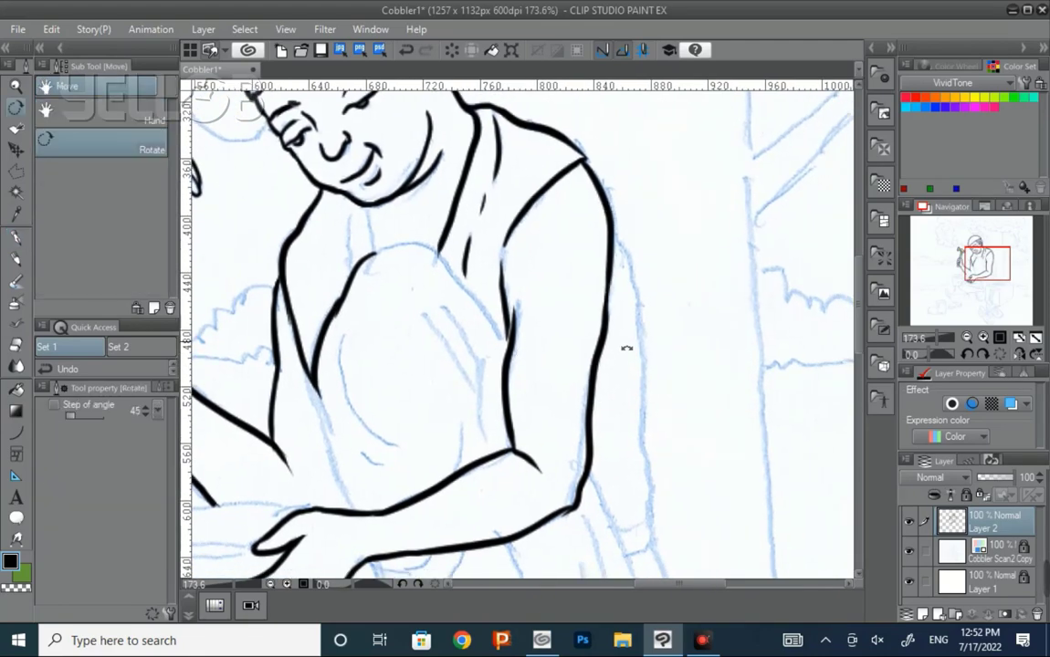
pyautogui.moveTo(633, 368)
pyautogui.mouseDown()
pyautogui.moveTo(603, 414)
pyautogui.moveTo(540, 410)
pyautogui.mouseUp()
pyautogui.press('p')
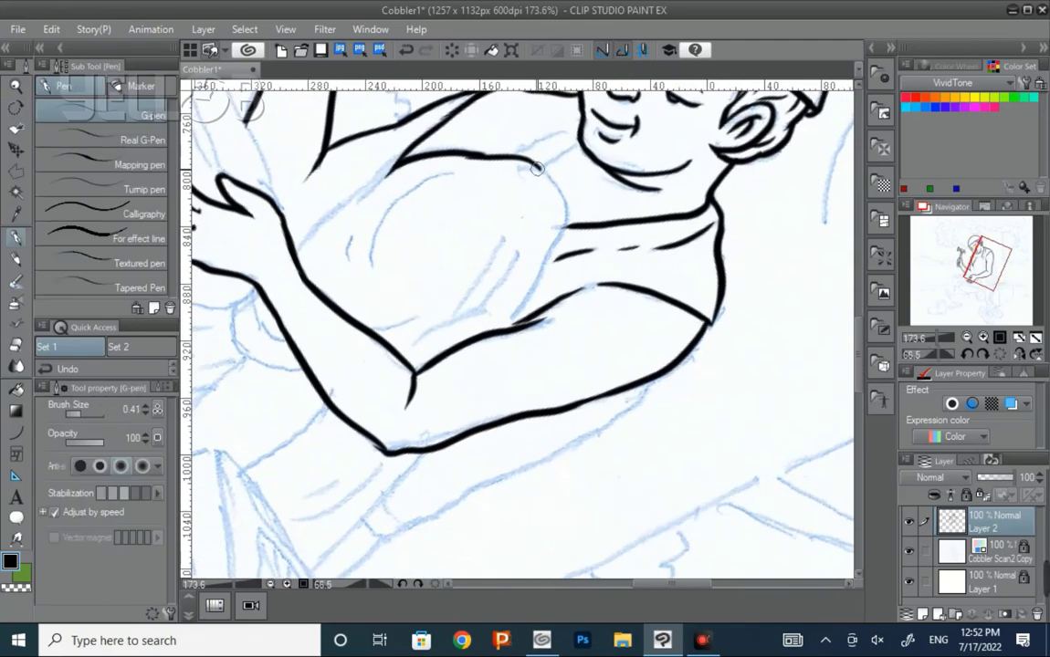
pyautogui.moveTo(534, 164); pyautogui.dragTo(525, 305)
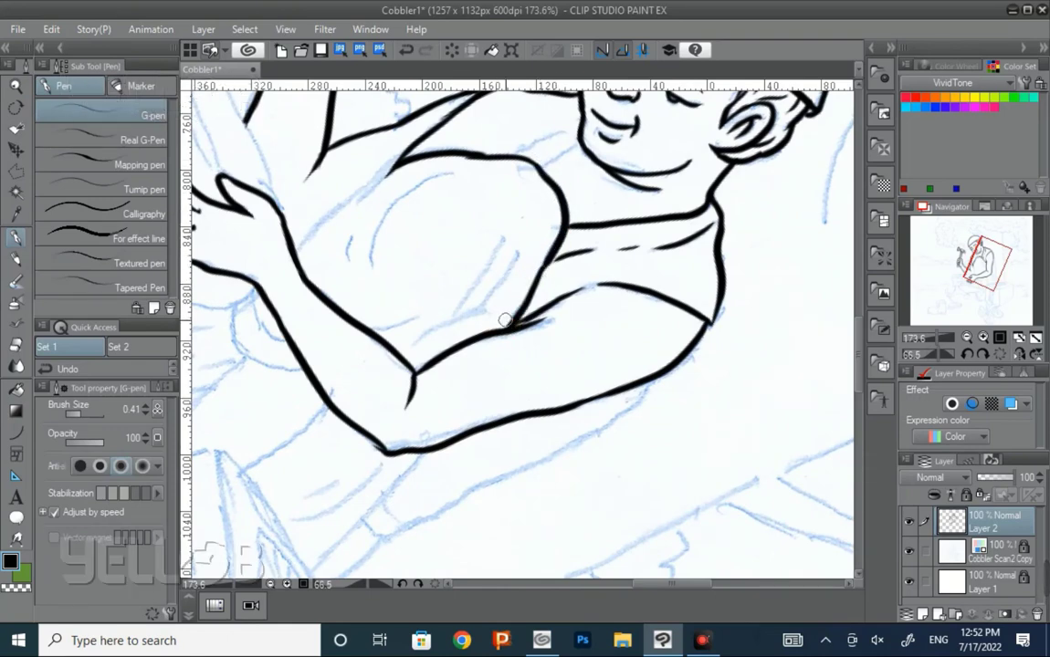
# Step: Add upper-arm fold lines and a bold long contour down the arm's left side
pyautogui.press('r')
pyautogui.moveTo(609, 334)
pyautogui.mouseDown()
pyautogui.moveTo(463, 303)
pyautogui.moveTo(475, 334)
pyautogui.mouseUp()
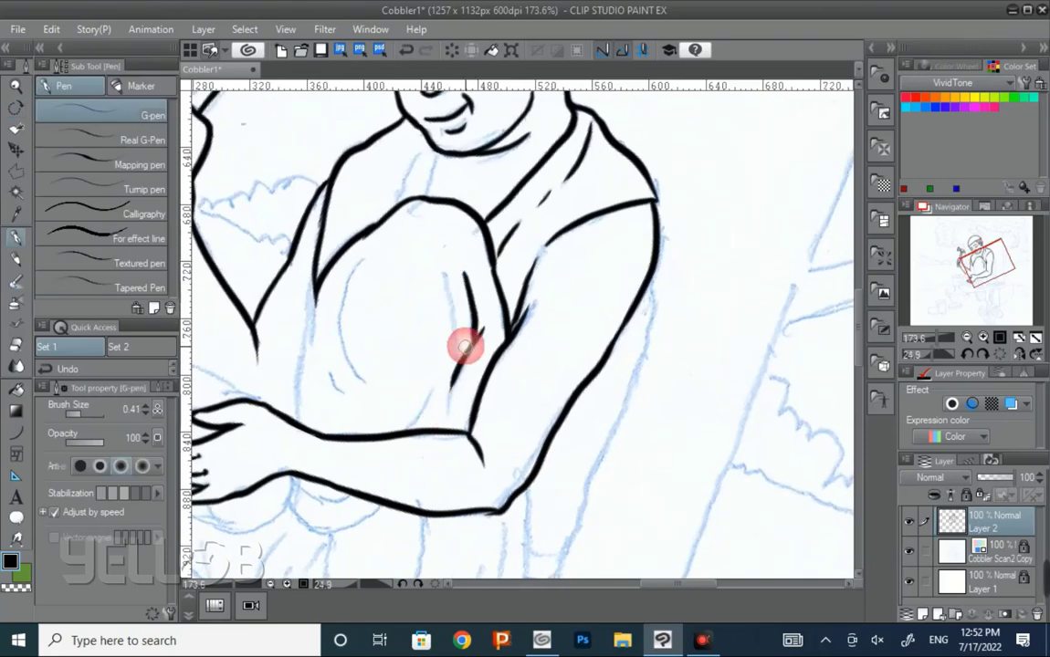
pyautogui.moveTo(441, 274); pyautogui.dragTo(459, 358)
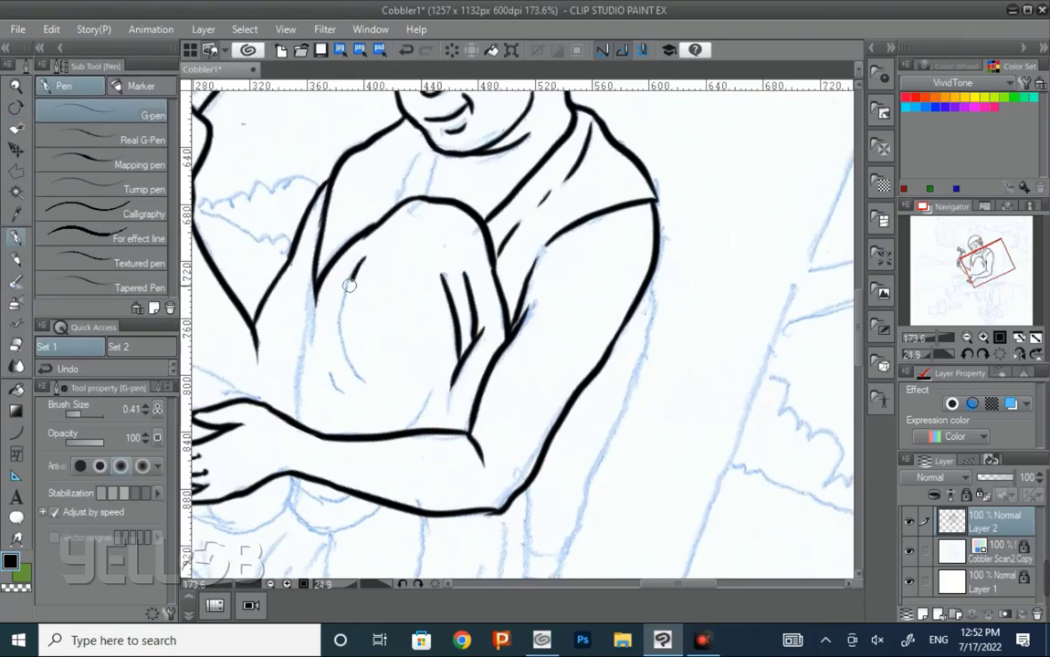
pyautogui.moveTo(349, 285); pyautogui.dragTo(371, 379)
pyautogui.moveTo(327, 350); pyautogui.dragTo(340, 396)
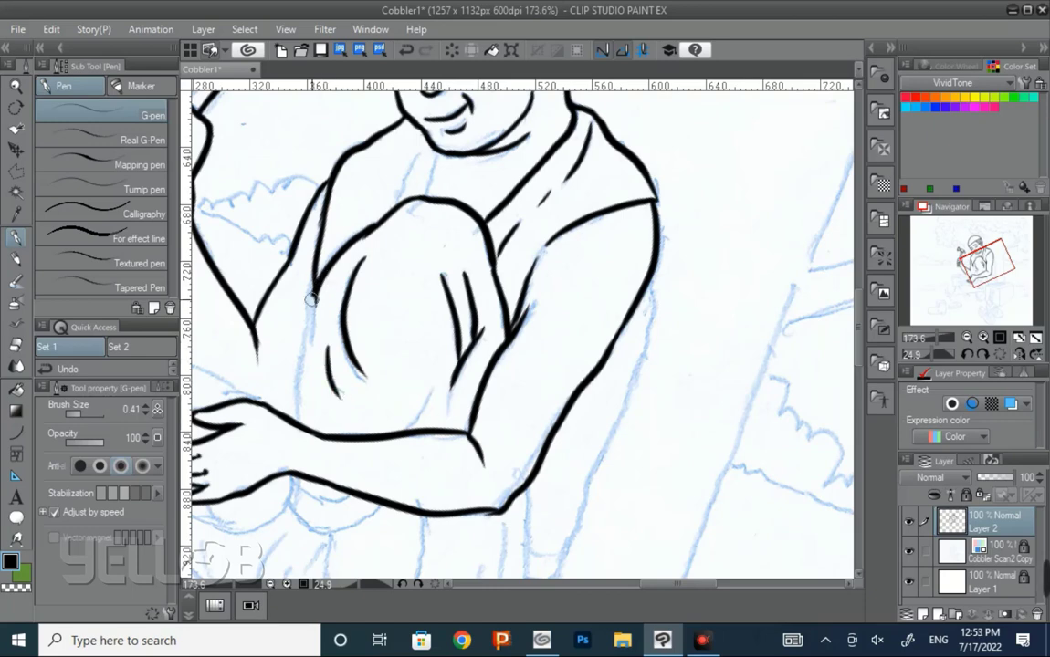
pyautogui.moveTo(312, 300); pyautogui.dragTo(296, 423)
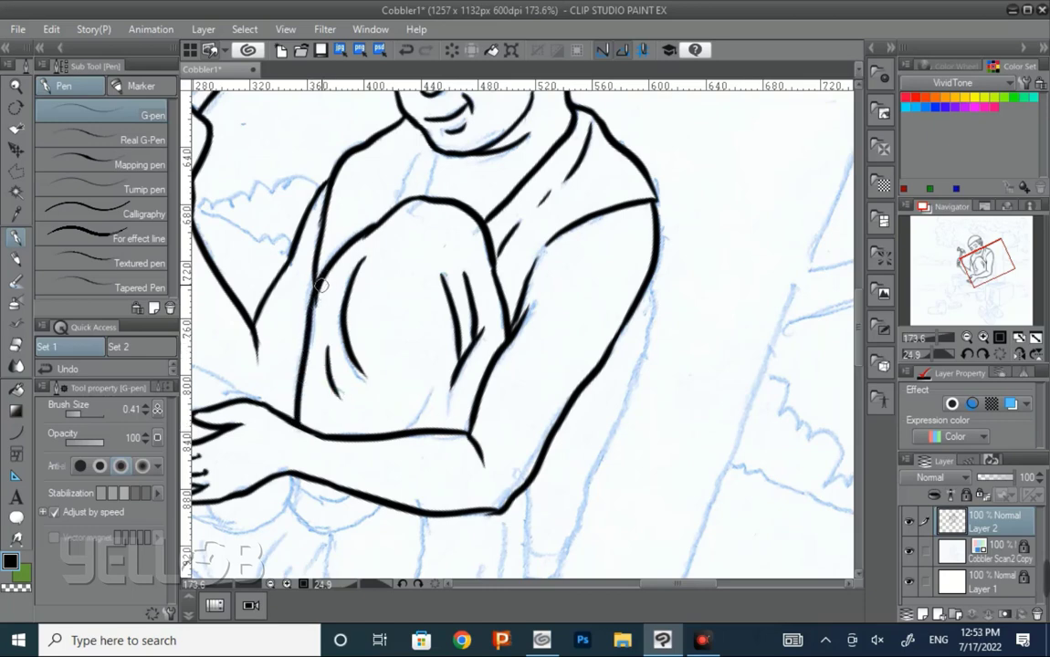
pyautogui.moveTo(320, 286); pyautogui.dragTo(304, 374)
# Step: Ink two fold lines reaching the arm contour near the forearm
pyautogui.moveTo(599, 465); pyautogui.dragTo(630, 290)
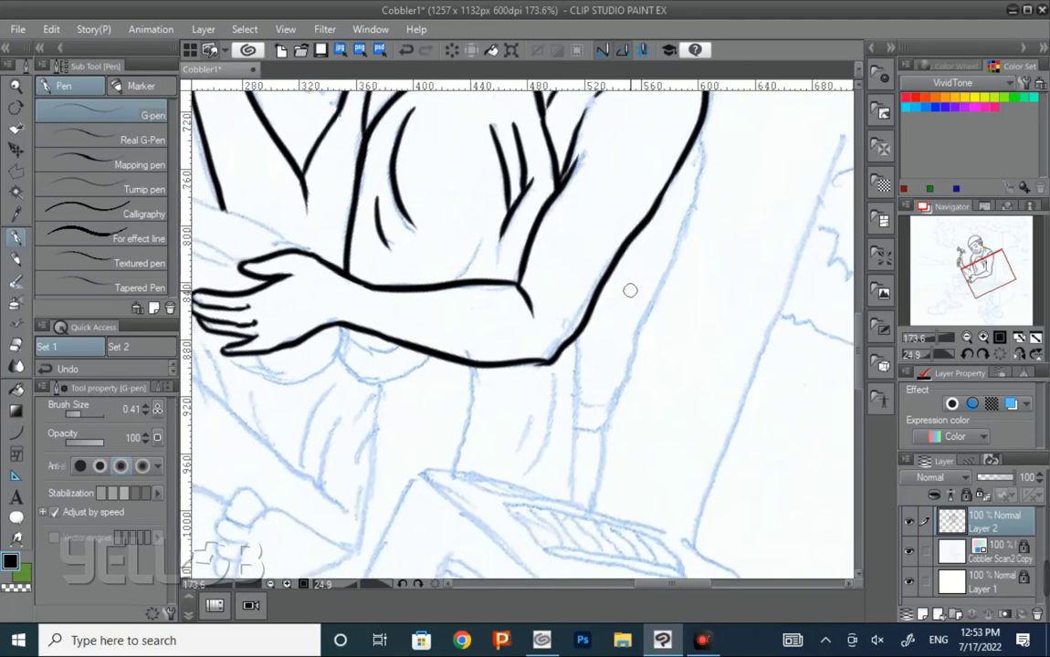
pyautogui.moveTo(485, 231); pyautogui.dragTo(450, 287)
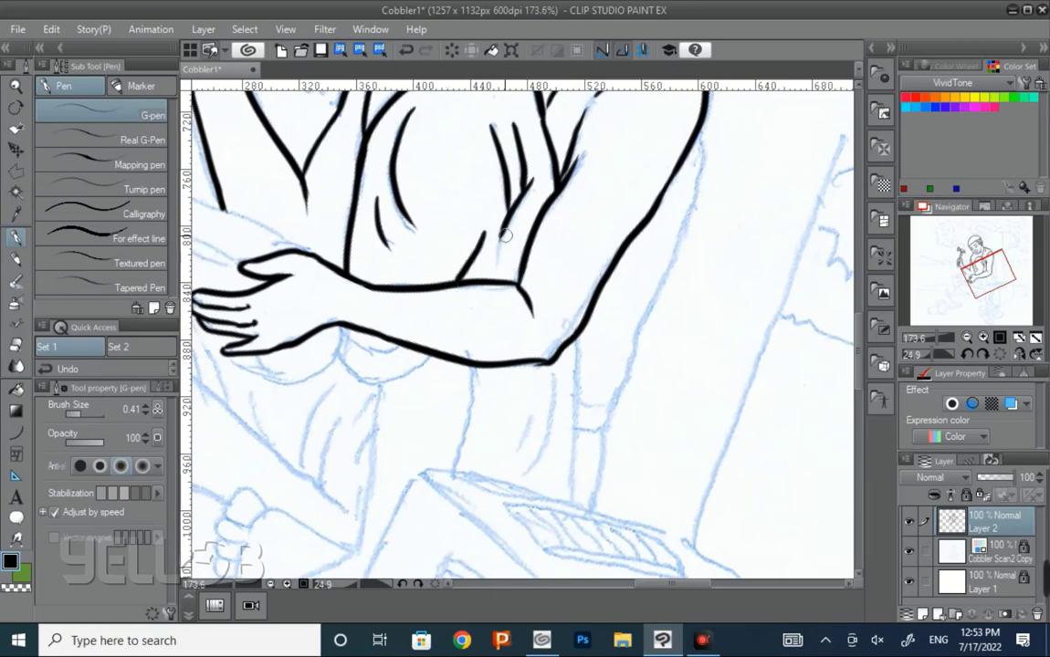
pyautogui.moveTo(504, 222); pyautogui.dragTo(498, 273)
# Step: Ink the lap curve beneath the arm and two leg lines down toward the box
pyautogui.moveTo(544, 408)
pyautogui.mouseDown()
pyautogui.moveTo(605, 353)
pyautogui.moveTo(647, 262)
pyautogui.mouseUp()
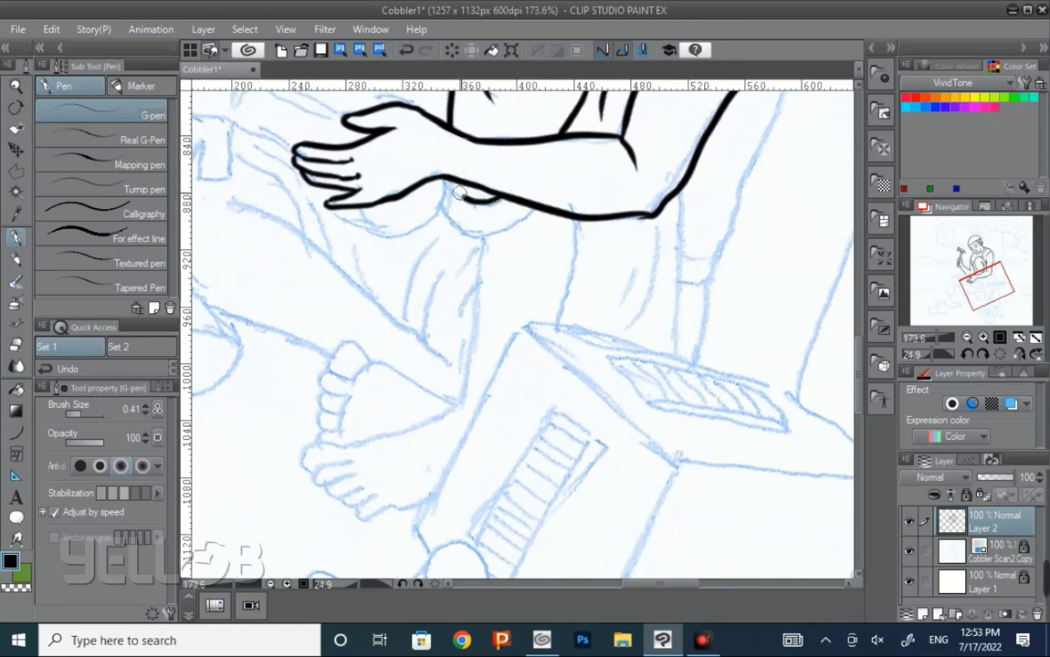
pyautogui.moveTo(530, 209); pyautogui.dragTo(444, 202)
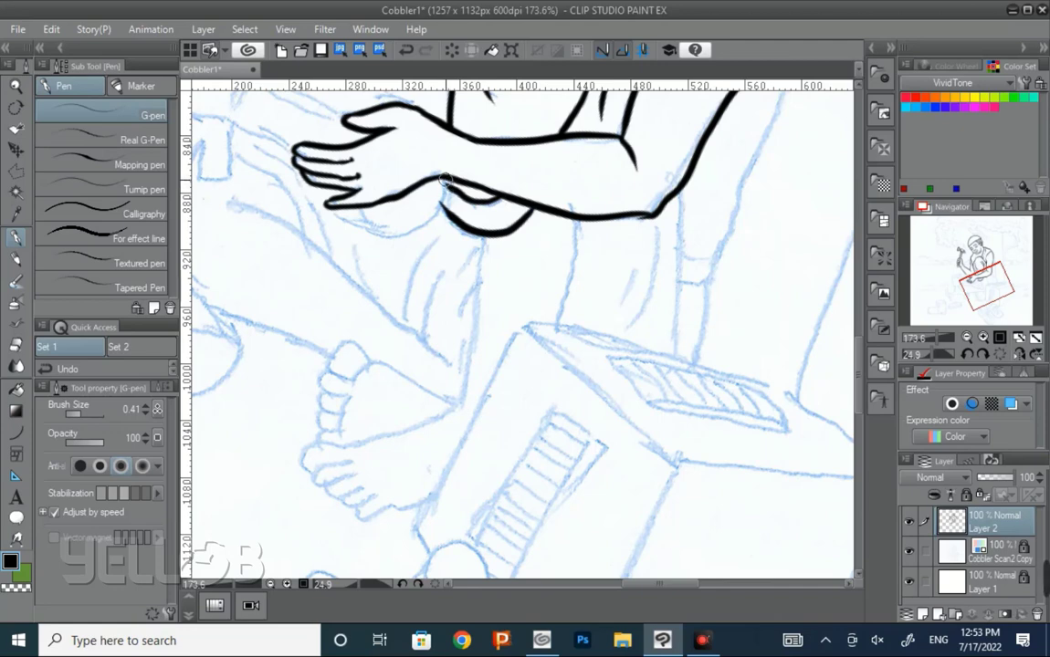
pyautogui.moveTo(438, 187)
pyautogui.mouseDown()
pyautogui.moveTo(422, 192)
pyautogui.moveTo(474, 274)
pyautogui.moveTo(545, 262)
pyautogui.moveTo(543, 242)
pyautogui.mouseUp()
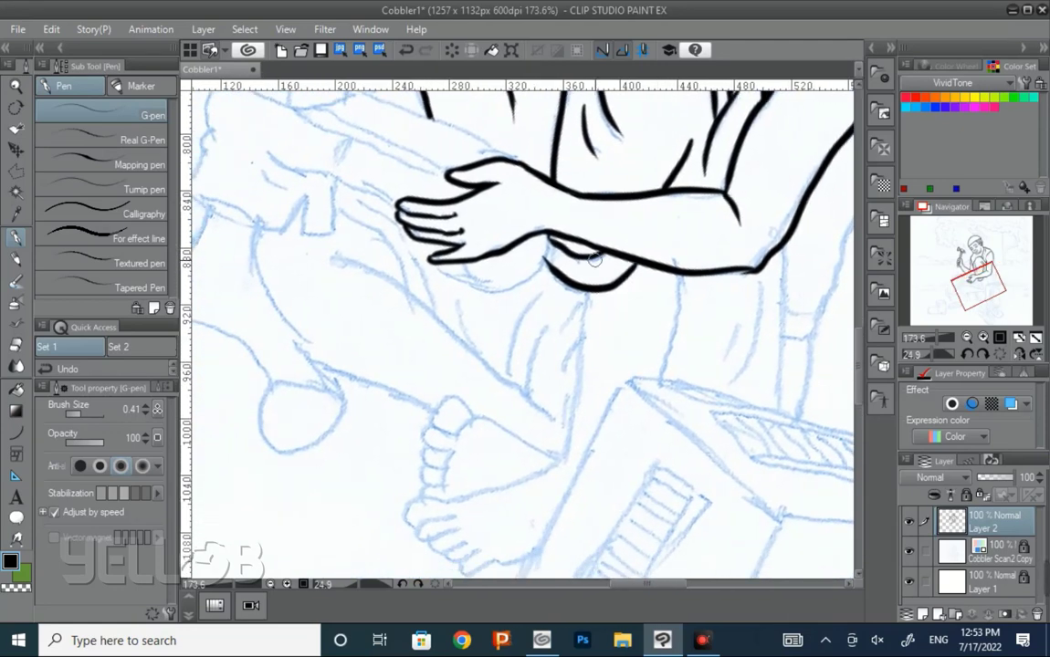
pyautogui.moveTo(582, 294); pyautogui.dragTo(572, 457)
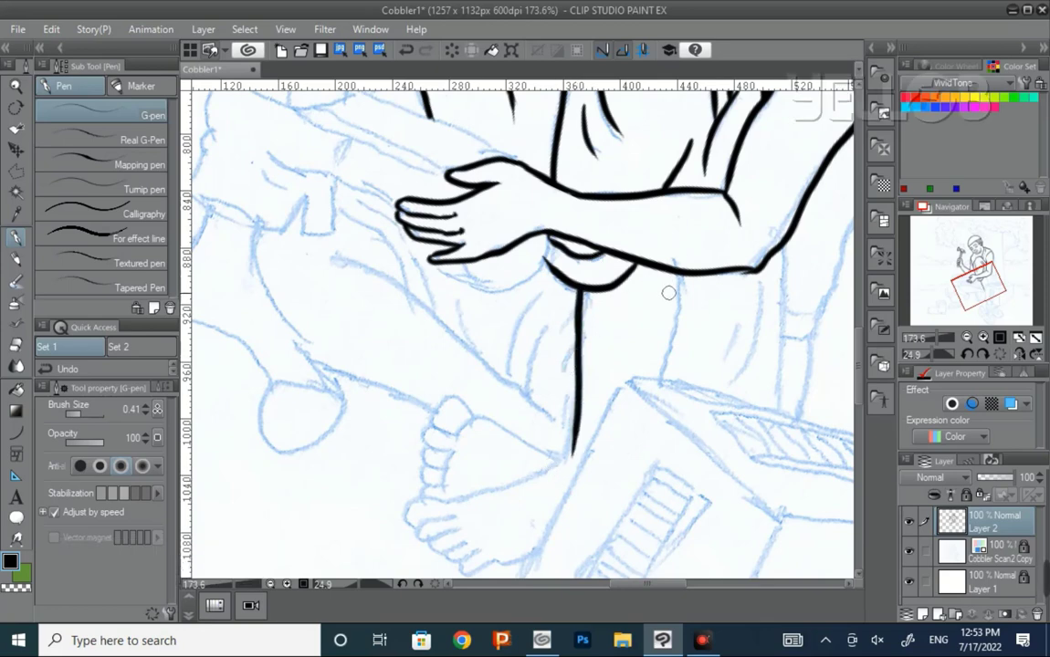
pyautogui.moveTo(676, 271); pyautogui.dragTo(669, 338)
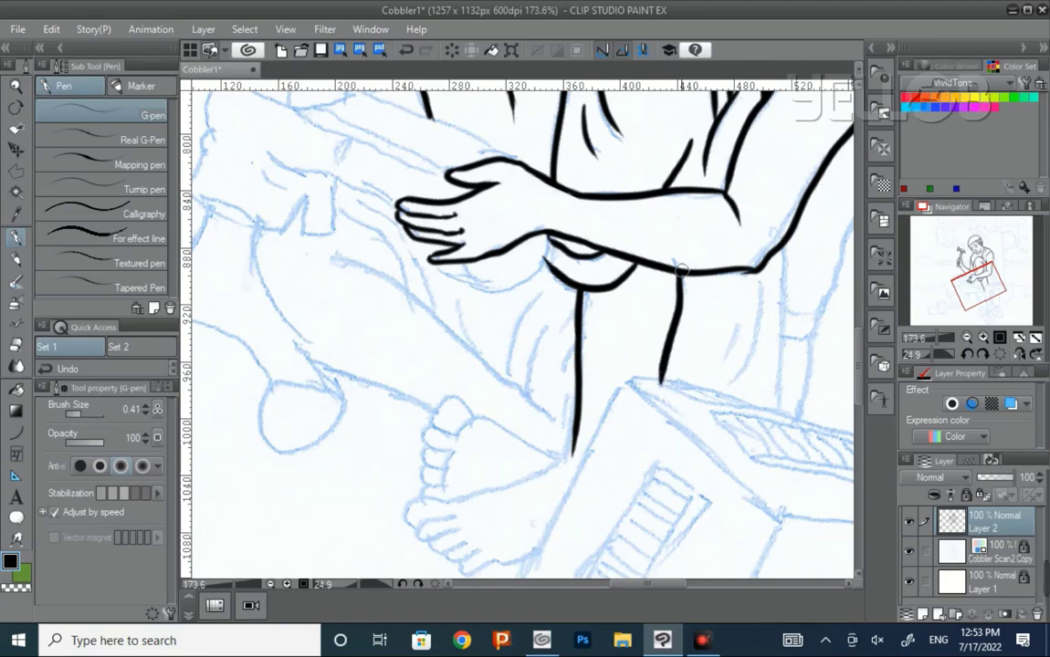
pyautogui.scroll(-3, 677, 310)
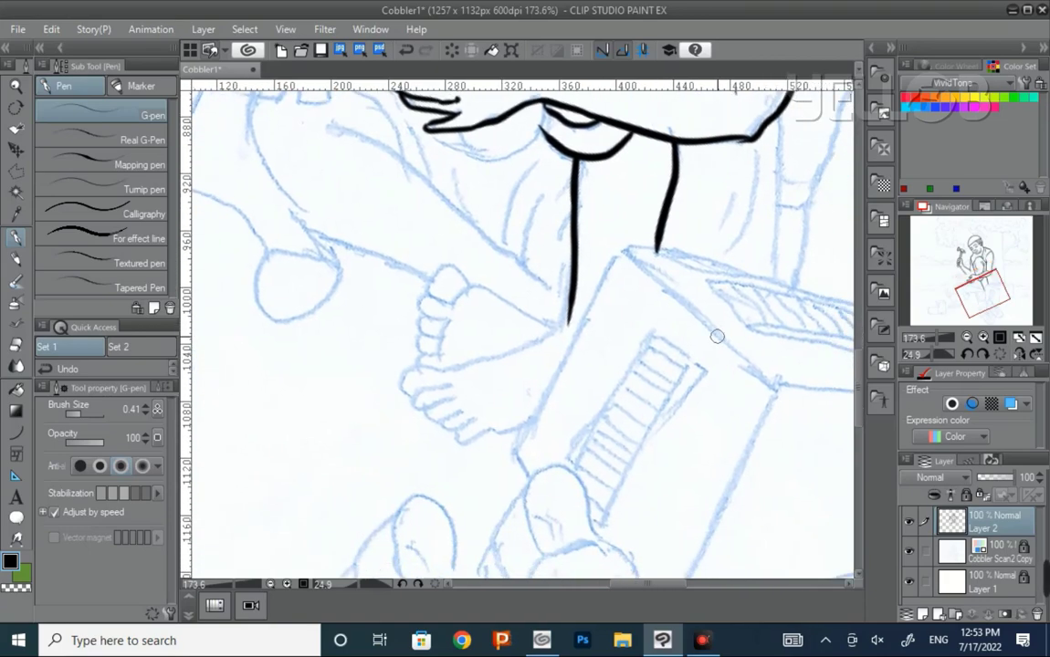
# Step: Tilt the canvas and ink the leg line down to the foot, heel and foot outline
pyautogui.press('r')
pyautogui.moveTo(717, 337); pyautogui.dragTo(685, 202)
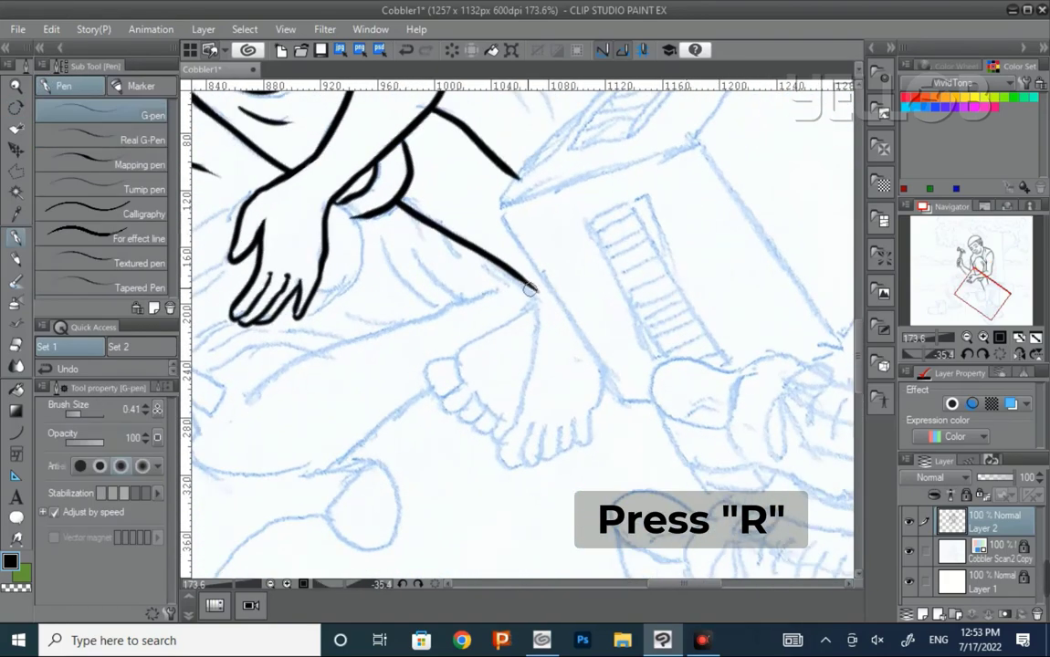
pyautogui.moveTo(532, 287); pyautogui.dragTo(520, 420)
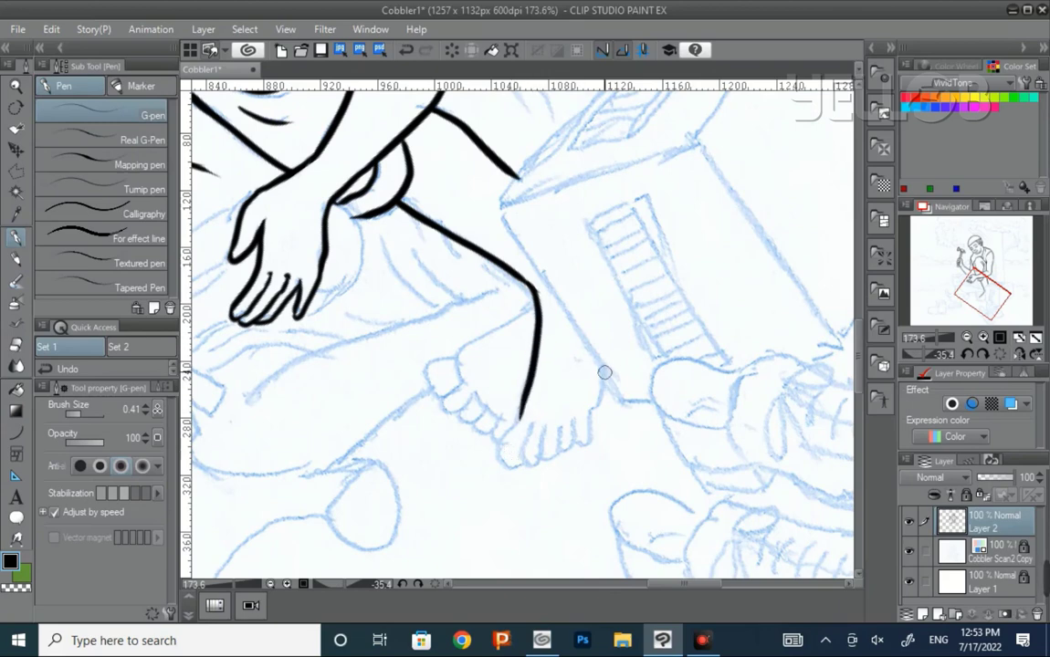
pyautogui.moveTo(605, 368); pyautogui.dragTo(598, 402)
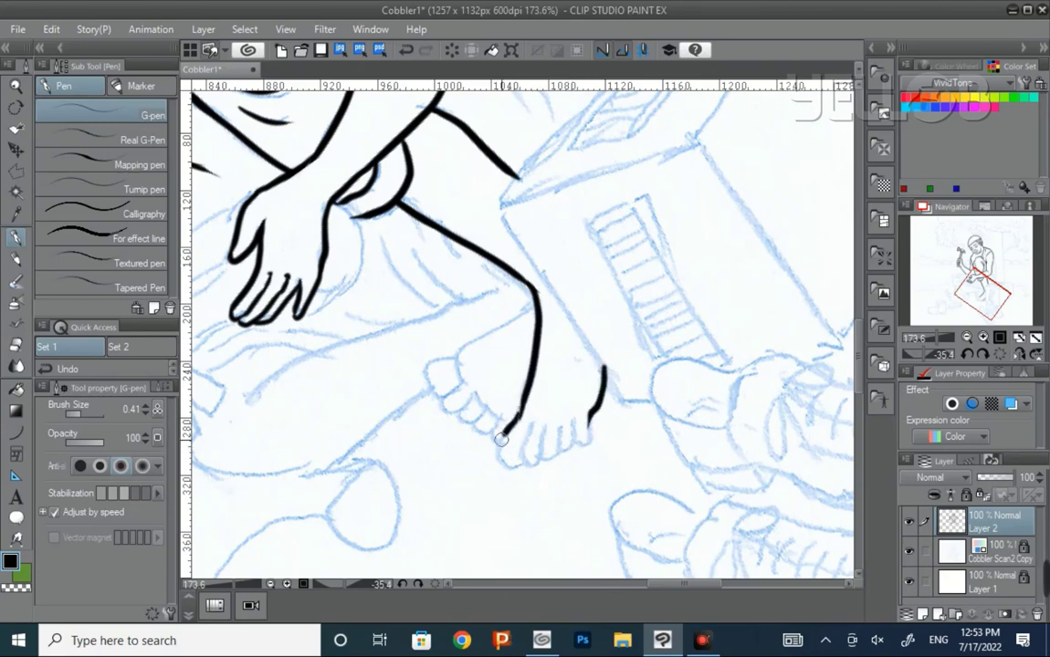
pyautogui.moveTo(519, 418); pyautogui.dragTo(522, 461)
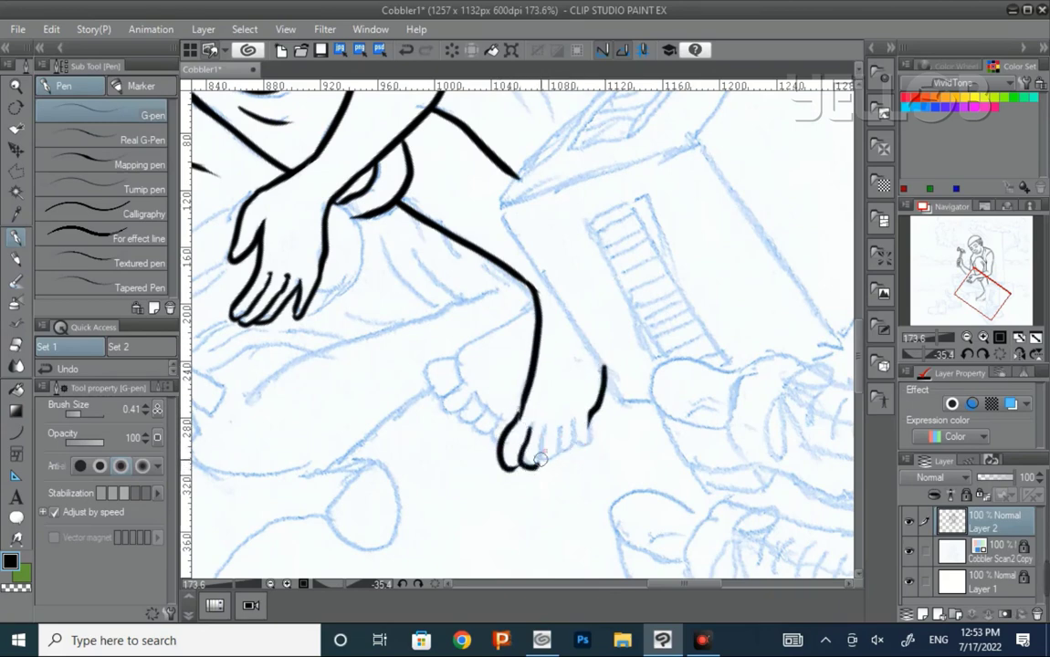
# Step: Outline the toes and the second foot, joining its heel to its toes
pyautogui.moveTo(565, 427)
pyautogui.mouseDown()
pyautogui.moveTo(563, 456)
pyautogui.moveTo(575, 426)
pyautogui.moveTo(584, 447)
pyautogui.mouseUp()
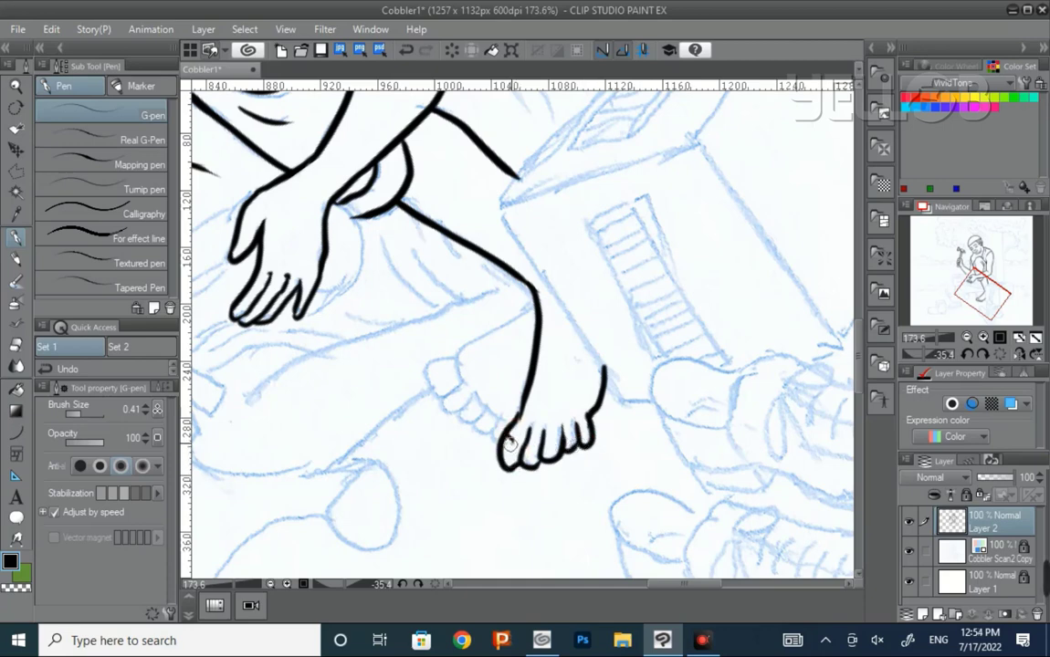
pyautogui.moveTo(509, 443); pyautogui.dragTo(504, 461)
pyautogui.moveTo(458, 356); pyautogui.dragTo(463, 381)
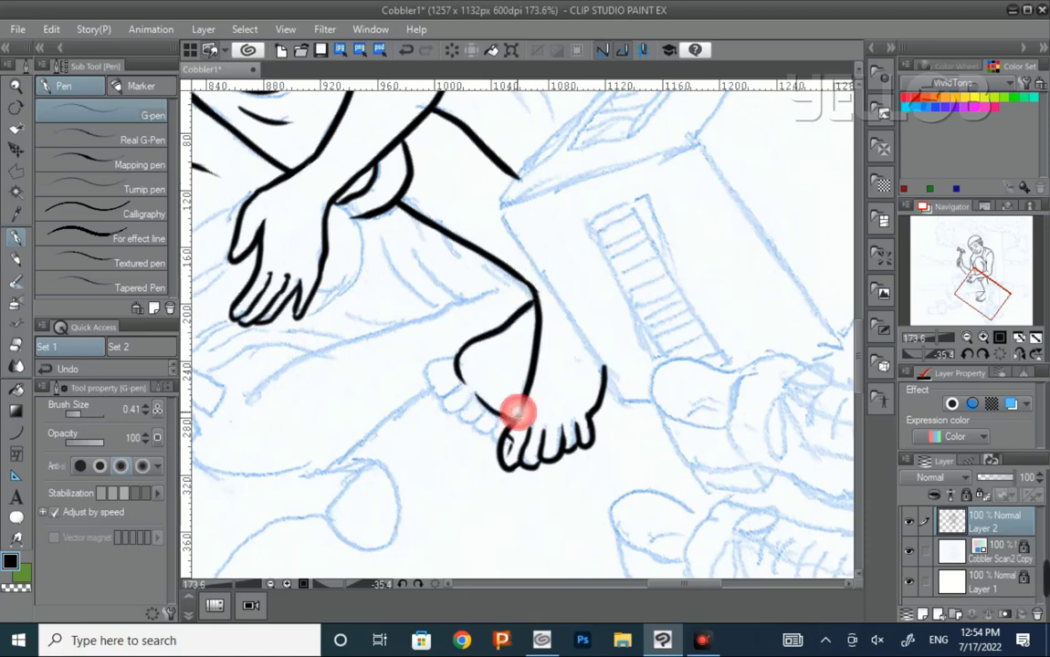
pyautogui.moveTo(514, 418); pyautogui.dragTo(455, 365)
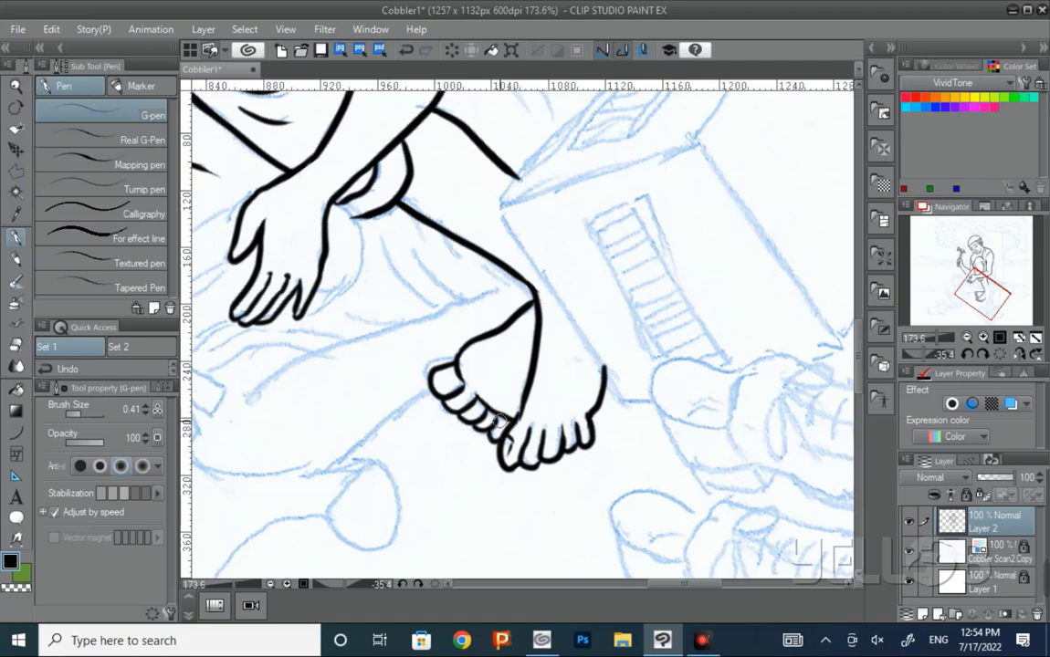
pyautogui.moveTo(501, 418)
pyautogui.mouseDown()
pyautogui.moveTo(712, 412)
pyautogui.moveTo(507, 165)
pyautogui.mouseUp()
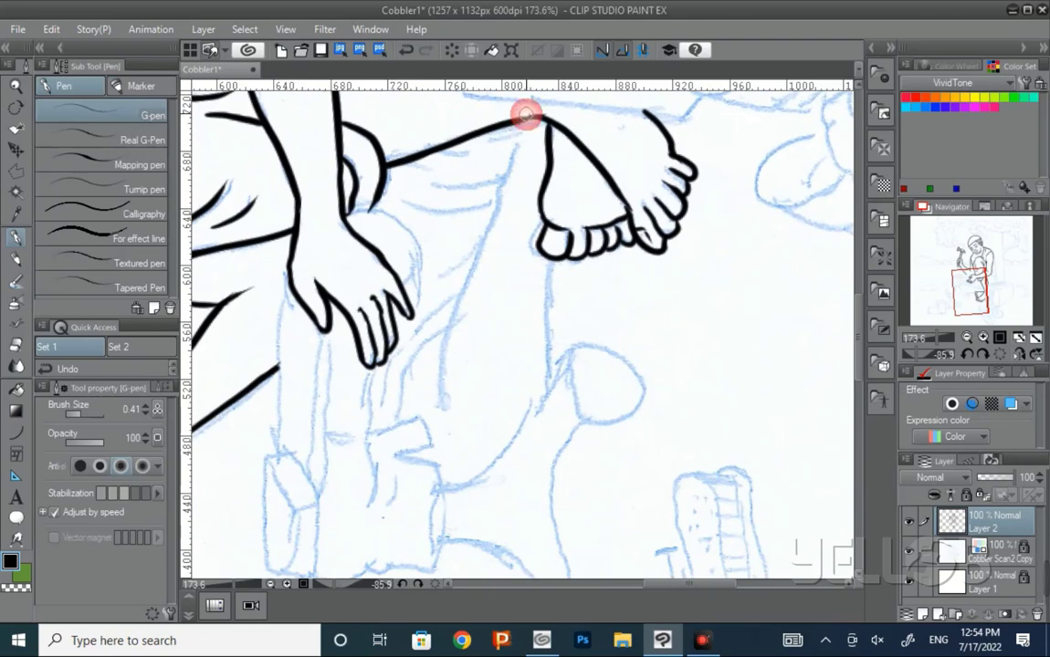
# Step: Ink the knee contour, a line from the heel and fold lines beside the leg
pyautogui.moveTo(525, 111); pyautogui.dragTo(443, 411)
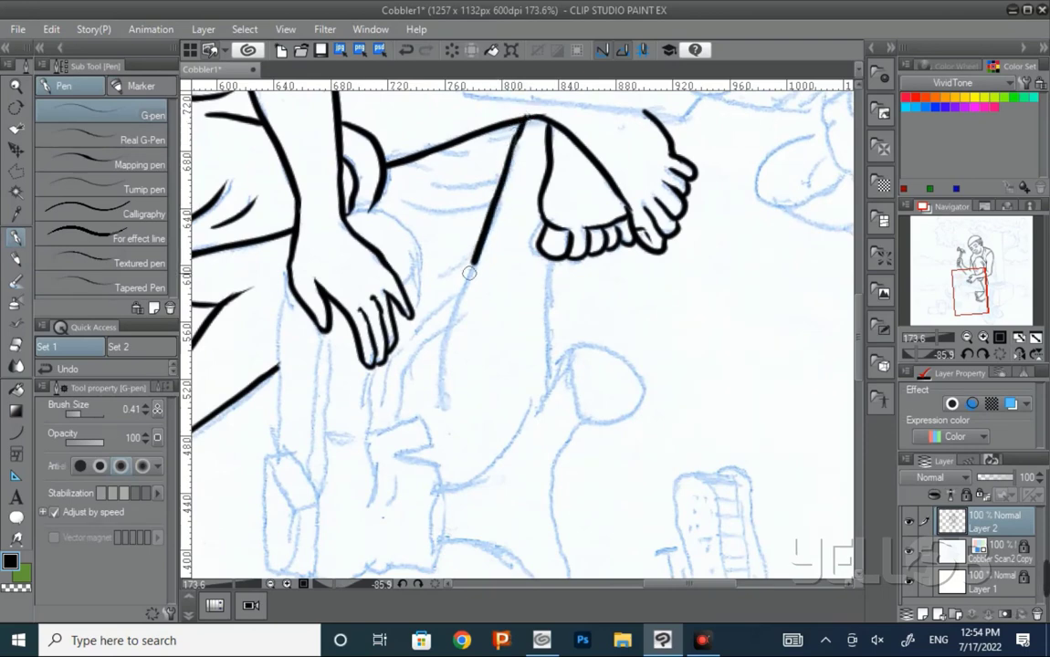
pyautogui.moveTo(454, 311); pyautogui.dragTo(442, 413)
pyautogui.moveTo(543, 259)
pyautogui.mouseDown()
pyautogui.moveTo(544, 387)
pyautogui.moveTo(600, 320)
pyautogui.moveTo(630, 322)
pyautogui.mouseUp()
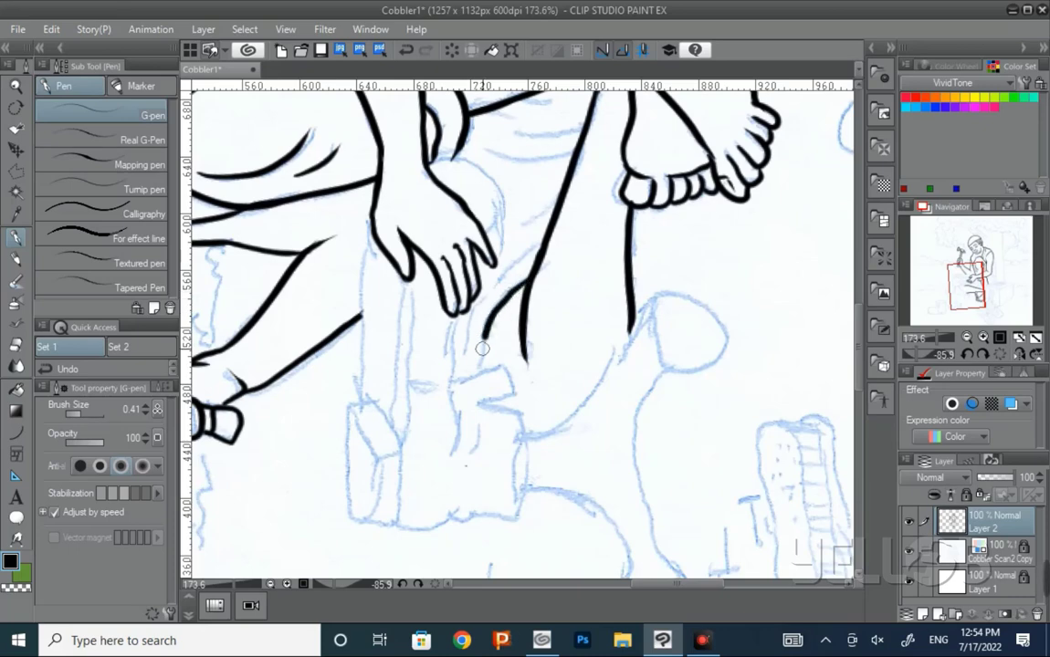
pyautogui.moveTo(542, 239); pyautogui.dragTo(482, 370)
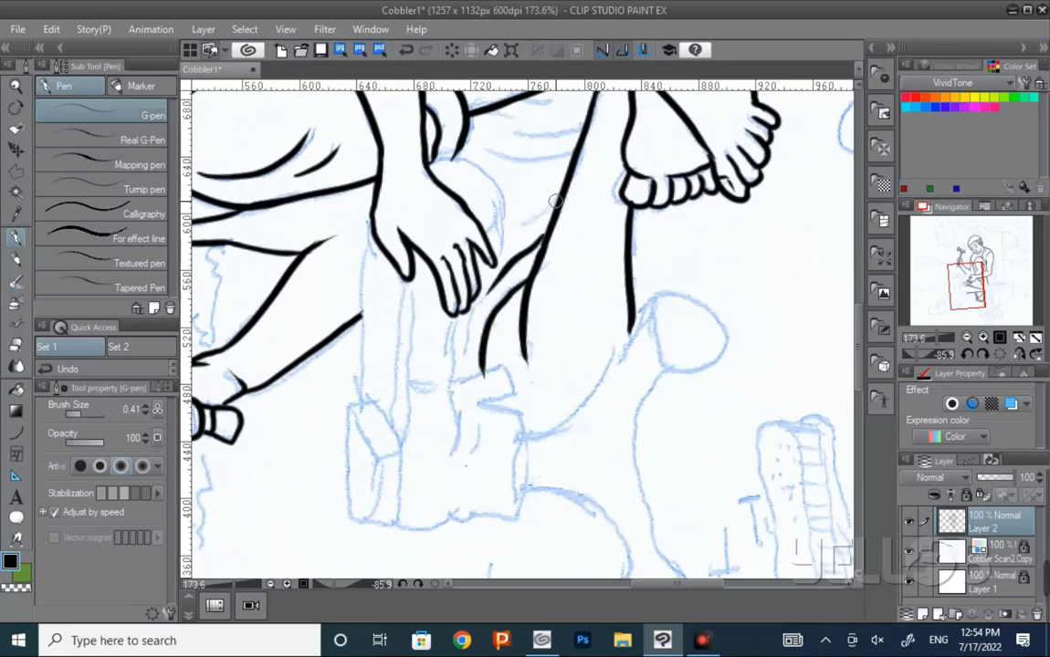
pyautogui.moveTo(555, 201); pyautogui.dragTo(534, 242)
pyautogui.moveTo(473, 315); pyautogui.dragTo(462, 373)
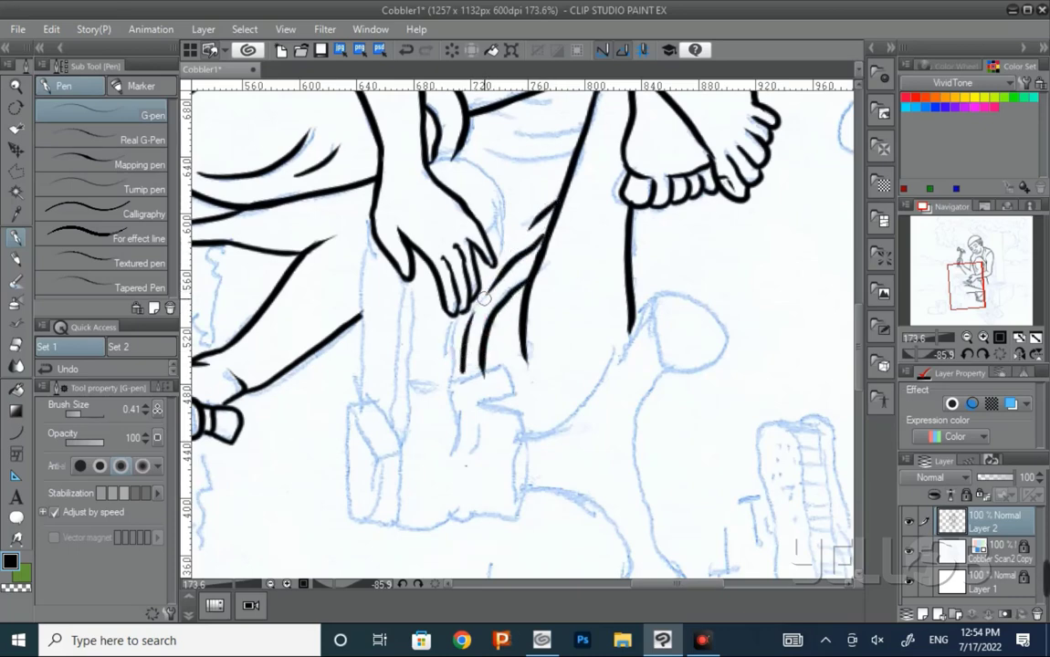
# Step: Rotate the canvas and ink the shin contour, lower knee, side folds and arm-to-box line
pyautogui.press('r')
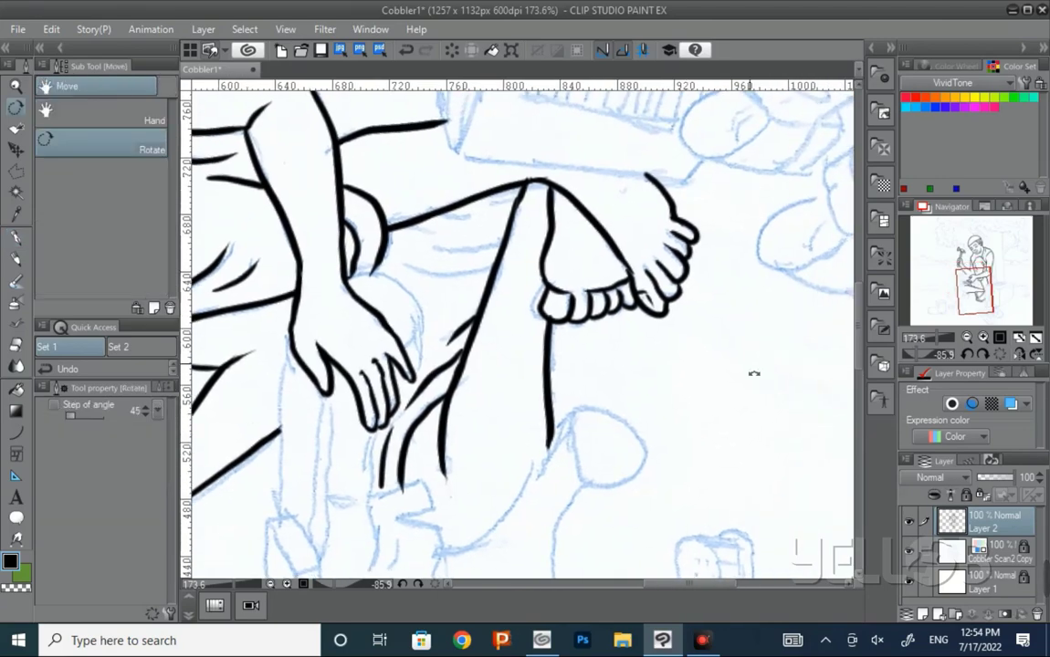
pyautogui.moveTo(756, 371)
pyautogui.mouseDown()
pyautogui.moveTo(627, 534)
pyautogui.moveTo(393, 511)
pyautogui.mouseUp()
pyautogui.press('p')
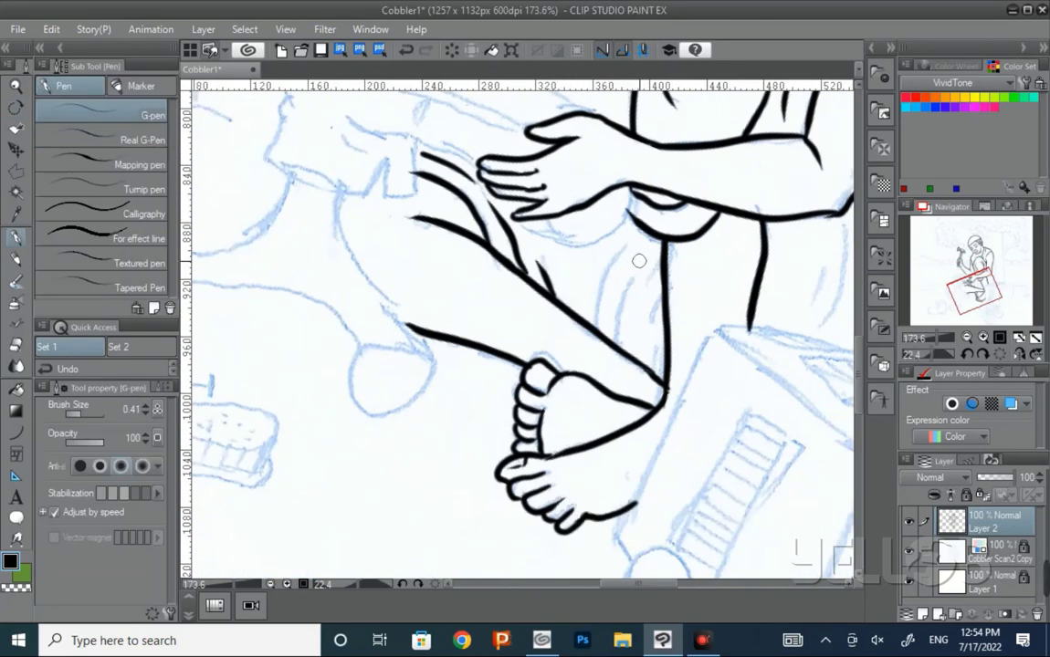
pyautogui.moveTo(636, 267); pyautogui.dragTo(613, 319)
pyautogui.moveTo(624, 239); pyautogui.dragTo(590, 321)
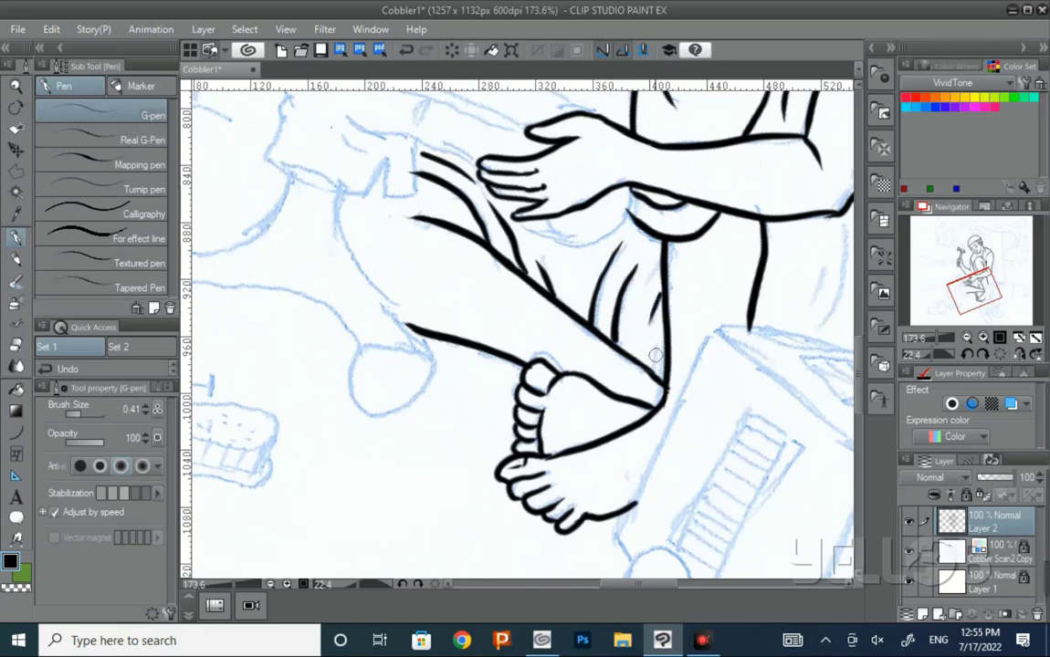
pyautogui.moveTo(654, 342)
pyautogui.mouseDown()
pyautogui.moveTo(649, 370)
pyautogui.moveTo(489, 373)
pyautogui.mouseUp()
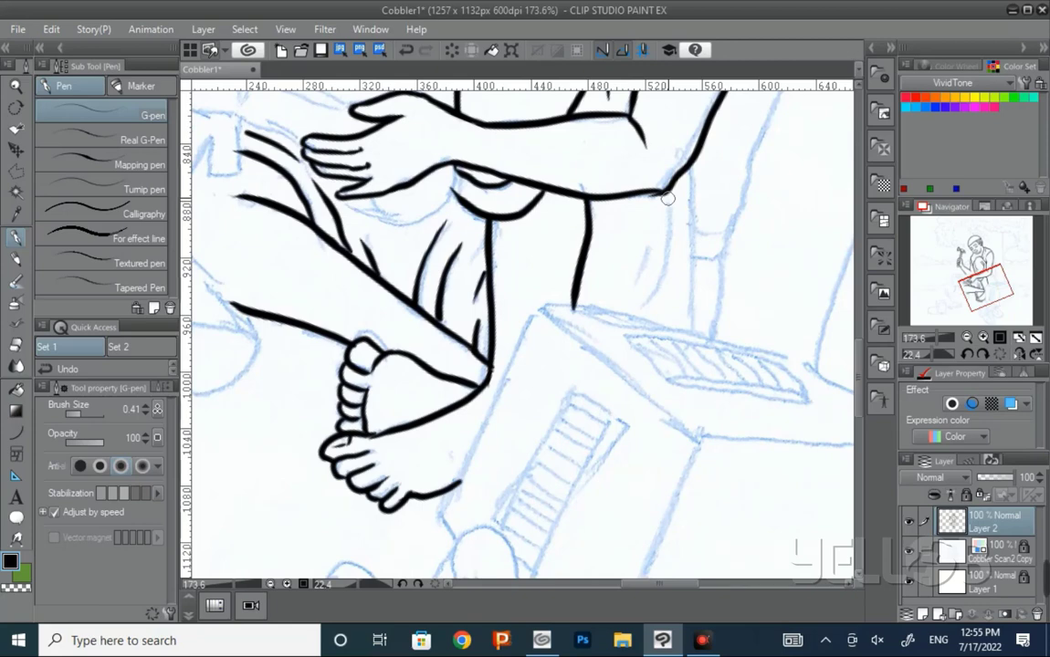
pyautogui.moveTo(669, 209); pyautogui.dragTo(641, 303)
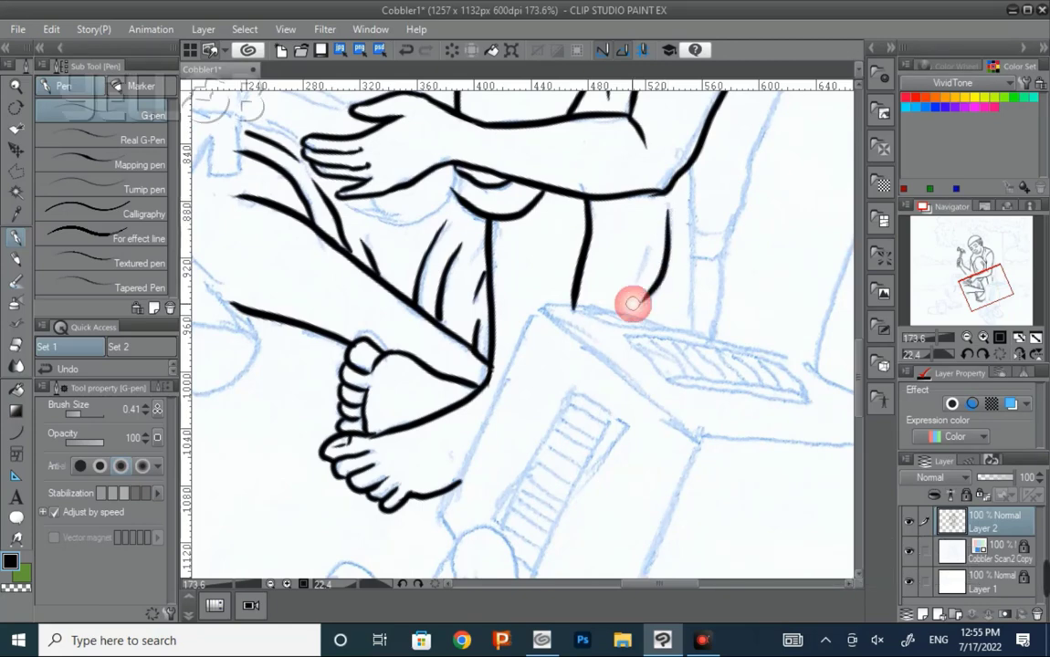
pyautogui.moveTo(646, 238)
pyautogui.mouseDown()
pyautogui.moveTo(639, 283)
pyautogui.moveTo(532, 347)
pyautogui.mouseUp()
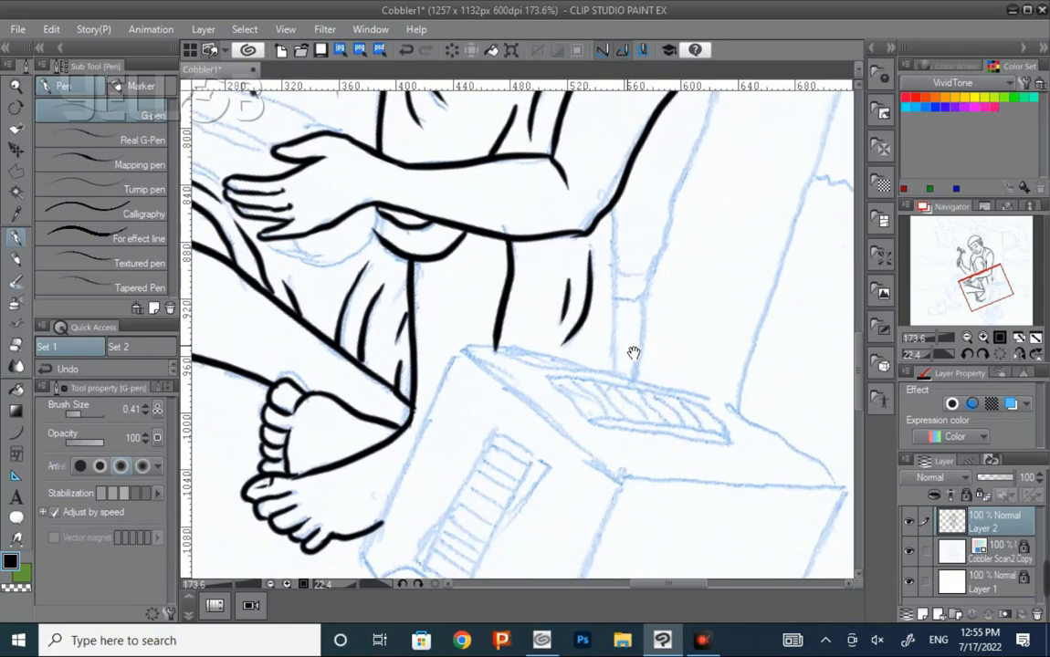
pyautogui.moveTo(611, 209); pyautogui.dragTo(613, 352)
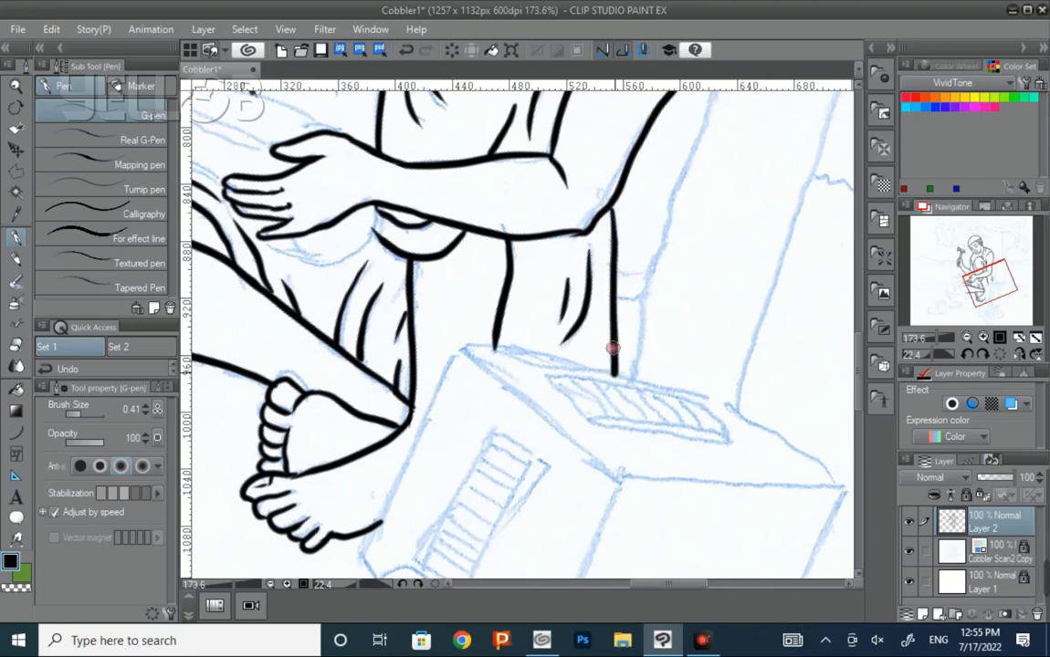
# Step: Extend the leg contour downward and pan back to the arms and knees
pyautogui.moveTo(614, 234)
pyautogui.mouseDown()
pyautogui.moveTo(675, 300)
pyautogui.moveTo(615, 352)
pyautogui.mouseUp()
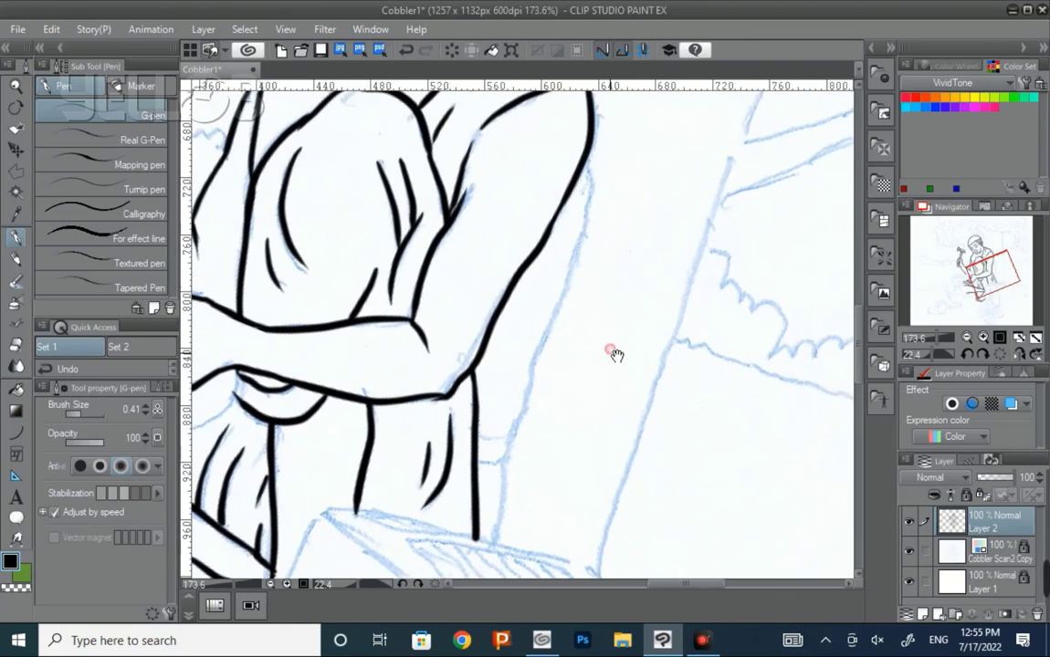
pyautogui.moveTo(589, 173); pyautogui.dragTo(501, 463)
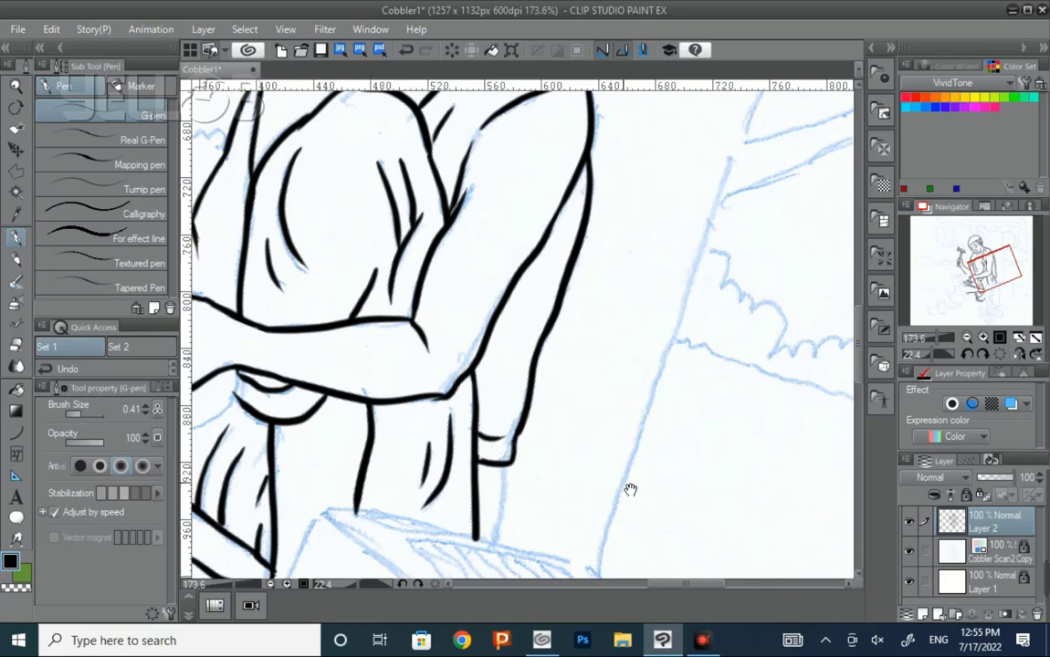
pyautogui.moveTo(630, 490); pyautogui.dragTo(687, 308)
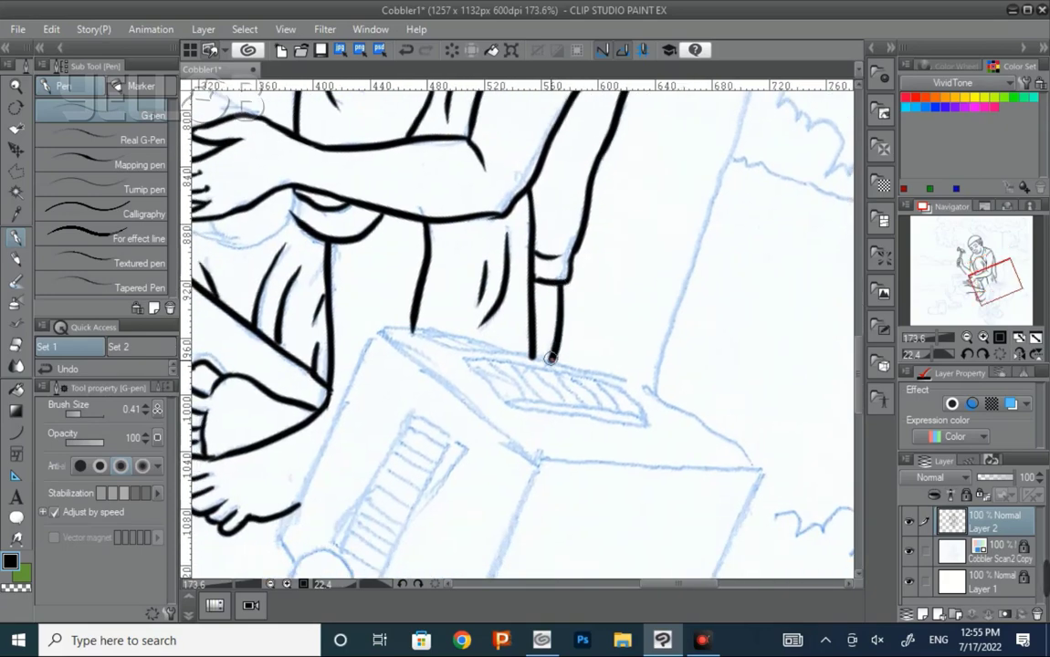
pyautogui.moveTo(502, 315); pyautogui.dragTo(543, 461)
pyautogui.moveTo(470, 100)
pyautogui.mouseDown()
pyautogui.moveTo(538, 247)
pyautogui.moveTo(532, 284)
pyautogui.mouseUp()
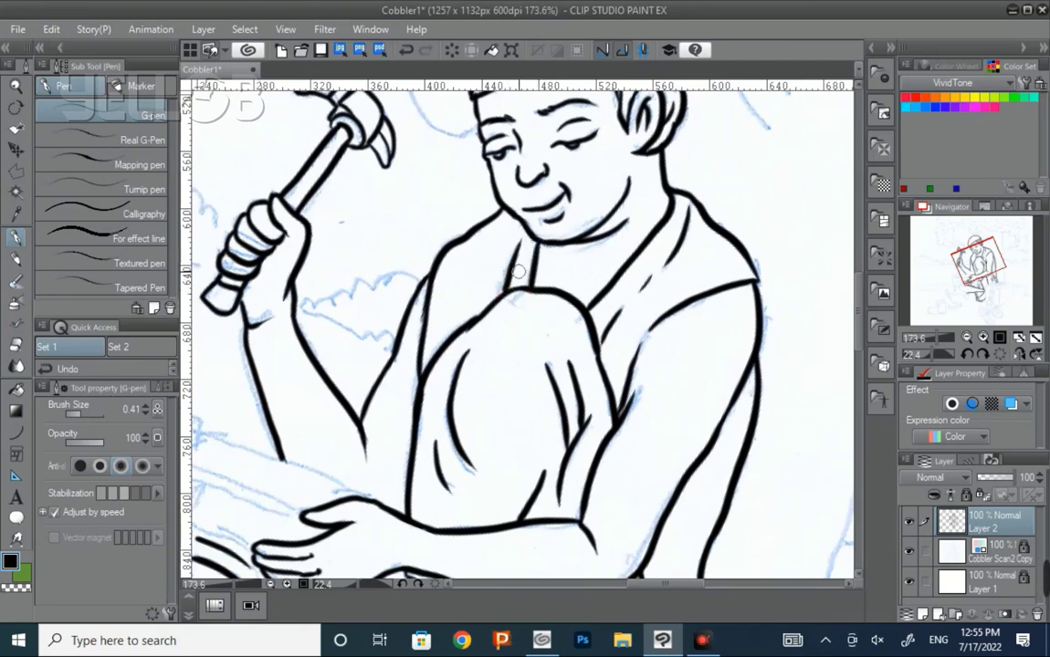
pyautogui.moveTo(520, 365); pyautogui.dragTo(621, 169)
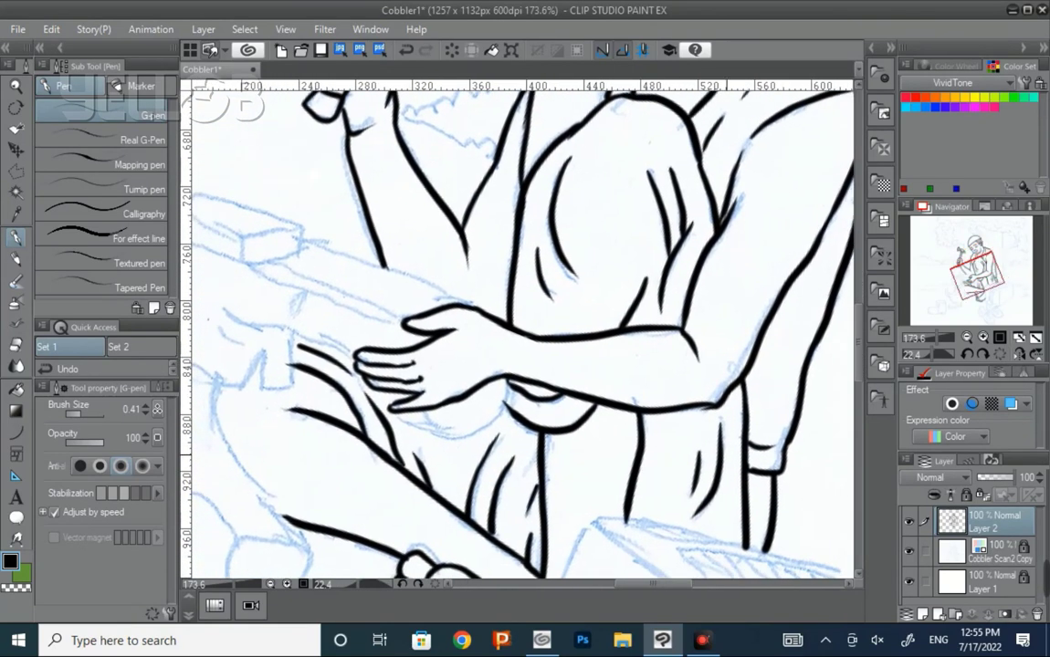
pyautogui.press('r')
pyautogui.moveTo(724, 451)
pyautogui.mouseDown()
pyautogui.moveTo(743, 428)
pyautogui.moveTo(684, 305)
pyautogui.mouseUp()
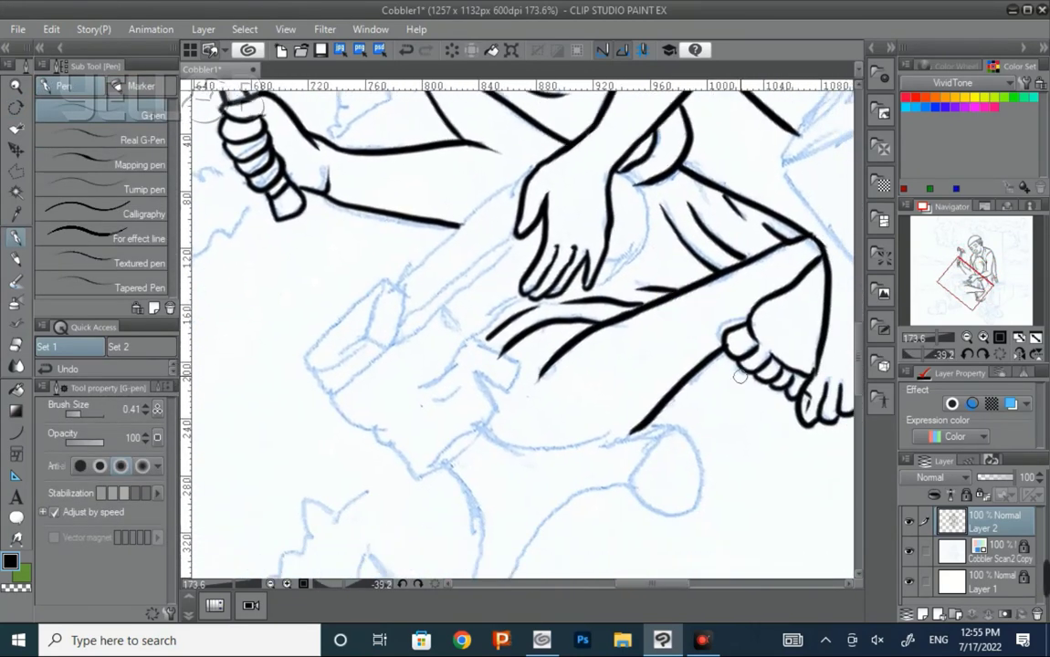
# Step: Ink the boot's block heel: both edges, curved bottom and reinforced outline
pyautogui.moveTo(611, 424); pyautogui.dragTo(632, 322)
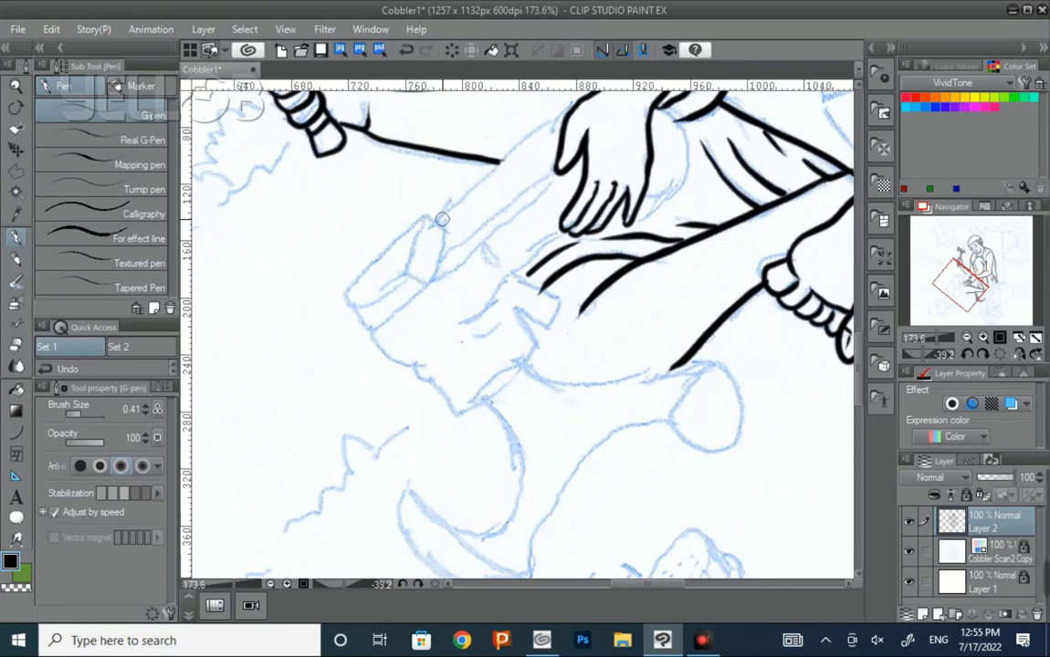
pyautogui.moveTo(442, 219); pyautogui.dragTo(428, 282)
pyautogui.moveTo(425, 216)
pyautogui.mouseDown()
pyautogui.moveTo(410, 269)
pyautogui.moveTo(424, 284)
pyautogui.mouseUp()
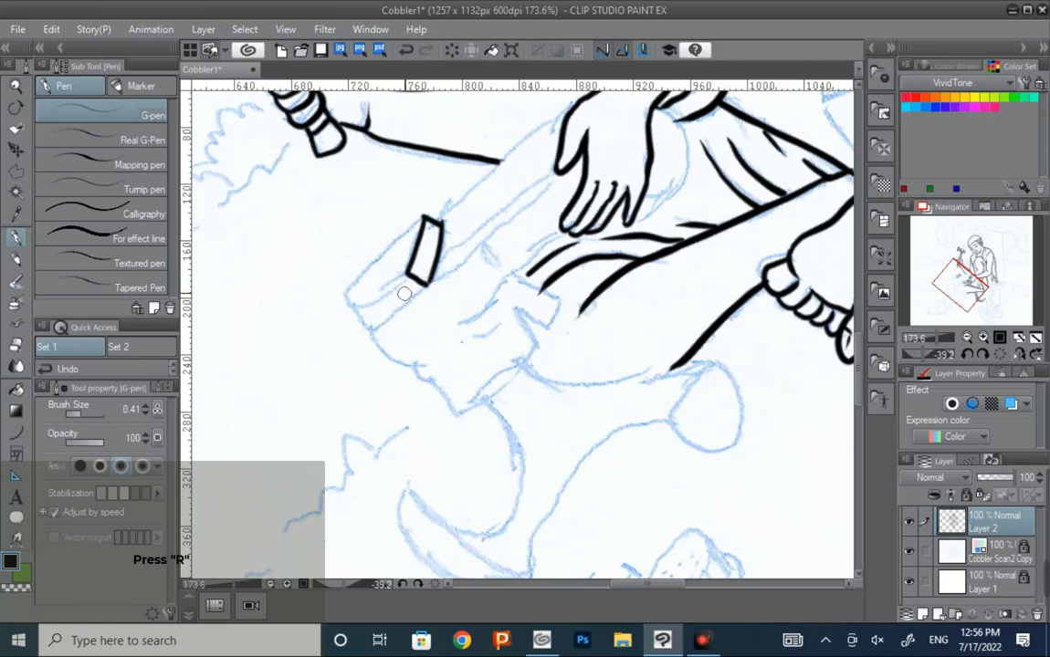
pyautogui.moveTo(562, 347)
pyautogui.mouseDown()
pyautogui.moveTo(574, 281)
pyautogui.moveTo(520, 452)
pyautogui.moveTo(502, 268)
pyautogui.moveTo(420, 254)
pyautogui.mouseUp()
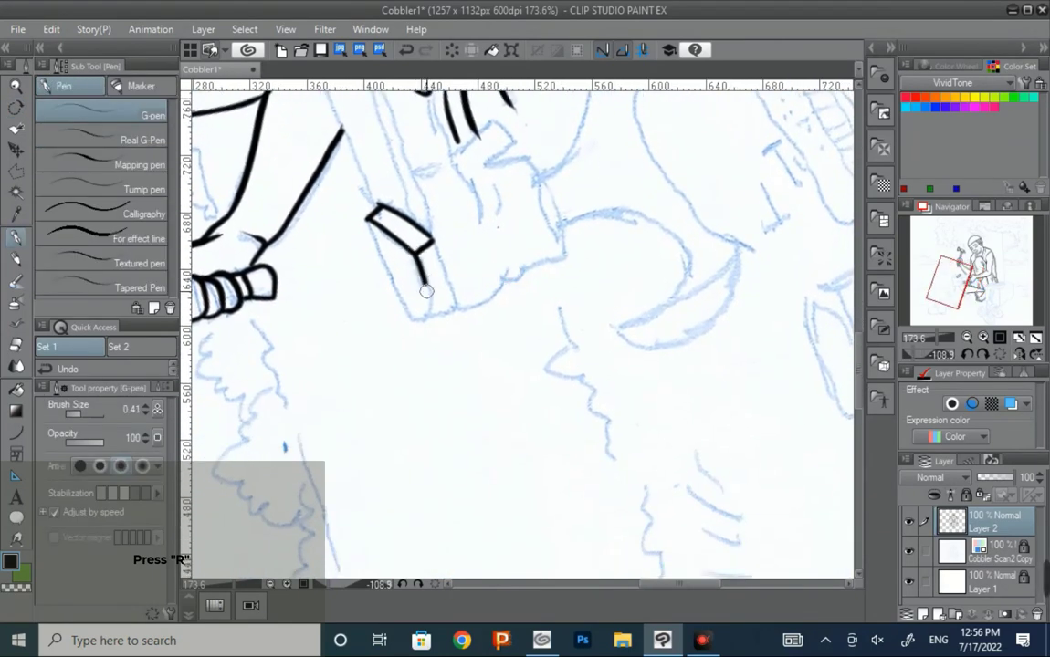
pyautogui.moveTo(395, 291); pyautogui.dragTo(425, 308)
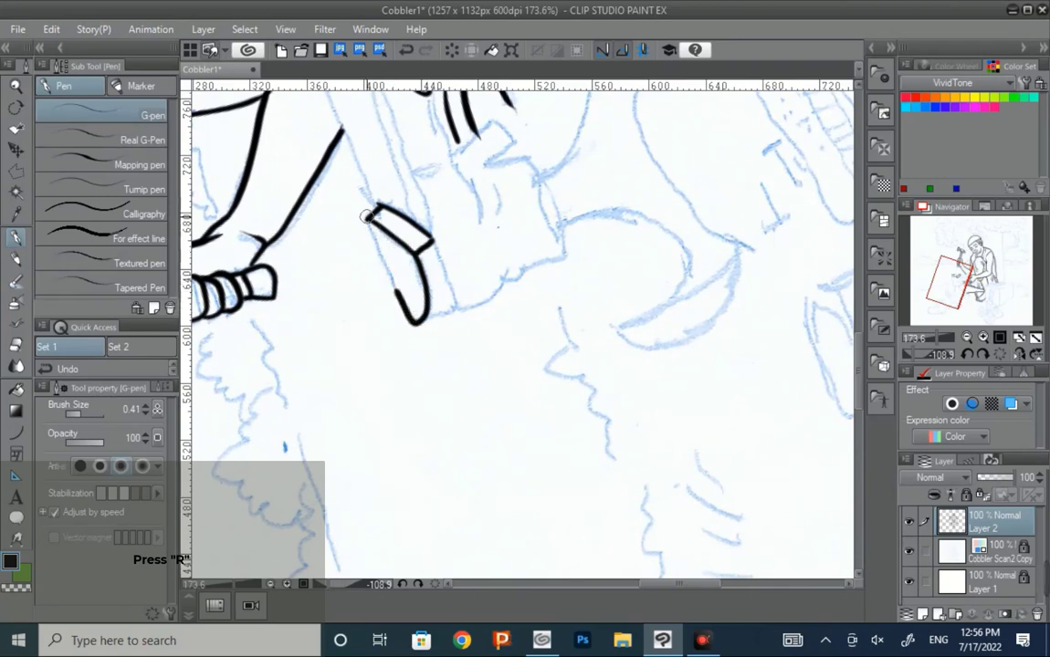
pyautogui.moveTo(372, 231); pyautogui.dragTo(407, 317)
pyautogui.moveTo(373, 227); pyautogui.dragTo(388, 261)
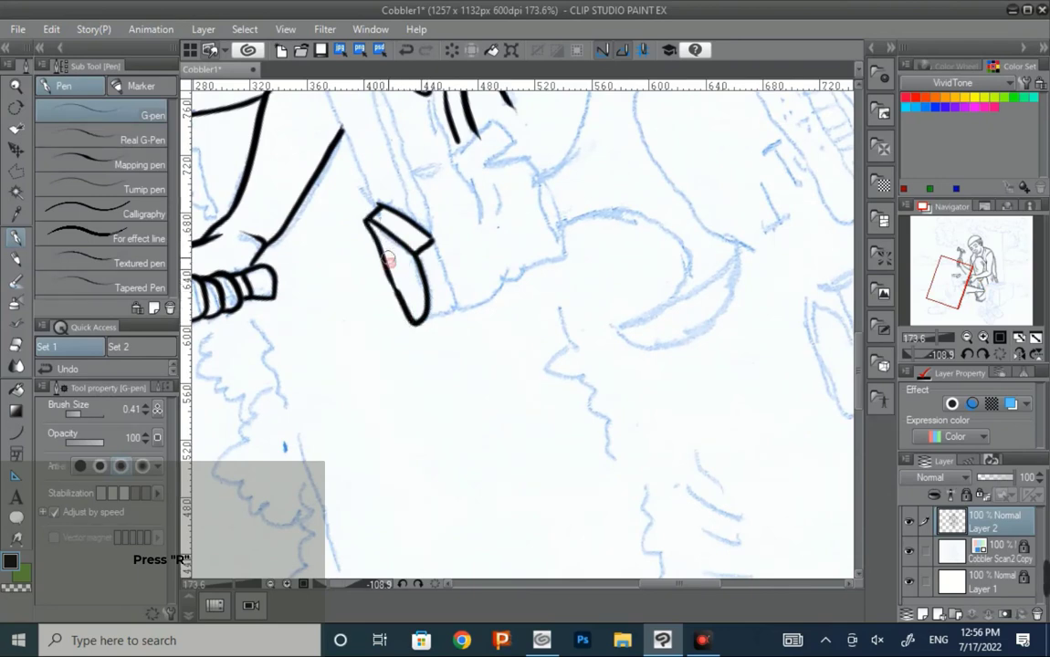
pyautogui.moveTo(406, 327)
pyautogui.mouseDown()
pyautogui.moveTo(435, 246)
pyautogui.moveTo(445, 313)
pyautogui.mouseUp()
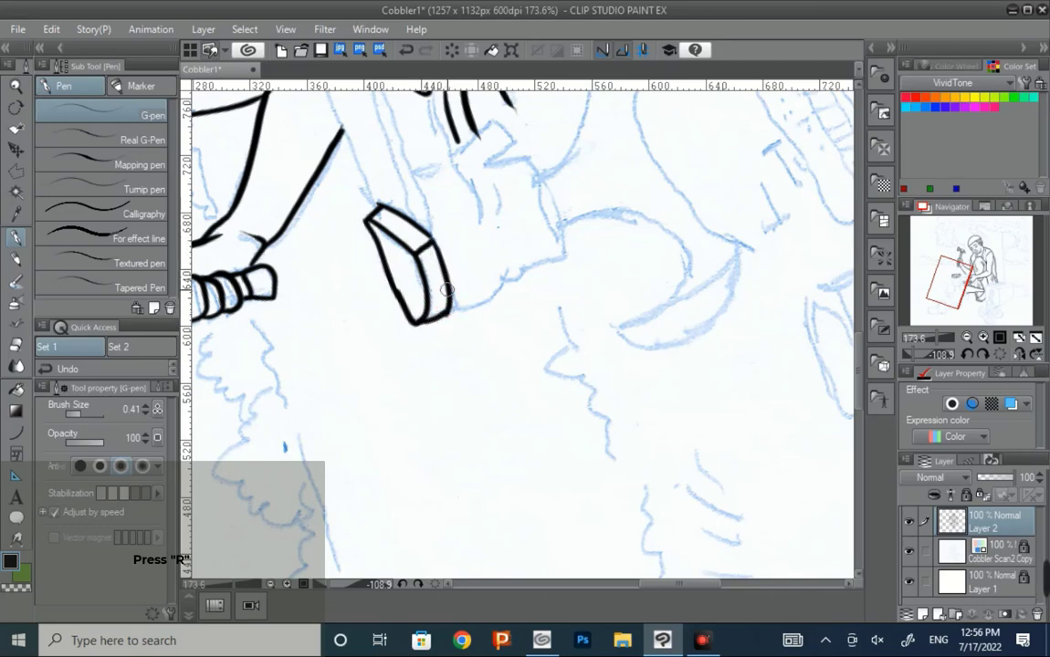
# Step: Ink the left side of the boot shaft, short shaft lines and the top V fold
pyautogui.moveTo(695, 356)
pyautogui.mouseDown()
pyautogui.moveTo(504, 445)
pyautogui.moveTo(654, 446)
pyautogui.moveTo(544, 376)
pyautogui.mouseUp()
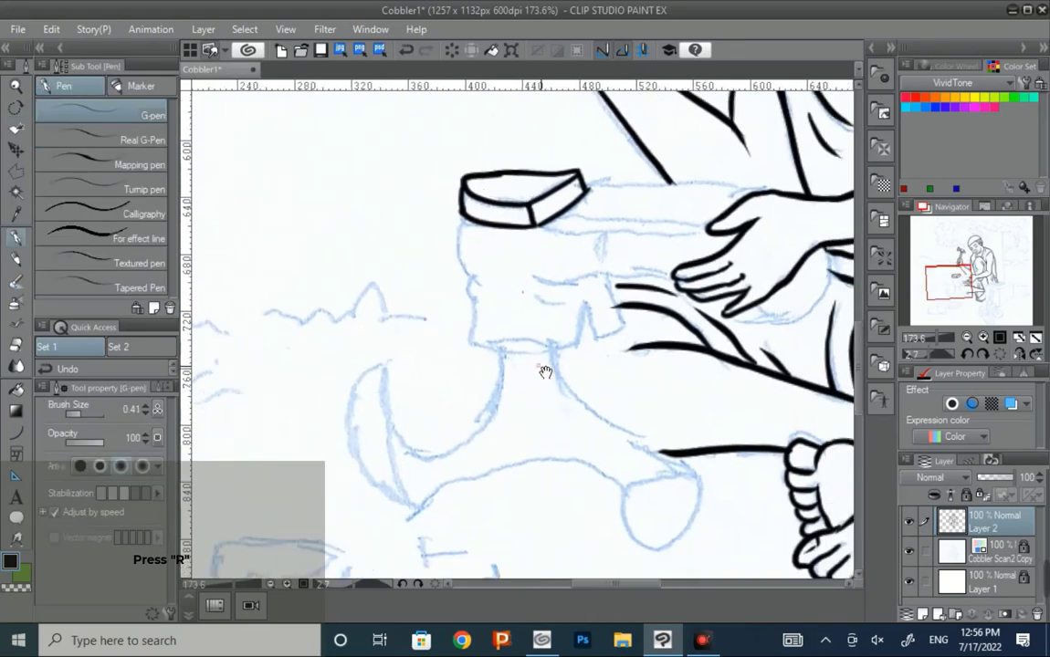
pyautogui.moveTo(457, 221); pyautogui.dragTo(473, 340)
pyautogui.moveTo(645, 393); pyautogui.dragTo(590, 368)
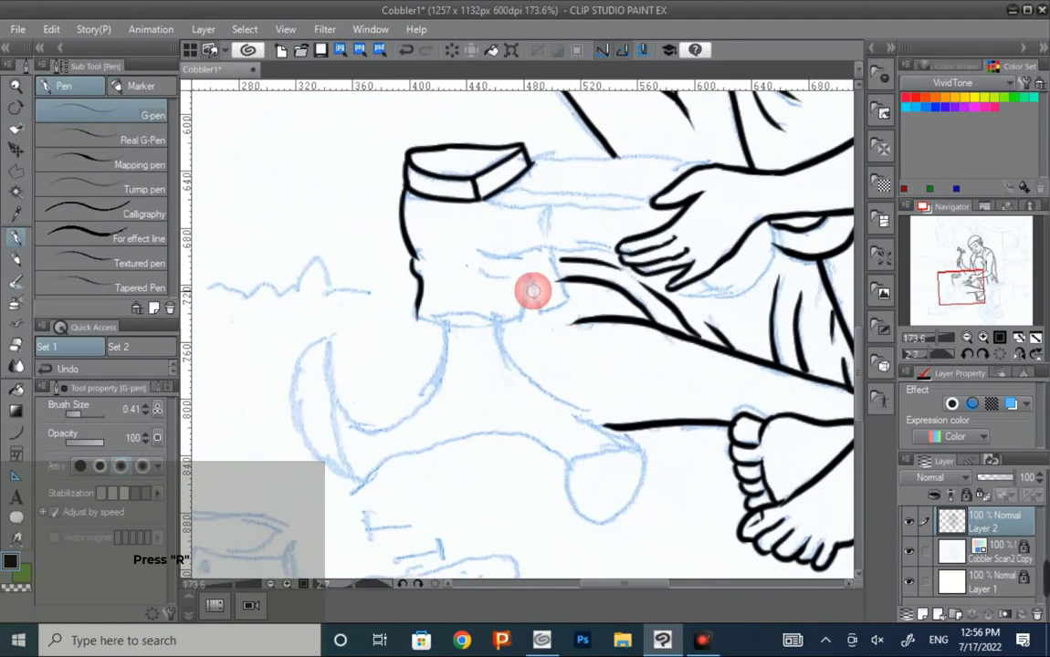
pyautogui.moveTo(529, 274)
pyautogui.mouseDown()
pyautogui.moveTo(525, 311)
pyautogui.moveTo(562, 290)
pyautogui.mouseUp()
pyautogui.moveTo(547, 246); pyautogui.dragTo(560, 283)
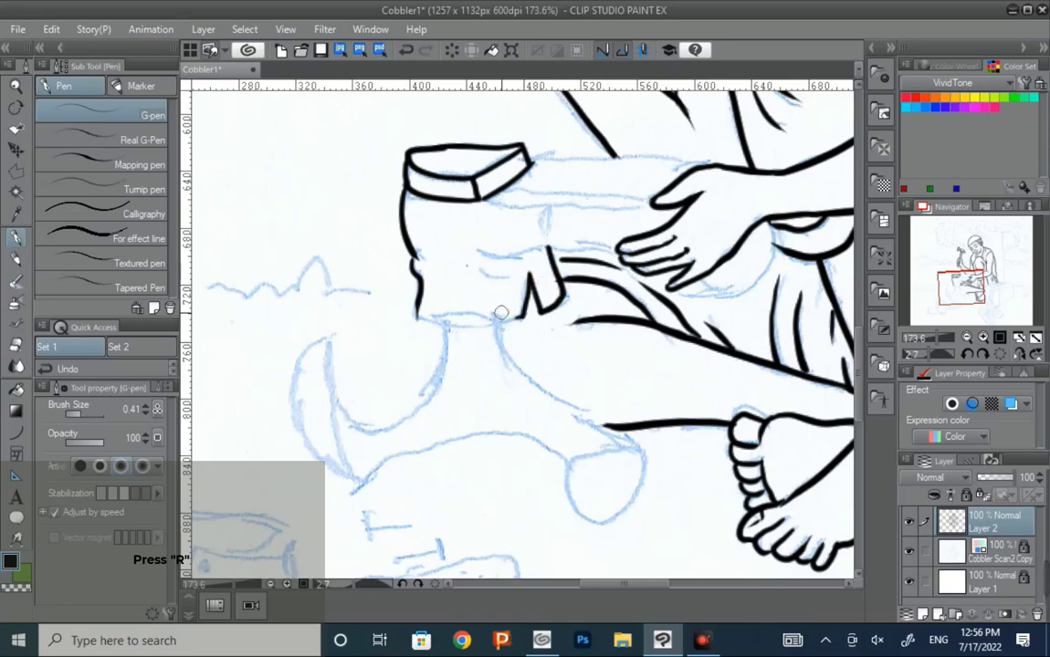
# Step: Ink the boot's folded top edge, right shaft side and an inner crease
pyautogui.press('r')
pyautogui.moveTo(694, 429)
pyautogui.mouseDown()
pyautogui.moveTo(626, 155)
pyautogui.moveTo(585, 137)
pyautogui.mouseUp()
pyautogui.press('p')
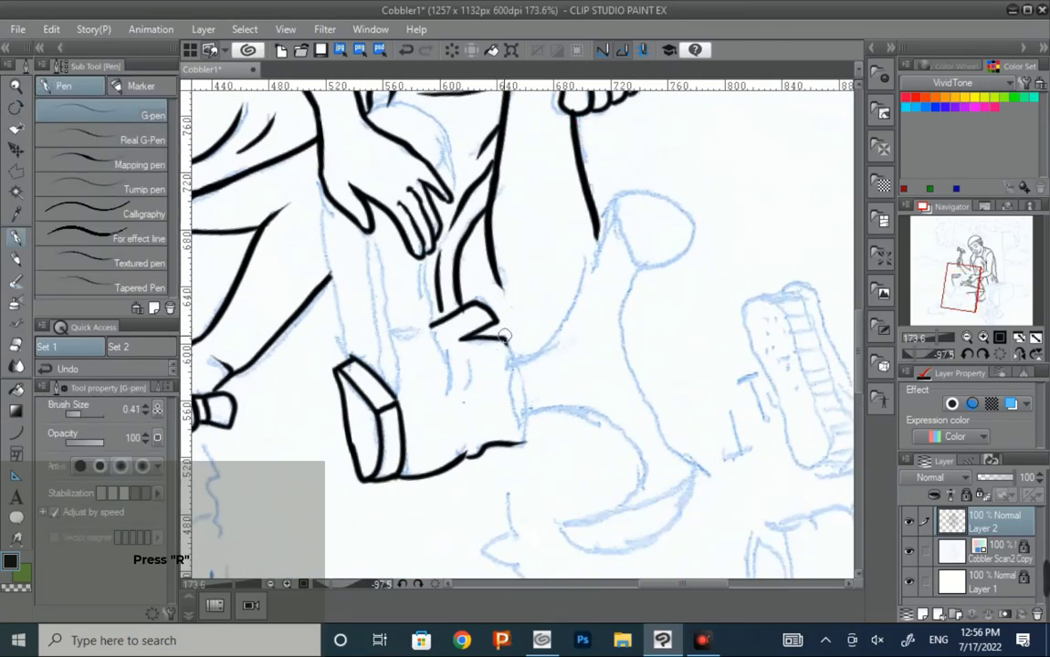
pyautogui.moveTo(502, 338); pyautogui.dragTo(522, 445)
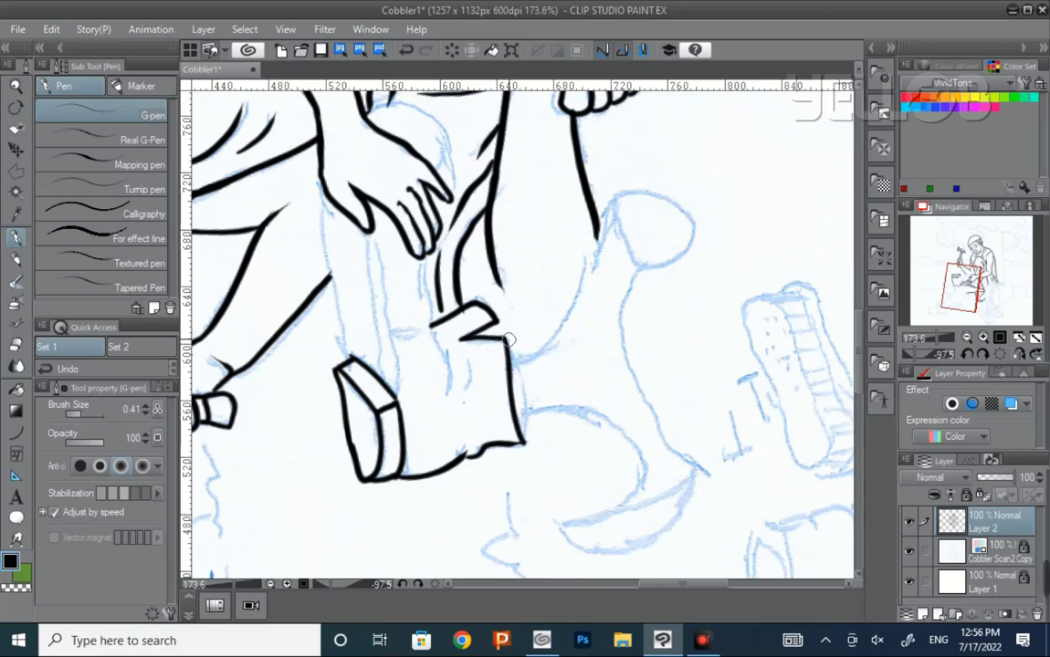
pyautogui.moveTo(508, 339); pyautogui.dragTo(527, 440)
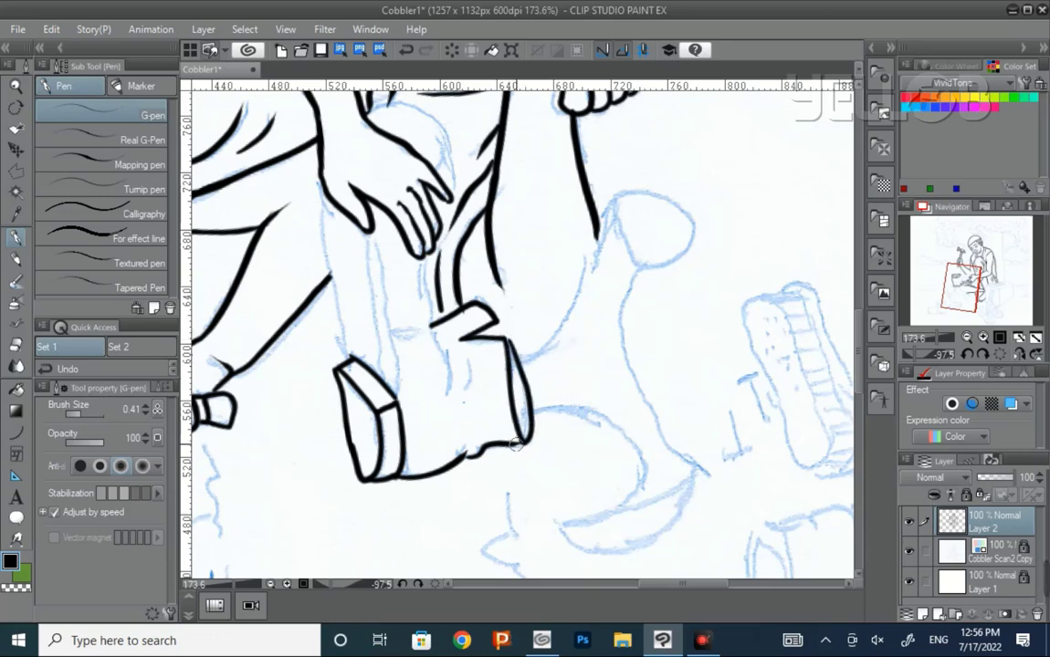
pyautogui.moveTo(466, 358); pyautogui.dragTo(468, 384)
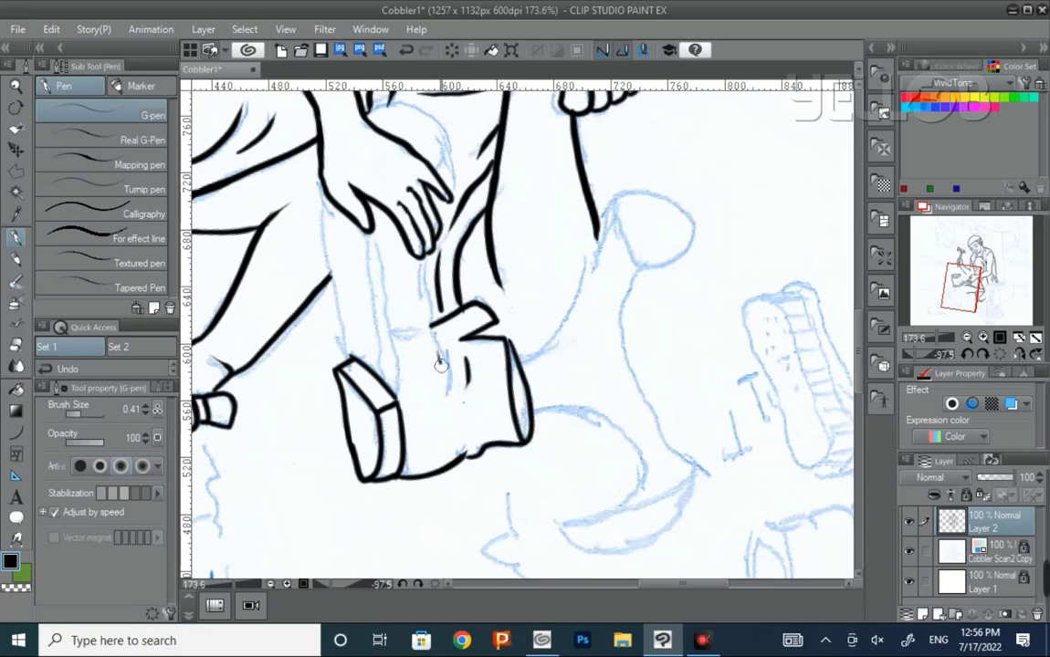
pyautogui.press('r')
pyautogui.moveTo(621, 337)
pyautogui.mouseDown()
pyautogui.moveTo(553, 479)
pyautogui.moveTo(520, 333)
pyautogui.mouseUp()
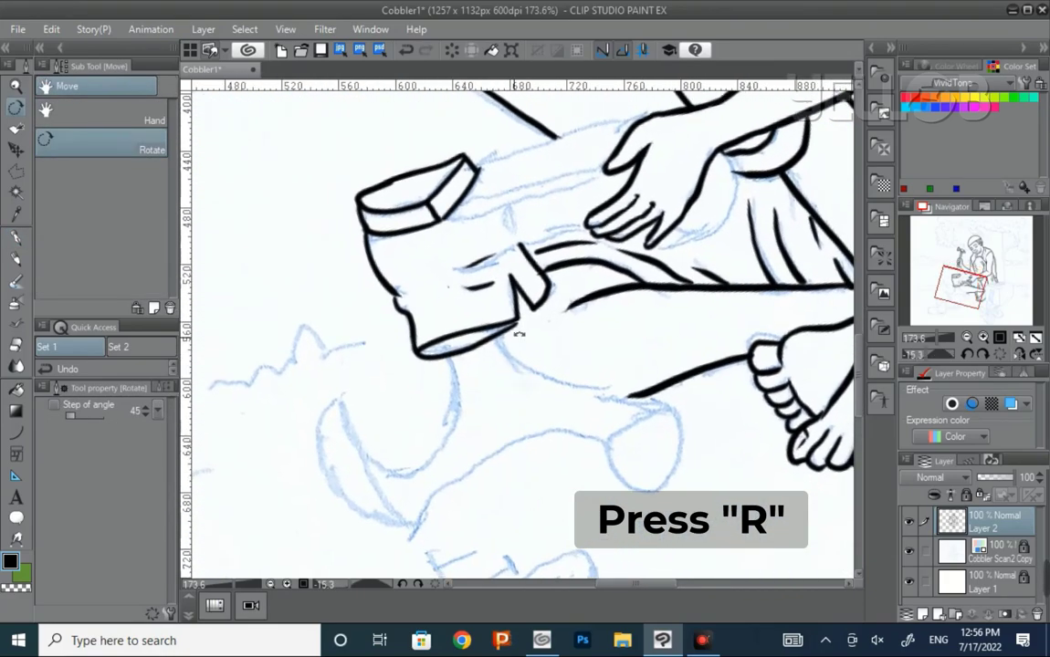
# Step: Dot button marks onto the boot cuff and its side strip
pyautogui.click(497, 285)
pyautogui.click(504, 288)
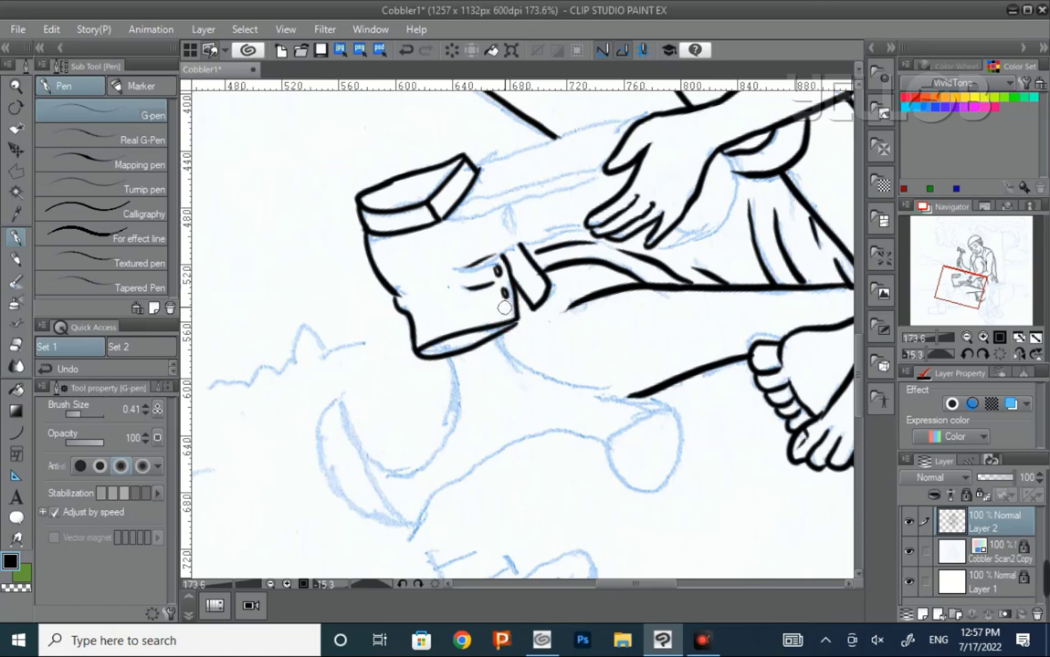
pyautogui.click(503, 308)
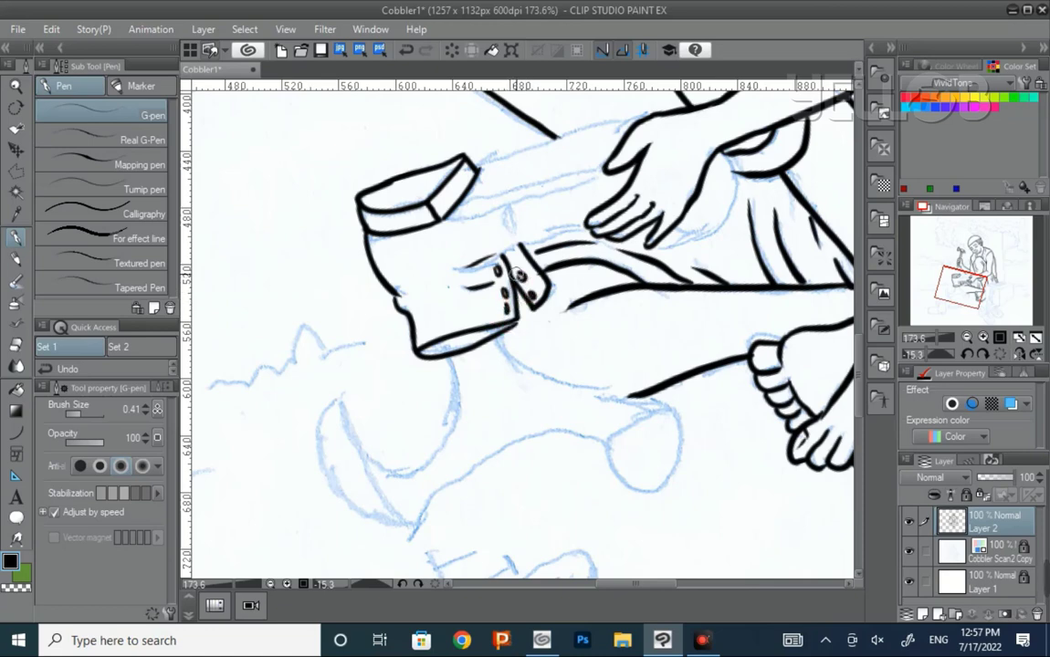
pyautogui.click(510, 261)
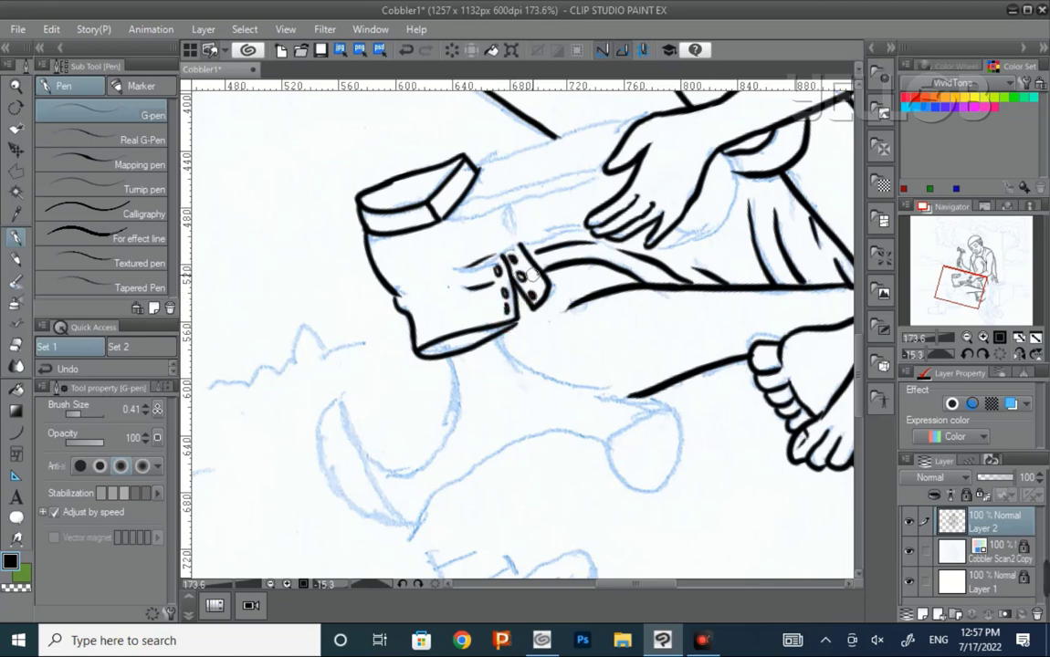
# Step: Ink two lines from the hand down to the boot corner
pyautogui.press('r')
pyautogui.moveTo(528, 272); pyautogui.dragTo(553, 155)
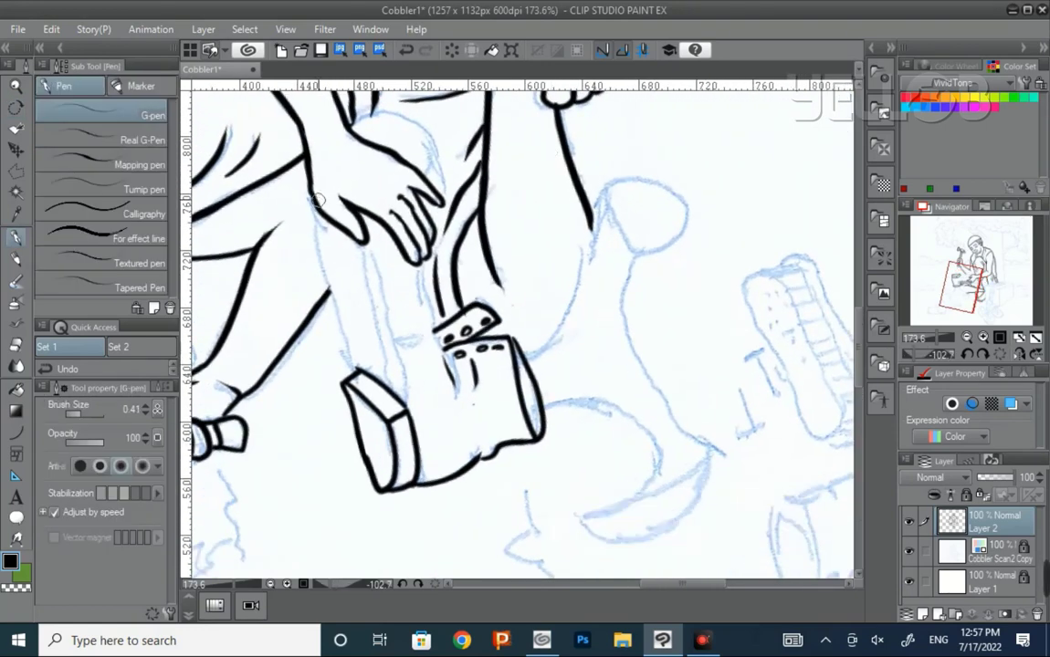
pyautogui.moveTo(312, 200); pyautogui.dragTo(356, 375)
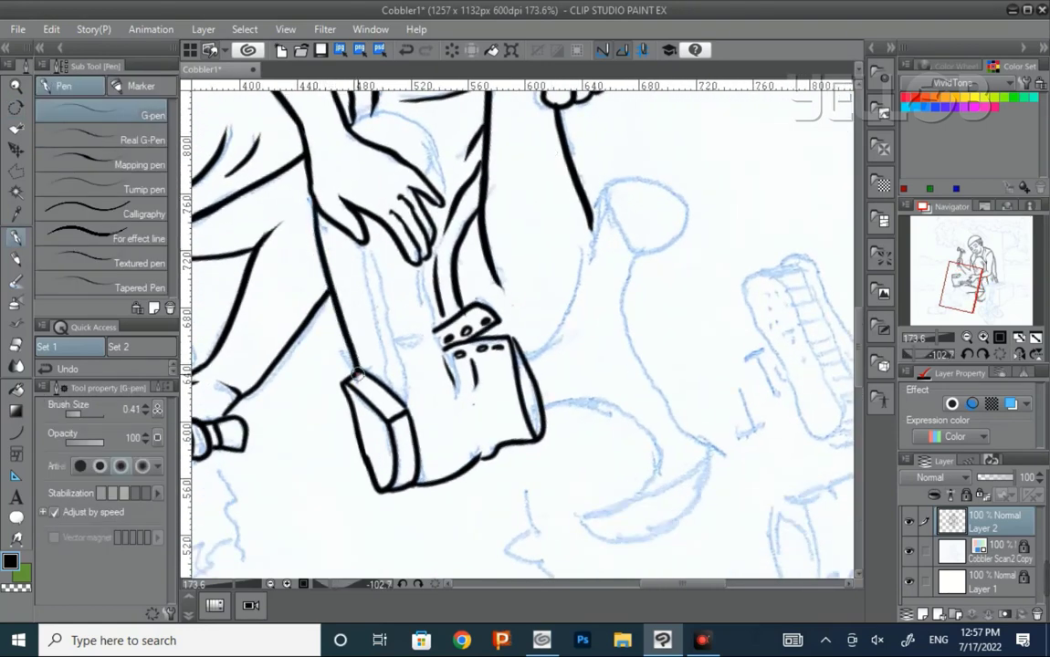
pyautogui.moveTo(328, 212); pyautogui.dragTo(402, 383)
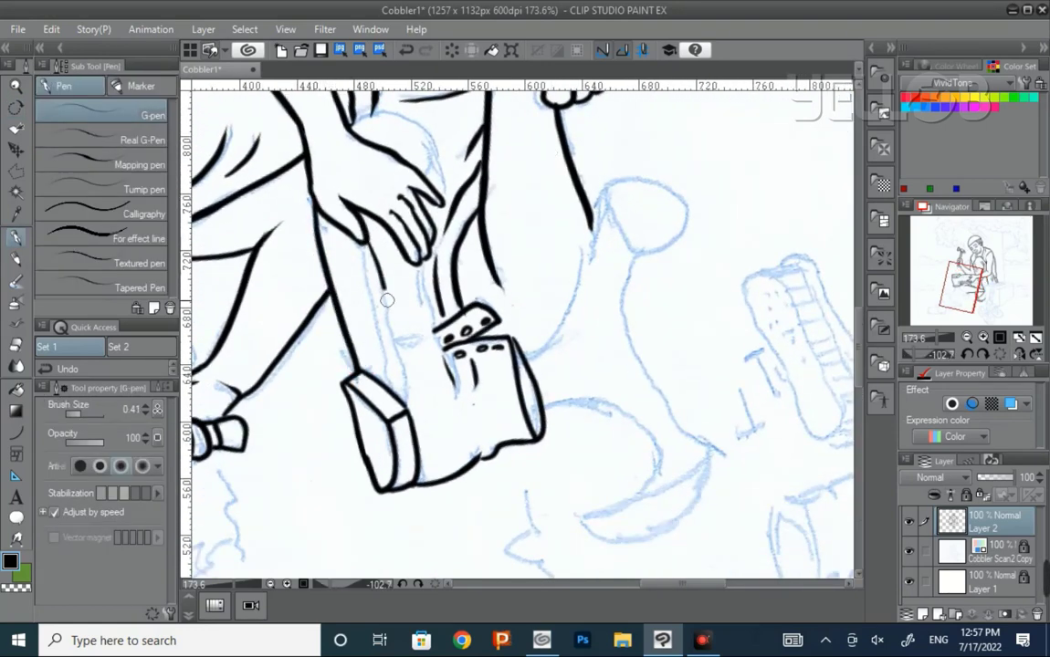
pyautogui.moveTo(357, 240); pyautogui.dragTo(398, 396)
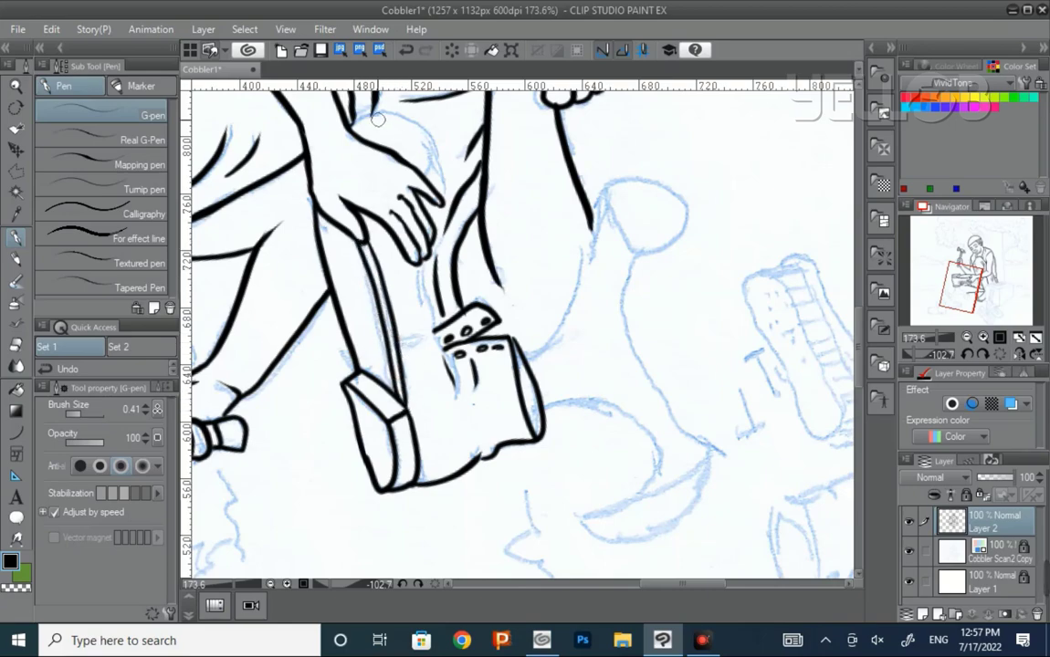
# Step: Ink a line from the sleeve below the hand, a thin parallel line and a line left of the strap
pyautogui.moveTo(390, 95); pyautogui.dragTo(481, 129)
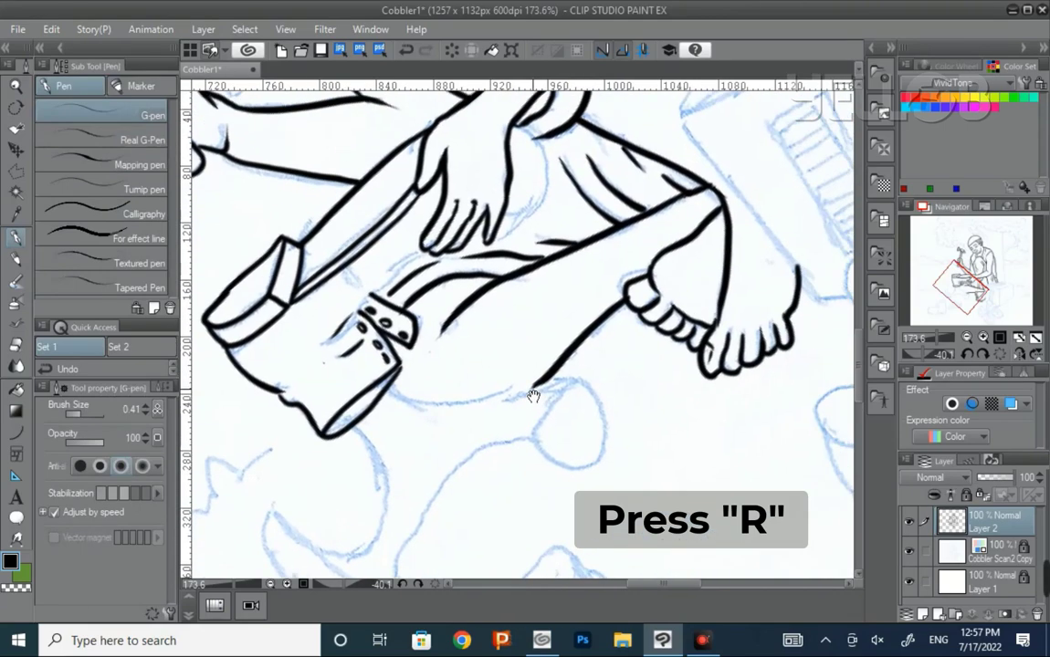
pyautogui.moveTo(483, 121)
pyautogui.mouseDown()
pyautogui.moveTo(479, 234)
pyautogui.moveTo(421, 314)
pyautogui.mouseUp()
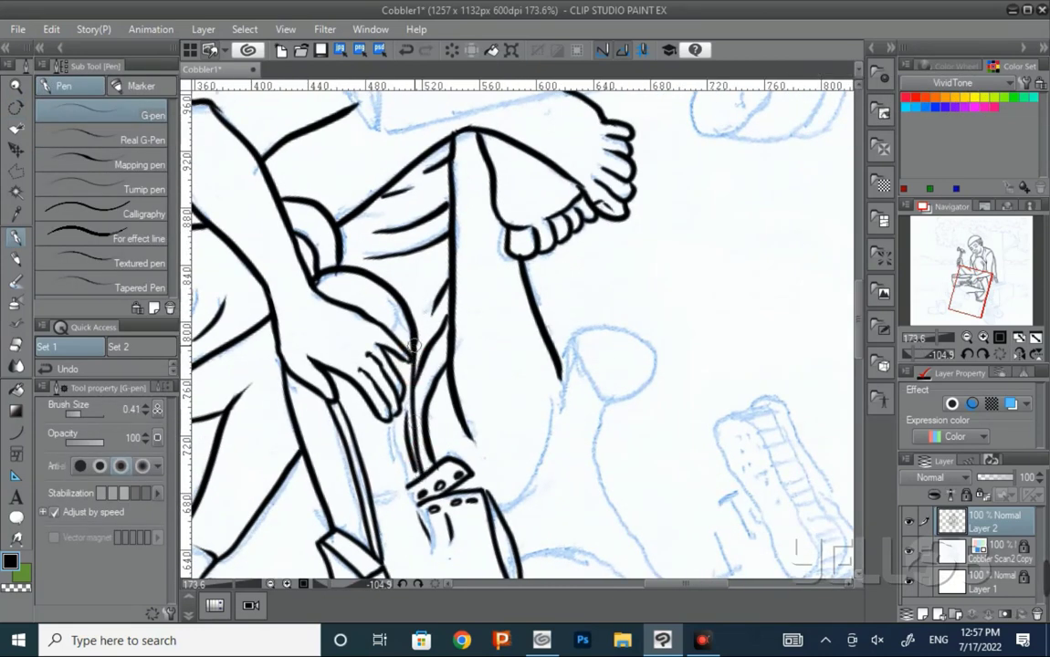
pyautogui.click(414, 382)
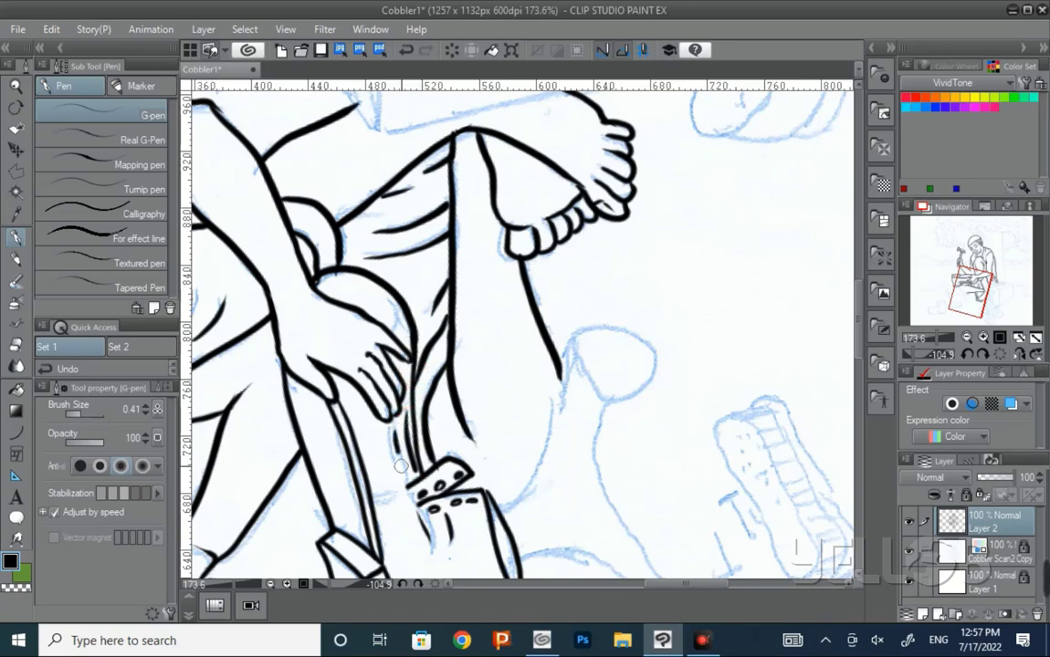
pyautogui.moveTo(399, 418); pyautogui.dragTo(406, 477)
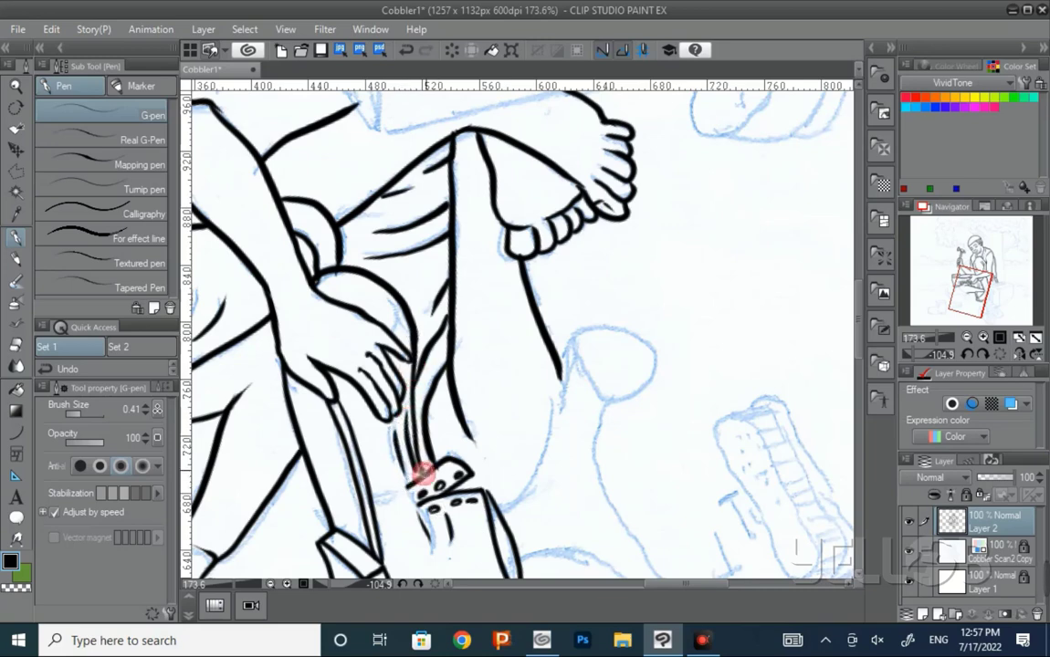
pyautogui.click(399, 488)
pyautogui.moveTo(395, 490); pyautogui.dragTo(369, 500)
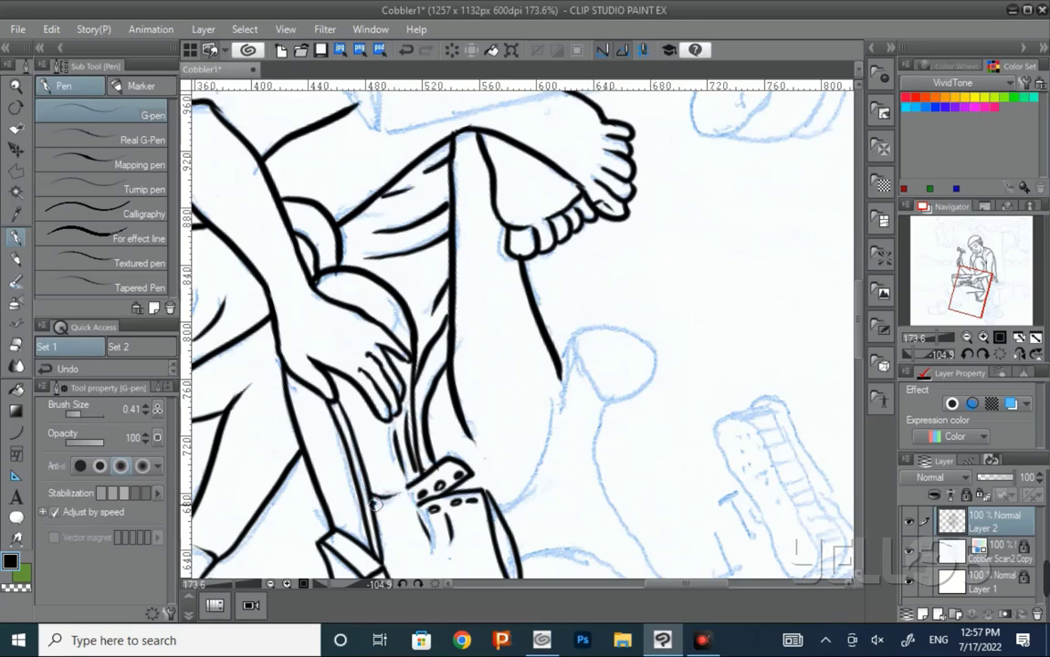
pyautogui.moveTo(396, 316); pyautogui.dragTo(421, 369)
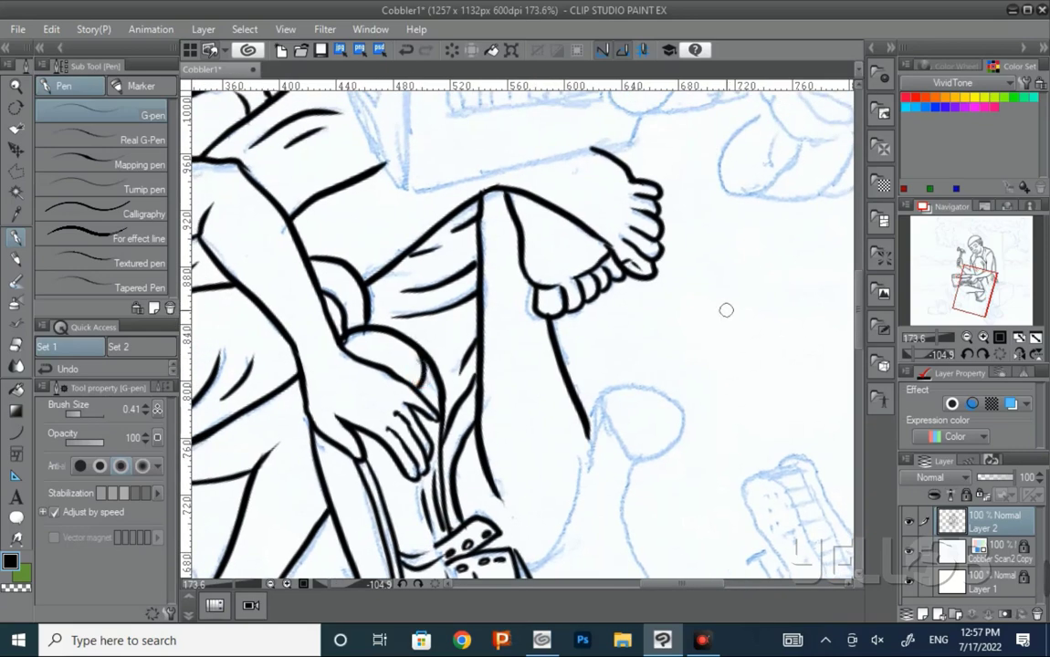
# Step: Rotate the canvas around the foot and ink a short line down from the coat cuff
pyautogui.press('r')
pyautogui.moveTo(727, 306); pyautogui.dragTo(421, 462)
pyautogui.moveTo(580, 437); pyautogui.dragTo(607, 375)
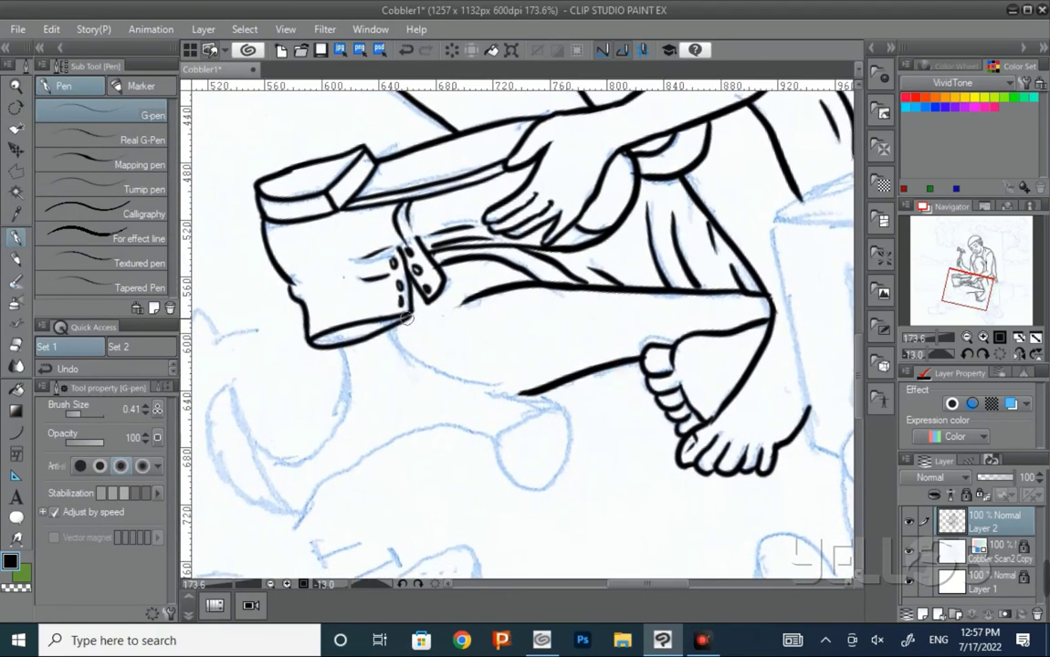
pyautogui.click(418, 281)
pyautogui.moveTo(335, 356)
pyautogui.mouseDown()
pyautogui.moveTo(415, 210)
pyautogui.moveTo(408, 293)
pyautogui.moveTo(593, 291)
pyautogui.mouseUp()
pyautogui.press('r')
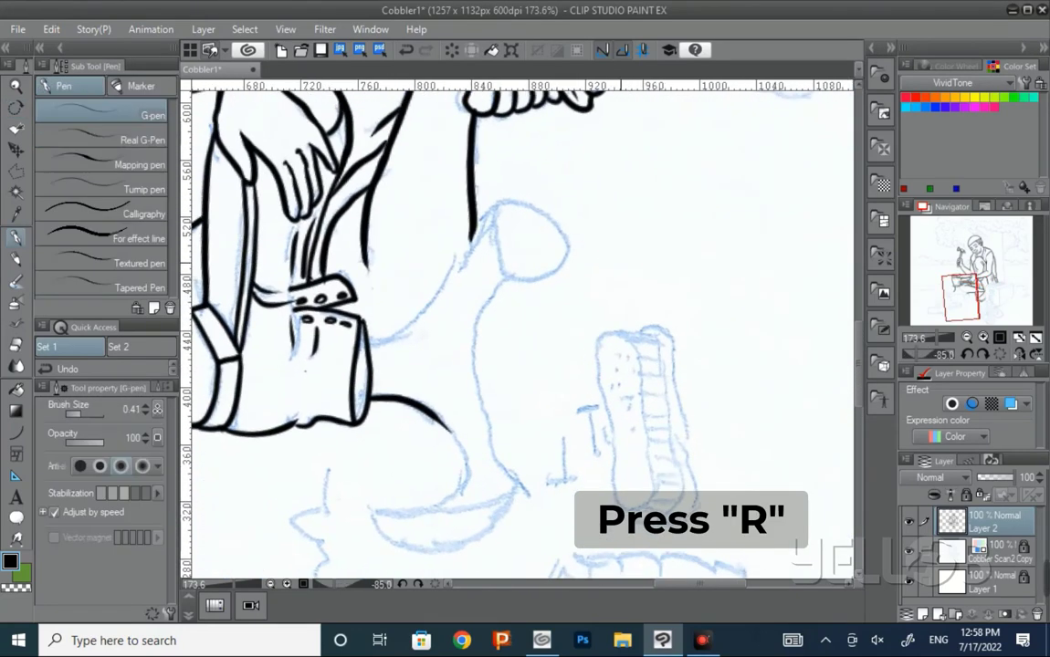
# Step: Ink the long curve along the sketch and the outer curve of the crescent hook
pyautogui.moveTo(449, 242); pyautogui.dragTo(457, 342)
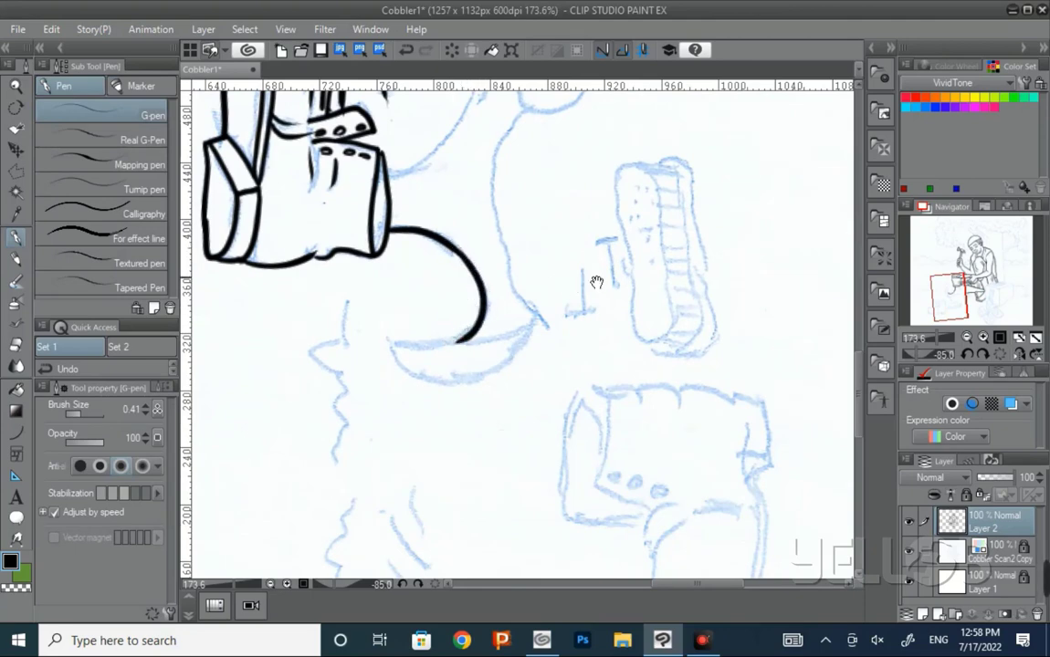
pyautogui.moveTo(596, 282); pyautogui.dragTo(516, 323)
pyautogui.moveTo(446, 148); pyautogui.dragTo(439, 330)
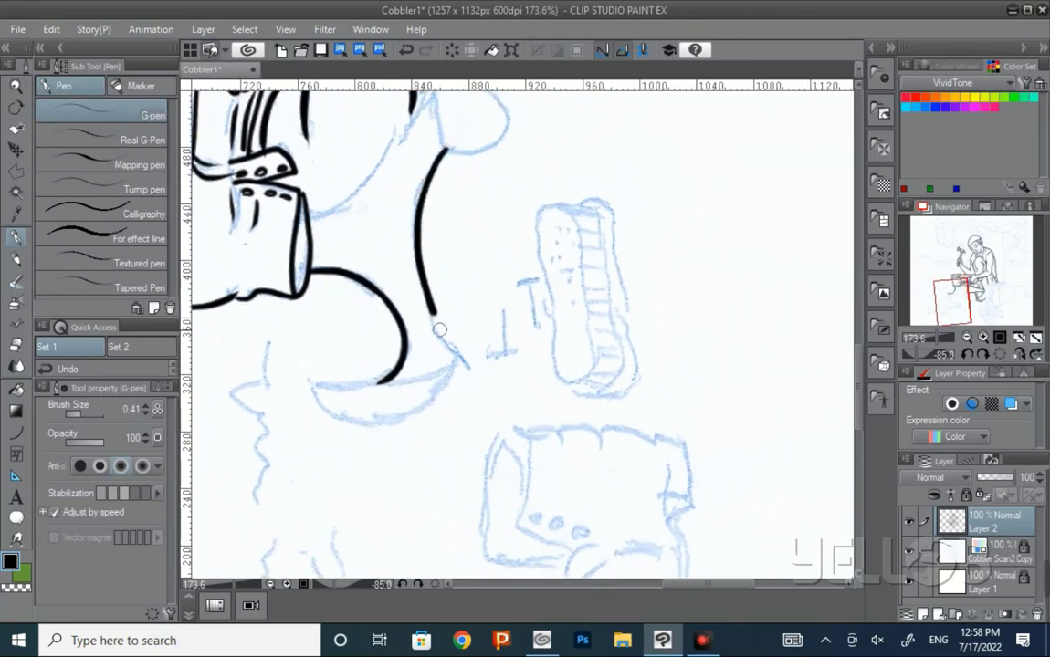
pyautogui.press('r')
pyautogui.moveTo(555, 395)
pyautogui.mouseDown()
pyautogui.moveTo(611, 289)
pyautogui.moveTo(625, 356)
pyautogui.moveTo(509, 298)
pyautogui.moveTo(502, 347)
pyautogui.moveTo(458, 435)
pyautogui.mouseUp()
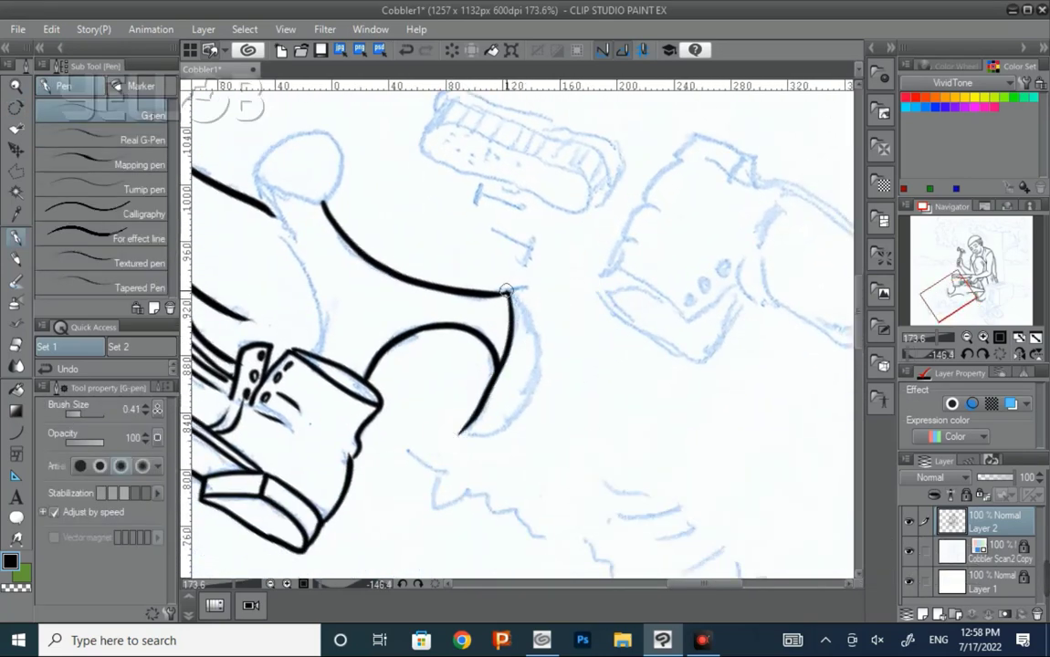
pyautogui.moveTo(509, 294); pyautogui.dragTo(498, 402)
# Step: Ink the rounded knob's left edge and top curve at the top of the stand
pyautogui.press('r')
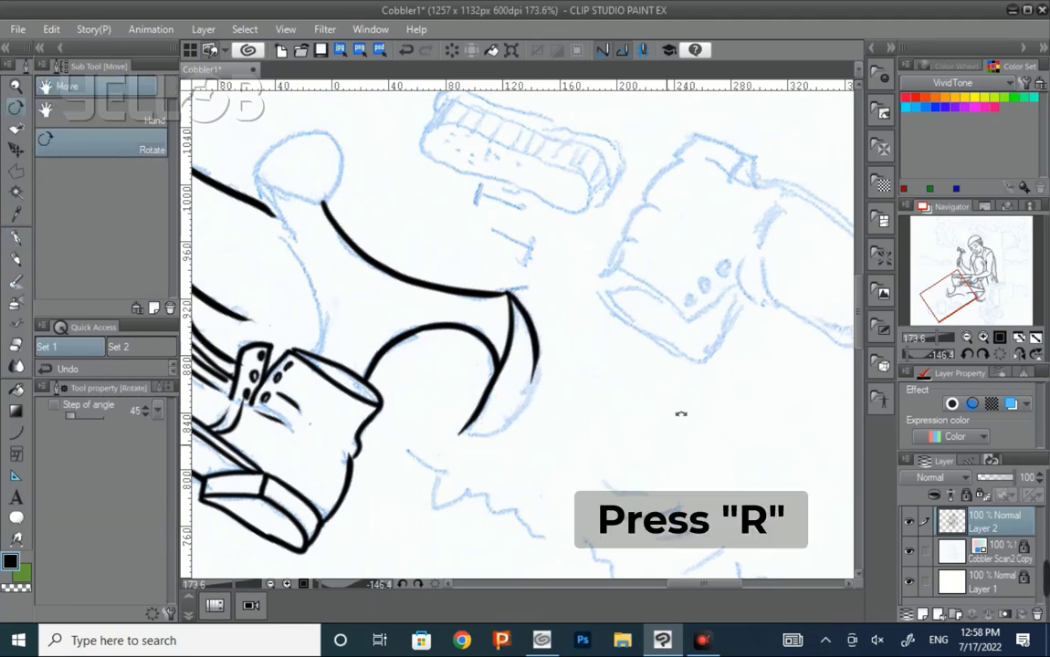
pyautogui.moveTo(679, 413)
pyautogui.mouseDown()
pyautogui.moveTo(658, 272)
pyautogui.moveTo(380, 263)
pyautogui.moveTo(395, 341)
pyautogui.mouseUp()
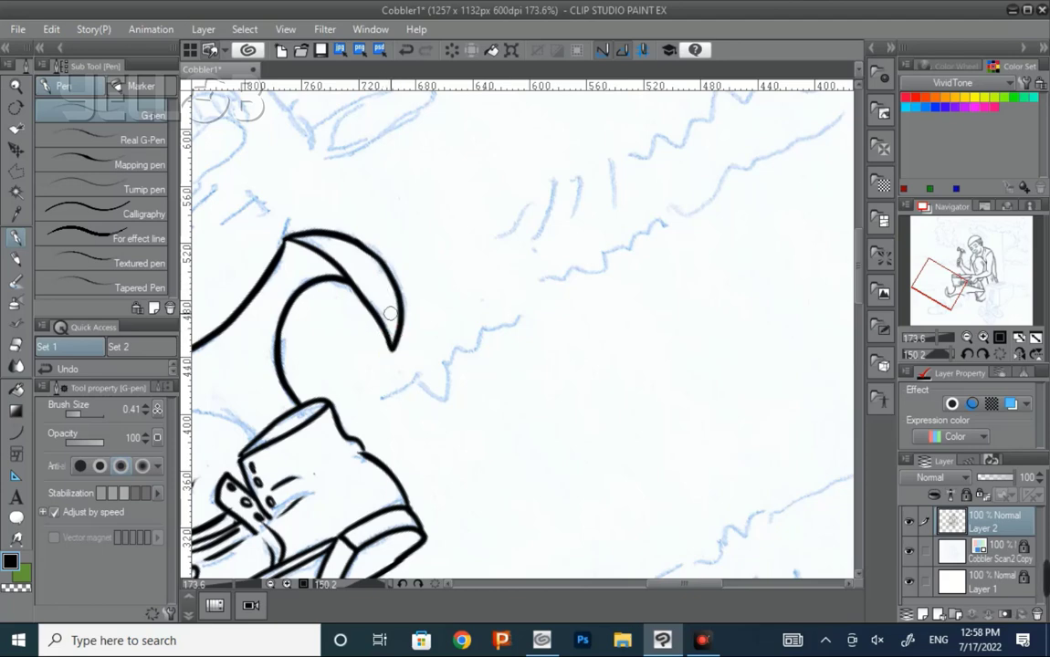
pyautogui.moveTo(481, 445); pyautogui.dragTo(721, 343)
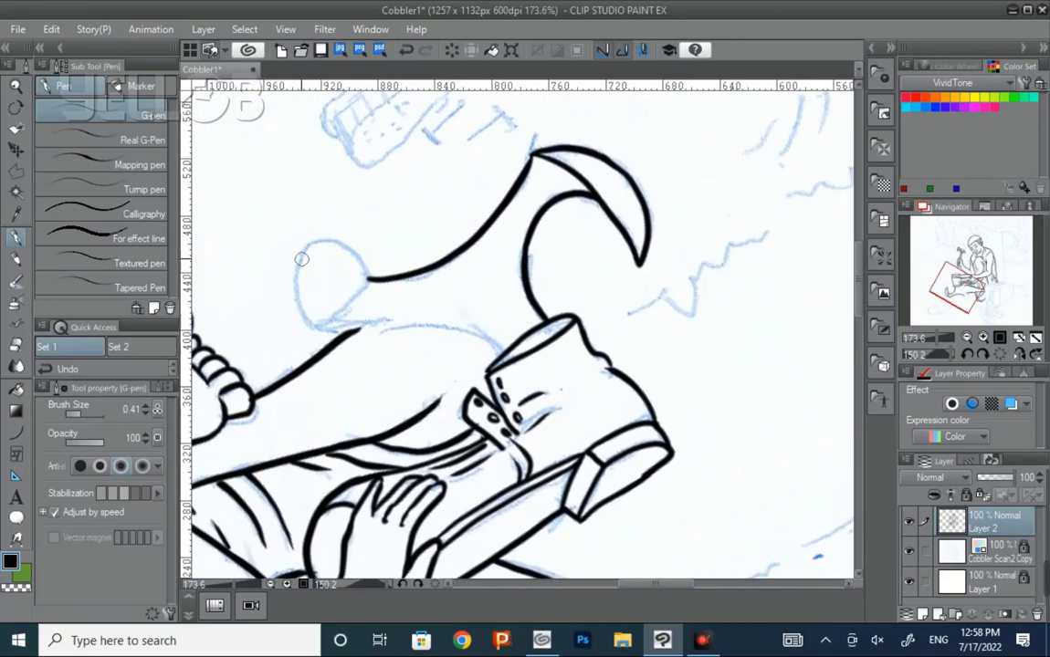
pyautogui.moveTo(306, 246)
pyautogui.mouseDown()
pyautogui.moveTo(299, 278)
pyautogui.moveTo(313, 315)
pyautogui.mouseUp()
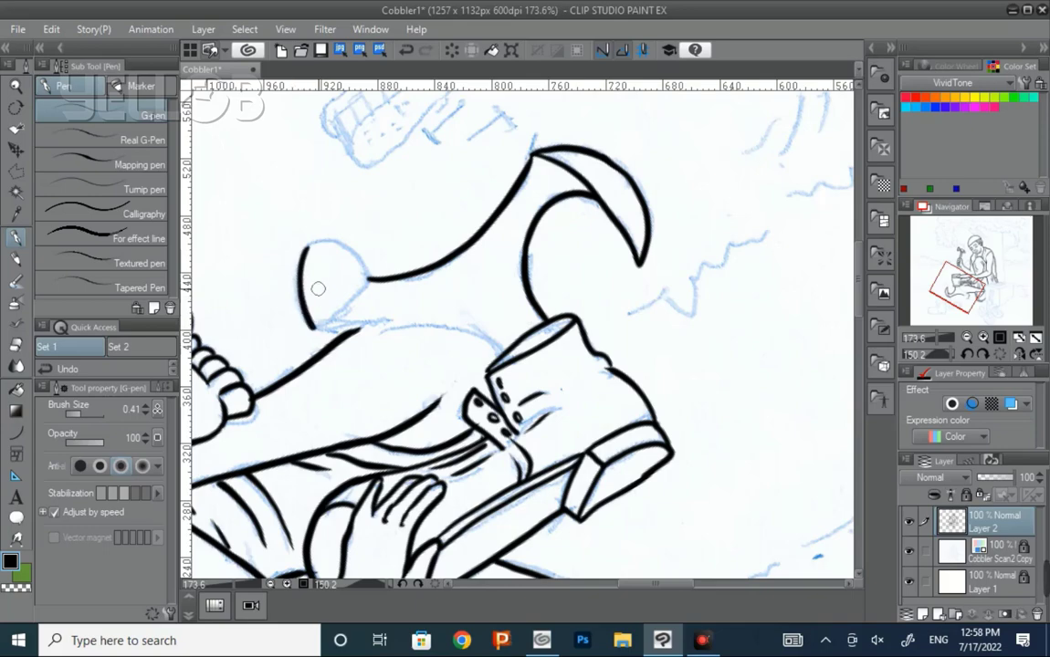
pyautogui.press('r')
pyautogui.moveTo(698, 382); pyautogui.dragTo(559, 441)
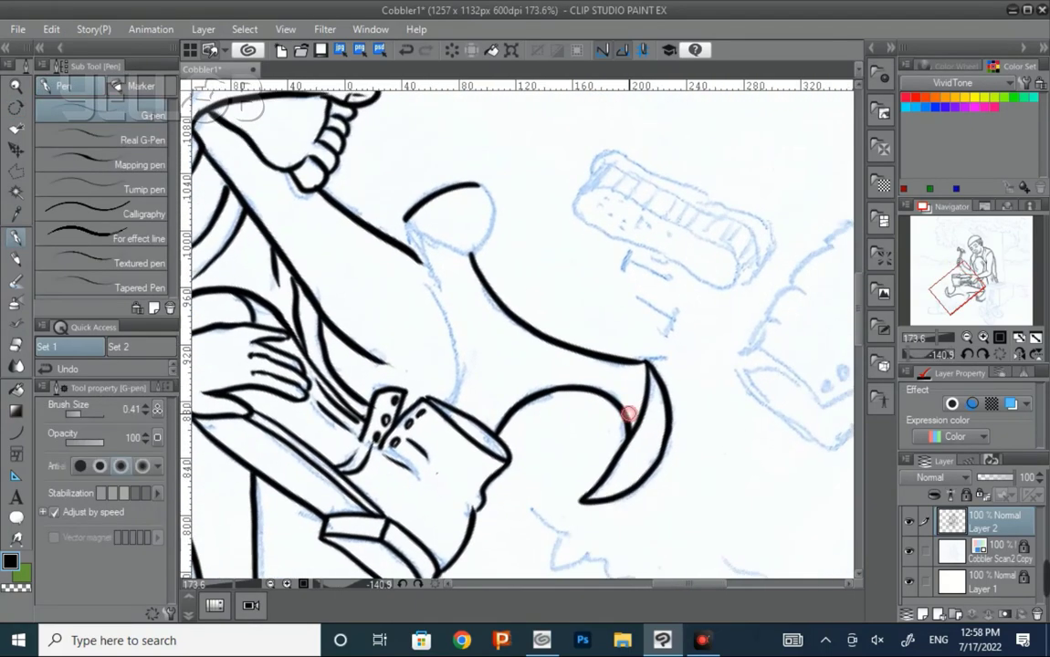
pyautogui.moveTo(481, 185)
pyautogui.mouseDown()
pyautogui.moveTo(490, 215)
pyautogui.moveTo(471, 246)
pyautogui.mouseUp()
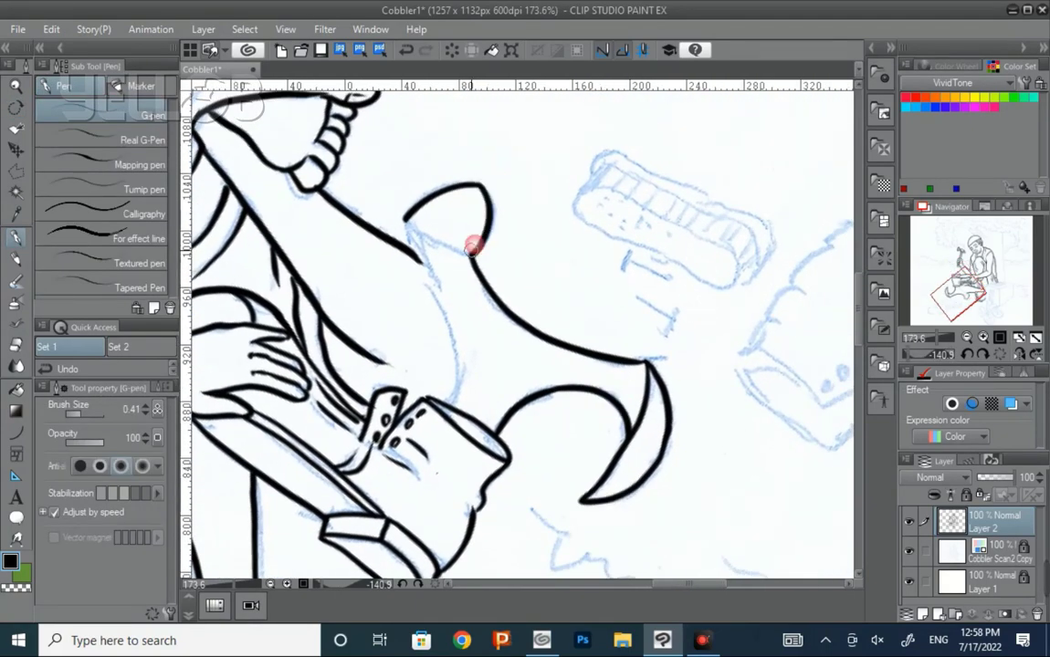
# Step: Ink the neck's left and inner edges and a short curve at its base
pyautogui.press('r')
pyautogui.moveTo(575, 221)
pyautogui.mouseDown()
pyautogui.moveTo(579, 182)
pyautogui.moveTo(577, 254)
pyautogui.moveTo(416, 233)
pyautogui.moveTo(442, 282)
pyautogui.mouseUp()
pyautogui.press('r')
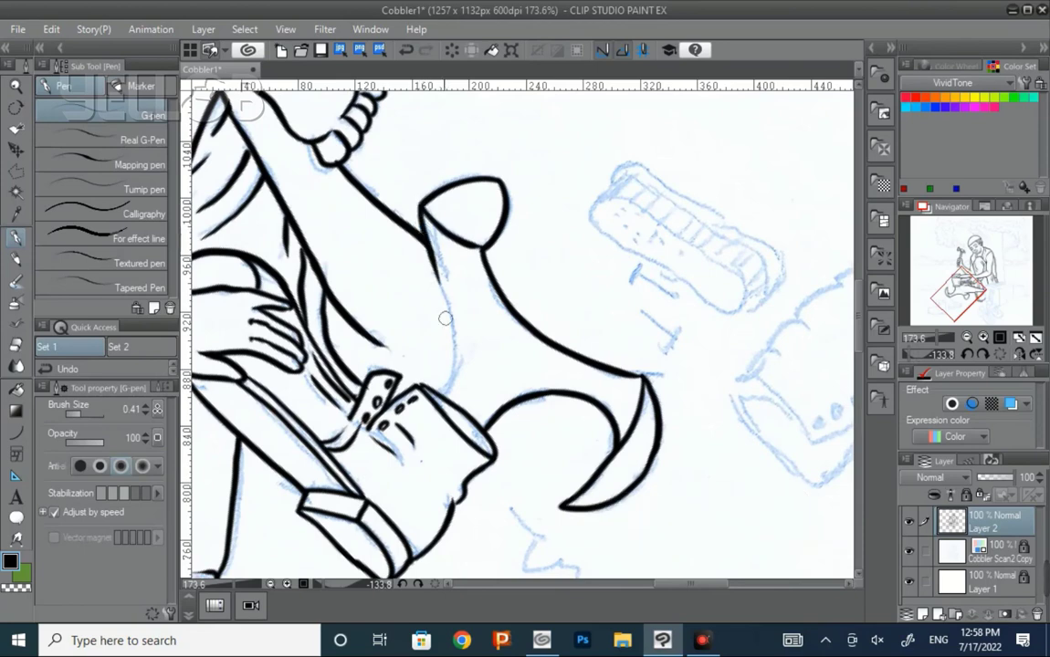
pyautogui.moveTo(427, 234); pyautogui.dragTo(452, 363)
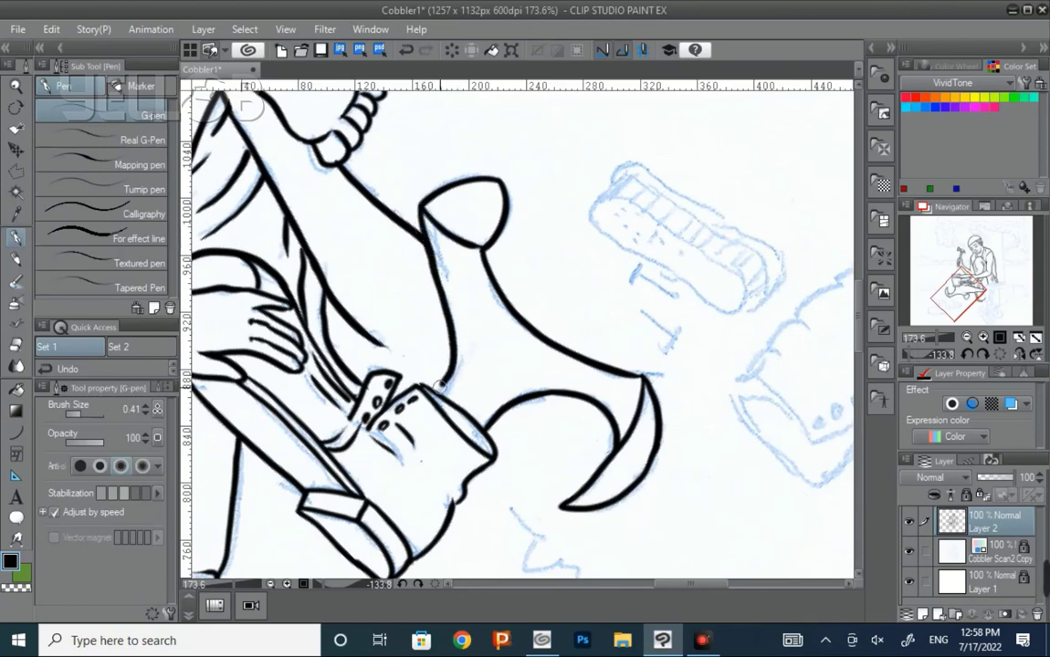
pyautogui.moveTo(438, 243); pyautogui.dragTo(464, 328)
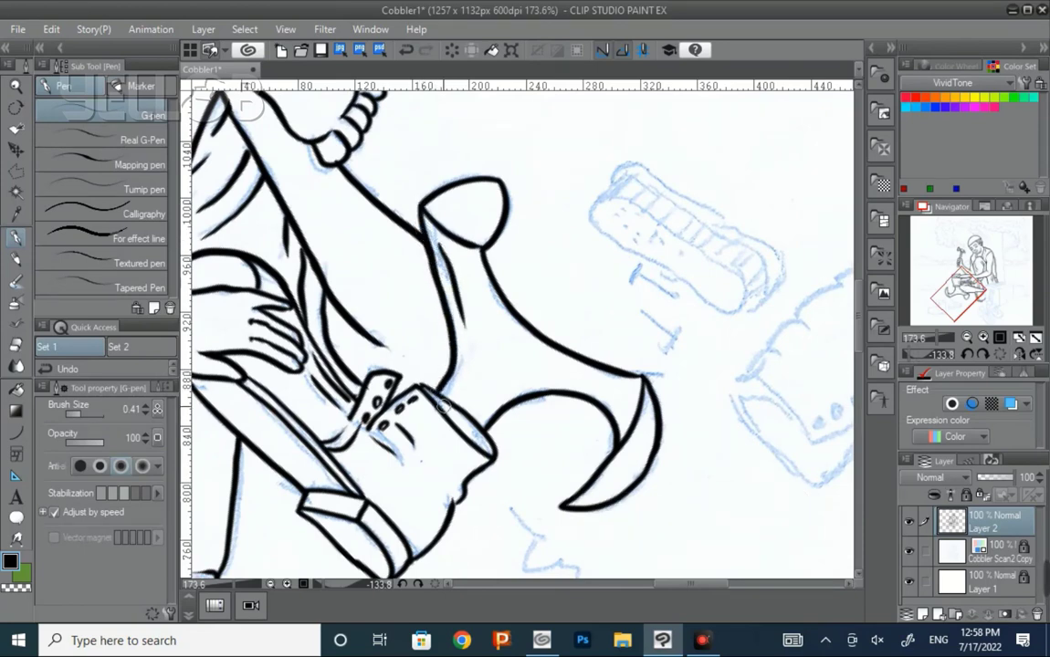
pyautogui.moveTo(488, 405); pyautogui.dragTo(550, 377)
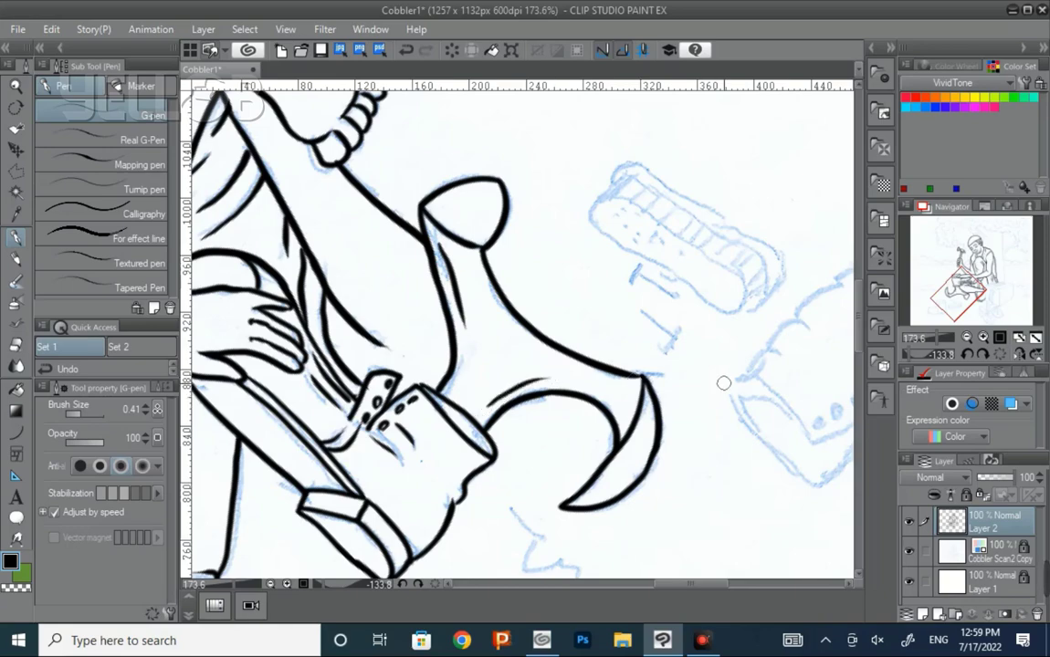
pyautogui.press('r')
pyautogui.moveTo(676, 390)
pyautogui.mouseDown()
pyautogui.moveTo(621, 481)
pyautogui.moveTo(587, 438)
pyautogui.moveTo(598, 462)
pyautogui.moveTo(695, 446)
pyautogui.moveTo(708, 368)
pyautogui.moveTo(441, 464)
pyautogui.moveTo(685, 454)
pyautogui.moveTo(656, 398)
pyautogui.moveTo(711, 499)
pyautogui.moveTo(616, 398)
pyautogui.moveTo(663, 295)
pyautogui.moveTo(609, 146)
pyautogui.mouseUp()
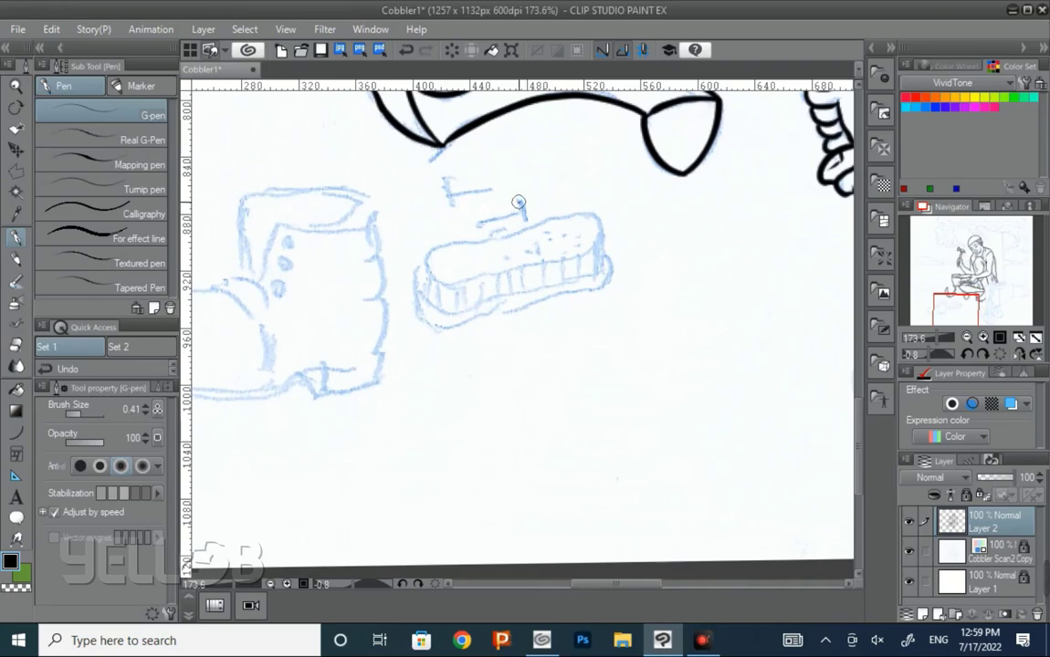
# Step: Ink the two nails' oval heads and one nail shaft
pyautogui.moveTo(526, 221); pyautogui.dragTo(516, 229)
pyautogui.moveTo(444, 184)
pyautogui.mouseDown()
pyautogui.moveTo(449, 208)
pyautogui.moveTo(444, 185)
pyautogui.mouseUp()
pyautogui.press('r')
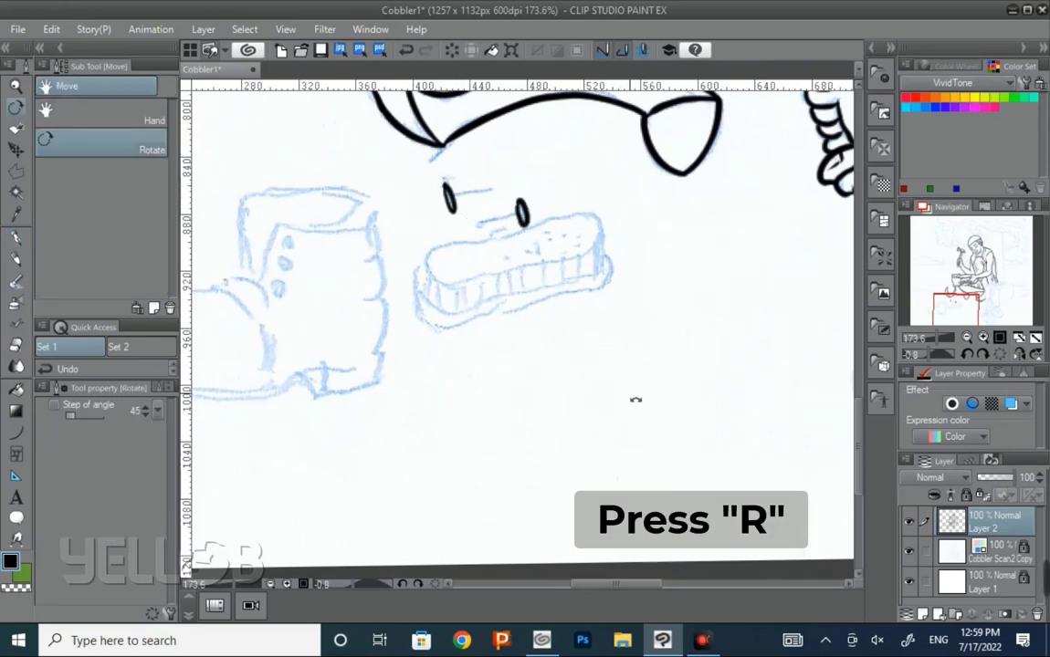
pyautogui.moveTo(633, 398); pyautogui.dragTo(609, 225)
pyautogui.moveTo(397, 323)
pyautogui.mouseDown()
pyautogui.moveTo(404, 369)
pyautogui.moveTo(369, 336)
pyautogui.mouseUp()
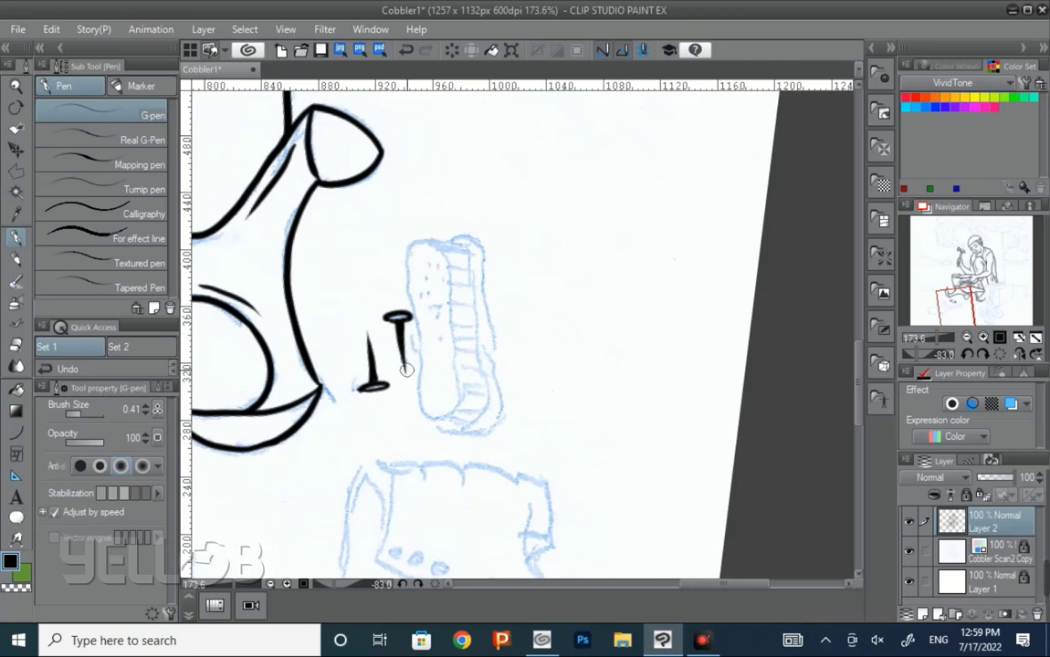
# Step: Outline the shoe brush's long sides, both ends and bristle edges
pyautogui.moveTo(439, 248); pyautogui.dragTo(461, 407)
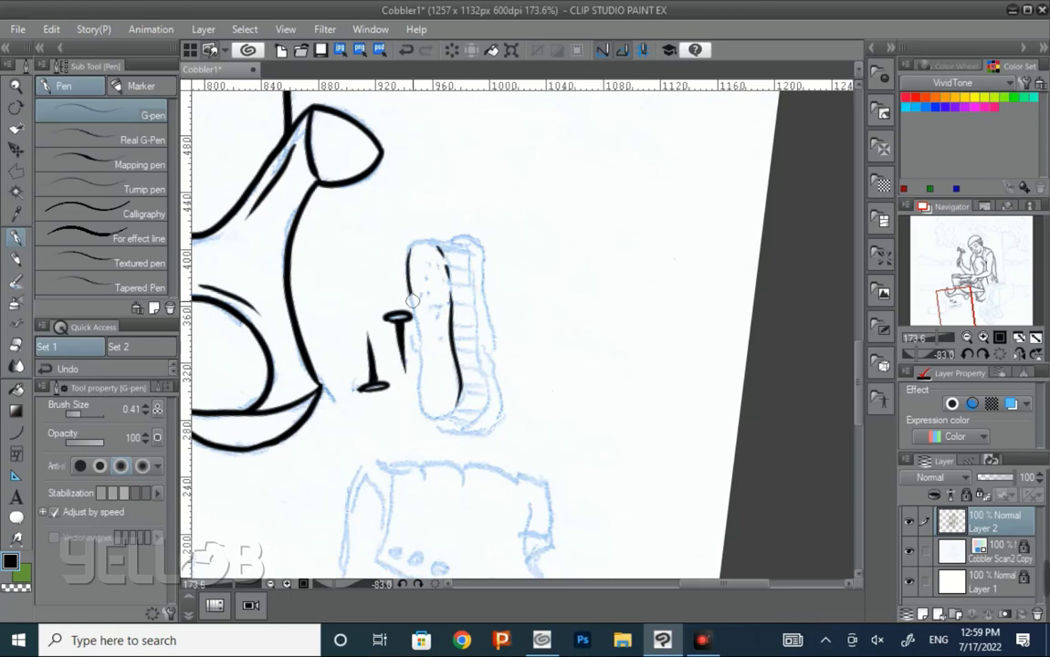
pyautogui.moveTo(409, 245); pyautogui.dragTo(418, 394)
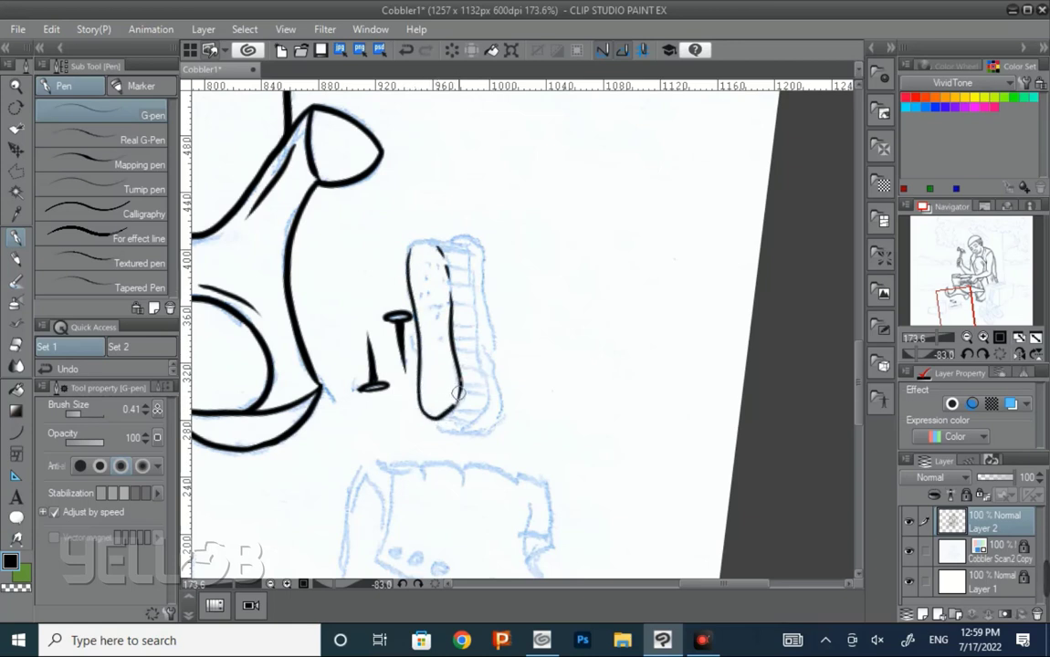
pyautogui.moveTo(411, 250); pyautogui.dragTo(450, 265)
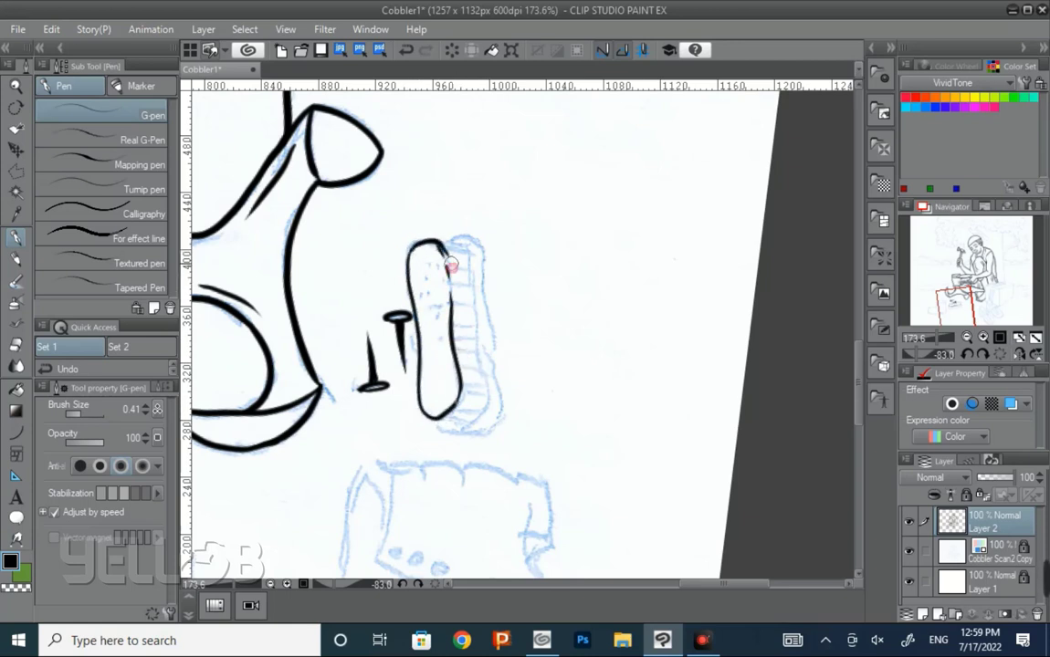
pyautogui.press('r')
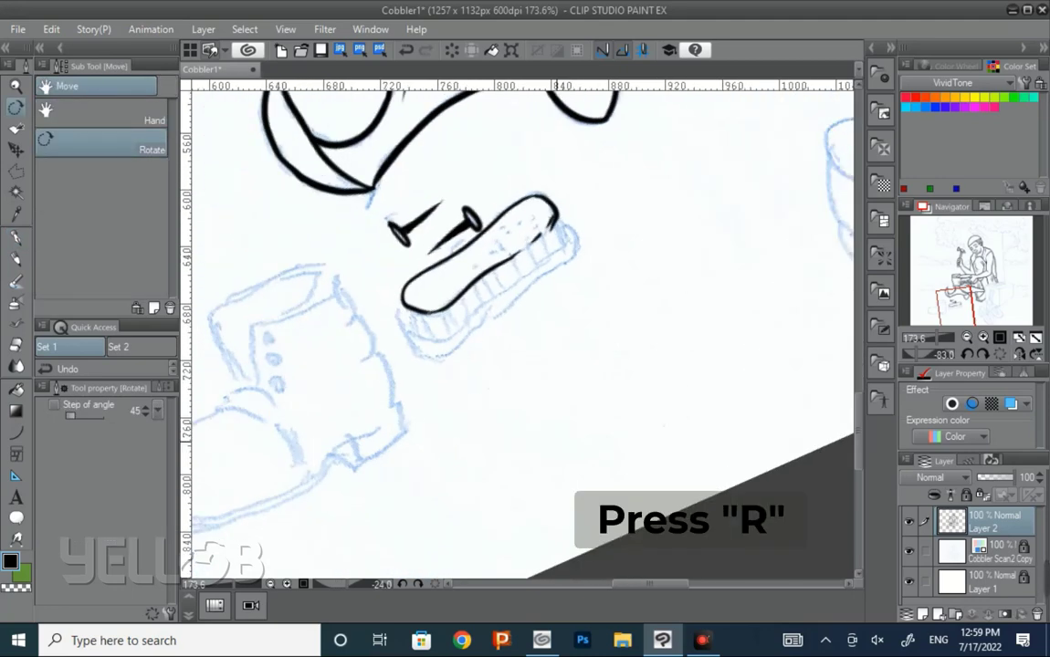
pyautogui.moveTo(598, 237); pyautogui.dragTo(599, 269)
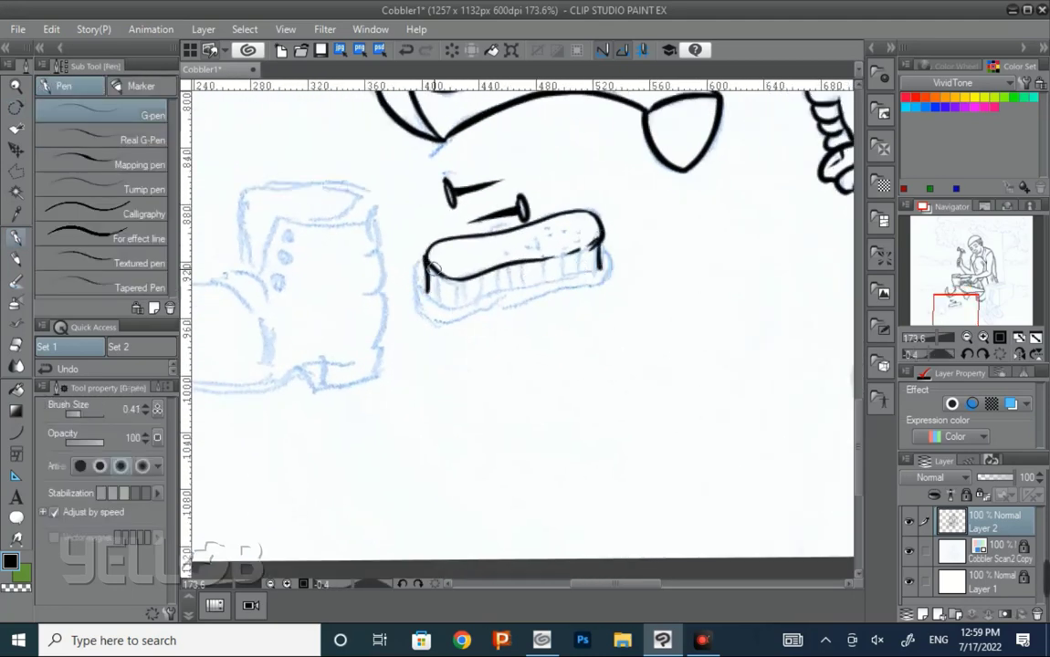
pyautogui.press('r')
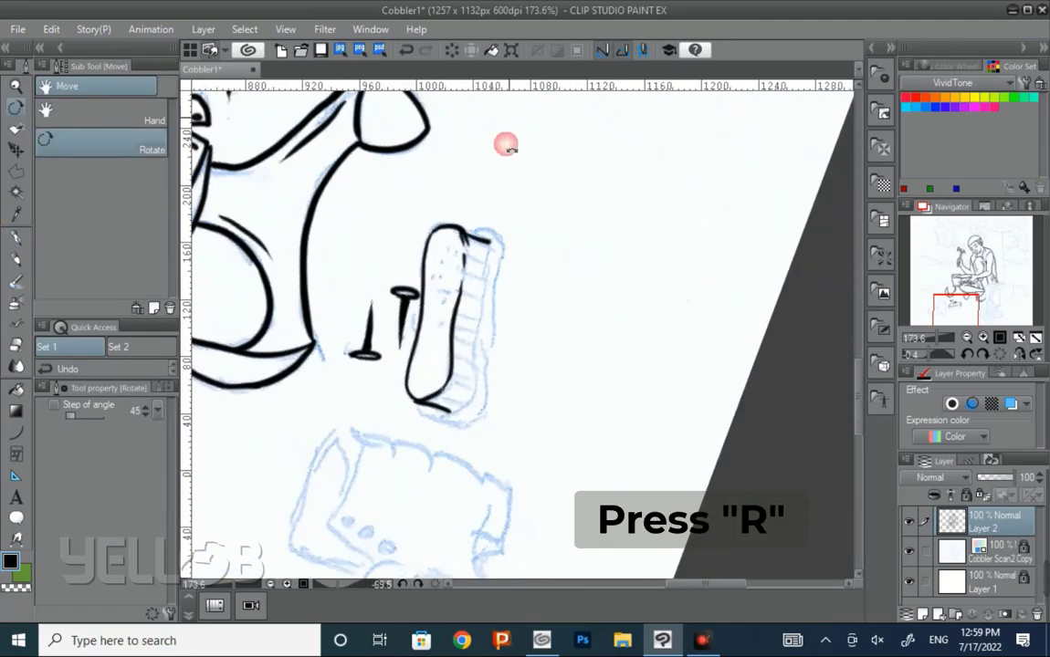
pyautogui.moveTo(485, 240)
pyautogui.mouseDown()
pyautogui.moveTo(475, 356)
pyautogui.moveTo(446, 412)
pyautogui.mouseUp()
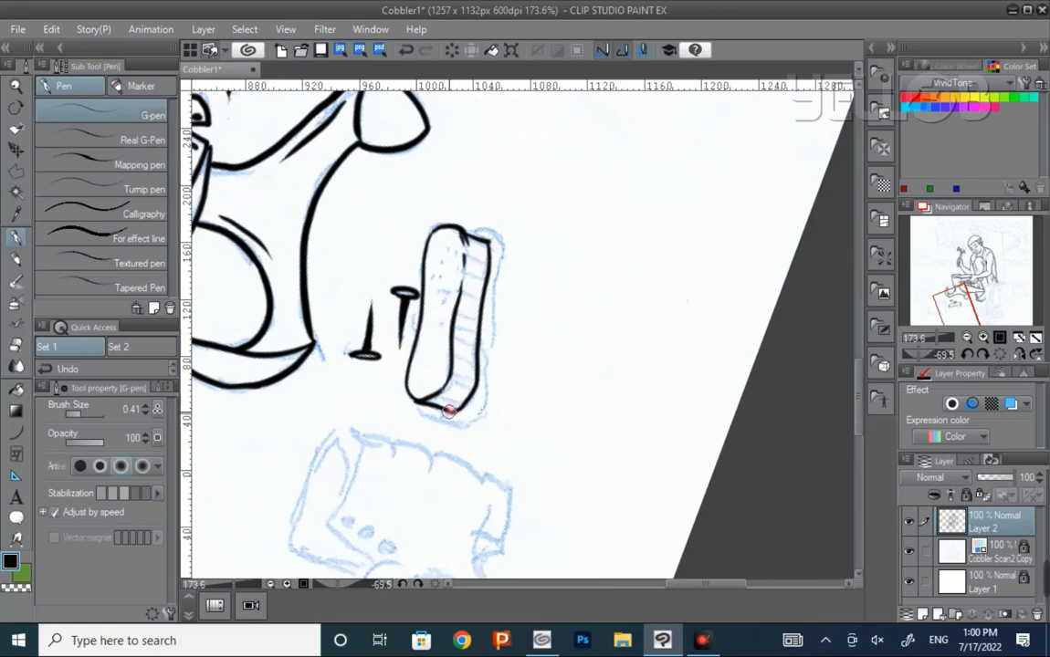
pyautogui.moveTo(489, 233); pyautogui.dragTo(489, 397)
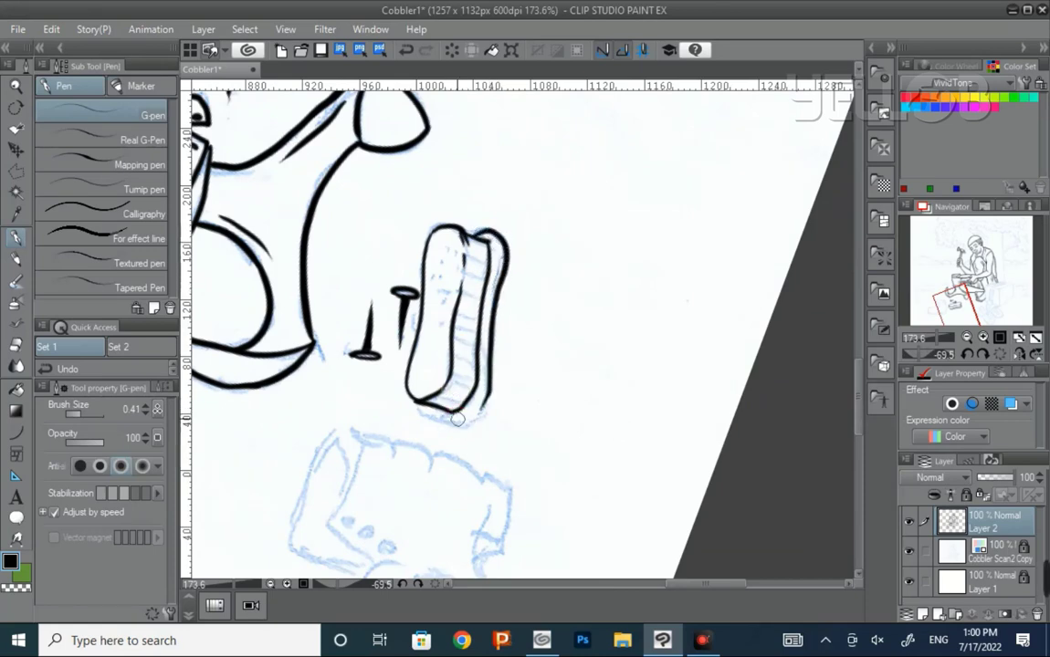
# Step: Hatch the shoe brush's bristles from the right end to the left
pyautogui.press('r')
pyautogui.moveTo(609, 465); pyautogui.dragTo(609, 285)
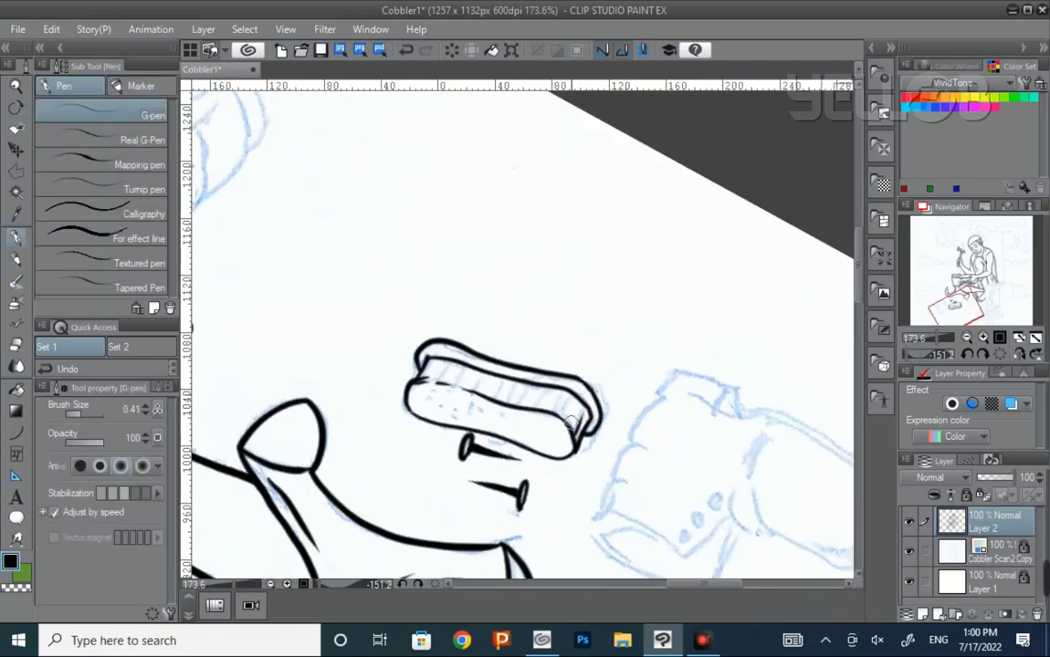
pyautogui.moveTo(577, 400)
pyautogui.mouseDown()
pyautogui.moveTo(571, 425)
pyautogui.moveTo(506, 416)
pyautogui.mouseUp()
pyautogui.moveTo(493, 381); pyautogui.dragTo(490, 402)
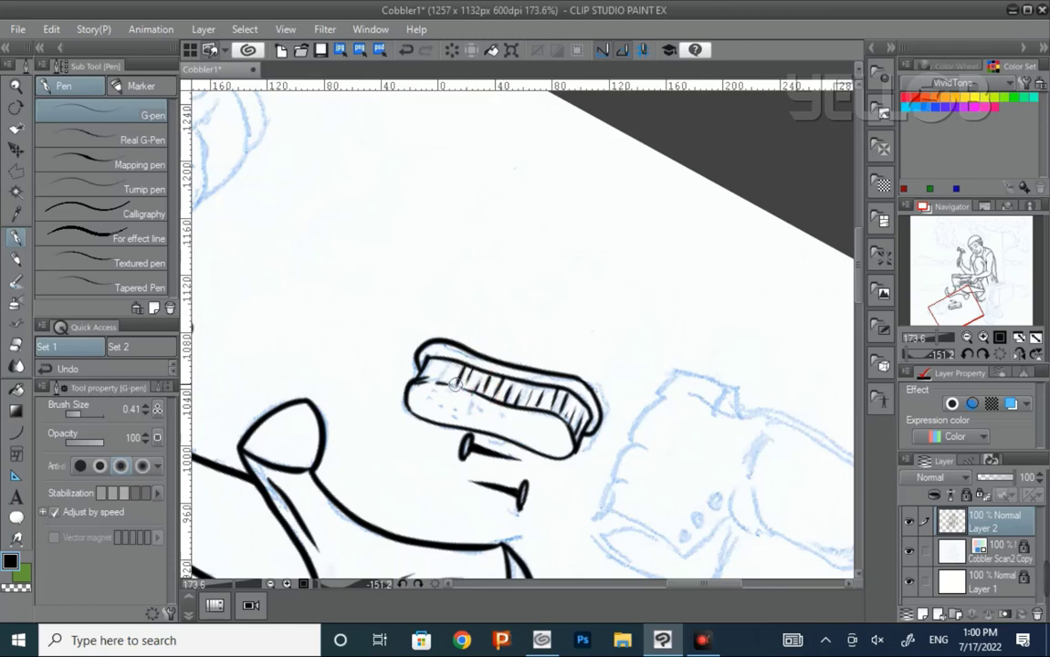
pyautogui.moveTo(444, 386); pyautogui.dragTo(424, 373)
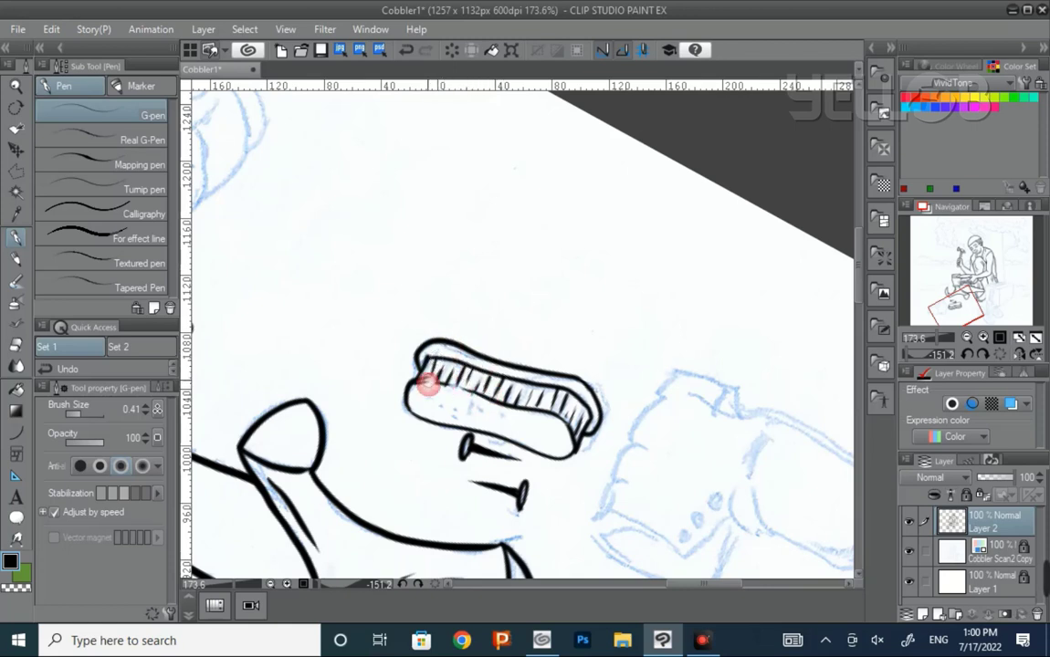
# Step: Stipple black dots down the shoe brush's wooden back with the G-pen
pyautogui.press('r')
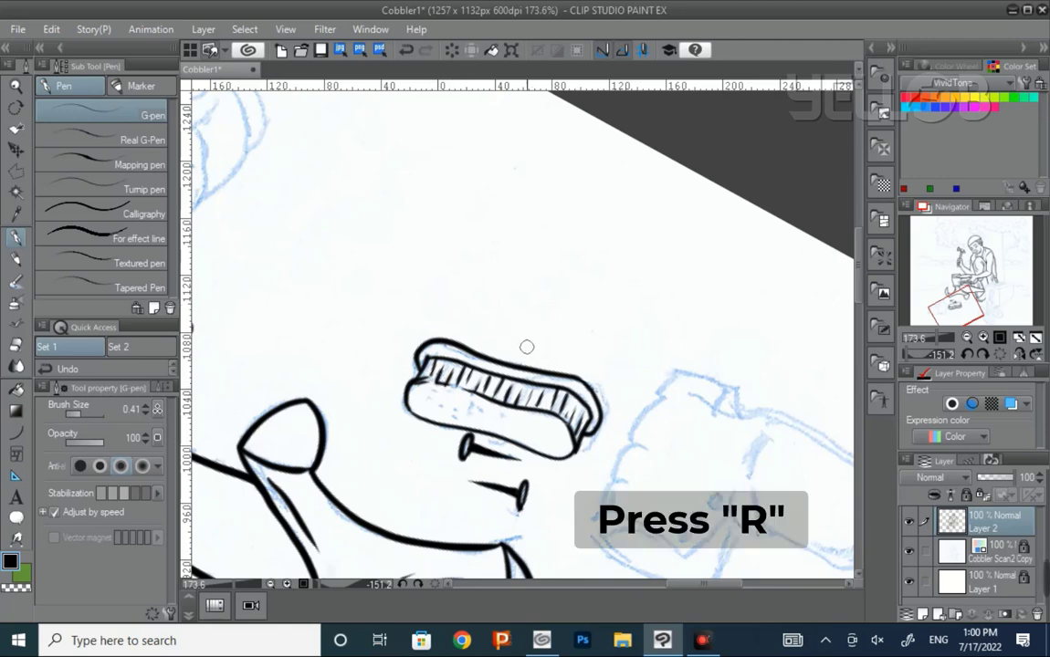
pyautogui.moveTo(528, 347); pyautogui.dragTo(502, 231)
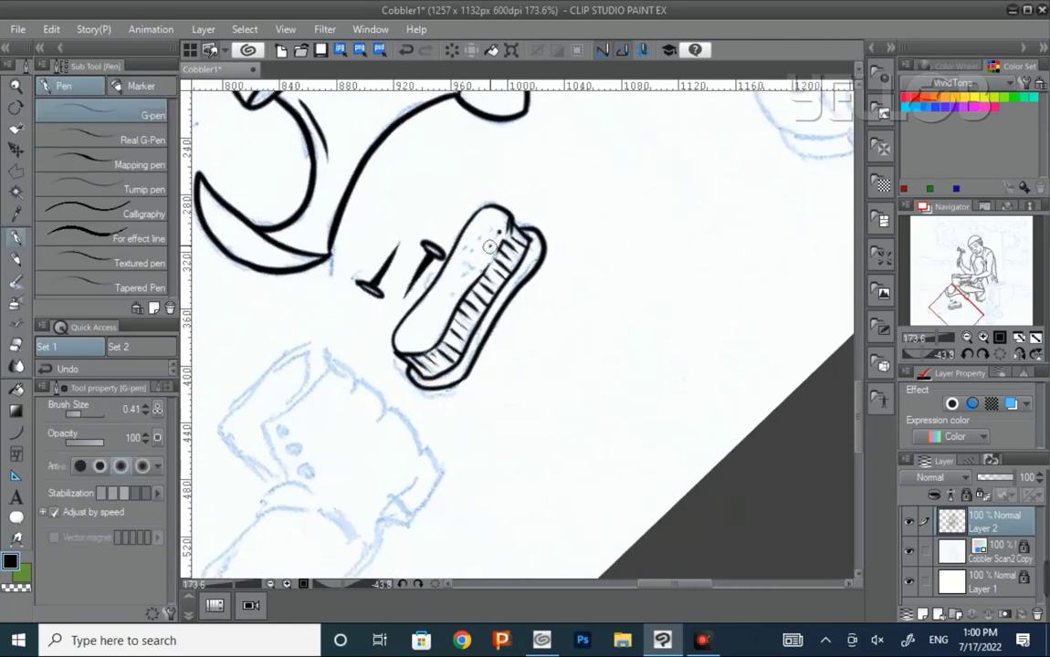
pyautogui.click(490, 220)
pyautogui.click(482, 241)
pyautogui.click(468, 265)
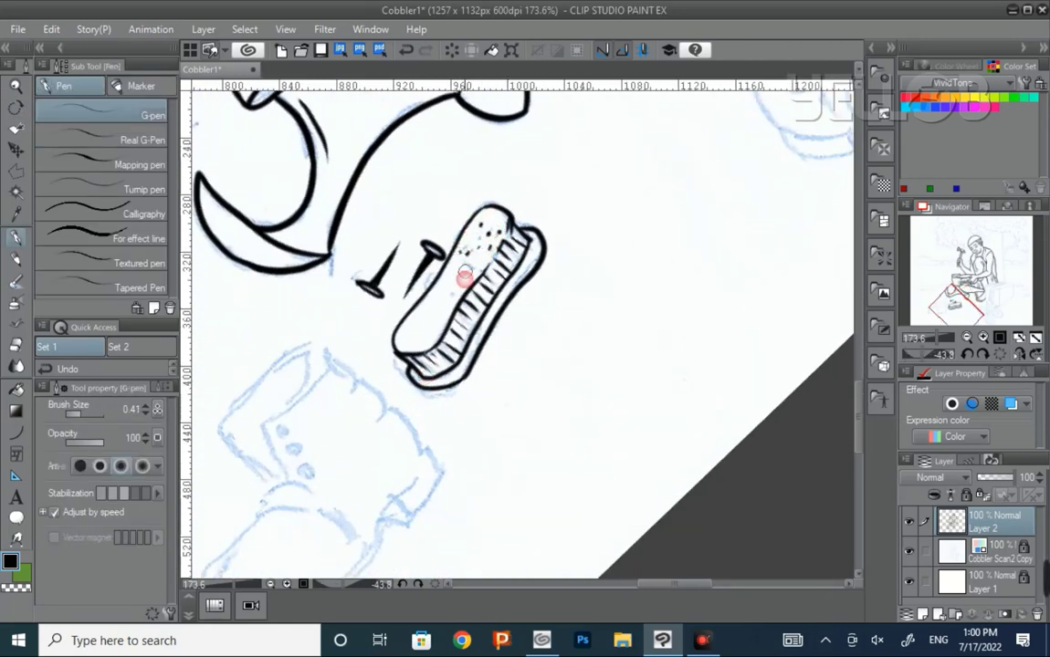
pyautogui.click(478, 248)
pyautogui.click(462, 234)
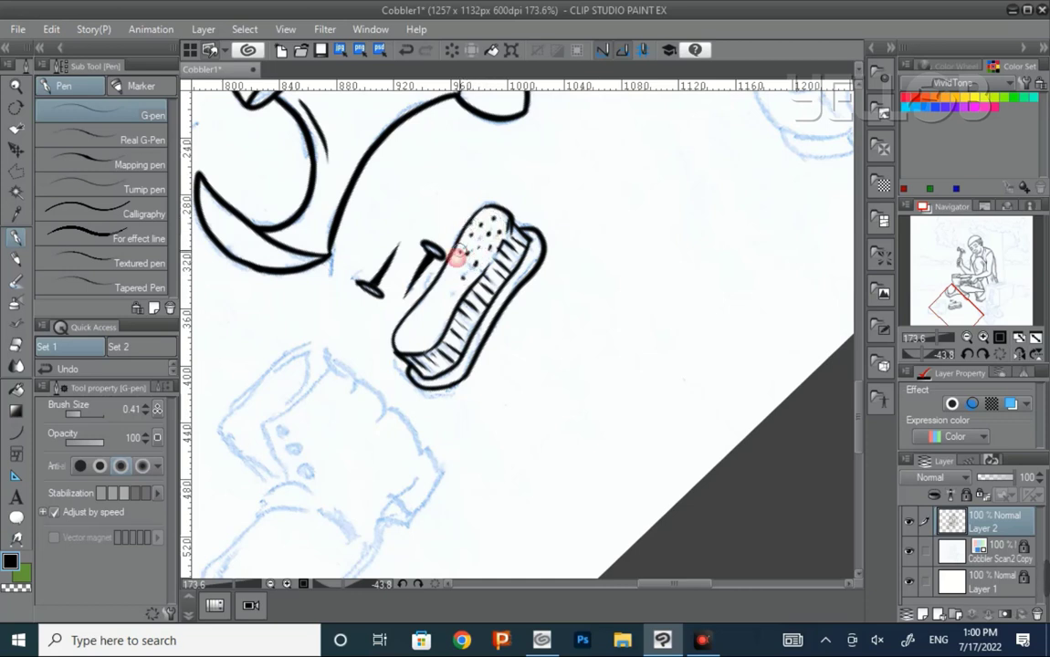
pyautogui.click(439, 286)
pyautogui.click(453, 296)
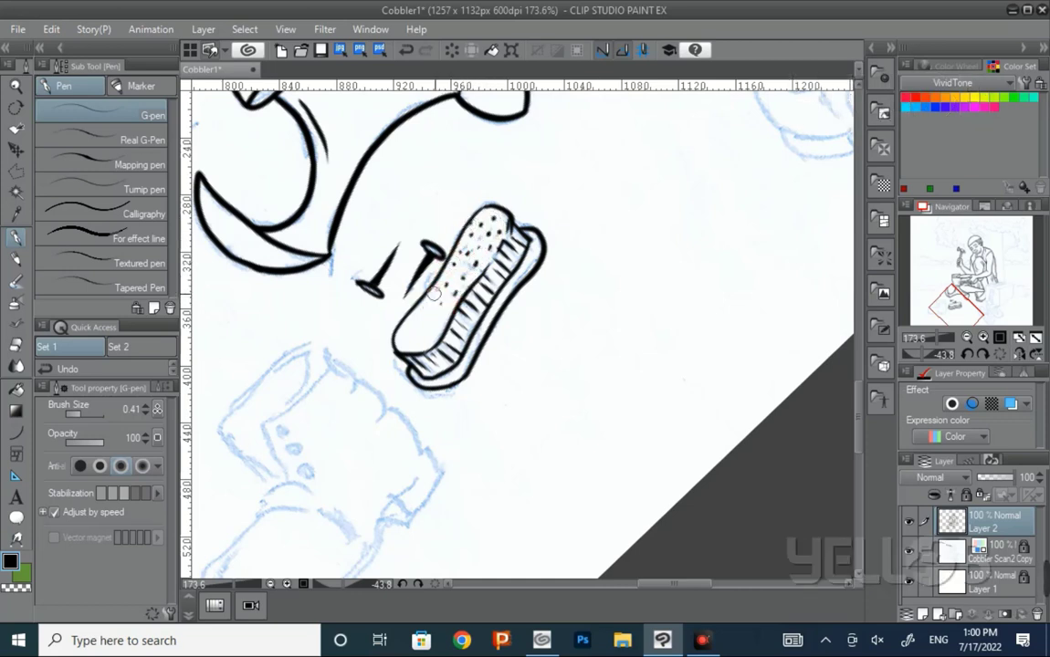
# Step: Ink the boot's left edge and the loop's inner line, undoing a doubled stroke
pyautogui.scroll(-3, 442, 269)
pyautogui.scroll(-3, 442, 269)
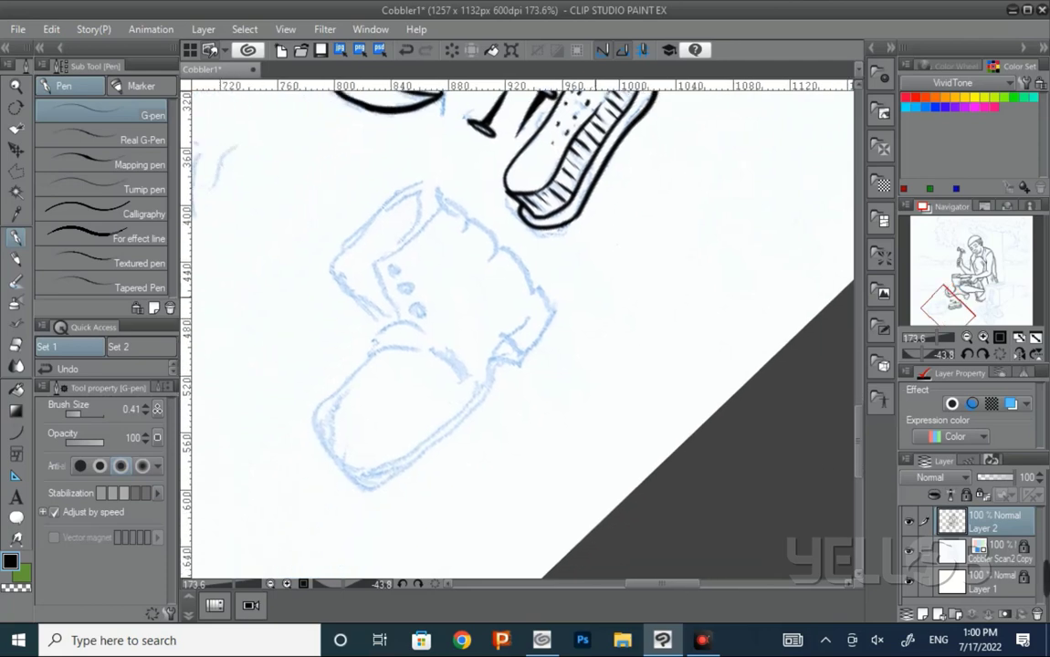
pyautogui.moveTo(632, 398); pyautogui.dragTo(590, 326)
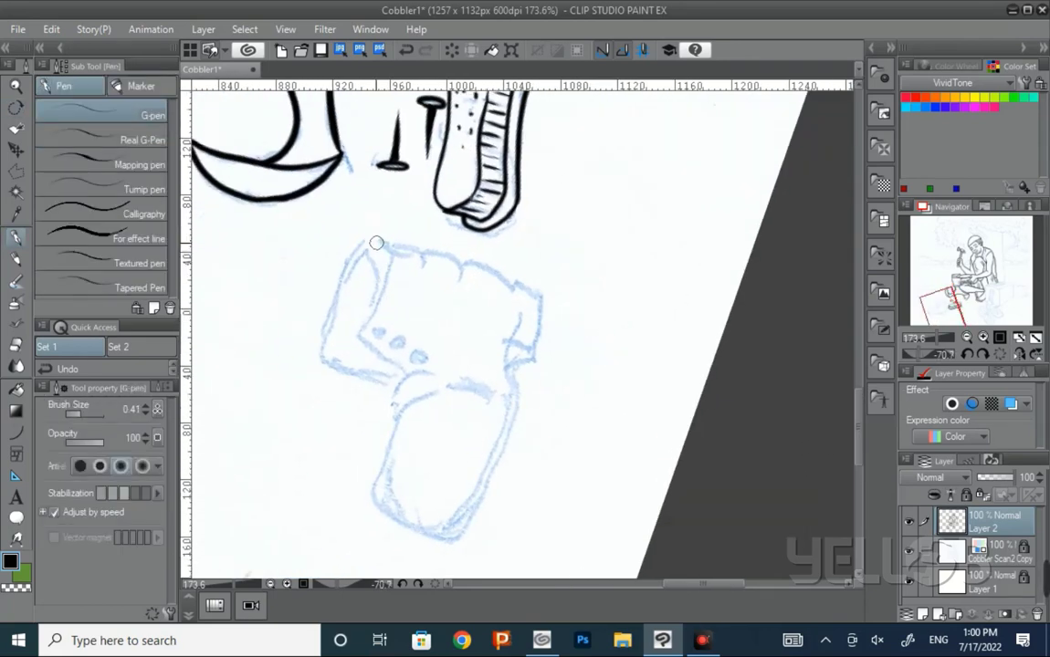
pyautogui.moveTo(378, 246); pyautogui.dragTo(361, 338)
pyautogui.moveTo(363, 240)
pyautogui.mouseDown()
pyautogui.moveTo(335, 281)
pyautogui.moveTo(320, 358)
pyautogui.mouseUp()
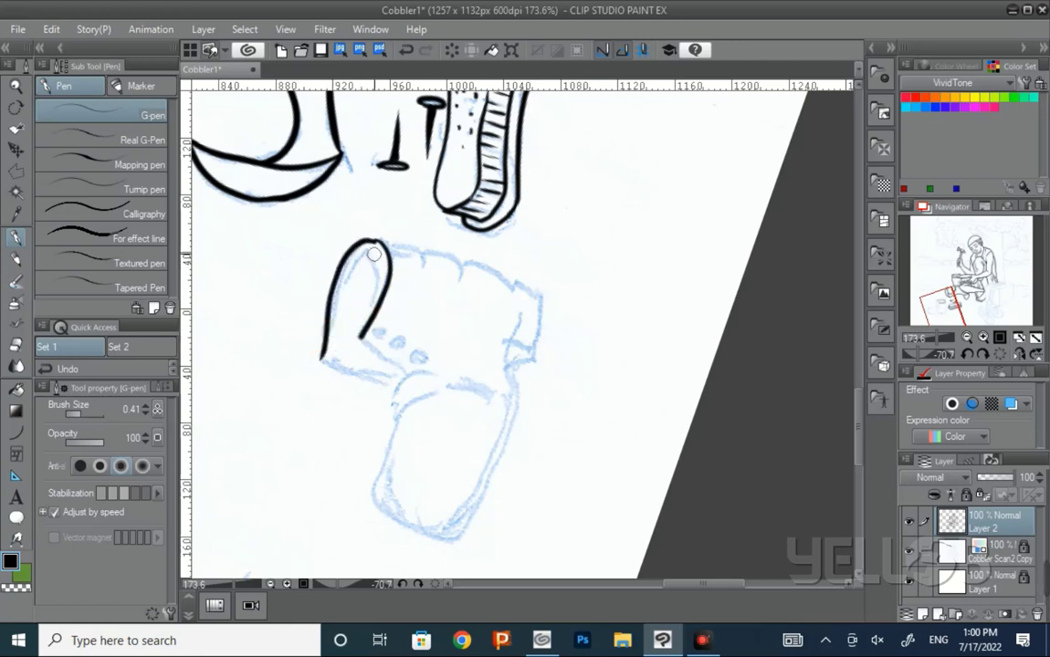
pyautogui.moveTo(373, 242); pyautogui.dragTo(382, 250)
pyautogui.moveTo(337, 324)
pyautogui.mouseDown()
pyautogui.moveTo(360, 248)
pyautogui.moveTo(321, 368)
pyautogui.mouseUp()
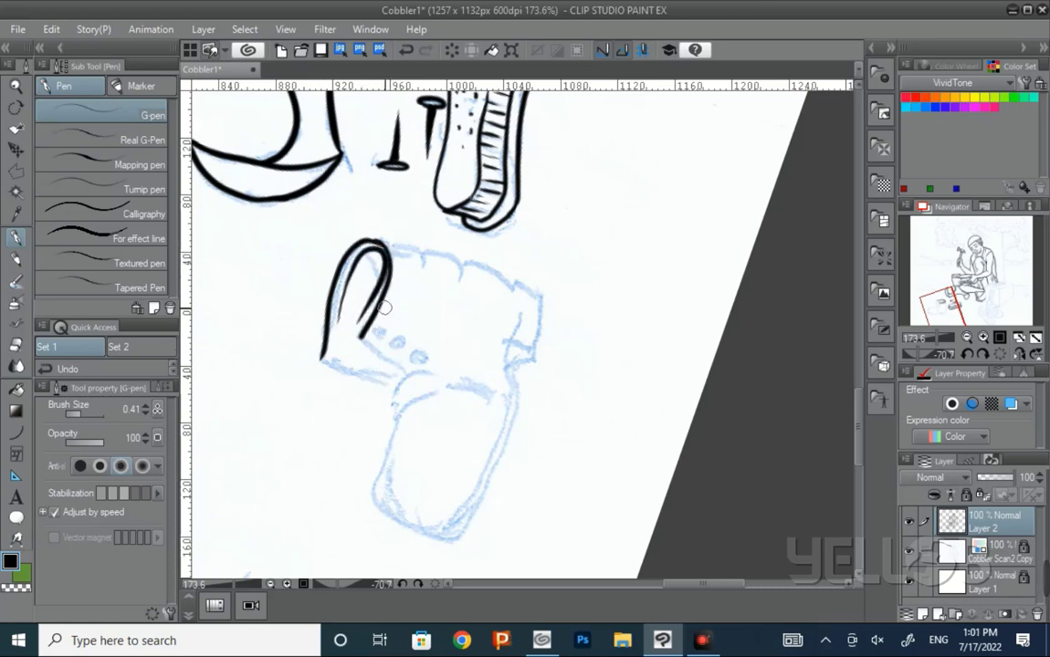
pyautogui.hotkey('ctrl', 'z')
pyautogui.moveTo(340, 313)
pyautogui.mouseDown()
pyautogui.moveTo(351, 262)
pyautogui.moveTo(365, 260)
pyautogui.moveTo(369, 299)
pyautogui.mouseUp()
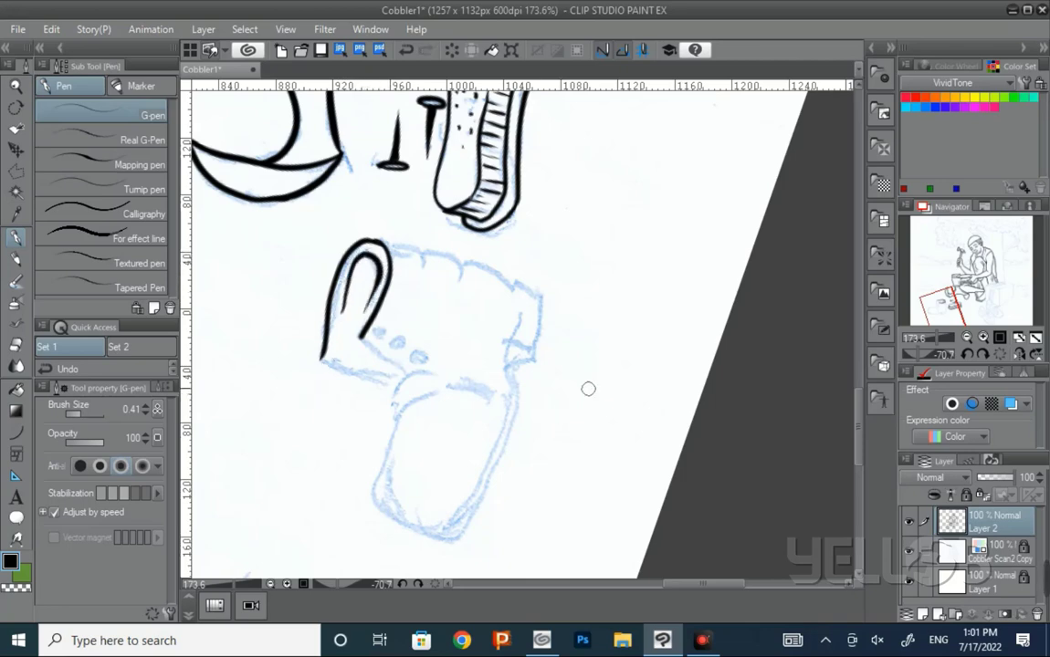
# Step: Ink the boot's collar, instep curve and both sides of the upper
pyautogui.press('r')
pyautogui.moveTo(666, 371); pyautogui.dragTo(525, 438)
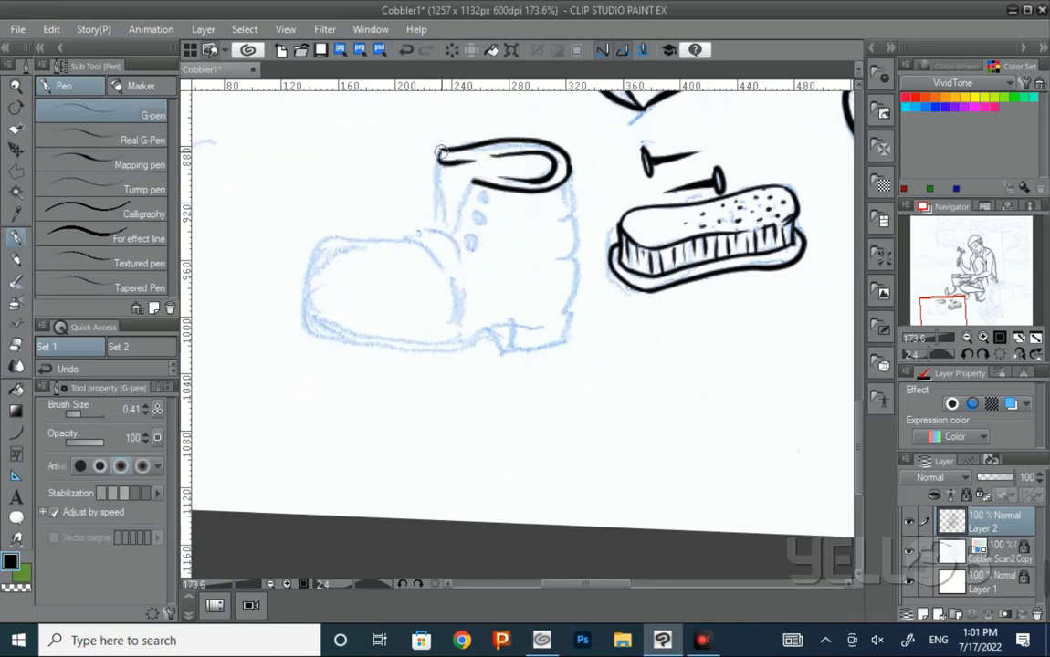
pyautogui.moveTo(440, 154)
pyautogui.mouseDown()
pyautogui.moveTo(442, 232)
pyautogui.moveTo(454, 235)
pyautogui.moveTo(481, 203)
pyautogui.moveTo(475, 232)
pyautogui.mouseUp()
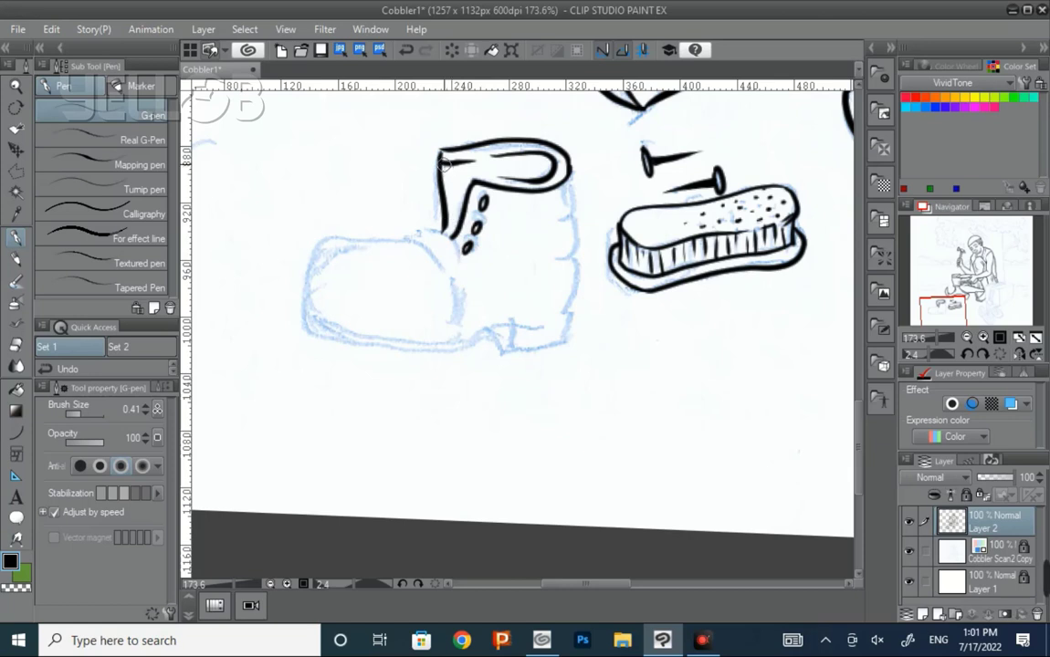
pyautogui.moveTo(444, 163); pyautogui.dragTo(447, 229)
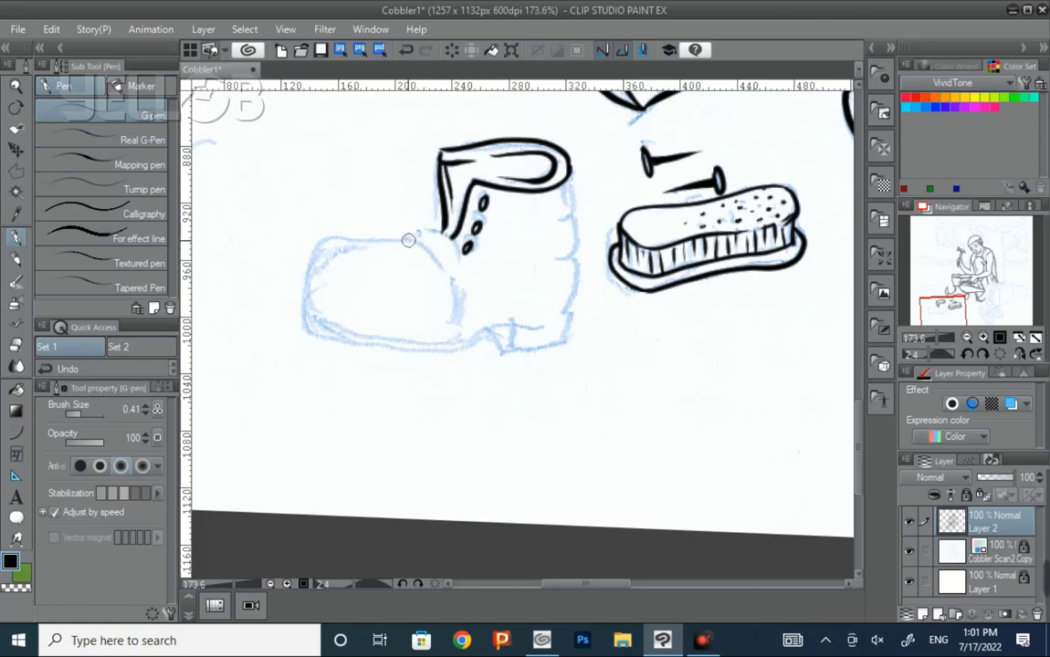
pyautogui.moveTo(465, 265)
pyautogui.mouseDown()
pyautogui.moveTo(410, 240)
pyautogui.moveTo(448, 267)
pyautogui.mouseUp()
pyautogui.moveTo(565, 164)
pyautogui.mouseDown()
pyautogui.moveTo(551, 225)
pyautogui.moveTo(563, 313)
pyautogui.moveTo(522, 314)
pyautogui.moveTo(540, 470)
pyautogui.mouseUp()
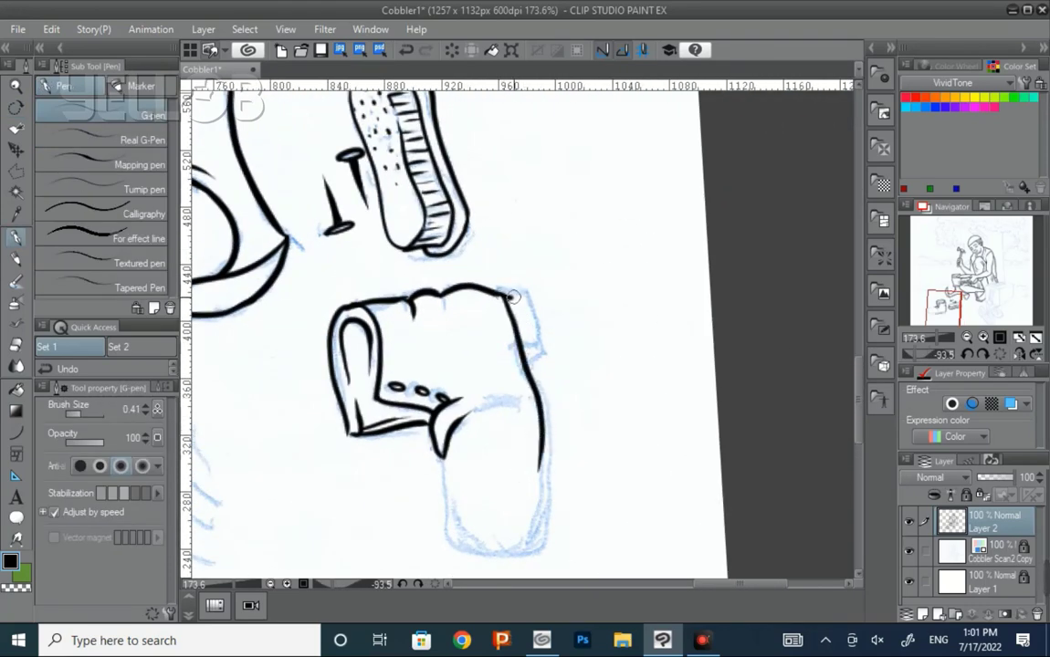
pyautogui.moveTo(513, 297)
pyautogui.mouseDown()
pyautogui.moveTo(530, 301)
pyautogui.moveTo(535, 388)
pyautogui.mouseUp()
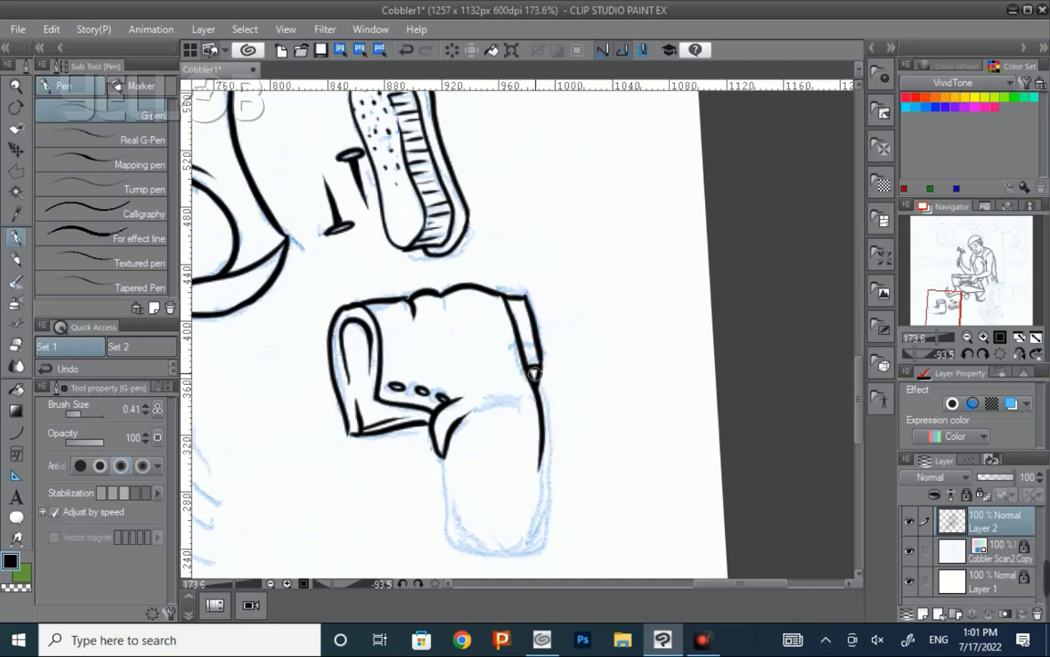
# Step: Ink the boot's toe-cap joint down to the sole and trace the toe curve
pyautogui.press('r')
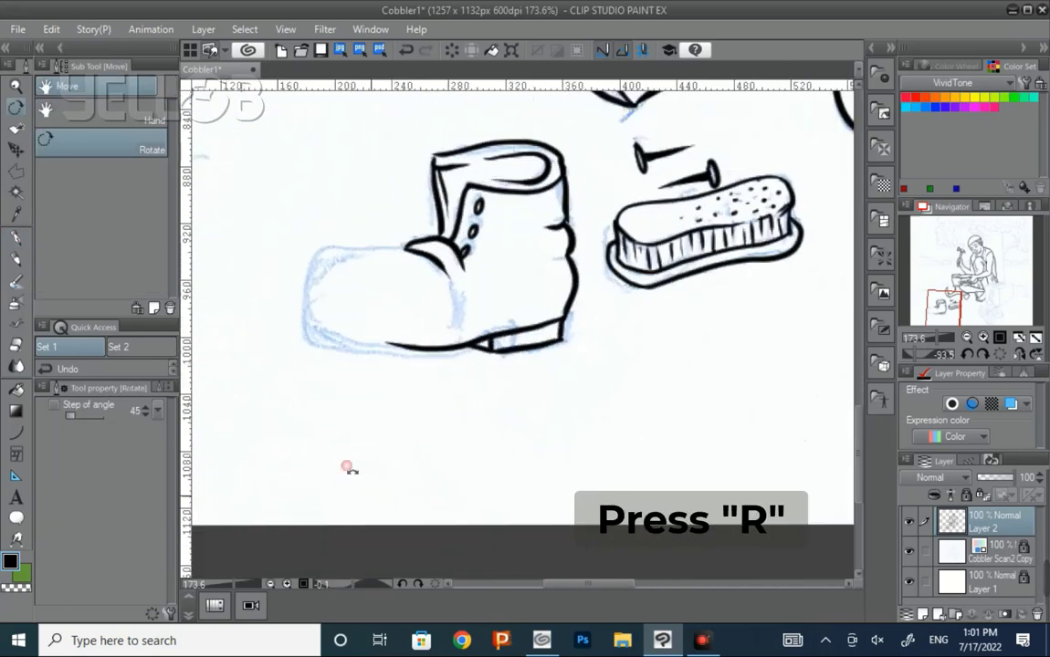
pyautogui.moveTo(441, 260); pyautogui.dragTo(451, 346)
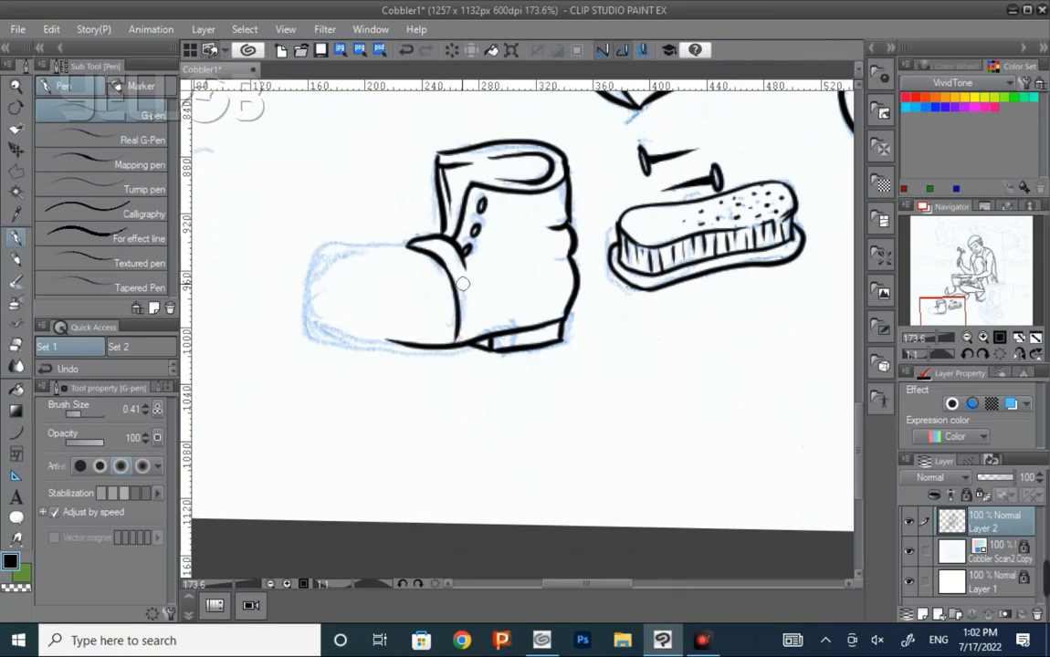
pyautogui.moveTo(463, 284)
pyautogui.mouseDown()
pyautogui.moveTo(464, 343)
pyautogui.moveTo(593, 214)
pyautogui.mouseUp()
pyautogui.press('r')
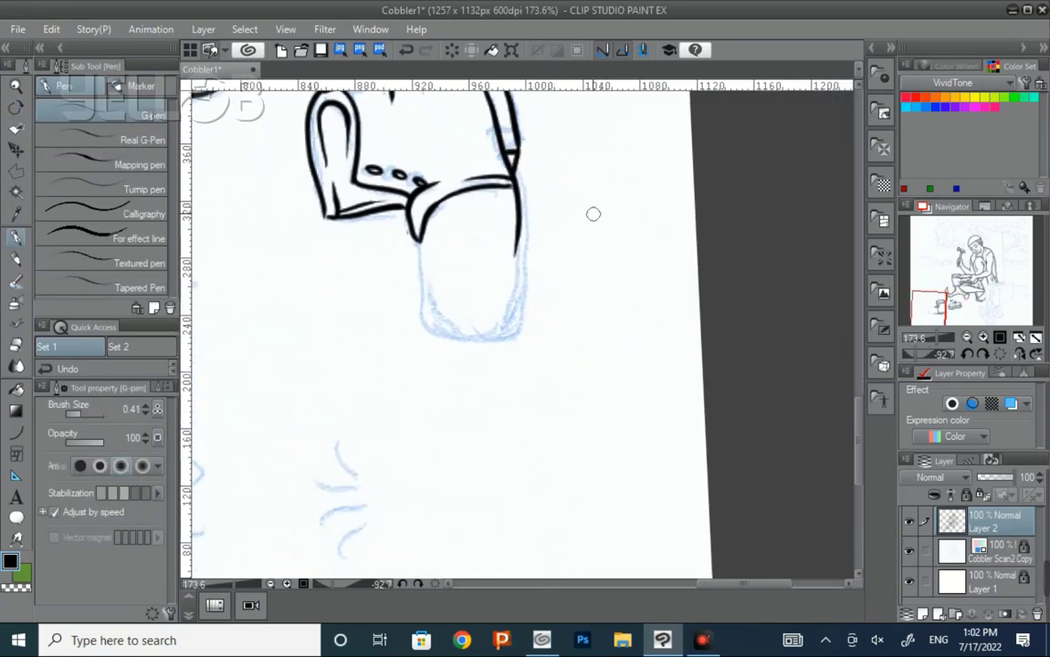
pyautogui.moveTo(417, 233); pyautogui.dragTo(461, 335)
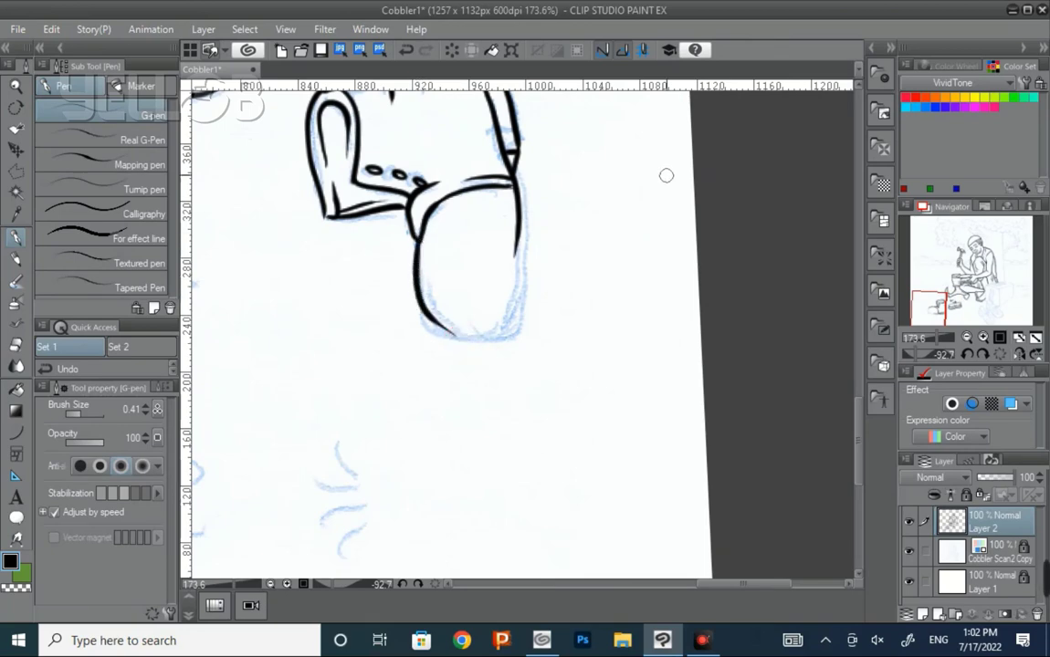
pyautogui.press('r')
pyautogui.moveTo(585, 216)
pyautogui.mouseDown()
pyautogui.moveTo(648, 361)
pyautogui.moveTo(544, 435)
pyautogui.mouseUp()
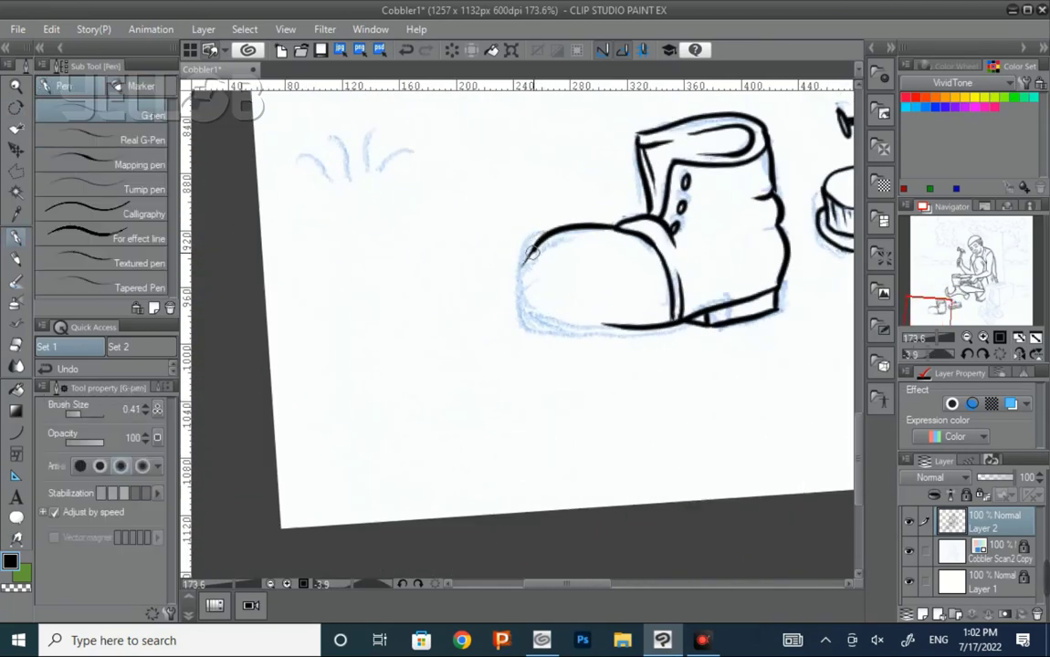
# Step: Ink the boot's upper-left edge and join it to the top curve
pyautogui.moveTo(547, 235)
pyautogui.mouseDown()
pyautogui.moveTo(521, 297)
pyautogui.moveTo(526, 318)
pyautogui.moveTo(635, 441)
pyautogui.moveTo(539, 250)
pyautogui.mouseUp()
pyautogui.press('r')
pyautogui.moveTo(436, 146); pyautogui.dragTo(404, 219)
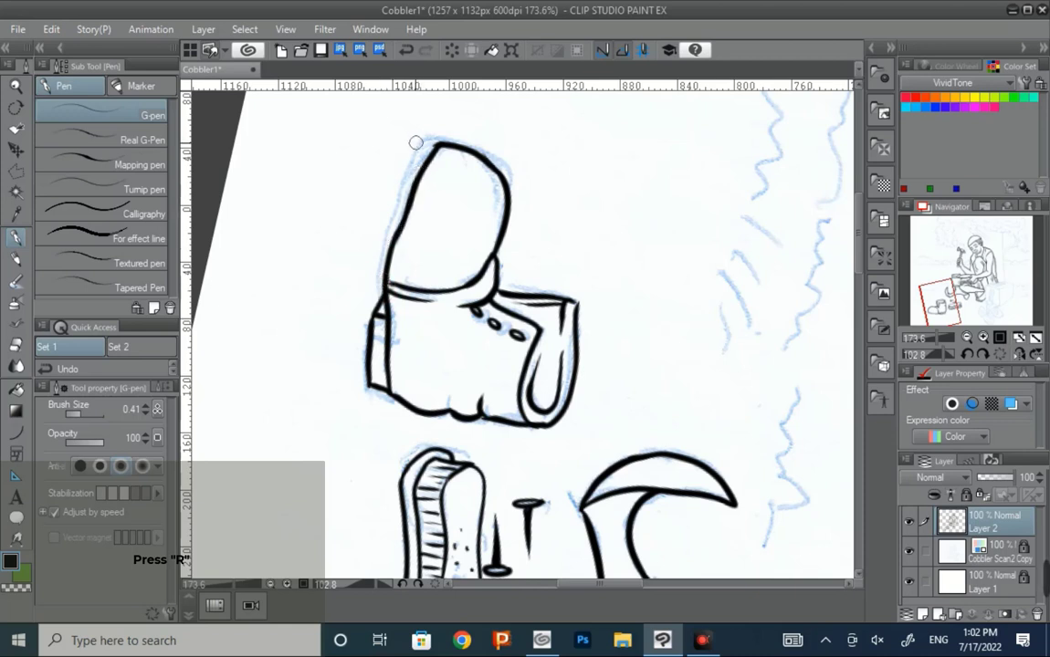
pyautogui.moveTo(420, 144)
pyautogui.mouseDown()
pyautogui.moveTo(389, 221)
pyautogui.moveTo(380, 313)
pyautogui.mouseUp()
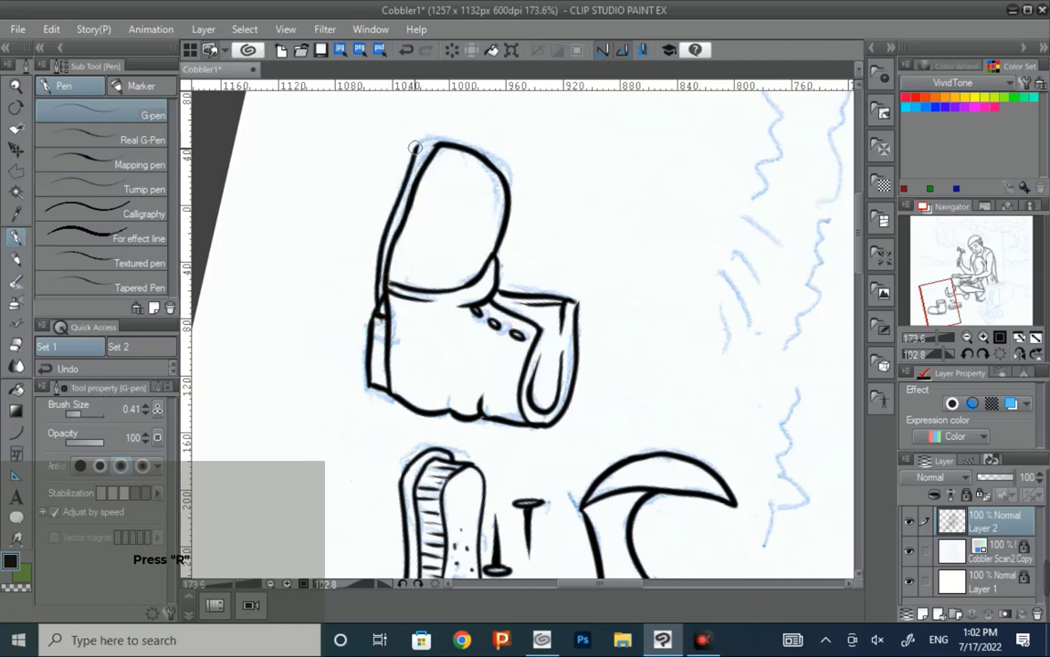
pyautogui.moveTo(416, 148)
pyautogui.mouseDown()
pyautogui.moveTo(454, 135)
pyautogui.moveTo(434, 151)
pyautogui.mouseUp()
# Step: Erase the stray left-edge ink and the messy join on the sole line
pyautogui.press('e')
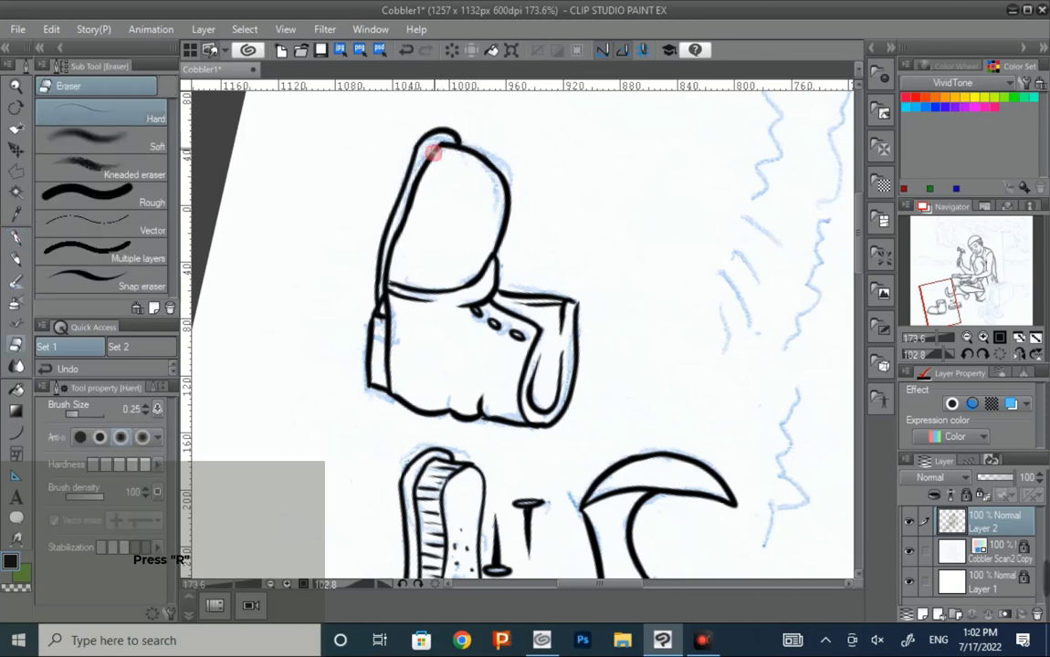
pyautogui.moveTo(380, 292)
pyautogui.mouseDown()
pyautogui.moveTo(381, 323)
pyautogui.moveTo(474, 457)
pyautogui.mouseUp()
pyautogui.press('r')
pyautogui.press('p')
pyautogui.scroll(-5, 701, 406)
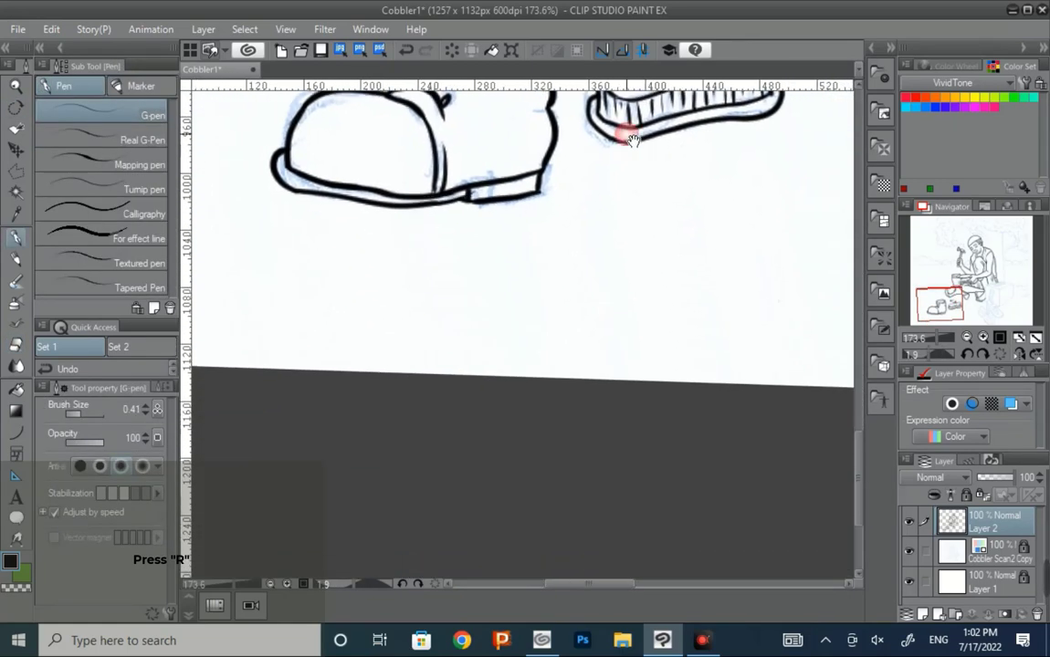
pyautogui.press('r')
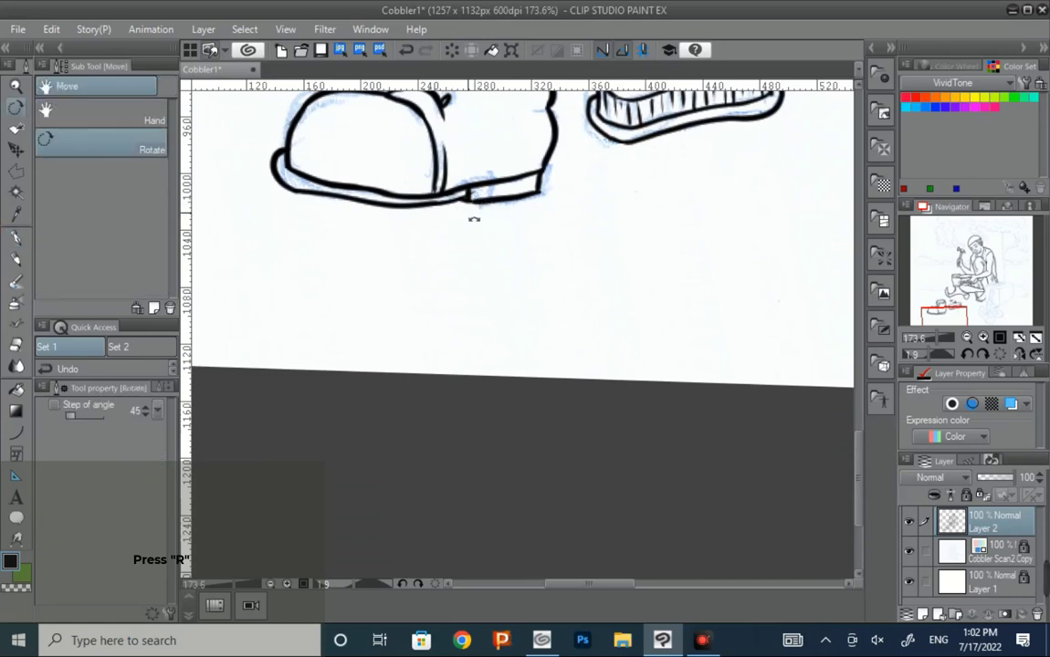
pyautogui.press('p')
pyautogui.press('e')
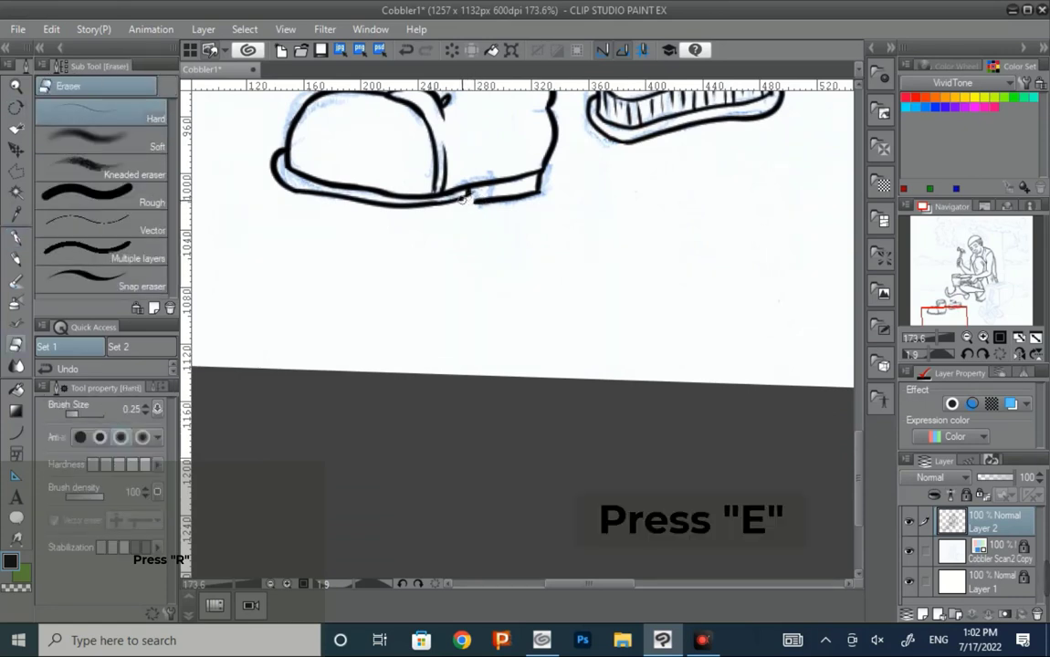
pyautogui.moveTo(463, 198); pyautogui.dragTo(474, 191)
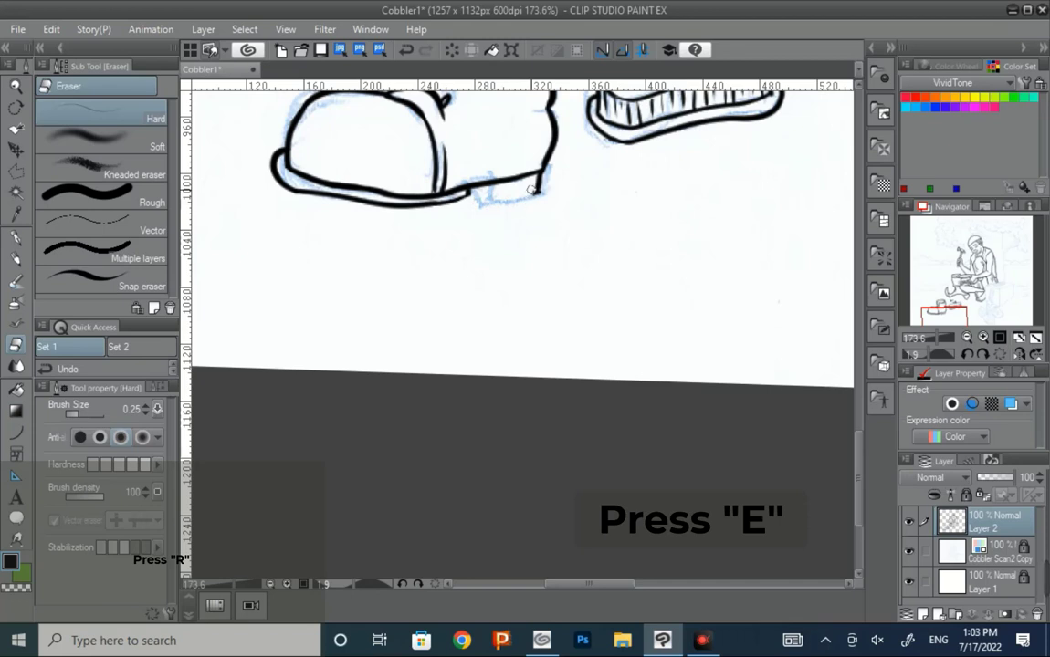
# Step: Ink a short vertical G-pen line down the boot heel and clean up stray ink
pyautogui.press('p')
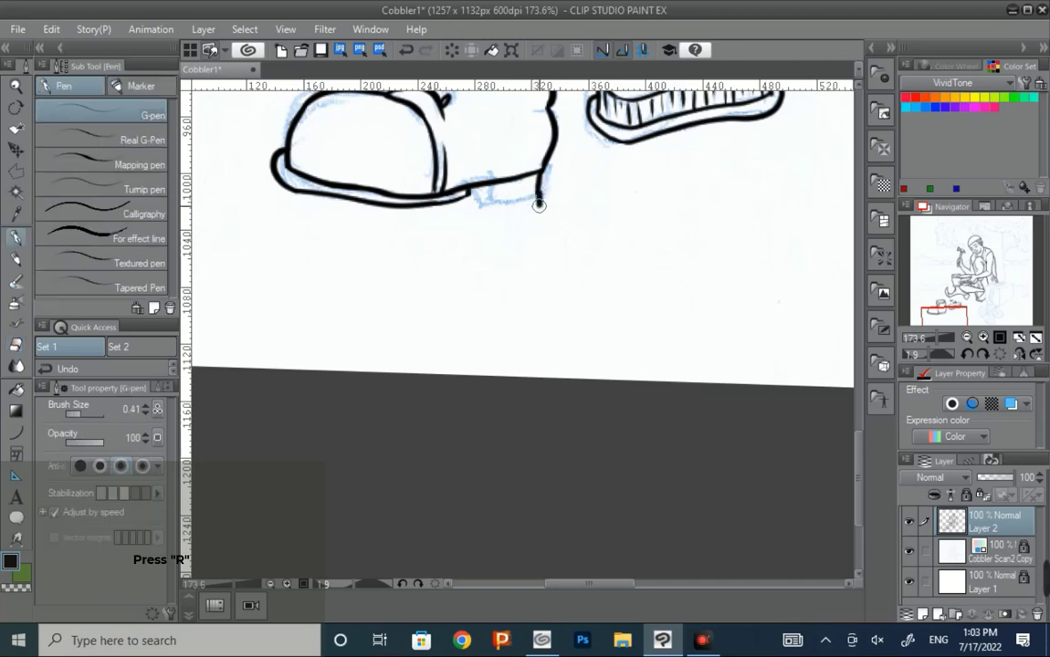
pyautogui.moveTo(464, 191); pyautogui.dragTo(465, 217)
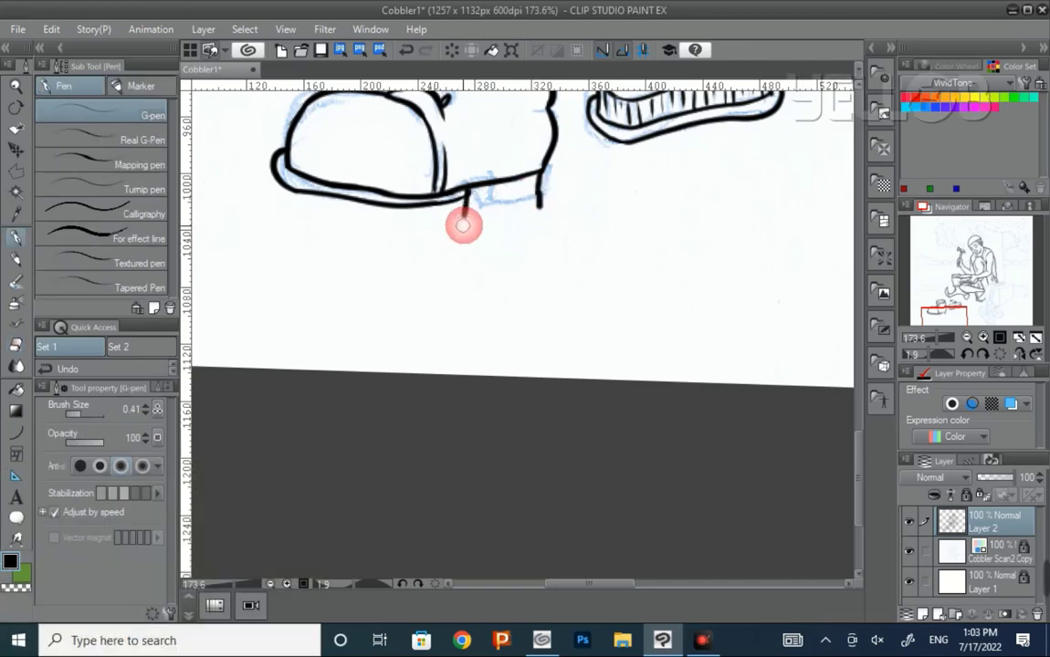
pyautogui.press('r')
pyautogui.moveTo(596, 374)
pyautogui.mouseDown()
pyautogui.moveTo(394, 297)
pyautogui.moveTo(394, 363)
pyautogui.mouseUp()
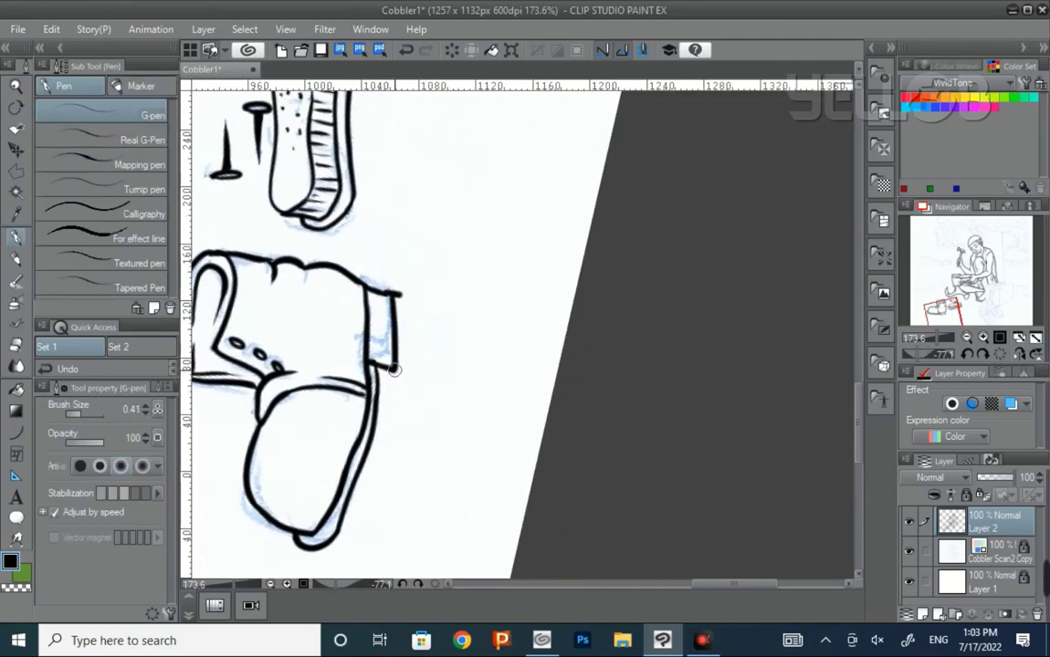
pyautogui.press('e')
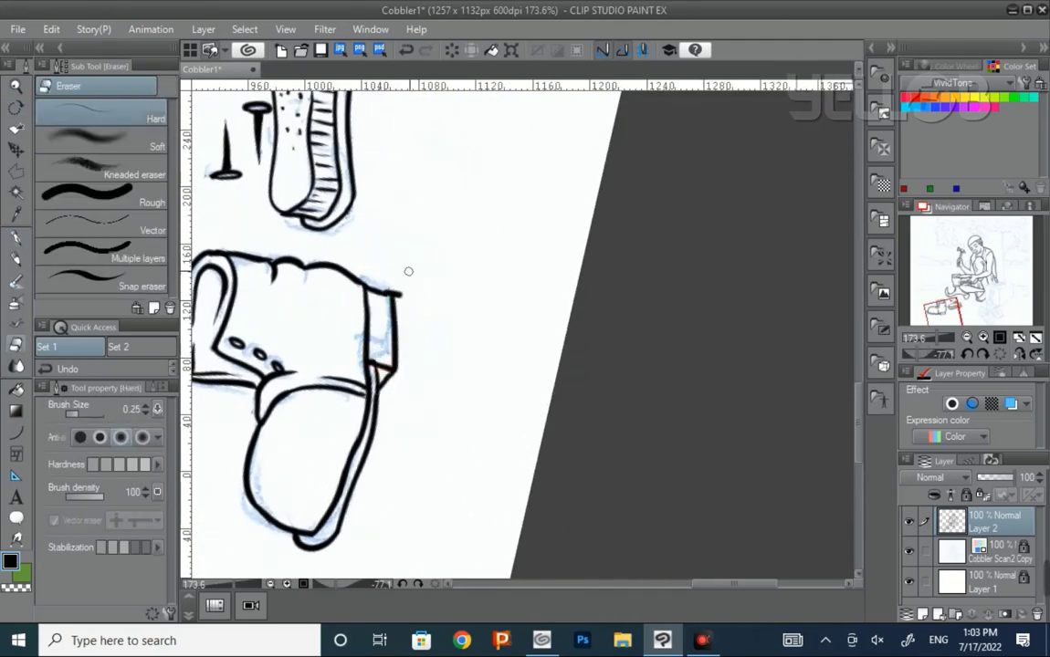
pyautogui.press('p')
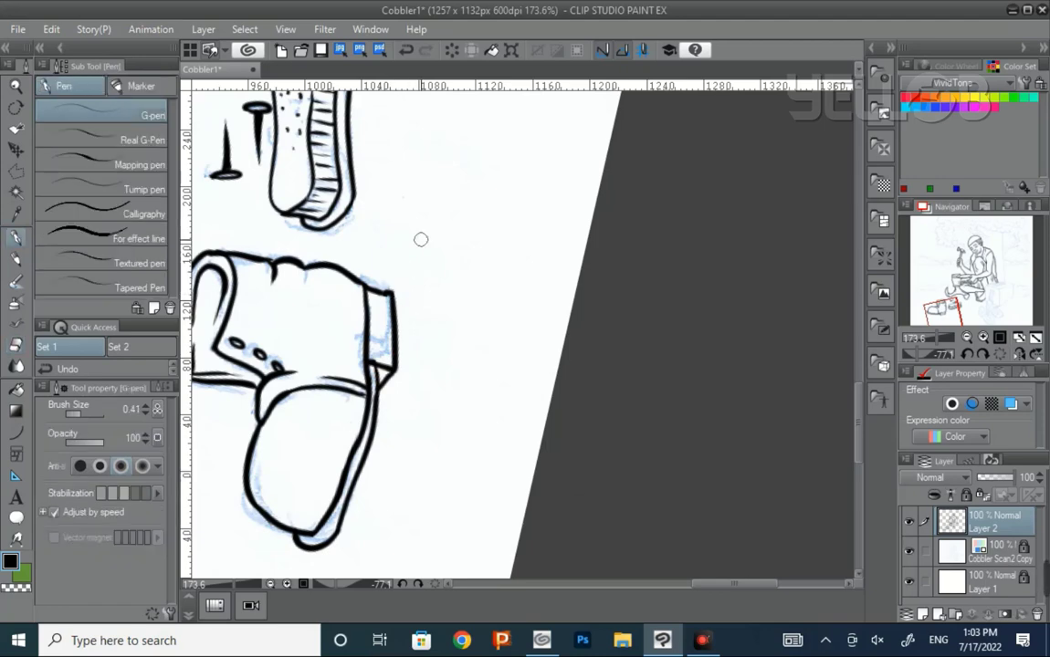
# Step: Ink a short line on the boot's ankle and a curve inside its toe
pyautogui.press('r')
pyautogui.moveTo(595, 373); pyautogui.dragTo(516, 459)
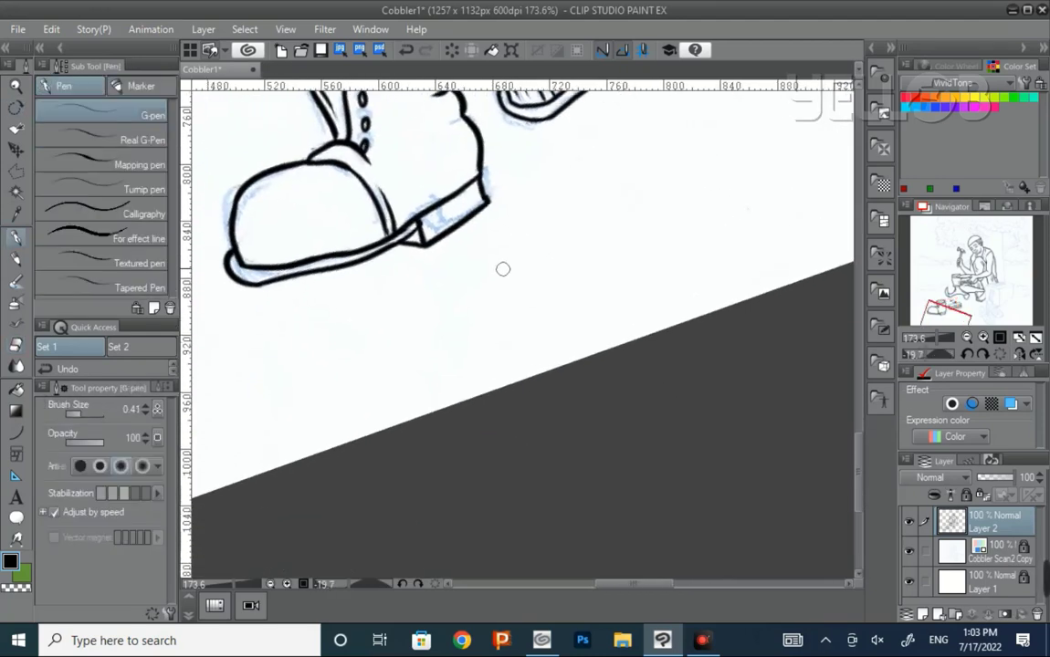
pyautogui.moveTo(502, 269); pyautogui.dragTo(542, 353)
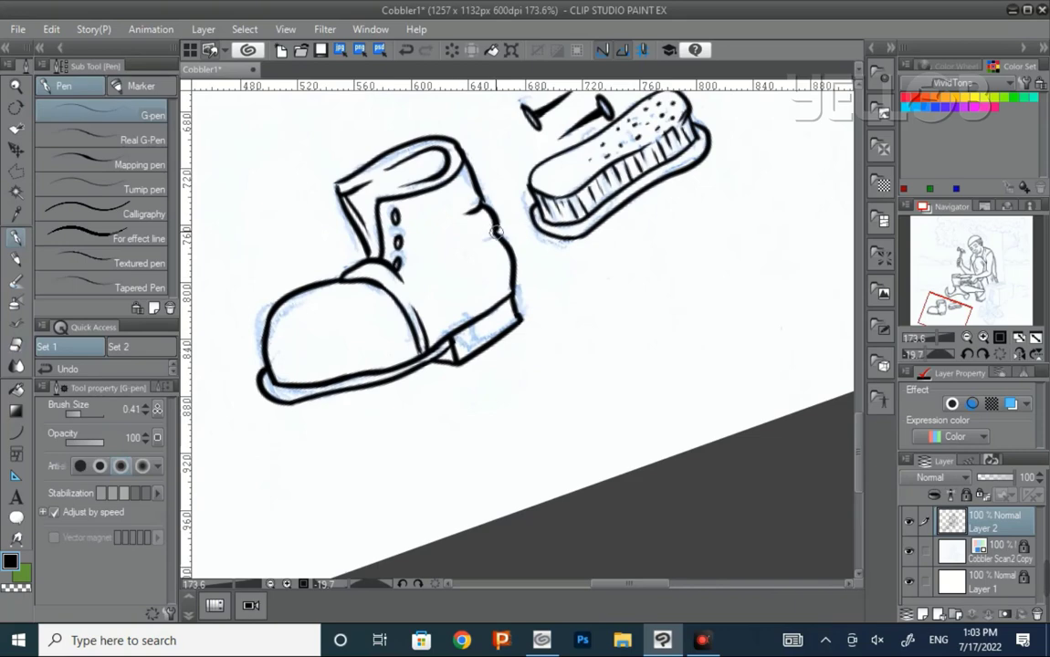
pyautogui.moveTo(499, 236); pyautogui.dragTo(473, 243)
pyautogui.moveTo(266, 358)
pyautogui.mouseDown()
pyautogui.moveTo(329, 301)
pyautogui.moveTo(712, 305)
pyautogui.mouseUp()
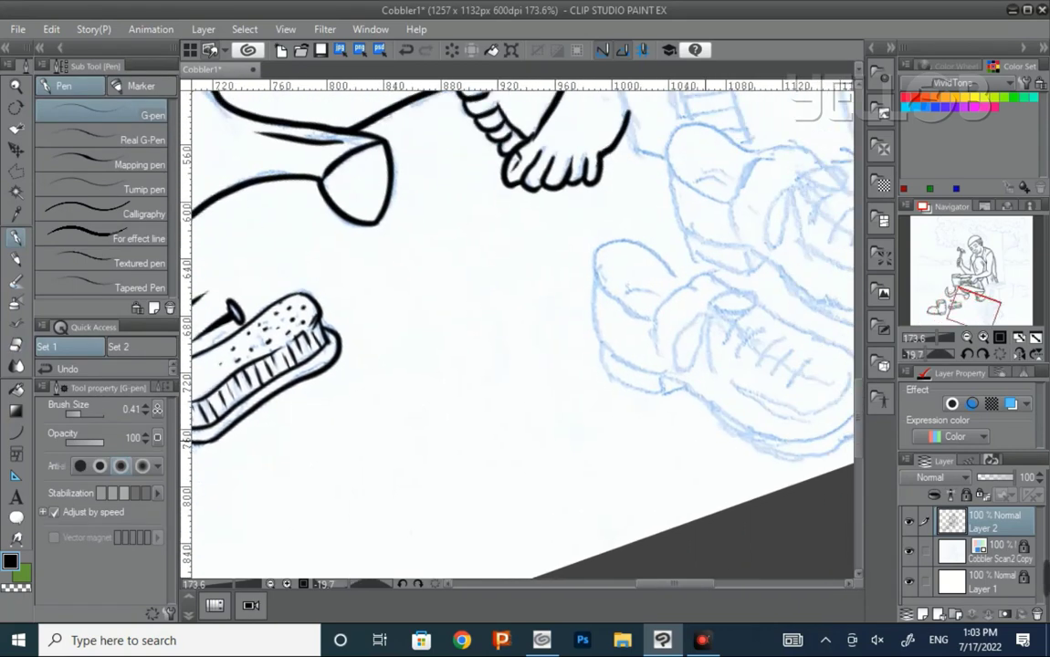
# Step: Ink the sneaker's toe arch, its inner toe curve, left side and toe cap front line
pyautogui.press('r')
pyautogui.moveTo(703, 368)
pyautogui.mouseDown()
pyautogui.moveTo(604, 462)
pyautogui.moveTo(569, 436)
pyautogui.mouseUp()
pyautogui.moveTo(434, 138); pyautogui.dragTo(420, 220)
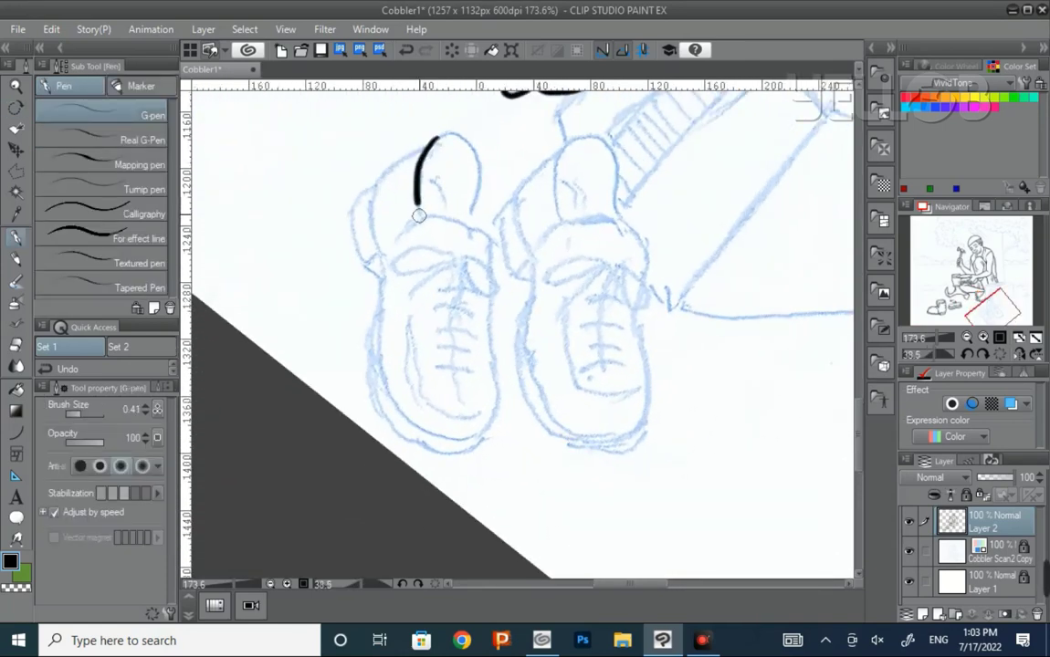
pyautogui.moveTo(454, 131)
pyautogui.mouseDown()
pyautogui.moveTo(469, 156)
pyautogui.moveTo(472, 228)
pyautogui.mouseUp()
pyautogui.moveTo(430, 176)
pyautogui.mouseDown()
pyautogui.moveTo(442, 217)
pyautogui.moveTo(480, 183)
pyautogui.mouseUp()
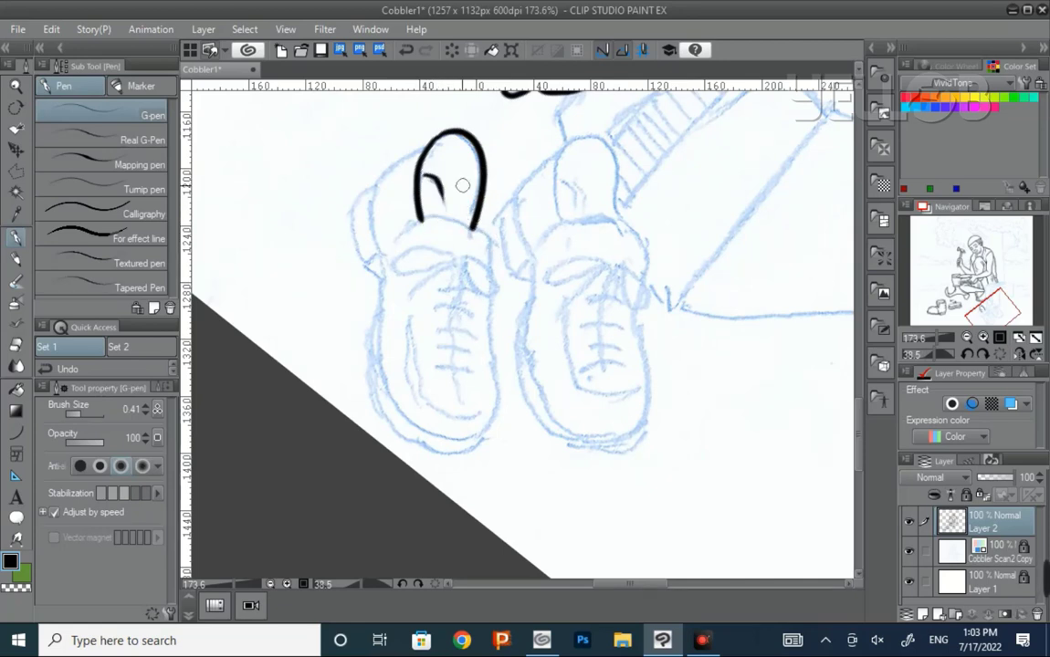
pyautogui.moveTo(382, 176); pyautogui.dragTo(384, 278)
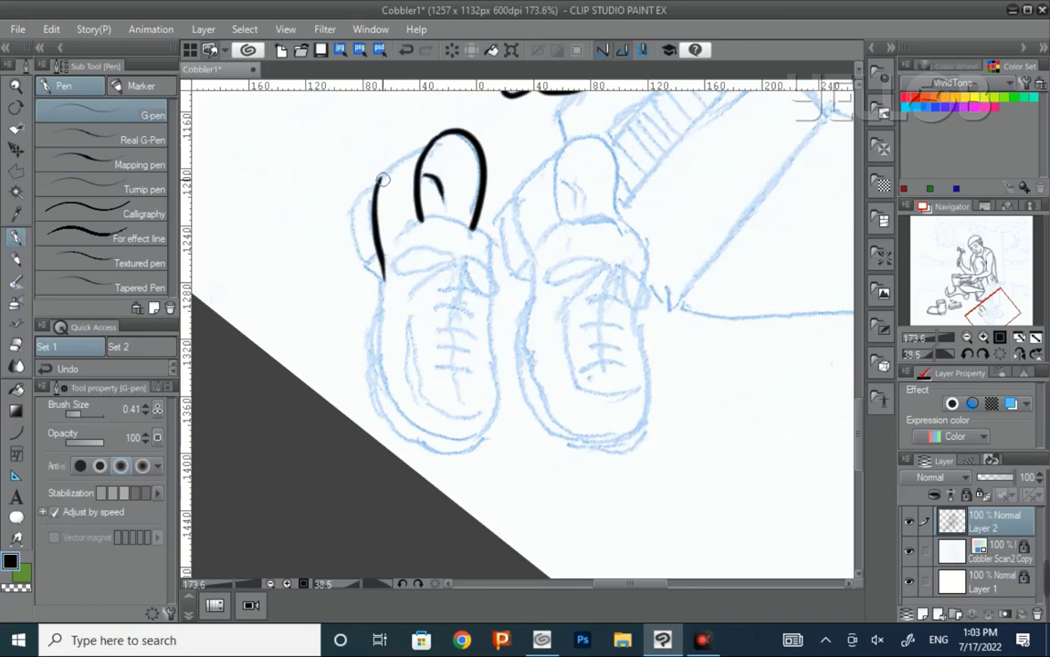
pyautogui.moveTo(381, 180); pyautogui.dragTo(449, 129)
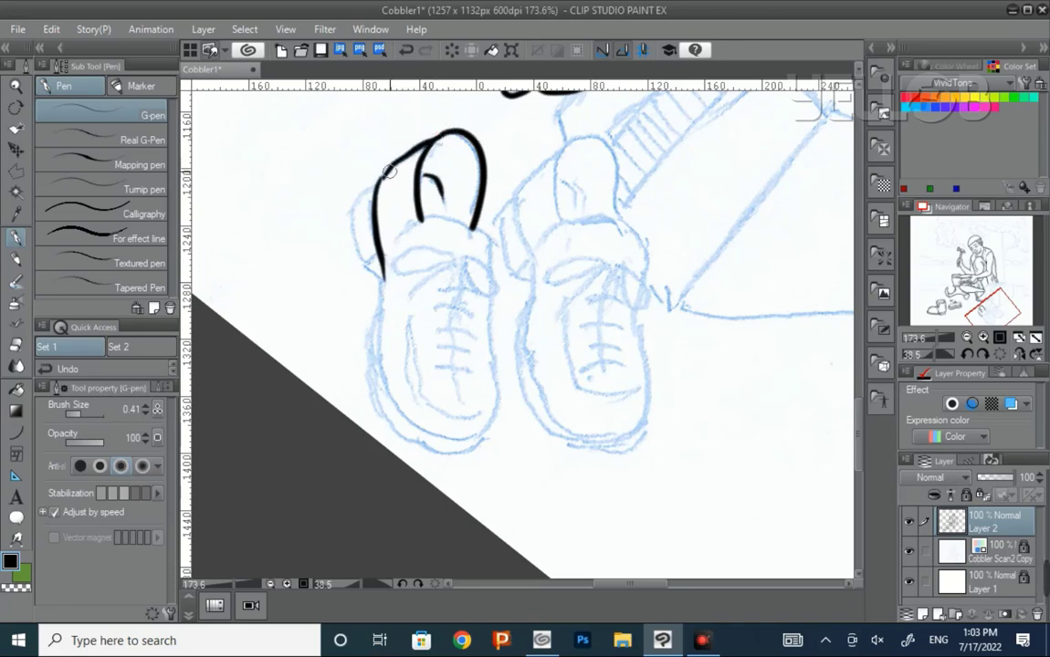
pyautogui.moveTo(388, 171)
pyautogui.mouseDown()
pyautogui.moveTo(371, 210)
pyautogui.moveTo(394, 428)
pyautogui.mouseUp()
pyautogui.press('r')
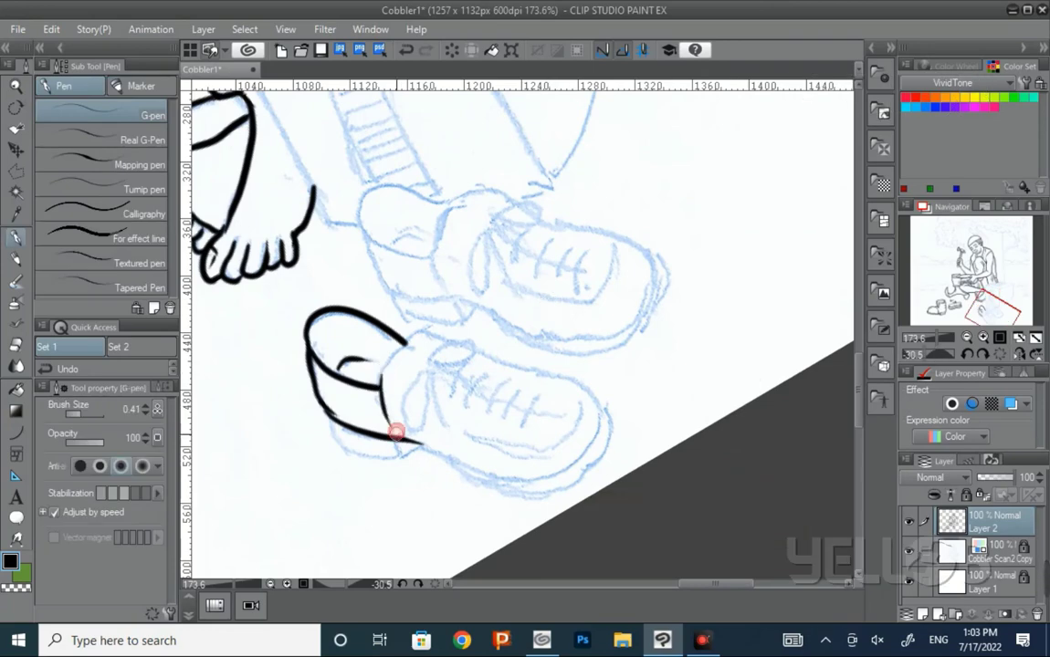
pyautogui.moveTo(409, 344)
pyautogui.mouseDown()
pyautogui.moveTo(399, 359)
pyautogui.moveTo(423, 333)
pyautogui.moveTo(383, 395)
pyautogui.mouseUp()
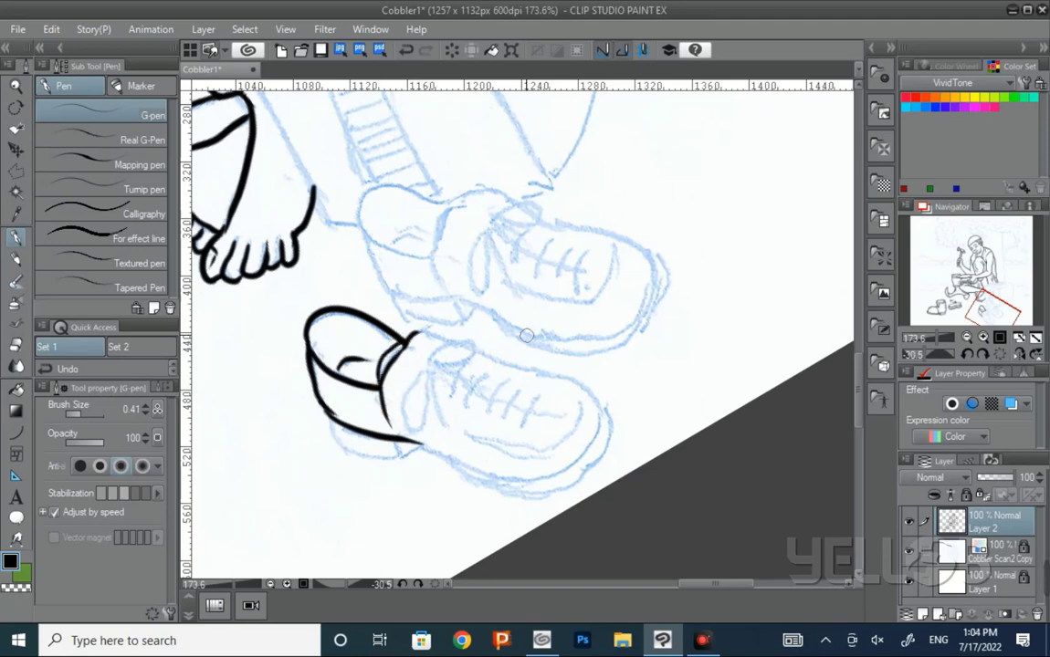
# Step: Ink the sneaker's tongue, the curve beside it, doubled left side lines and toe edge
pyautogui.press('r')
pyautogui.moveTo(598, 359)
pyautogui.mouseDown()
pyautogui.moveTo(563, 457)
pyautogui.moveTo(514, 436)
pyautogui.mouseUp()
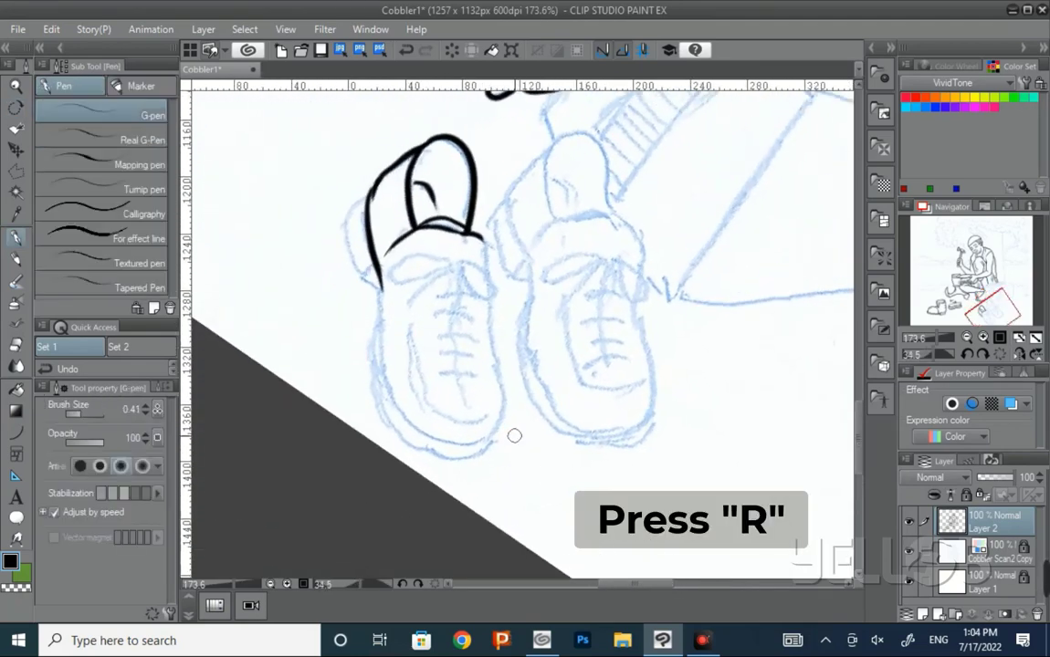
pyautogui.moveTo(463, 235); pyautogui.dragTo(456, 364)
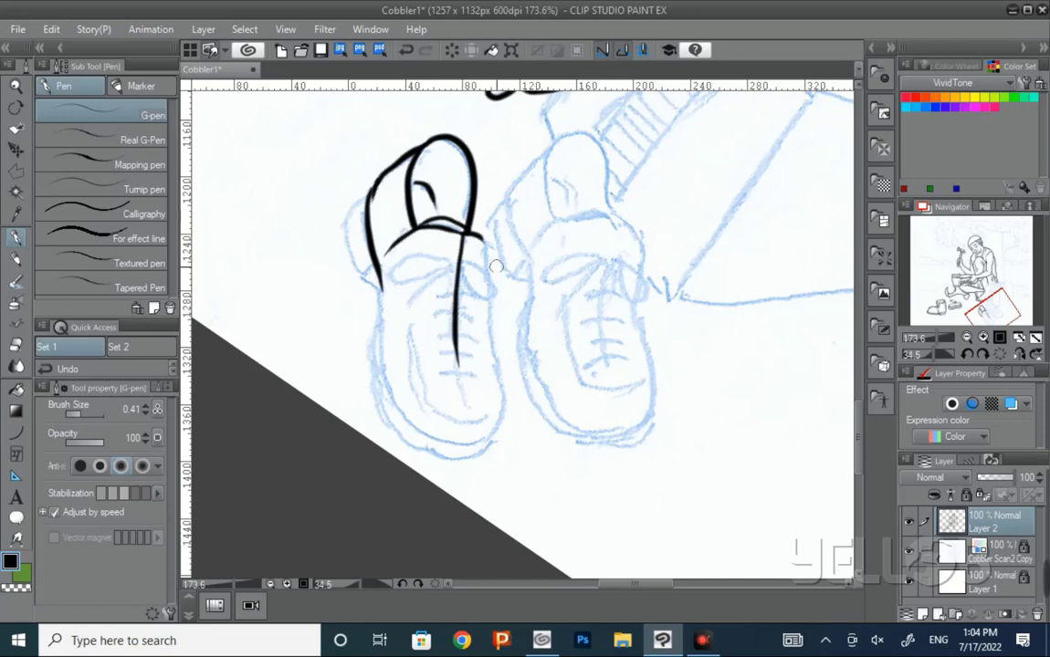
pyautogui.moveTo(482, 240); pyautogui.dragTo(502, 420)
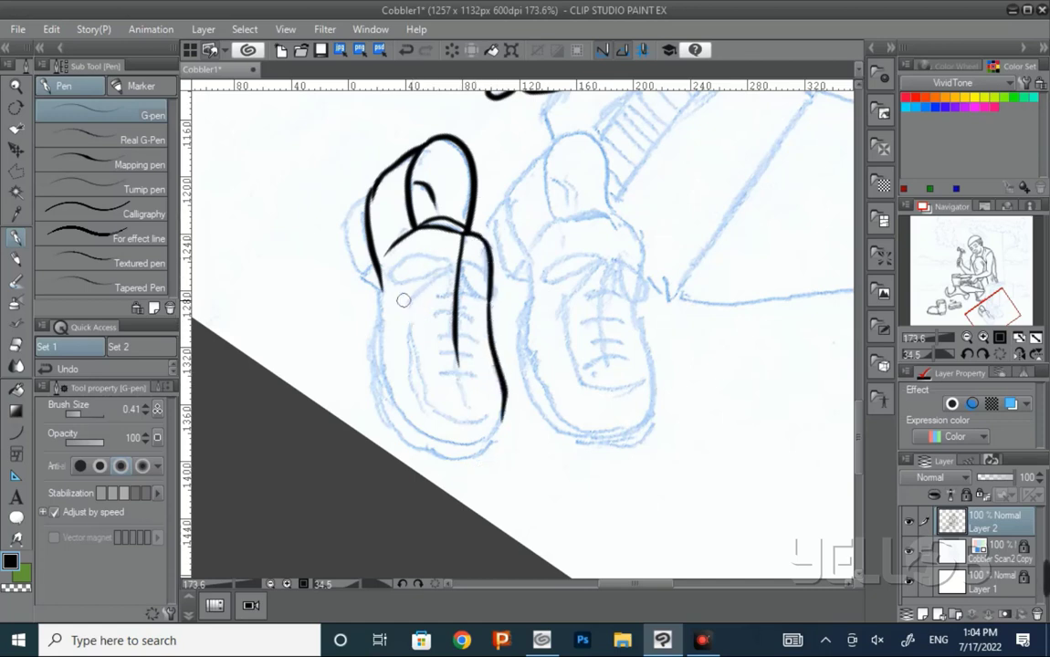
pyautogui.moveTo(384, 284); pyautogui.dragTo(415, 427)
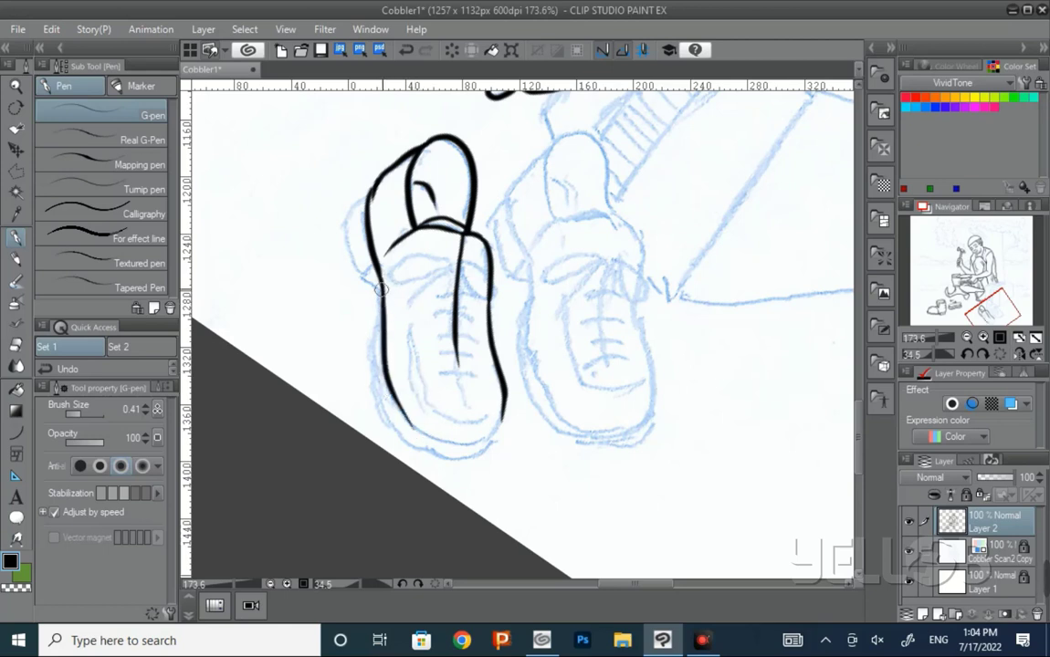
pyautogui.moveTo(373, 279)
pyautogui.mouseDown()
pyautogui.moveTo(383, 369)
pyautogui.moveTo(446, 448)
pyautogui.mouseUp()
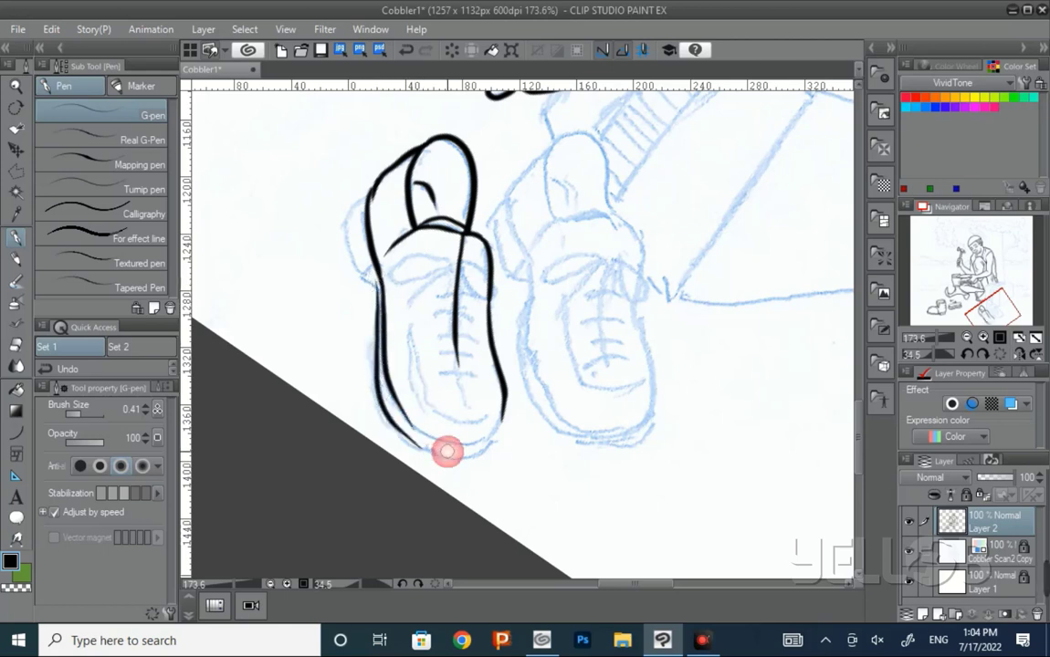
pyautogui.moveTo(372, 187)
pyautogui.mouseDown()
pyautogui.moveTo(352, 256)
pyautogui.moveTo(362, 281)
pyautogui.mouseUp()
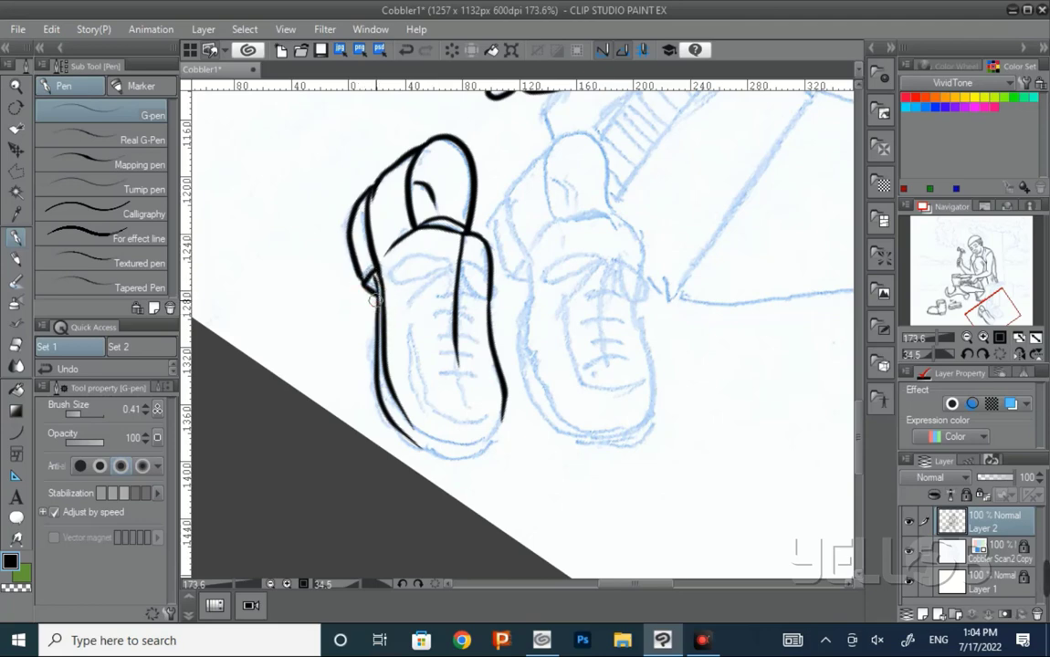
pyautogui.press('r')
pyautogui.moveTo(374, 300)
pyautogui.mouseDown()
pyautogui.moveTo(595, 258)
pyautogui.moveTo(548, 317)
pyautogui.mouseUp()
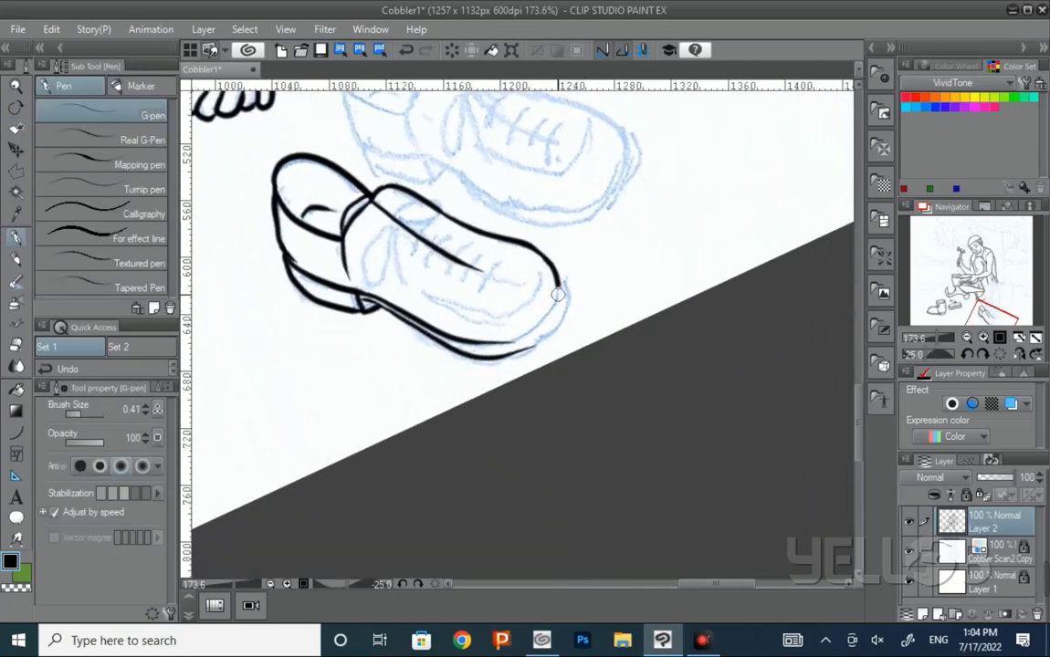
# Step: Thicken the toe's right outline and trace a second outline along its sole edge
pyautogui.press('r')
pyautogui.moveTo(645, 406); pyautogui.dragTo(619, 227)
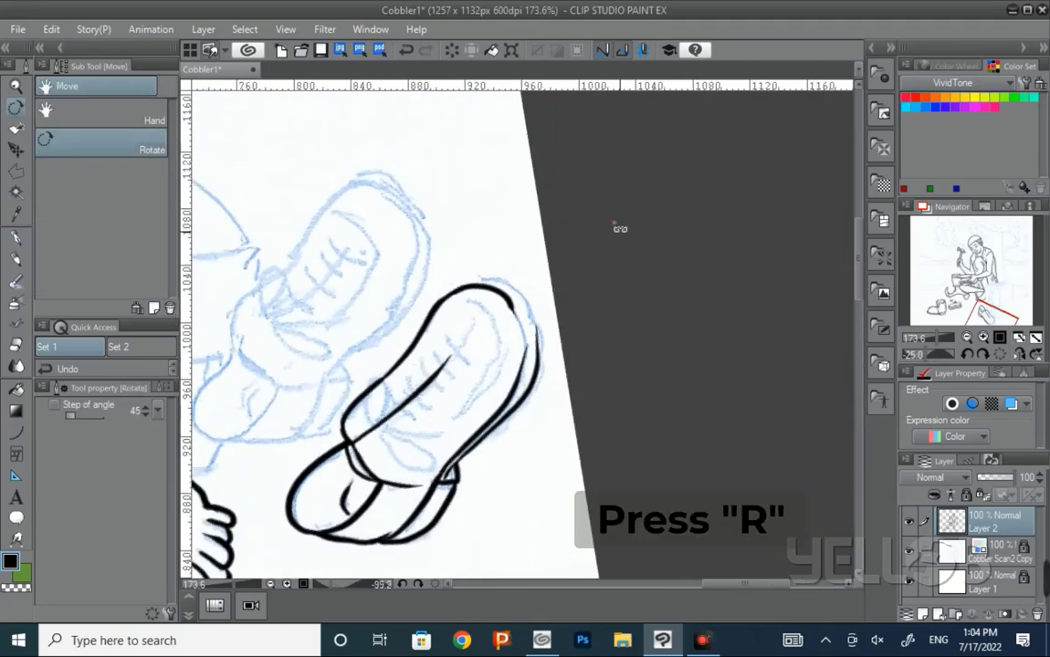
pyautogui.press('p')
pyautogui.click(506, 306)
pyautogui.moveTo(506, 306); pyautogui.dragTo(522, 358)
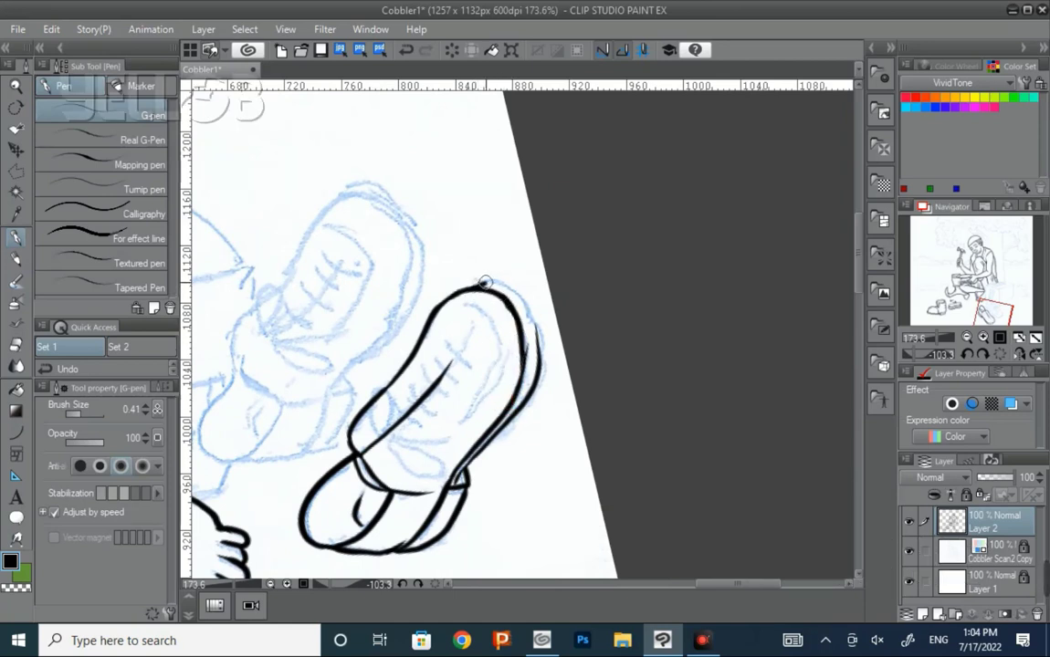
pyautogui.moveTo(473, 283); pyautogui.dragTo(532, 345)
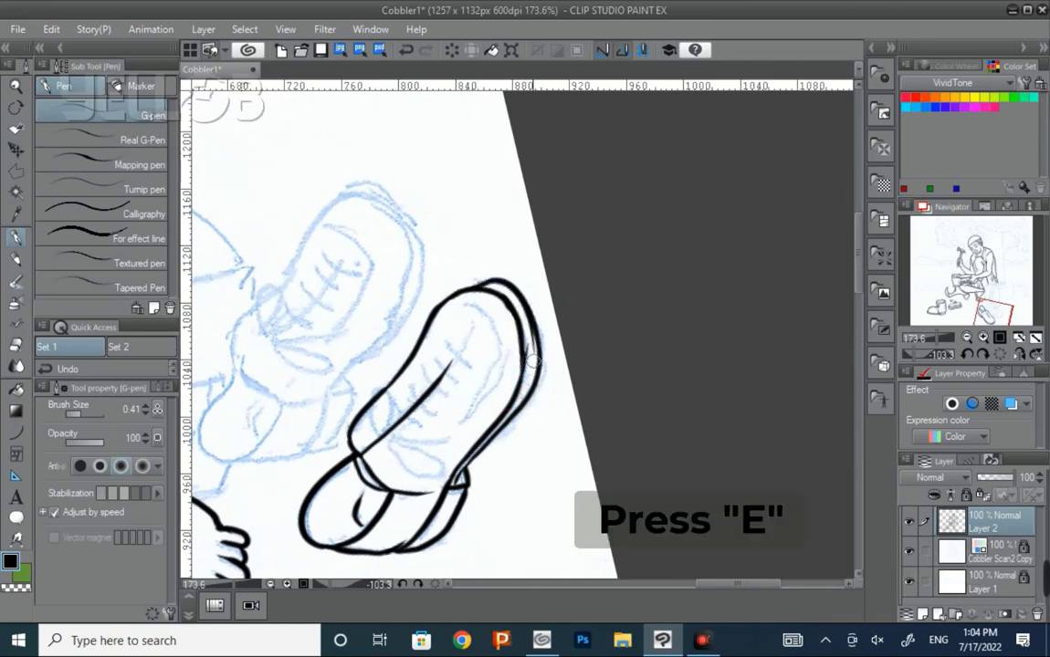
# Step: Erase stray ink and add a curve inside the top of the shoe
pyautogui.press('e')
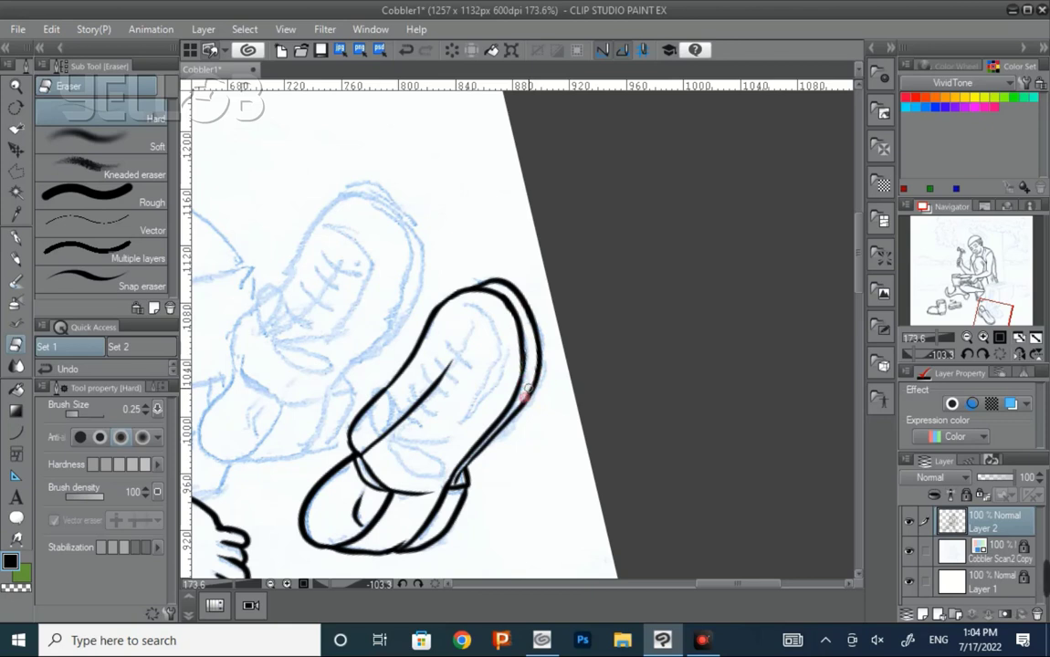
pyautogui.press('p')
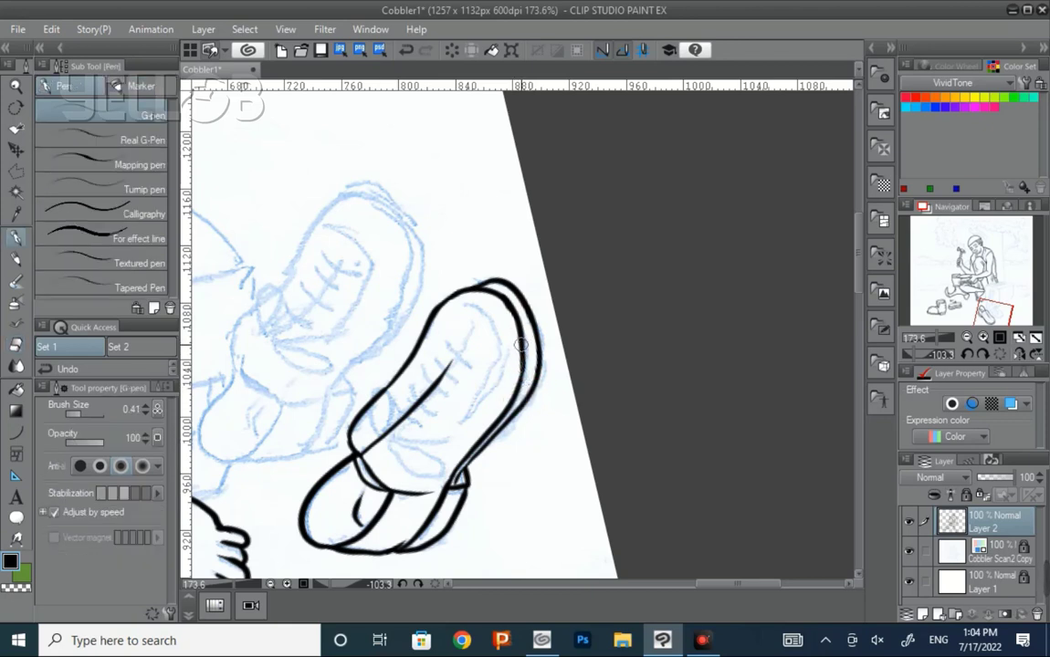
pyautogui.moveTo(458, 311)
pyautogui.mouseDown()
pyautogui.moveTo(500, 351)
pyautogui.moveTo(452, 427)
pyautogui.mouseUp()
pyautogui.press('r')
pyautogui.moveTo(669, 339); pyautogui.dragTo(438, 356)
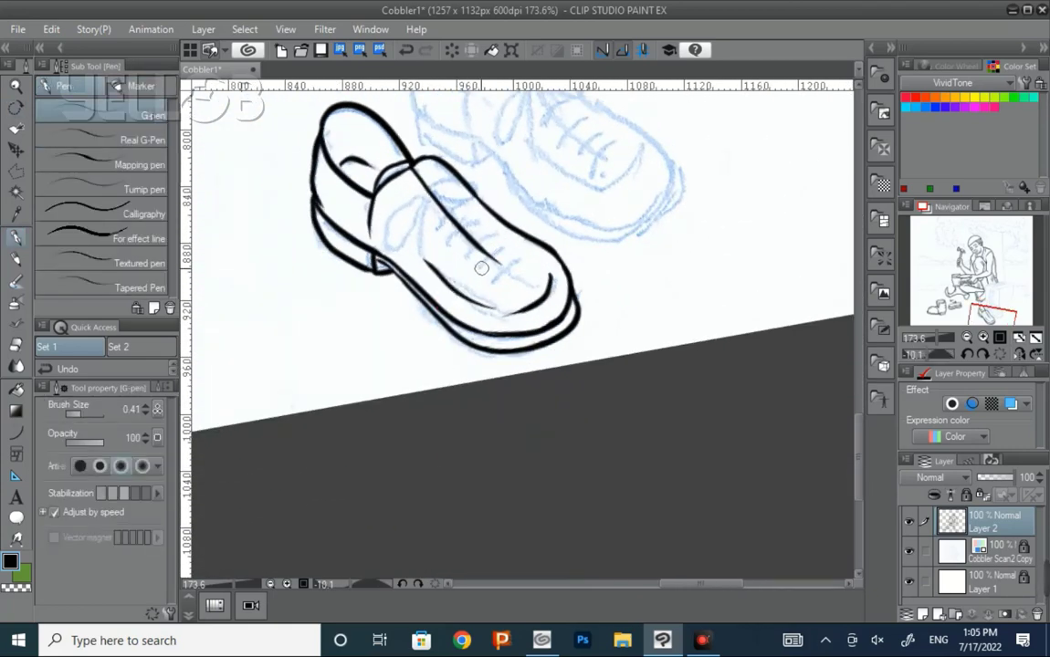
# Step: Ink crisscrossing lace lines on the tongue with eyelet dots at the lace ends
pyautogui.moveTo(468, 234)
pyautogui.mouseDown()
pyautogui.moveTo(504, 261)
pyautogui.moveTo(476, 252)
pyautogui.mouseUp()
pyautogui.moveTo(501, 250); pyautogui.dragTo(490, 263)
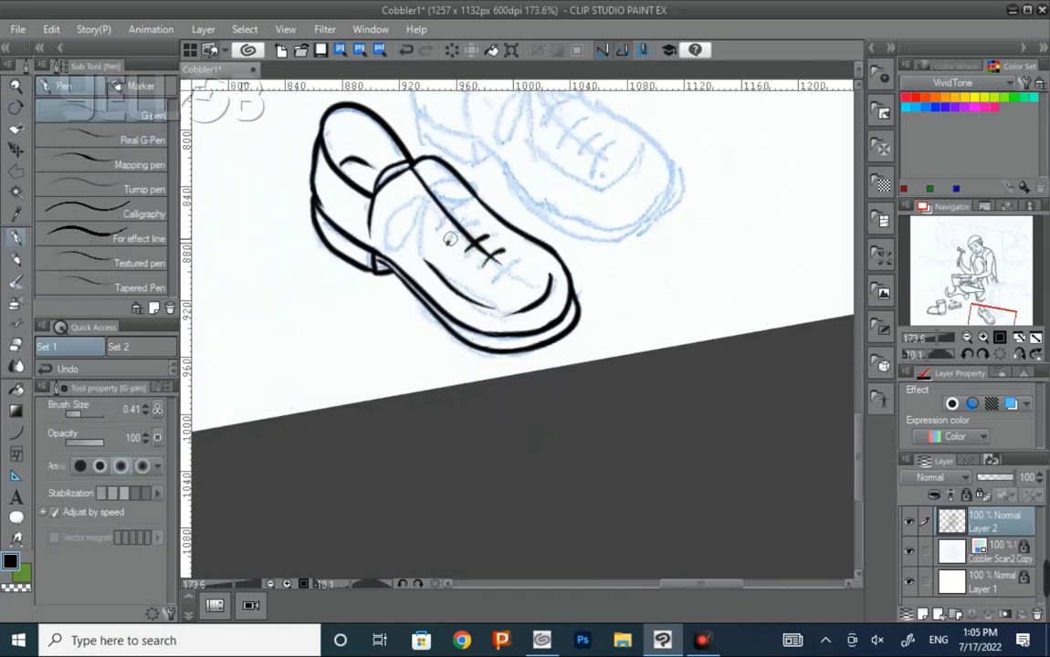
pyautogui.moveTo(436, 209); pyautogui.dragTo(456, 234)
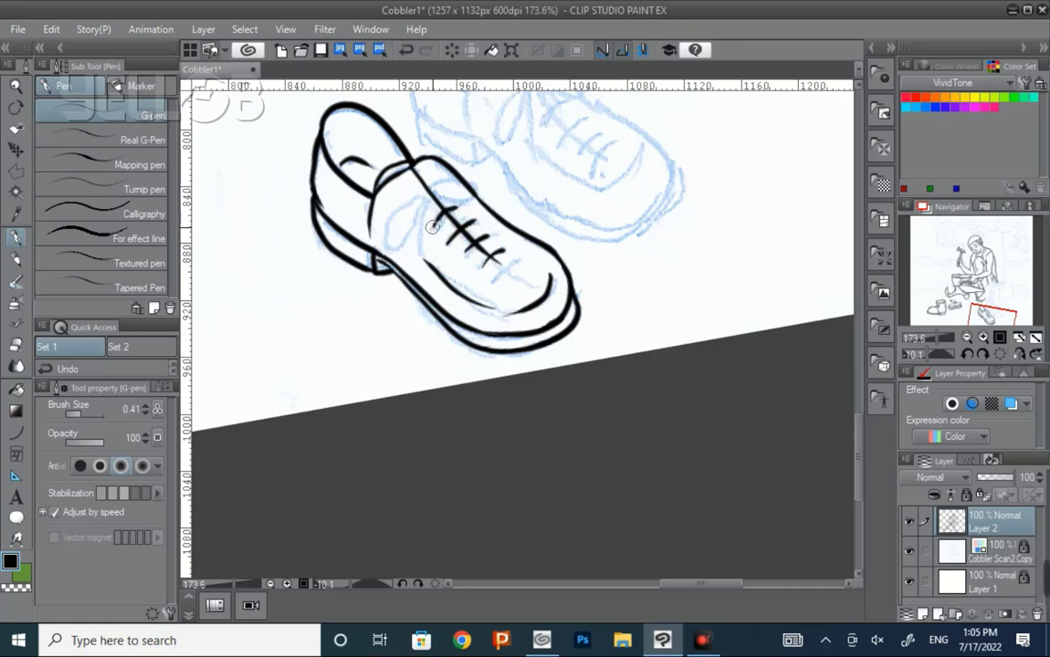
pyautogui.click(445, 243)
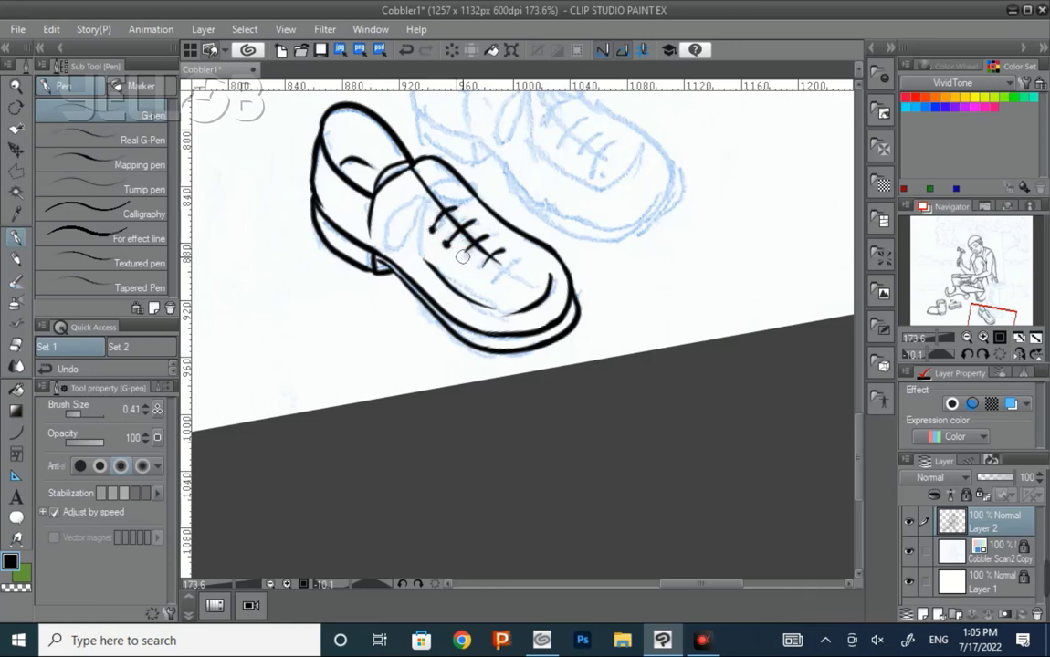
pyautogui.click(462, 255)
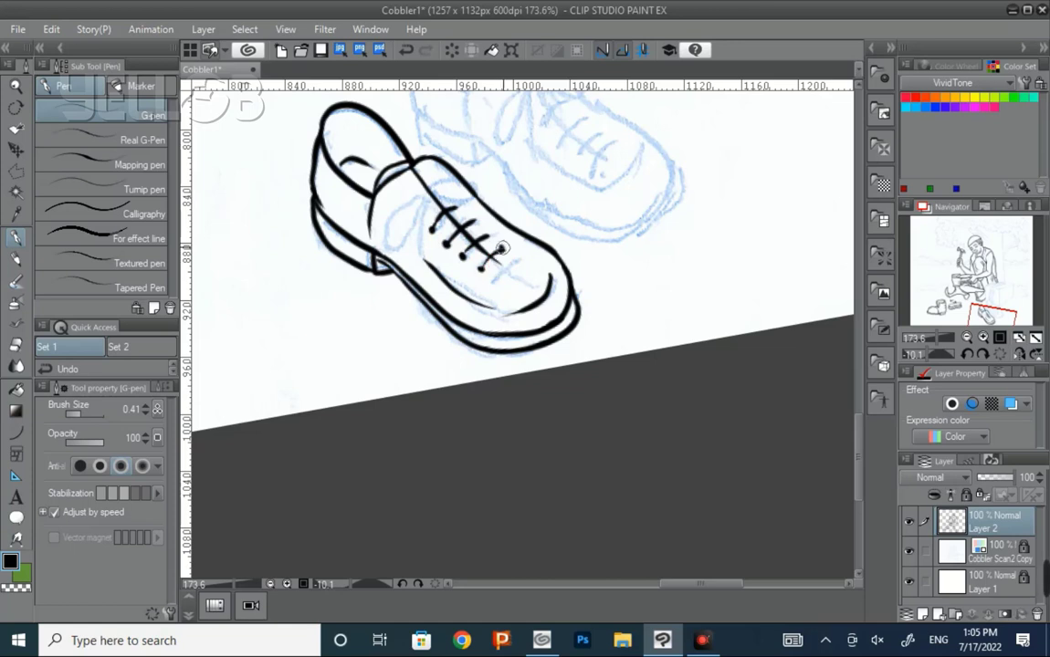
pyautogui.moveTo(429, 228); pyautogui.dragTo(454, 205)
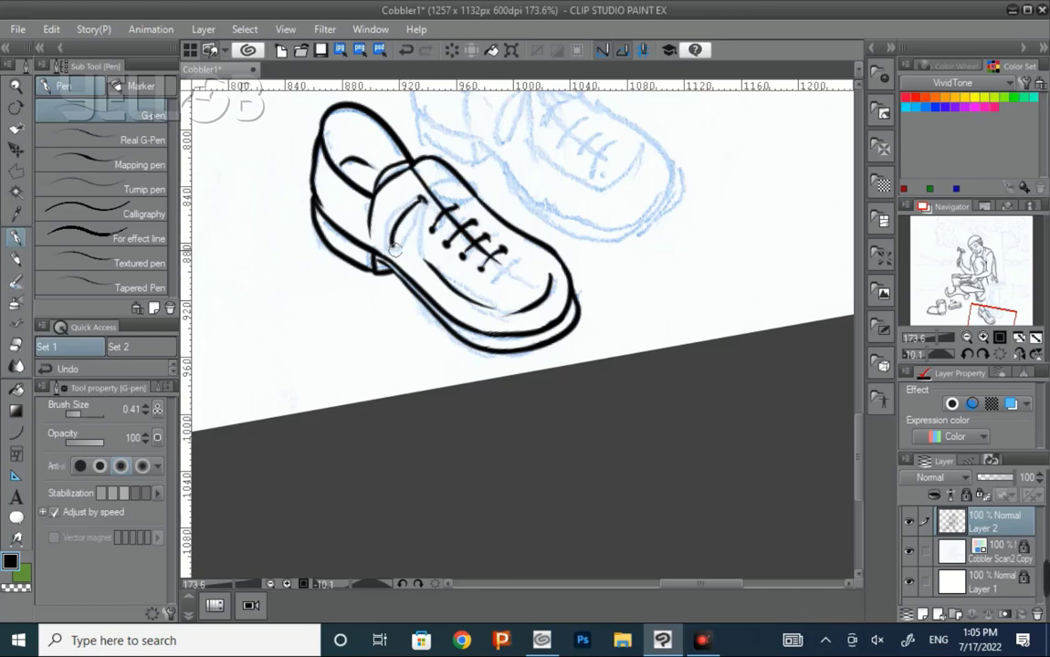
# Step: Draw two teardrop bow loops and a dangling lace end, then touch up the laces
pyautogui.moveTo(421, 197); pyautogui.dragTo(418, 201)
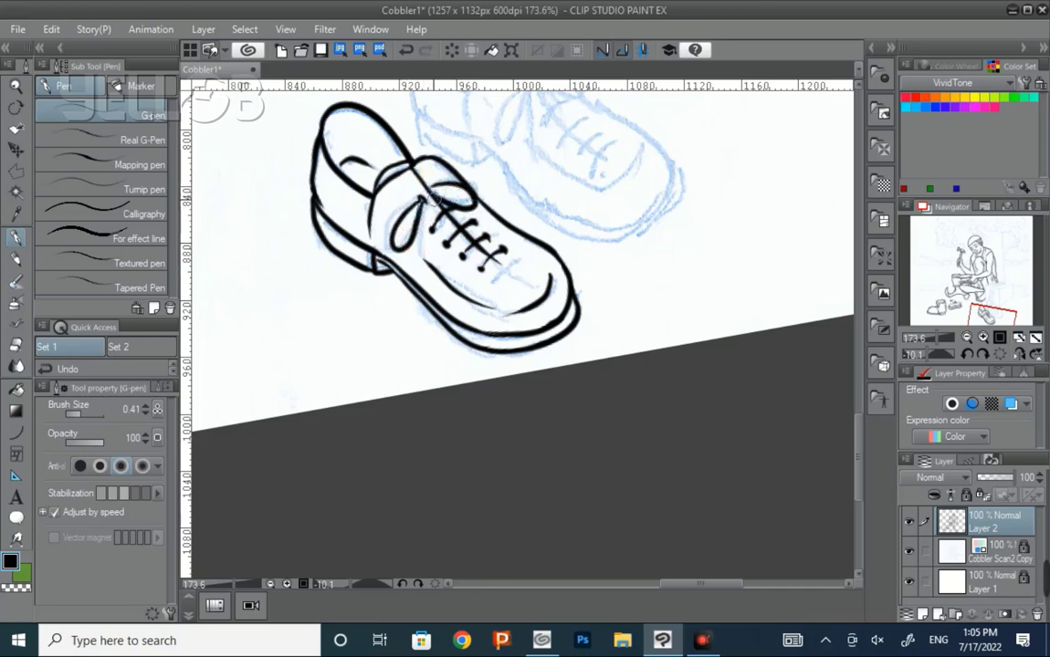
pyautogui.moveTo(422, 193); pyautogui.dragTo(436, 243)
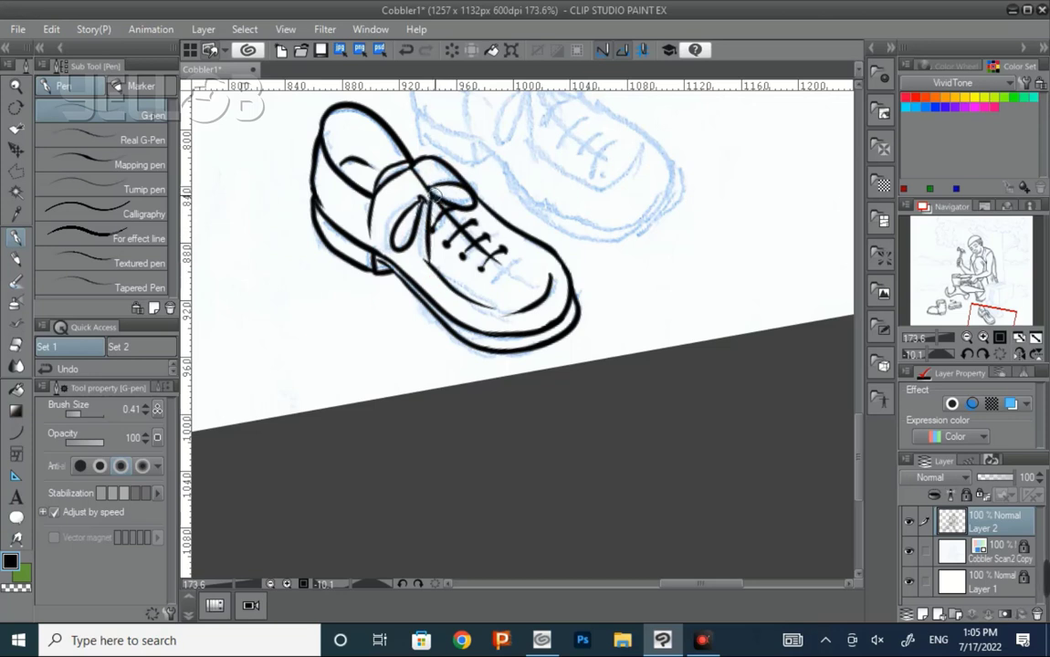
pyautogui.moveTo(434, 195); pyautogui.dragTo(451, 259)
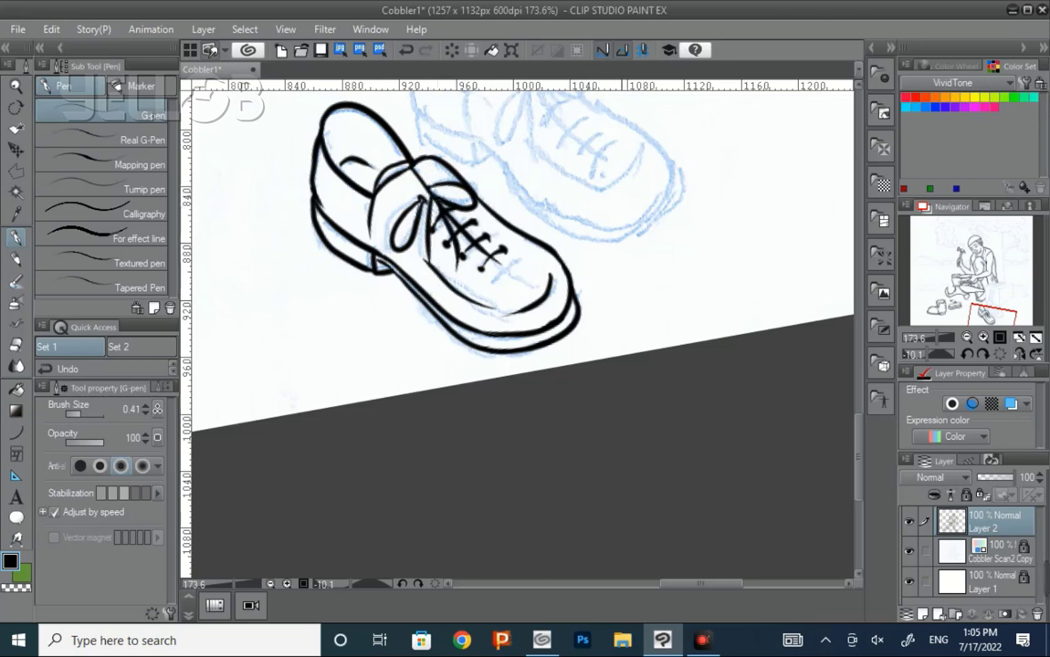
pyautogui.moveTo(657, 232); pyautogui.dragTo(568, 323)
pyautogui.moveTo(367, 324); pyautogui.dragTo(374, 338)
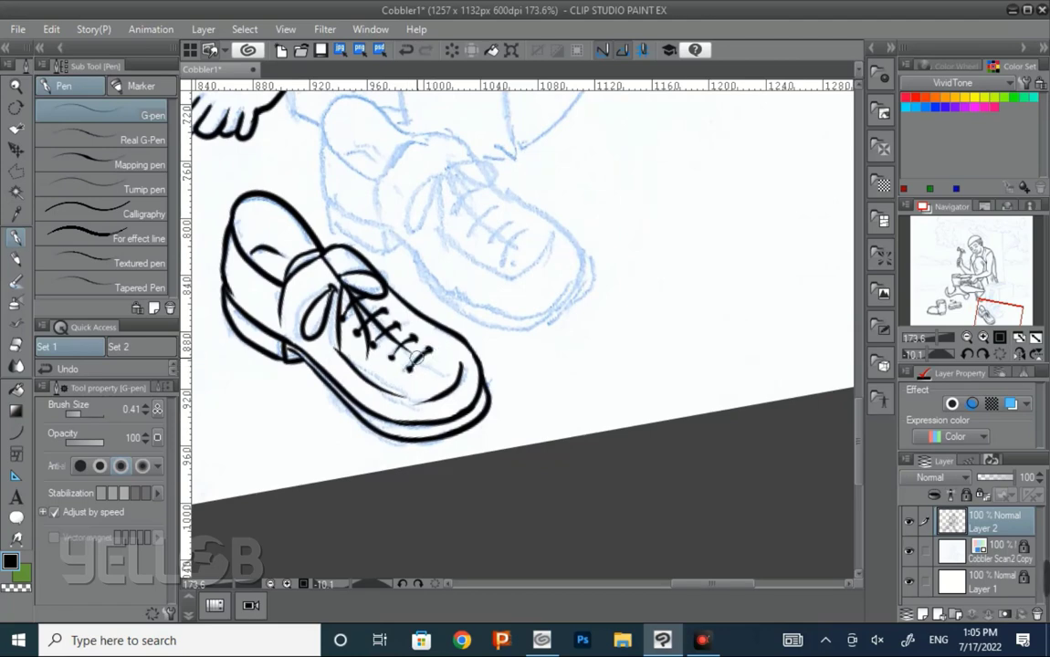
# Step: Ink the second shoe's toe outline and the left edge of its toe
pyautogui.scroll(3, 645, 350)
pyautogui.scroll(2, 645, 350)
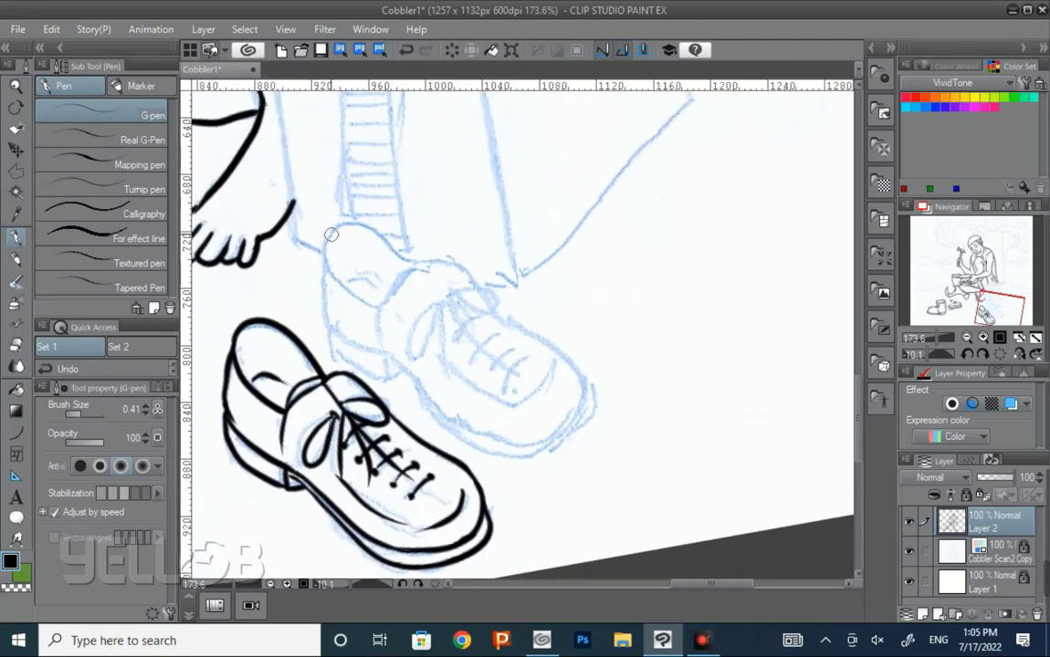
pyautogui.moveTo(328, 238)
pyautogui.mouseDown()
pyautogui.moveTo(334, 274)
pyautogui.moveTo(385, 306)
pyautogui.mouseUp()
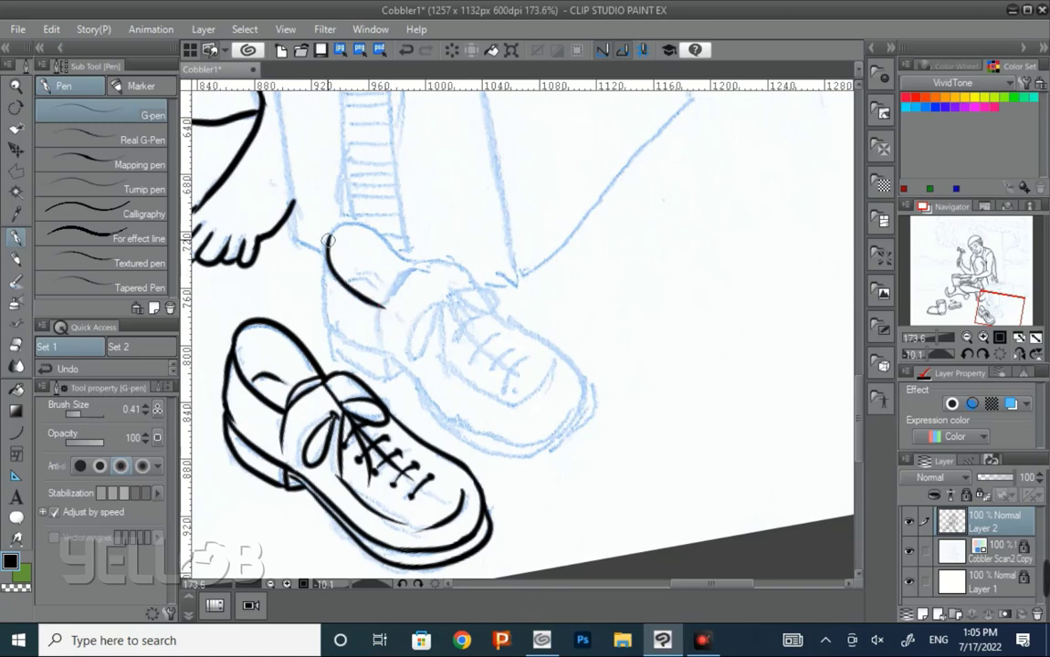
pyautogui.moveTo(328, 240)
pyautogui.mouseDown()
pyautogui.moveTo(325, 274)
pyautogui.moveTo(344, 326)
pyautogui.mouseUp()
pyautogui.press('r')
pyautogui.moveTo(622, 226)
pyautogui.mouseDown()
pyautogui.moveTo(603, 387)
pyautogui.moveTo(562, 437)
pyautogui.moveTo(548, 118)
pyautogui.moveTo(571, 137)
pyautogui.moveTo(555, 212)
pyautogui.mouseUp()
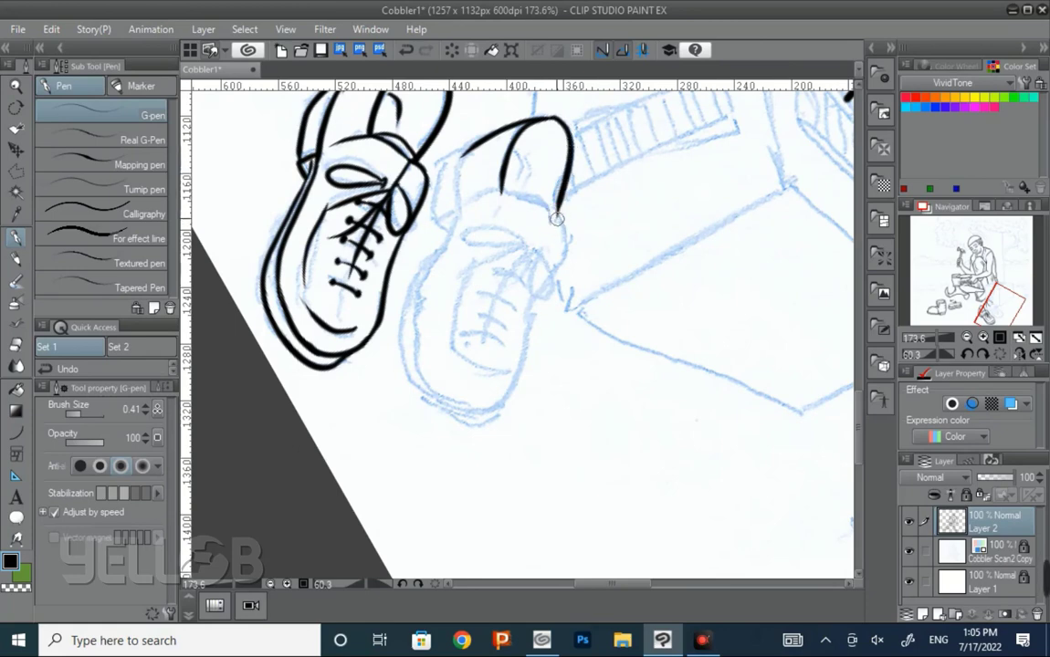
# Step: Ink the second shoe's left edge, hooked side curve, front edge and sock cuff line
pyautogui.press('r')
pyautogui.moveTo(594, 283); pyautogui.dragTo(633, 237)
pyautogui.moveTo(431, 160); pyautogui.dragTo(420, 270)
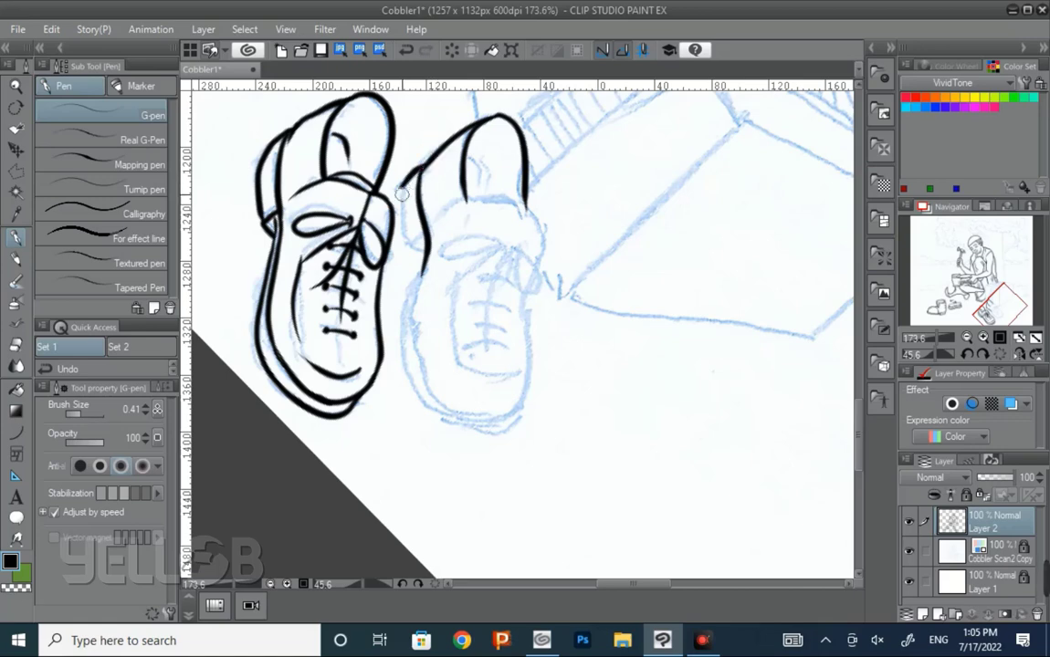
pyautogui.moveTo(422, 164)
pyautogui.mouseDown()
pyautogui.moveTo(405, 236)
pyautogui.moveTo(425, 260)
pyautogui.mouseUp()
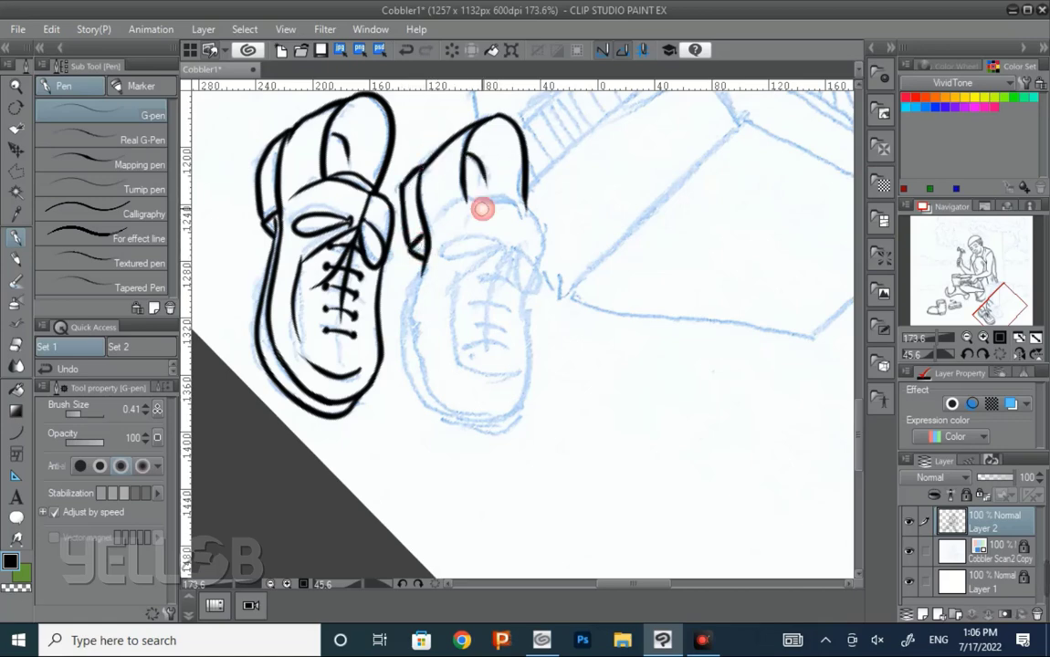
pyautogui.press('r')
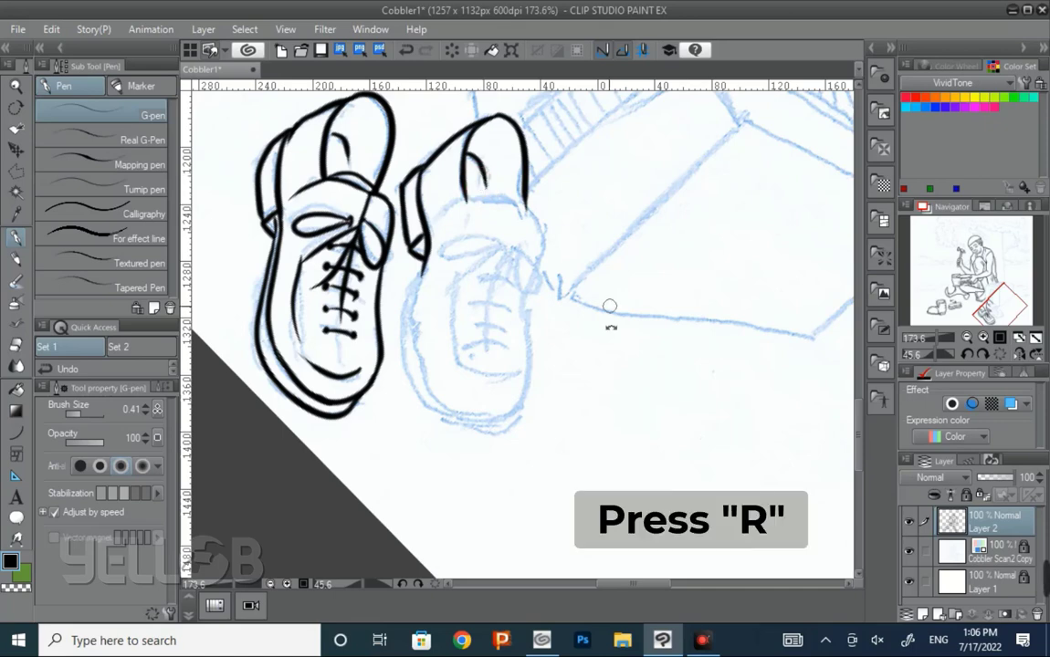
pyautogui.moveTo(609, 304); pyautogui.dragTo(582, 194)
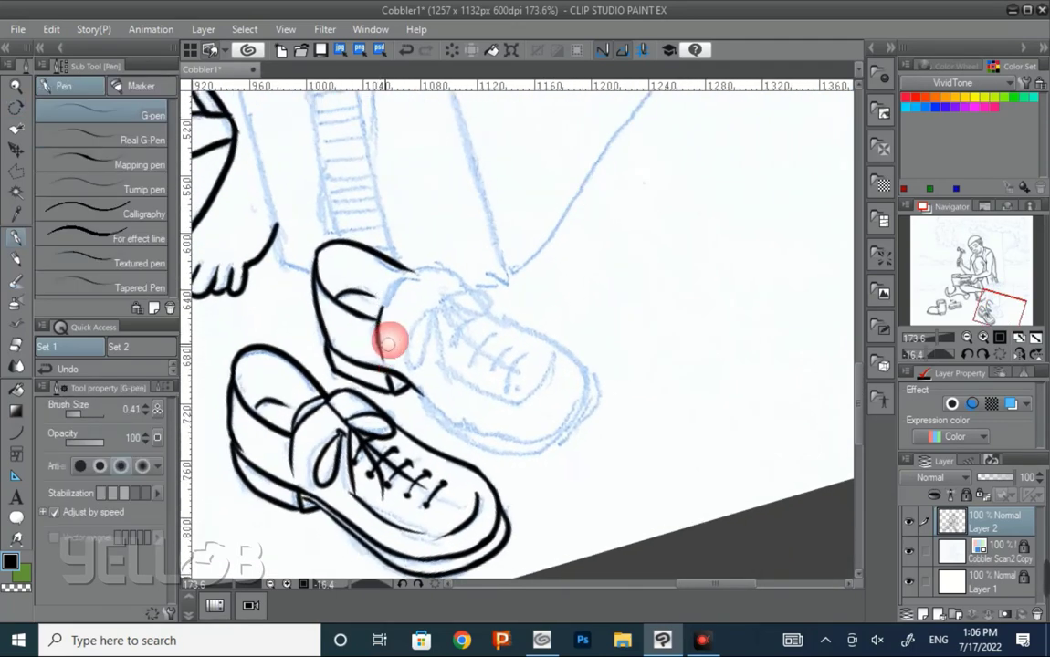
pyautogui.moveTo(378, 361)
pyautogui.mouseDown()
pyautogui.moveTo(384, 312)
pyautogui.moveTo(432, 269)
pyautogui.mouseUp()
pyautogui.moveTo(376, 311); pyautogui.dragTo(401, 267)
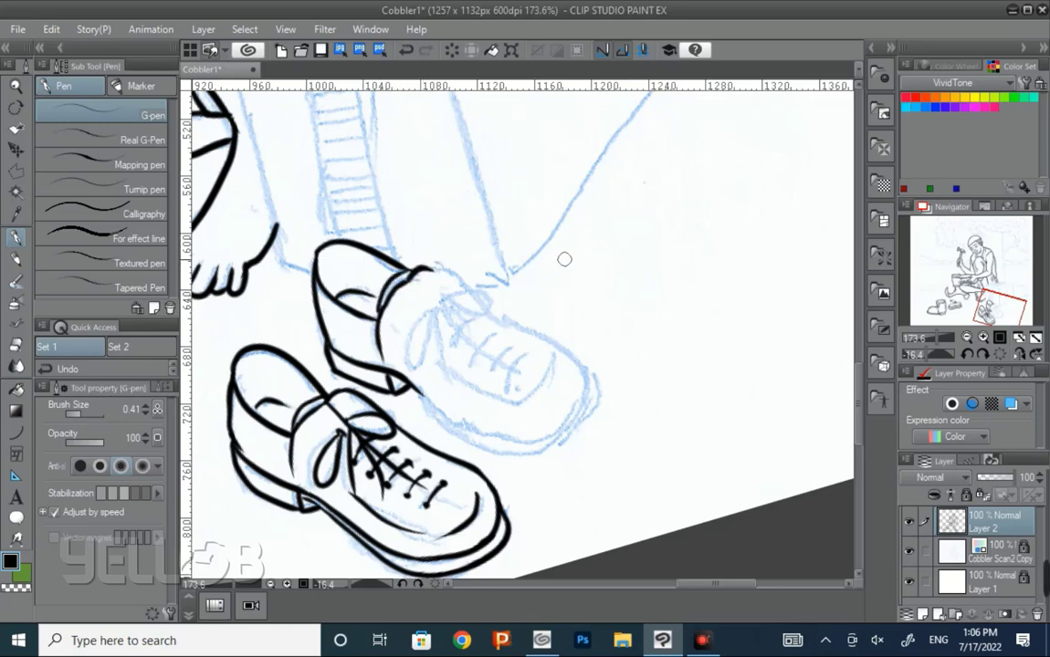
# Step: Ink the second shoe's right edge, a short toe stroke and its left side
pyautogui.moveTo(630, 328); pyautogui.dragTo(555, 415)
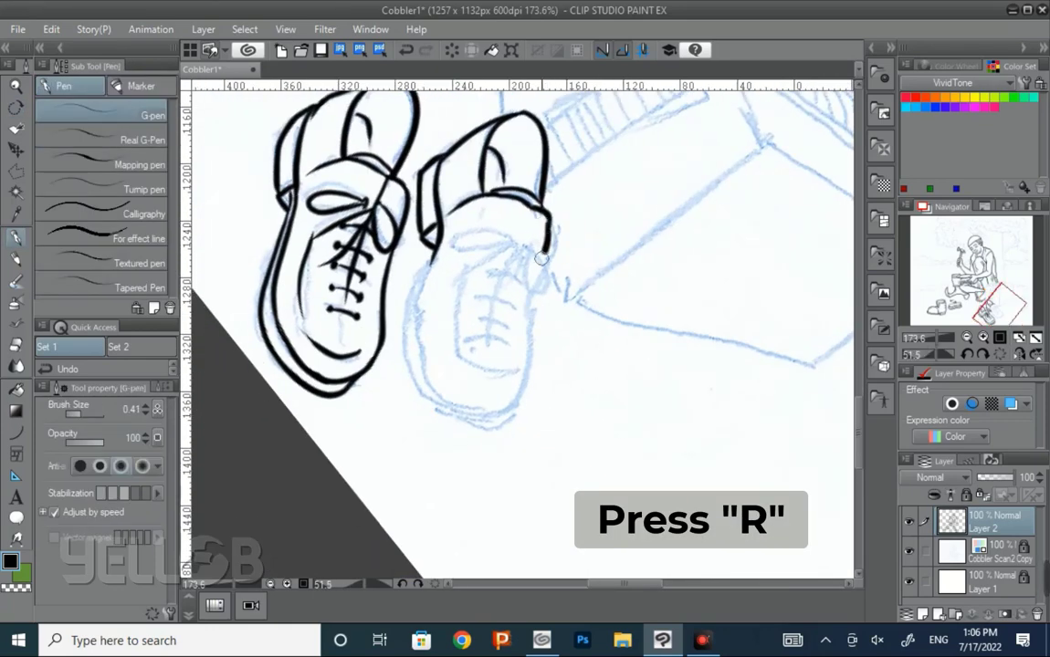
pyautogui.moveTo(533, 277); pyautogui.dragTo(513, 406)
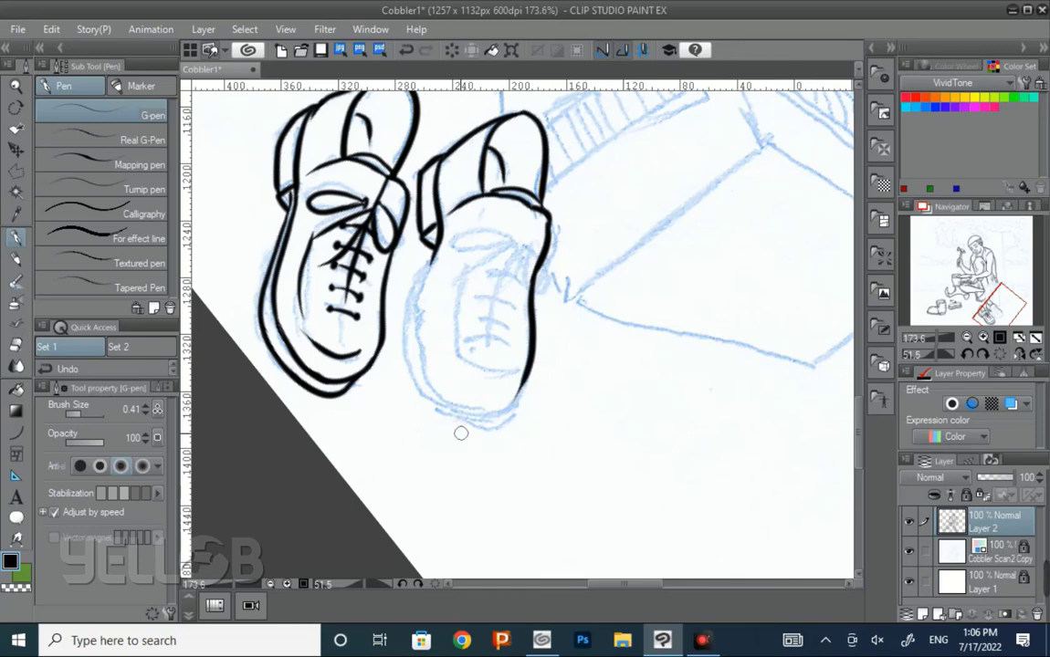
pyautogui.moveTo(525, 211); pyautogui.dragTo(487, 352)
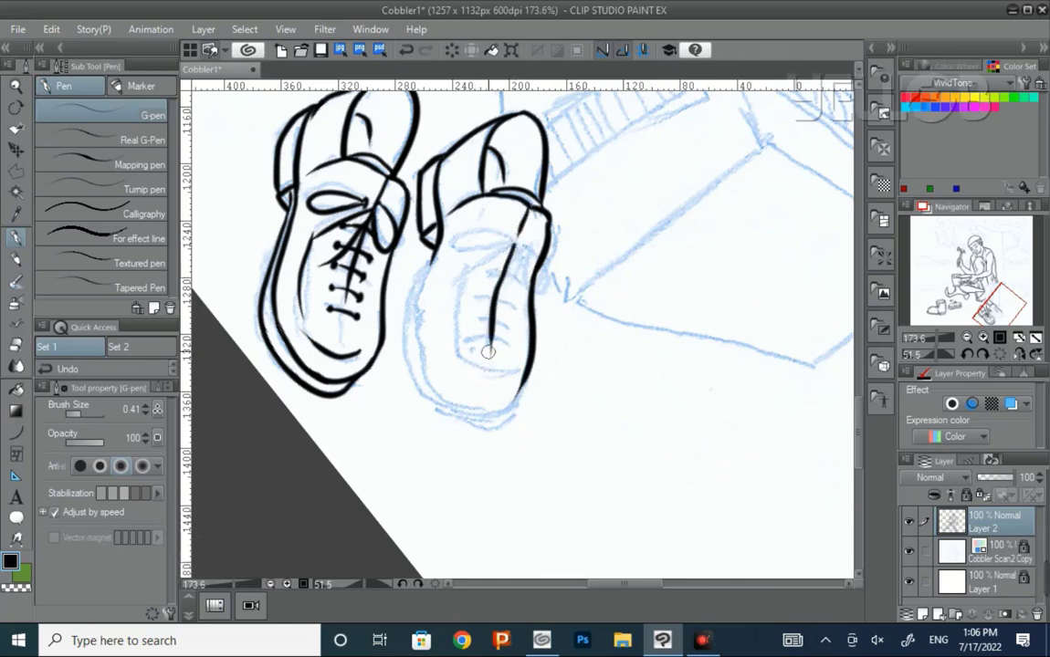
pyautogui.moveTo(463, 263)
pyautogui.mouseDown()
pyautogui.moveTo(460, 363)
pyautogui.moveTo(503, 381)
pyautogui.mouseUp()
pyautogui.press('r')
pyautogui.moveTo(514, 338)
pyautogui.mouseDown()
pyautogui.moveTo(591, 349)
pyautogui.moveTo(604, 412)
pyautogui.mouseUp()
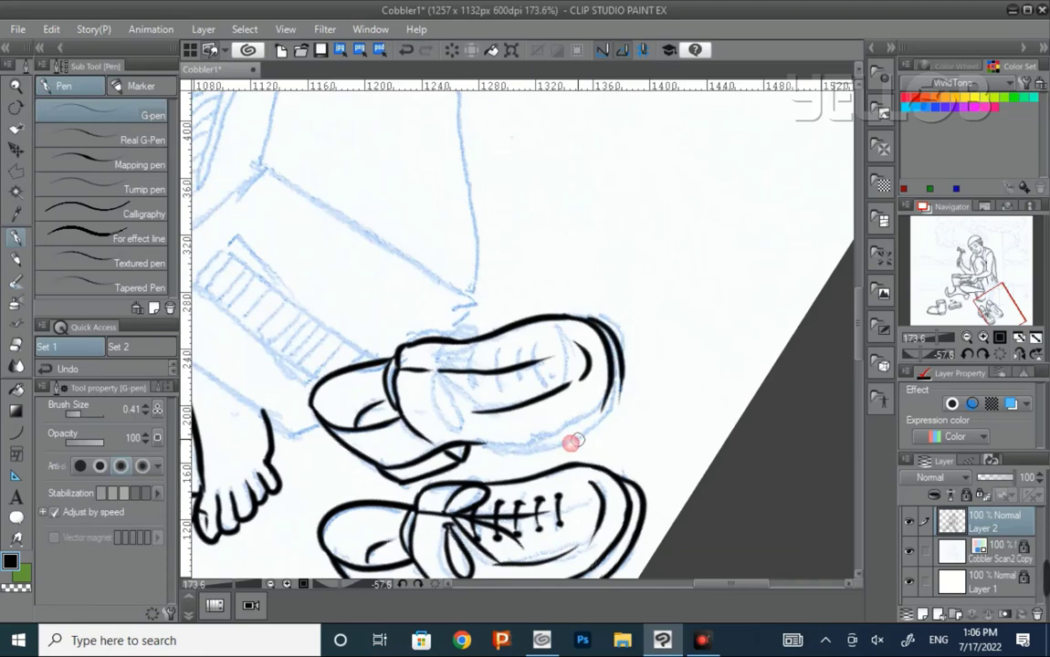
# Step: Ink the shoe's right outline toward the heel and erase stray marks
pyautogui.press('r')
pyautogui.moveTo(676, 384); pyautogui.dragTo(605, 171)
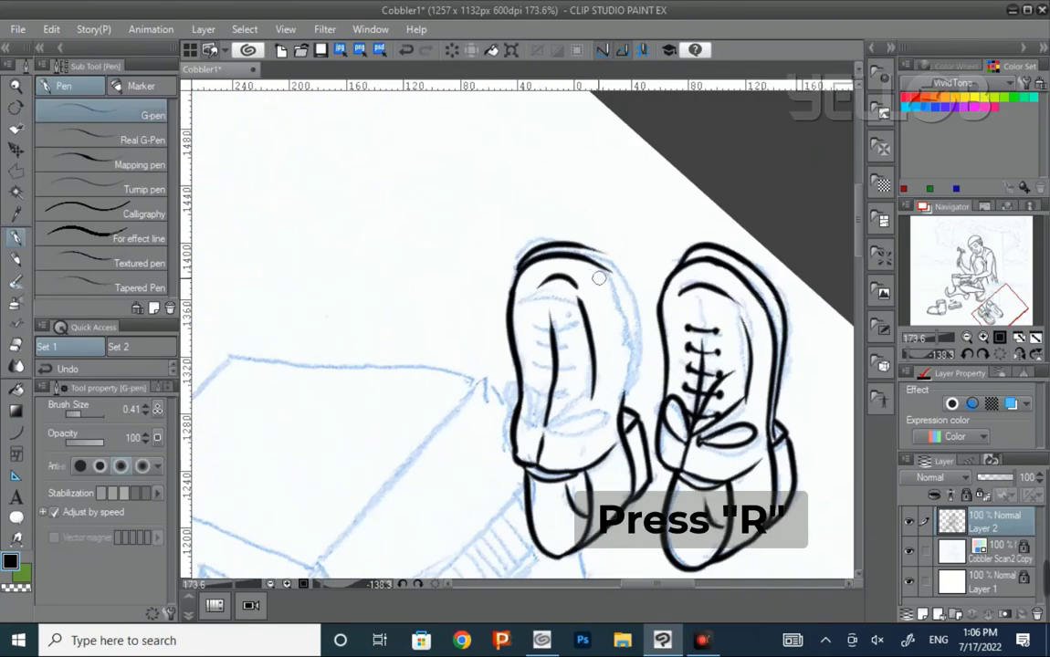
pyautogui.moveTo(619, 319); pyautogui.dragTo(632, 363)
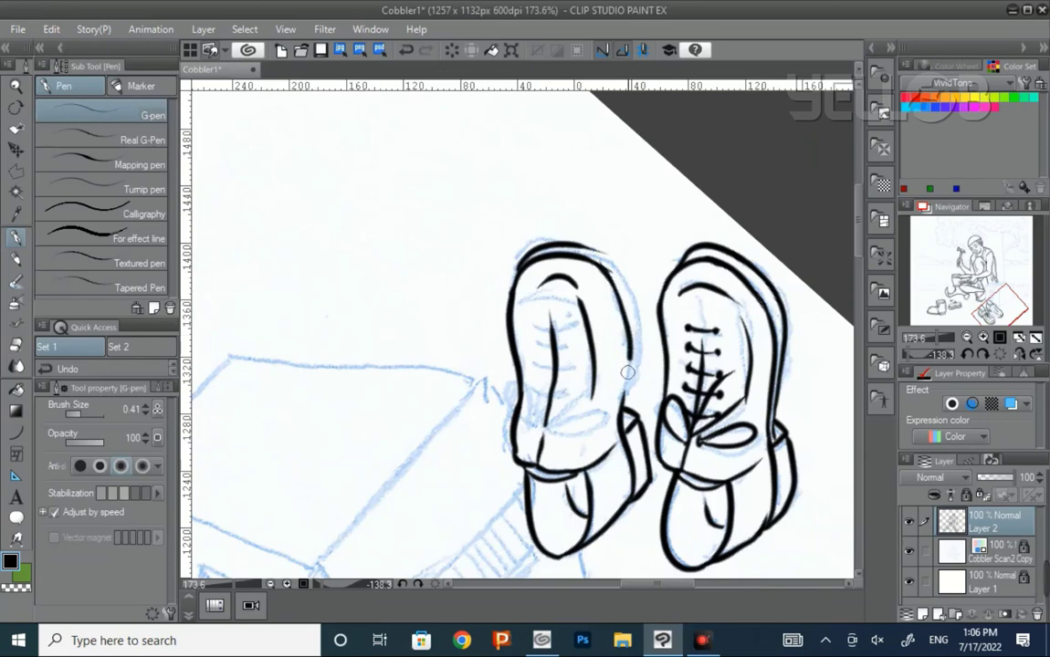
pyautogui.moveTo(590, 248); pyautogui.dragTo(621, 422)
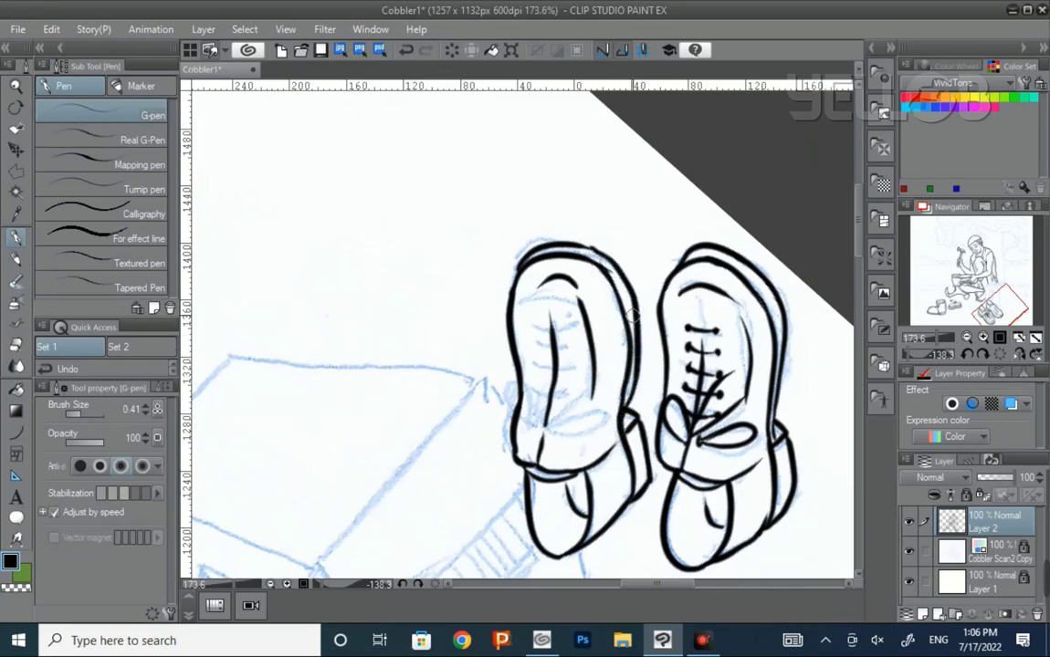
pyautogui.press('e')
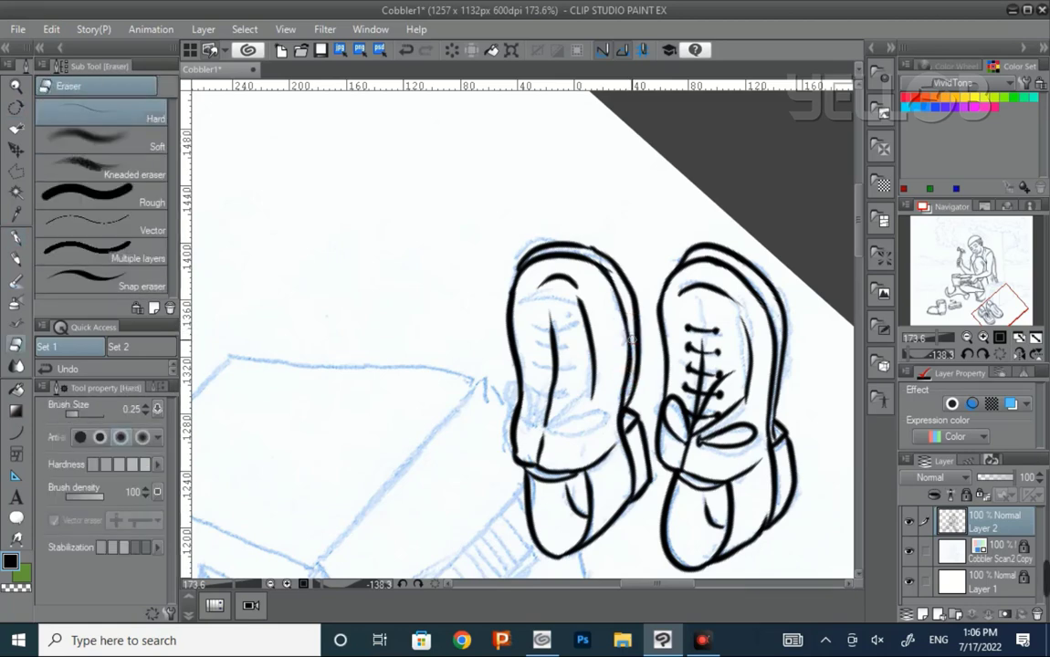
pyautogui.press('p')
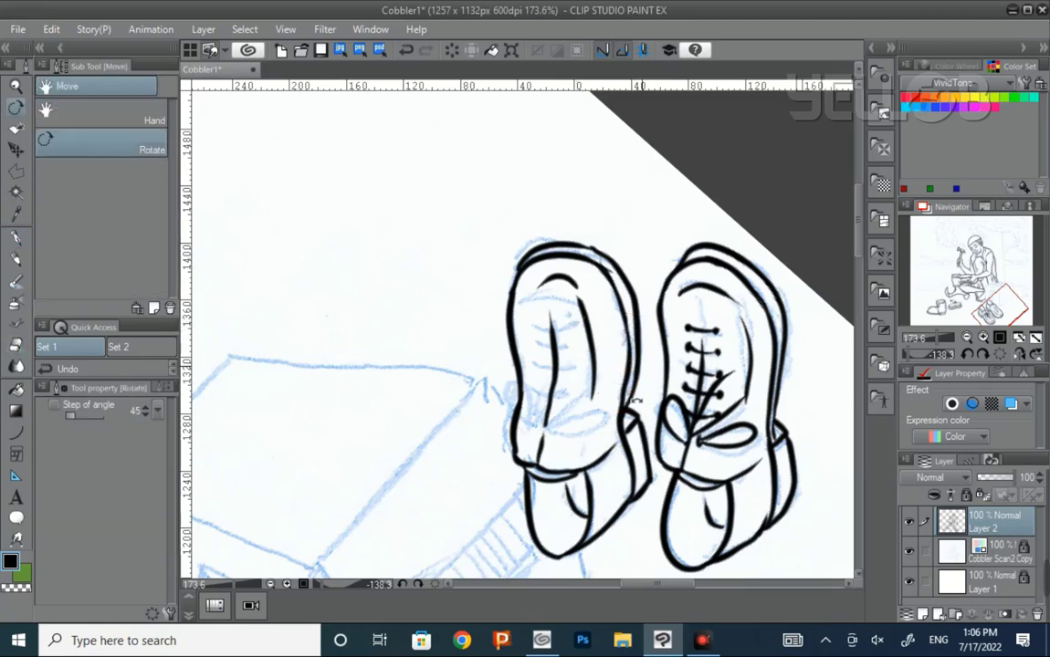
pyautogui.moveTo(575, 317); pyautogui.dragTo(532, 363)
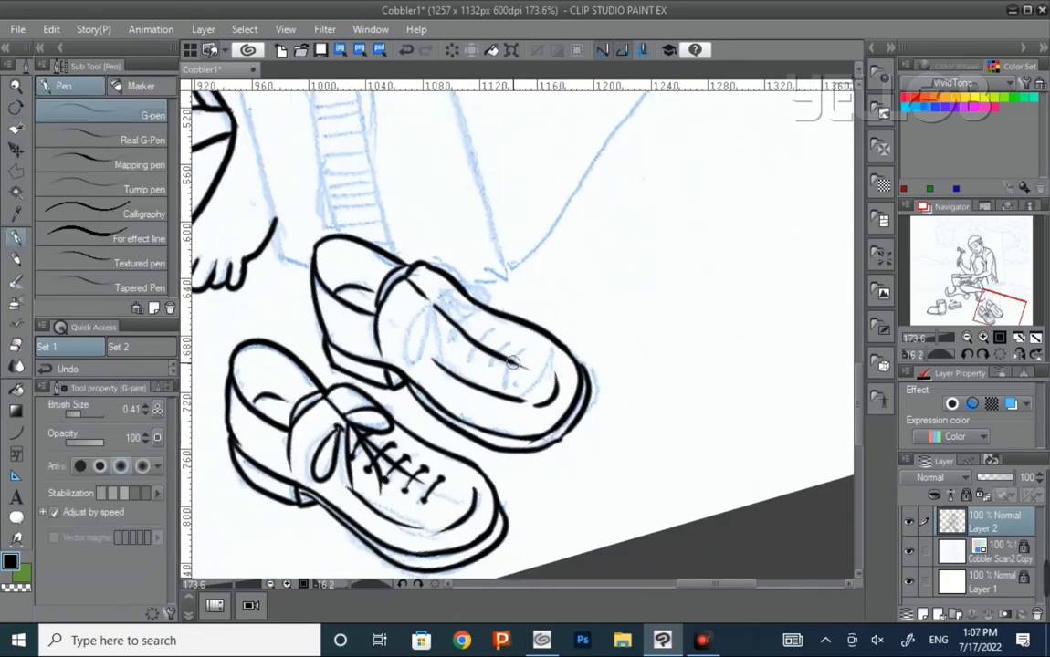
pyautogui.click(515, 370)
pyautogui.moveTo(494, 358)
pyautogui.mouseDown()
pyautogui.moveTo(526, 364)
pyautogui.moveTo(501, 375)
pyautogui.moveTo(520, 380)
pyautogui.mouseUp()
pyautogui.moveTo(454, 336); pyautogui.dragTo(498, 357)
pyautogui.moveTo(460, 329); pyautogui.dragTo(464, 352)
pyautogui.moveTo(477, 334); pyautogui.dragTo(481, 360)
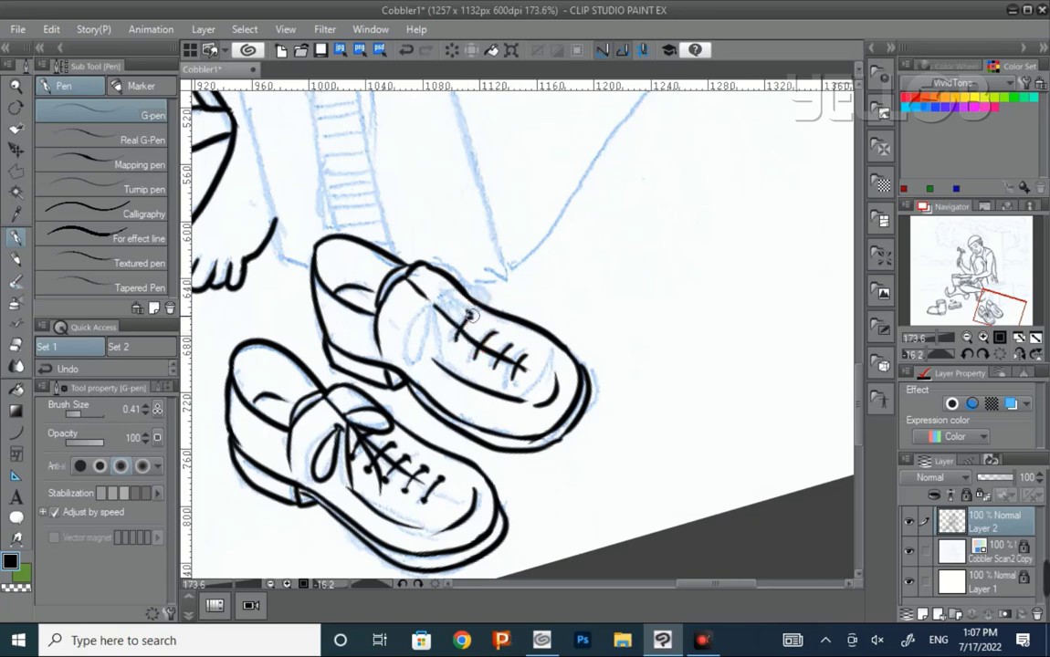
pyautogui.moveTo(461, 317)
pyautogui.mouseDown()
pyautogui.moveTo(467, 347)
pyautogui.moveTo(511, 383)
pyautogui.mouseUp()
pyautogui.click(505, 366)
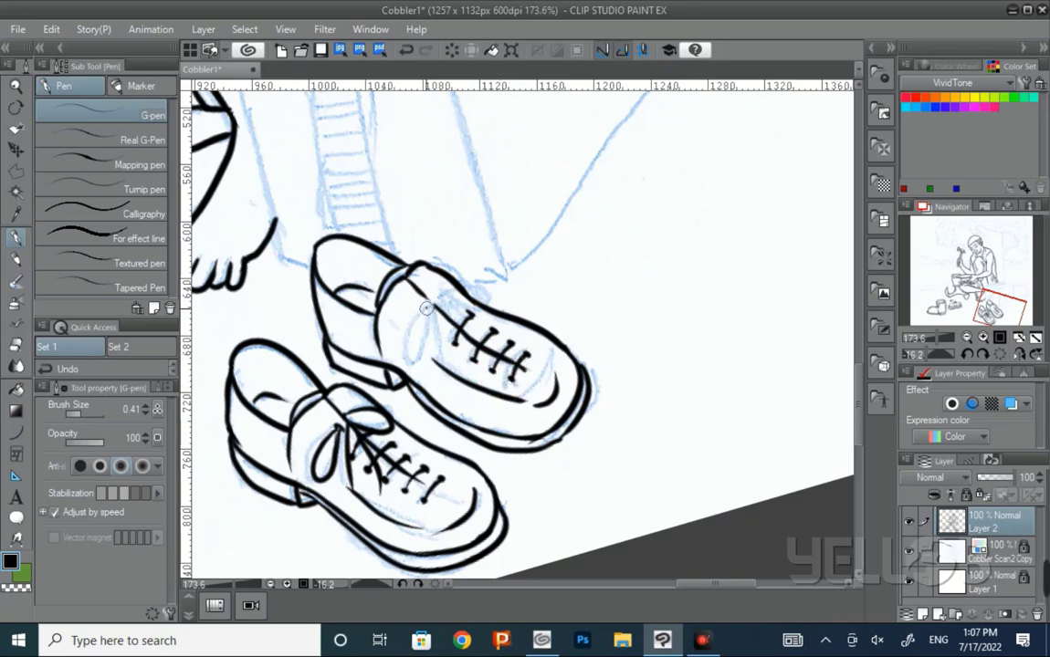
pyautogui.moveTo(425, 310); pyautogui.dragTo(429, 315)
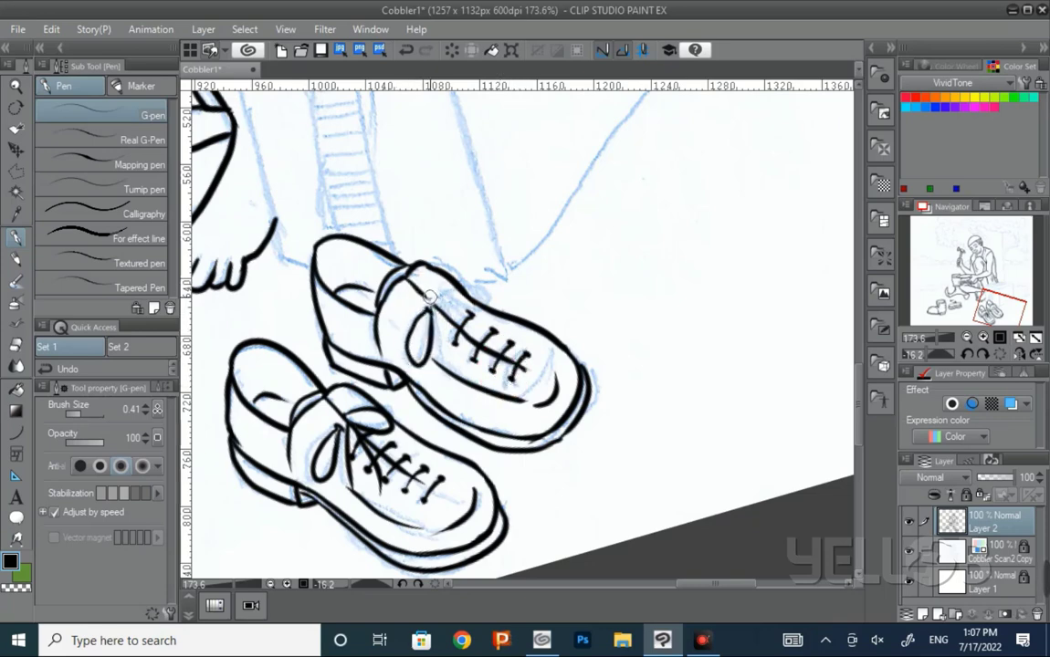
pyautogui.moveTo(413, 263); pyautogui.dragTo(456, 349)
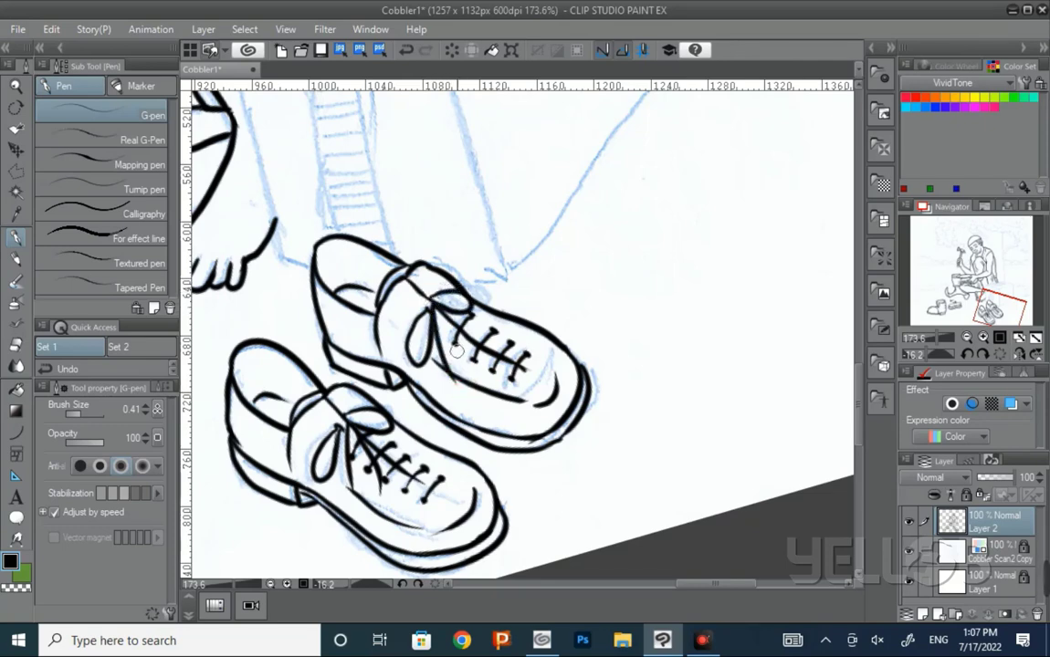
pyautogui.moveTo(441, 305); pyautogui.dragTo(452, 315)
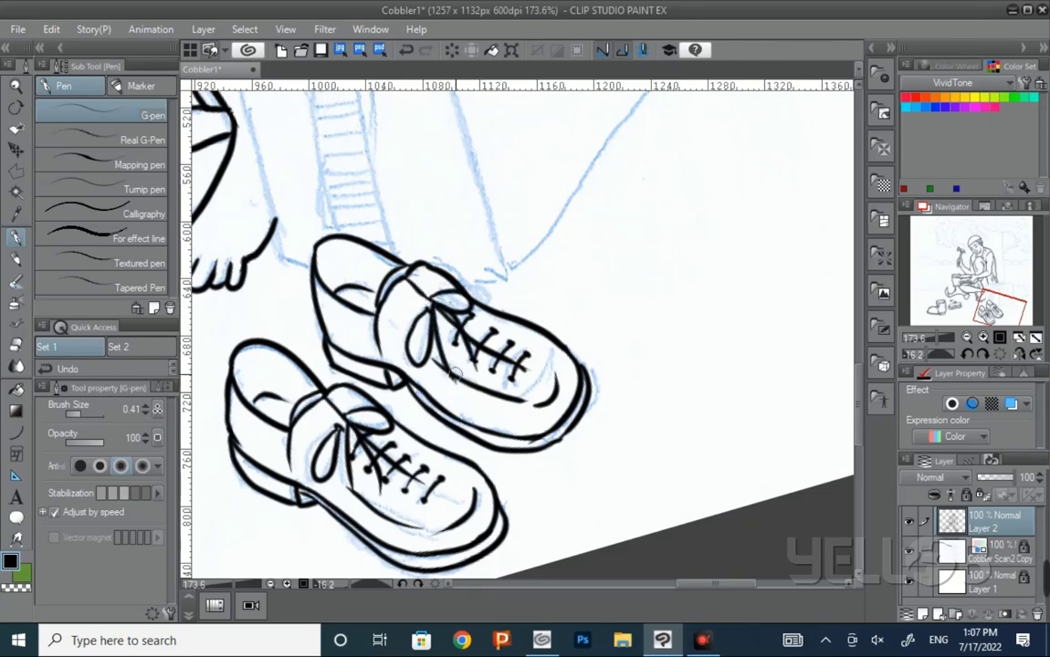
pyautogui.scroll(-3, 520, 328)
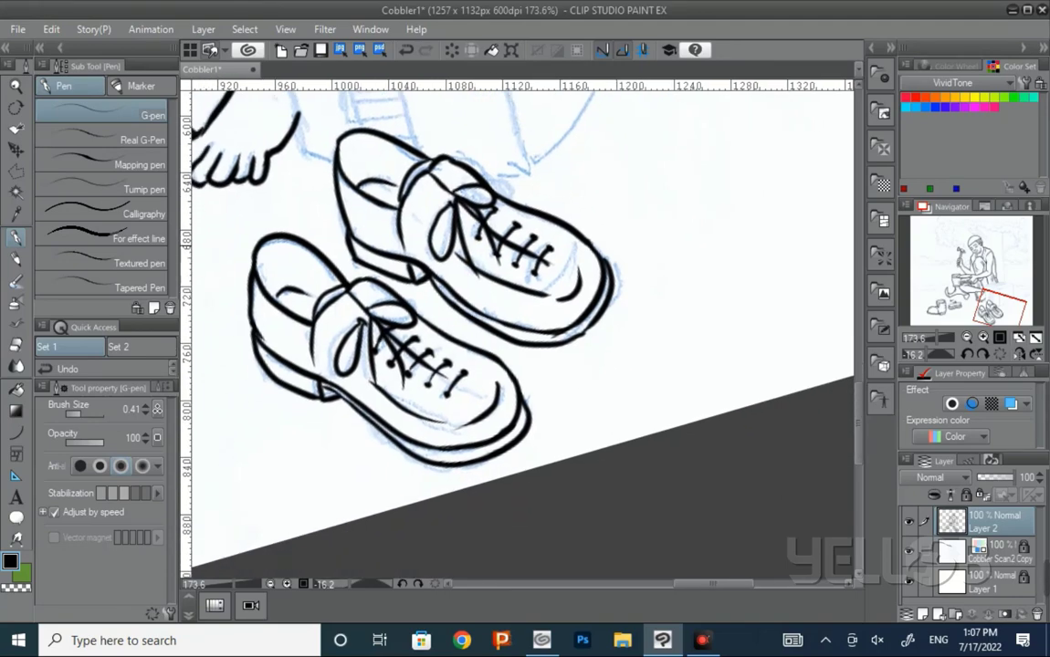
pyautogui.scroll(4, 520, 328)
pyautogui.scroll(4, 520, 329)
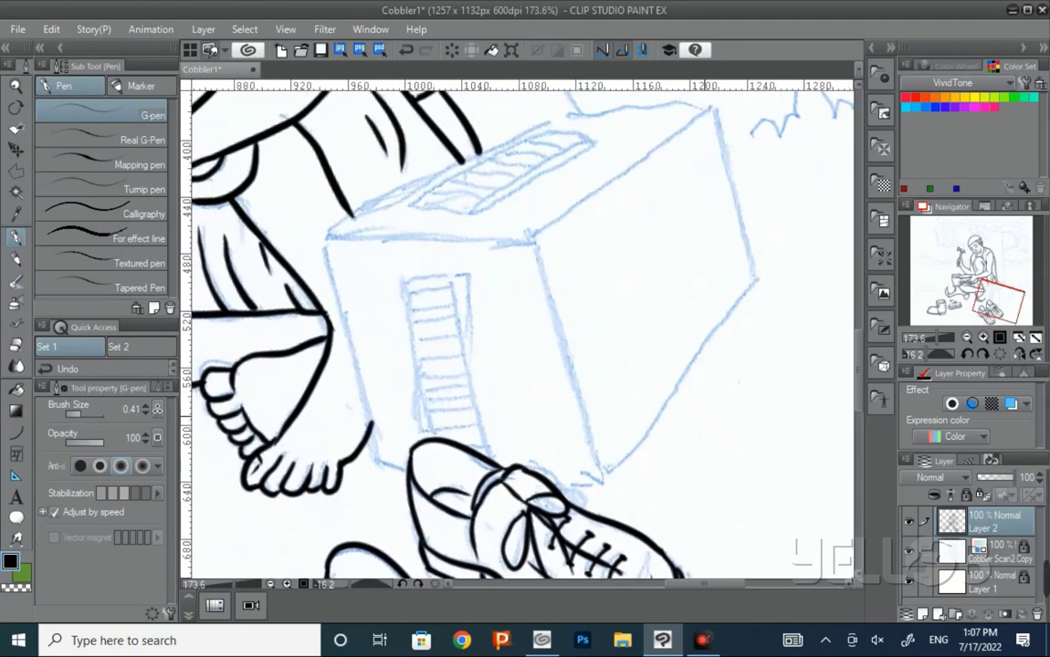
pyautogui.scroll(4, 521, 329)
pyautogui.scroll(4, 521, 328)
pyautogui.scroll(5, 520, 329)
pyautogui.scroll(-1, 521, 329)
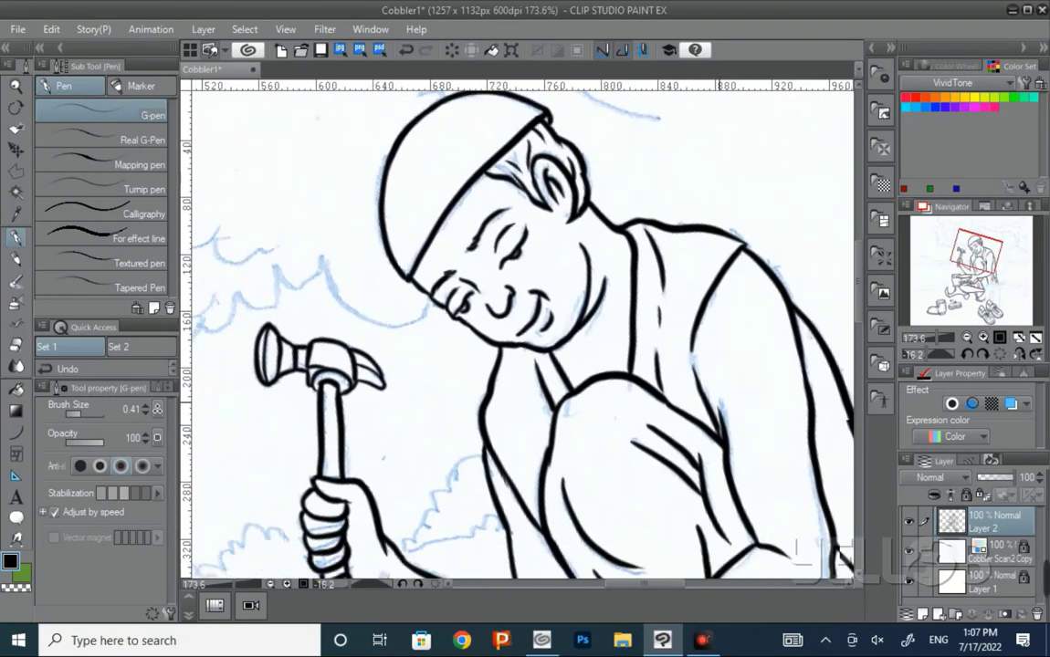
pyautogui.scroll(-5, 520, 329)
pyautogui.scroll(-3, 520, 329)
pyautogui.moveTo(593, 384)
pyautogui.mouseDown()
pyautogui.moveTo(397, 326)
pyautogui.moveTo(351, 229)
pyautogui.mouseUp()
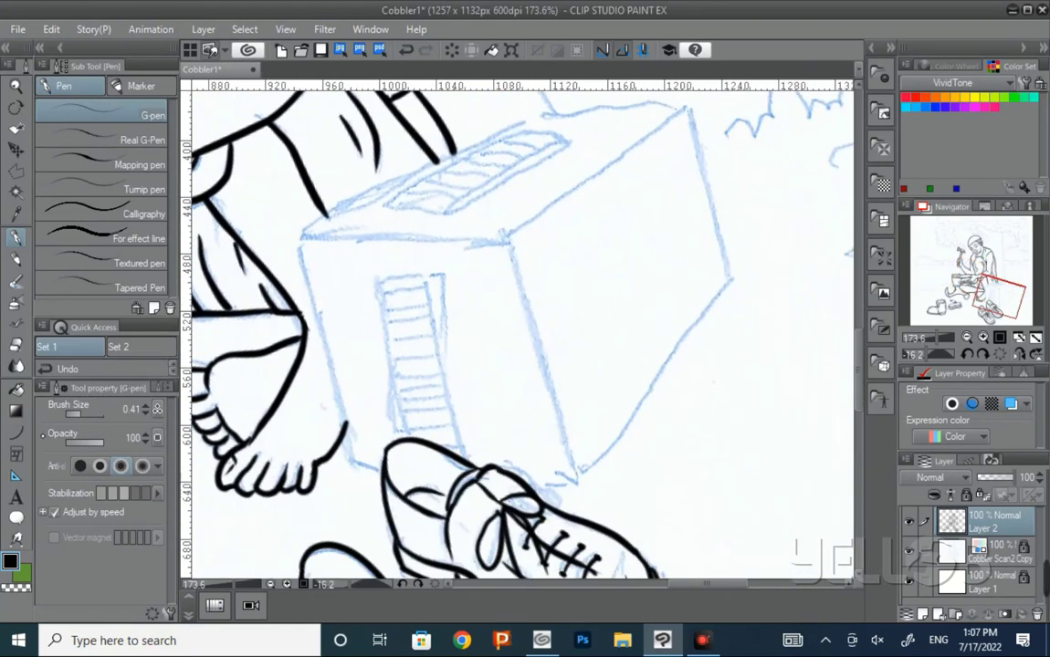
# Step: Switch to the Figure Curve tool with brush size 0.25
pyautogui.click(16, 432)
pyautogui.moveTo(507, 241)
pyautogui.mouseDown()
pyautogui.moveTo(685, 125)
pyautogui.moveTo(689, 136)
pyautogui.mouseUp()
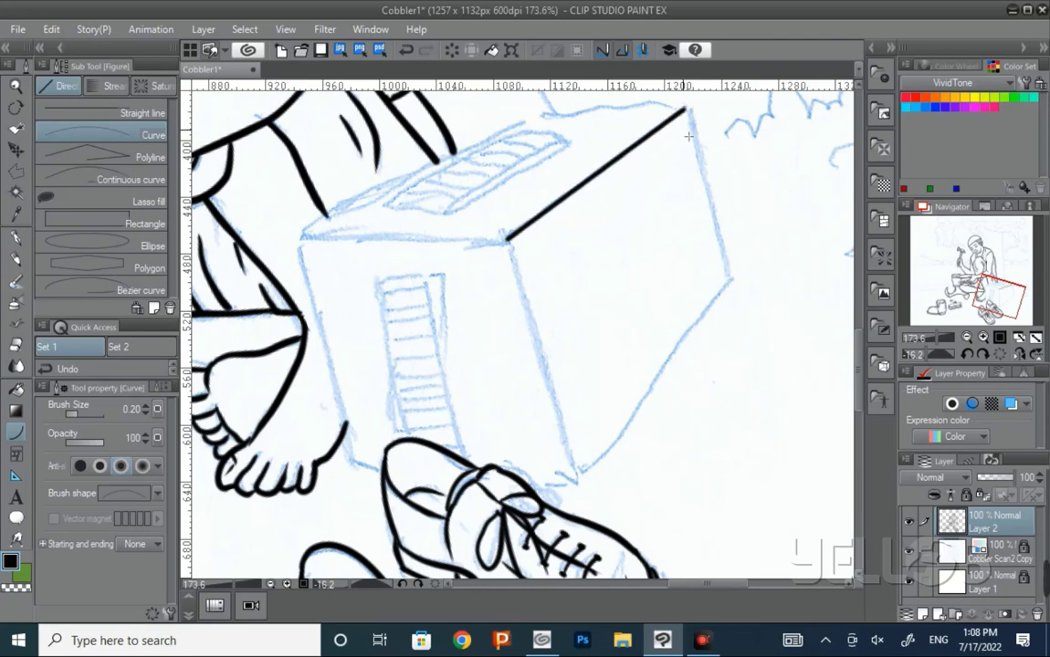
pyautogui.moveTo(521, 329); pyautogui.dragTo(457, 386)
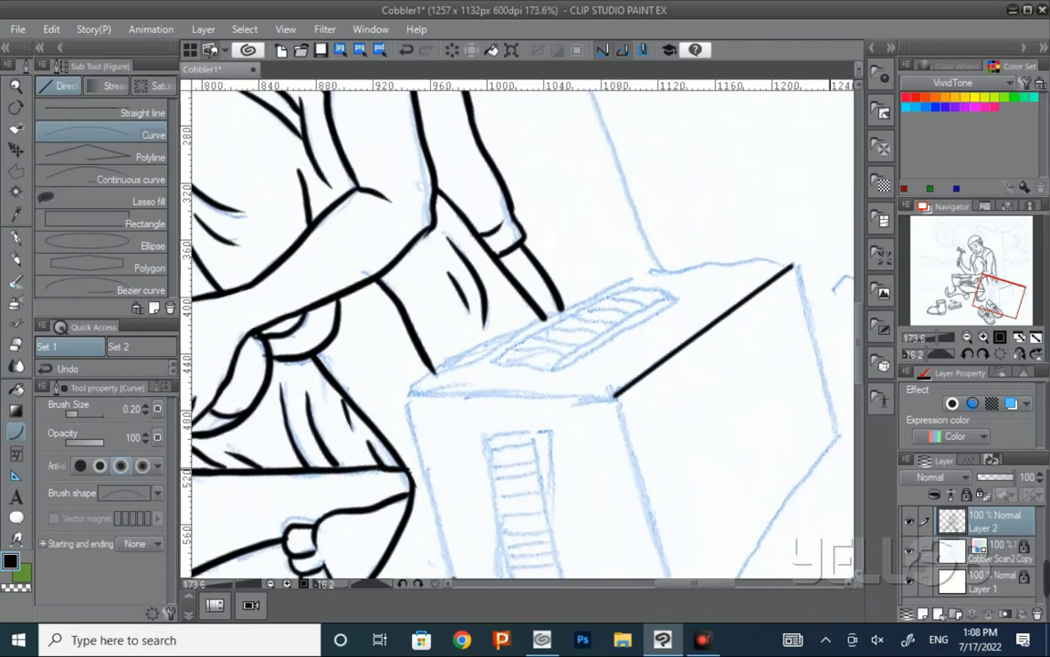
pyautogui.hotkey('ctrl', 'z')
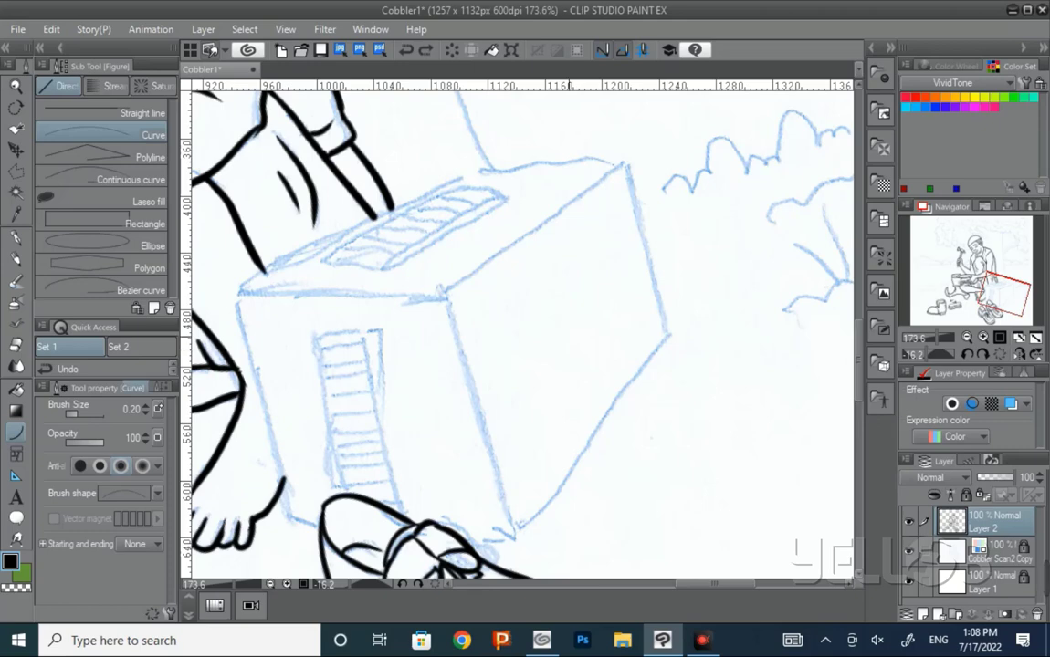
pyautogui.doubleClick(135, 409)
pyautogui.write('0.25')
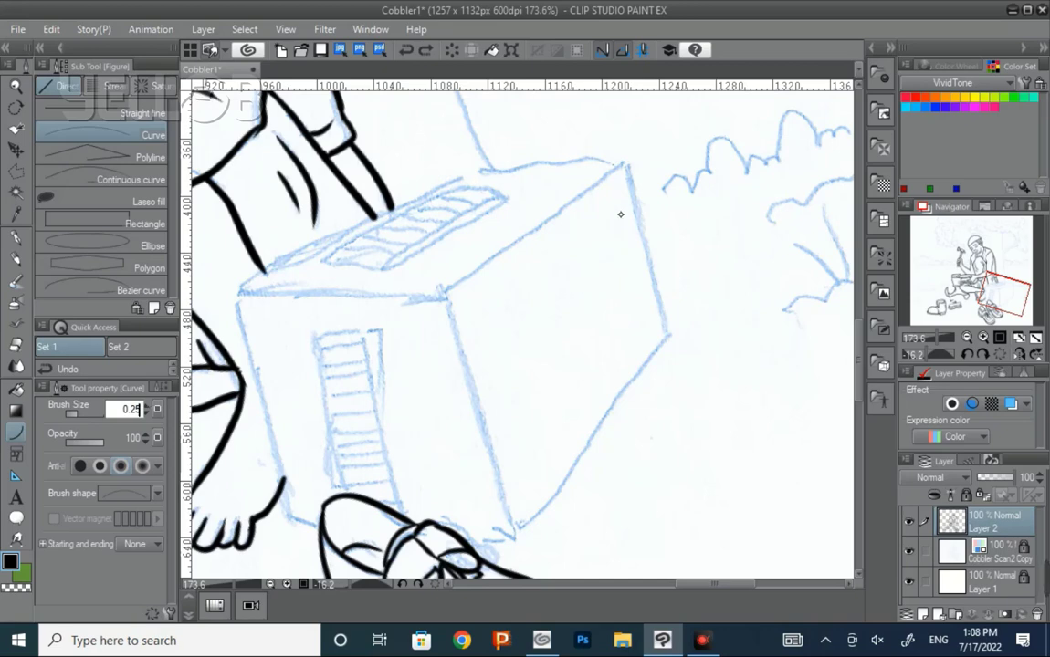
pyautogui.press('Escape')
# Step: Ink the box's front and back vertical edges and the right face's top and bottom edges
pyautogui.press('r')
pyautogui.moveTo(640, 300)
pyautogui.mouseDown()
pyautogui.moveTo(677, 312)
pyautogui.moveTo(664, 309)
pyautogui.moveTo(661, 293)
pyautogui.mouseUp()
pyautogui.moveTo(544, 406); pyautogui.dragTo(579, 356)
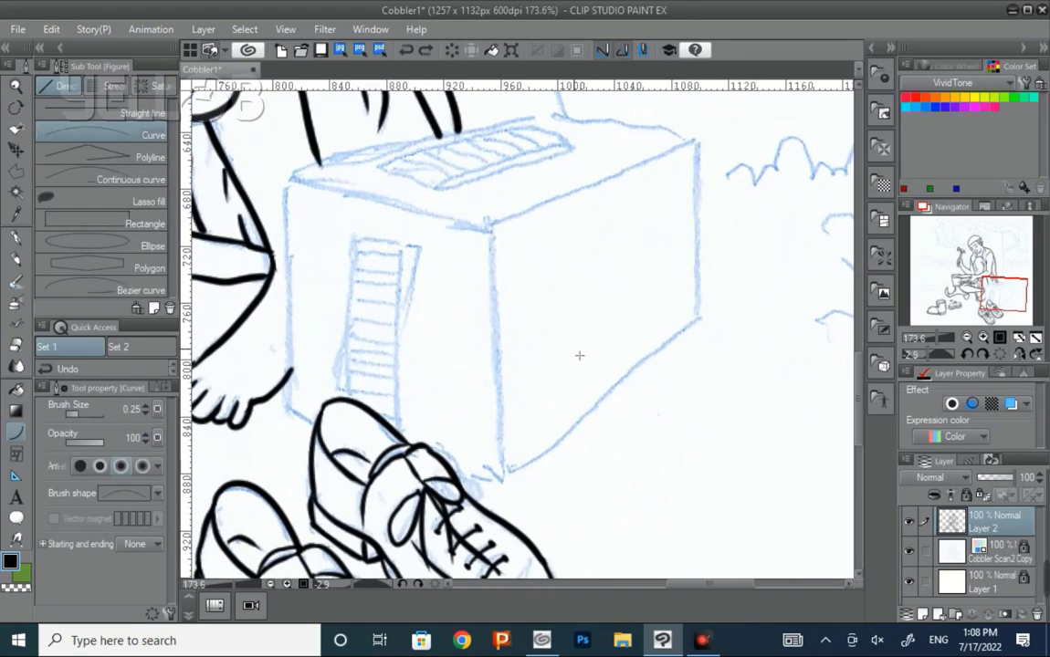
pyautogui.moveTo(497, 243); pyautogui.dragTo(502, 471)
pyautogui.moveTo(696, 142); pyautogui.dragTo(697, 317)
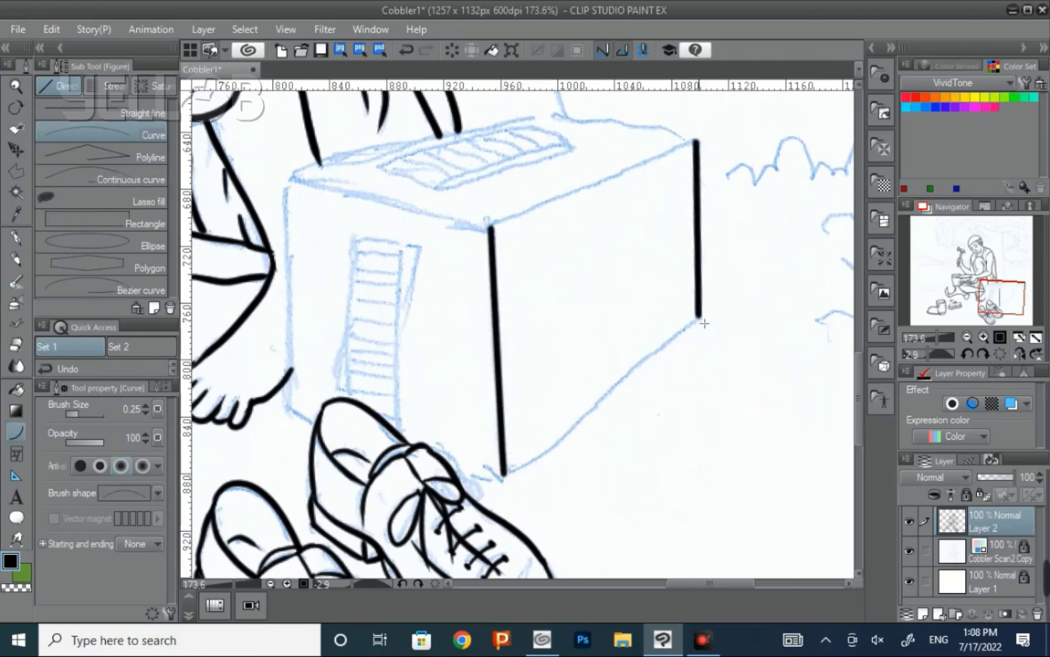
pyautogui.moveTo(497, 236); pyautogui.dragTo(700, 146)
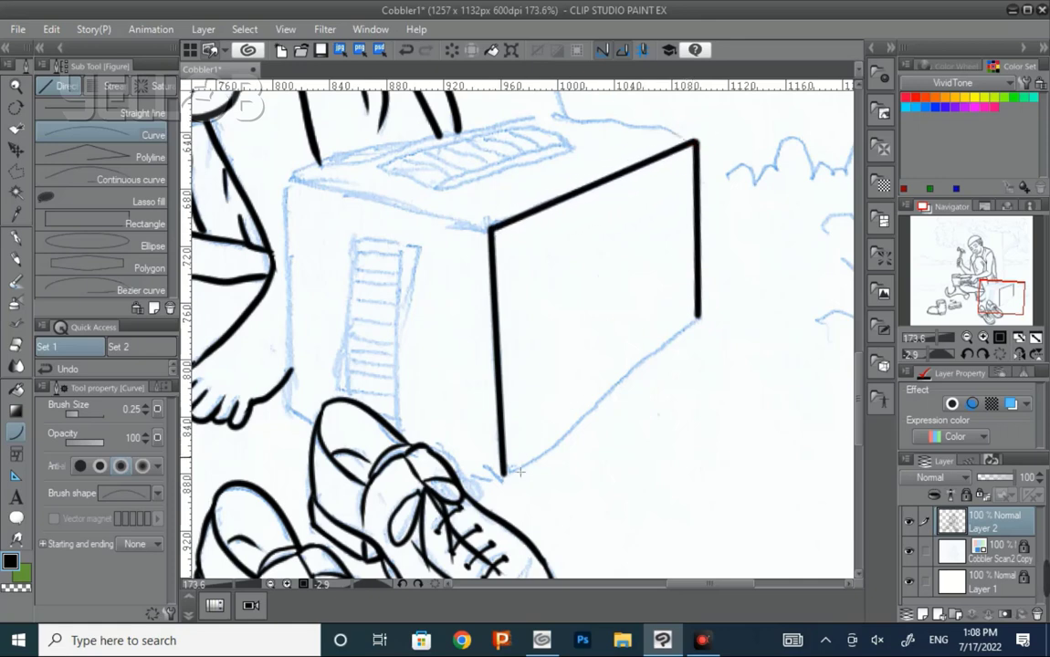
pyautogui.moveTo(504, 475); pyautogui.dragTo(699, 320)
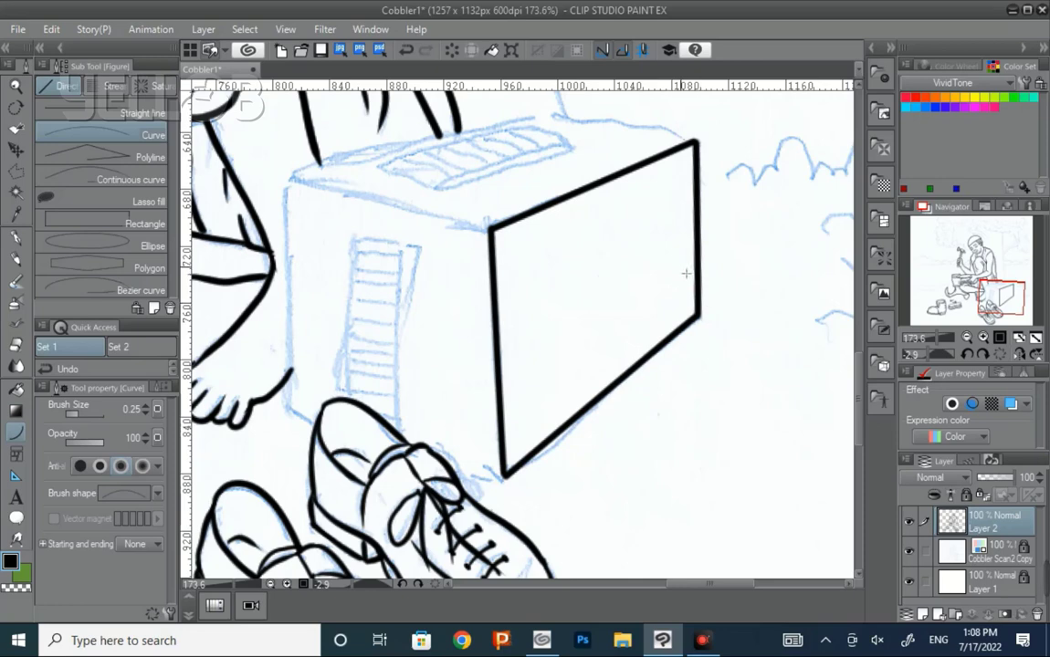
# Step: Ink the box's left vertical edge, the edge near the shoe and the upper-left edge
pyautogui.moveTo(520, 384); pyautogui.dragTo(647, 343)
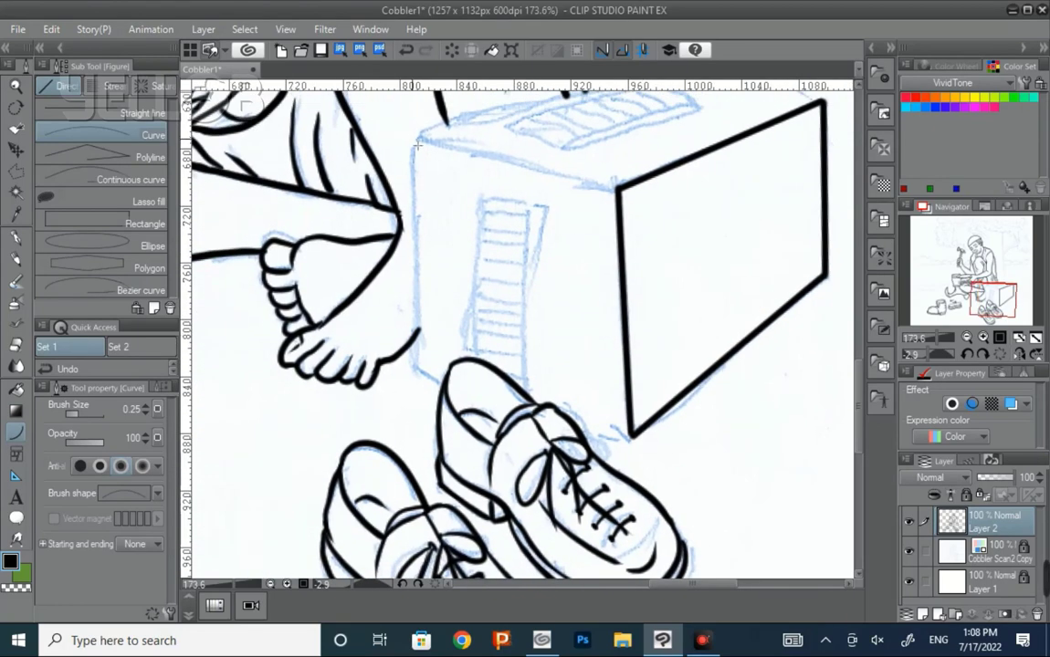
pyautogui.moveTo(418, 143)
pyautogui.mouseDown()
pyautogui.moveTo(415, 354)
pyautogui.moveTo(333, 384)
pyautogui.moveTo(404, 218)
pyautogui.mouseUp()
pyautogui.click(422, 352)
pyautogui.press('r')
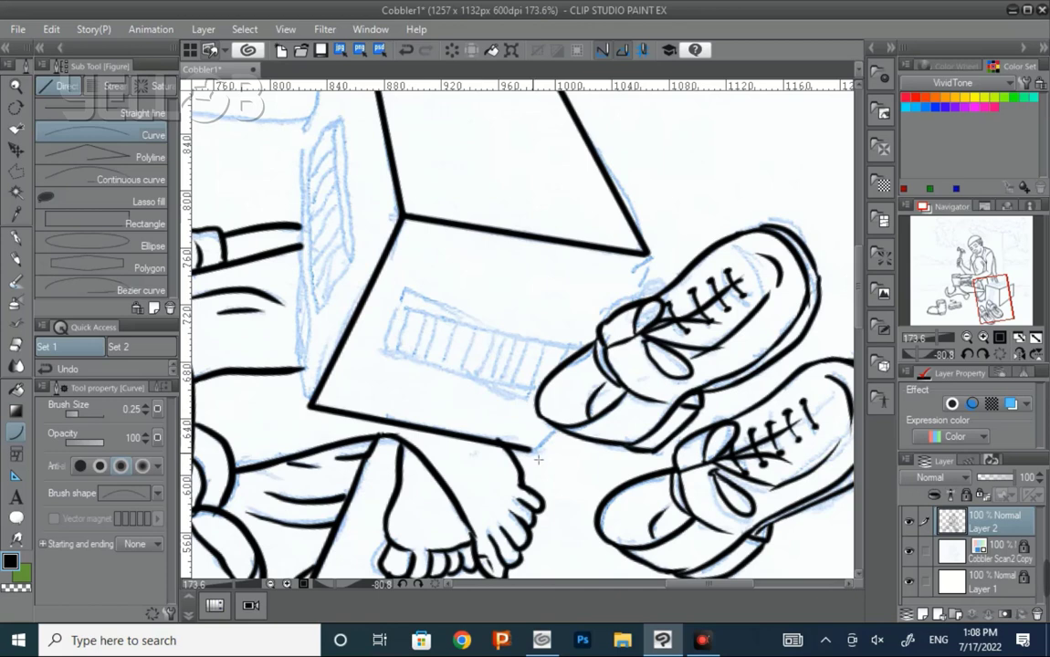
pyautogui.moveTo(555, 432); pyautogui.dragTo(625, 311)
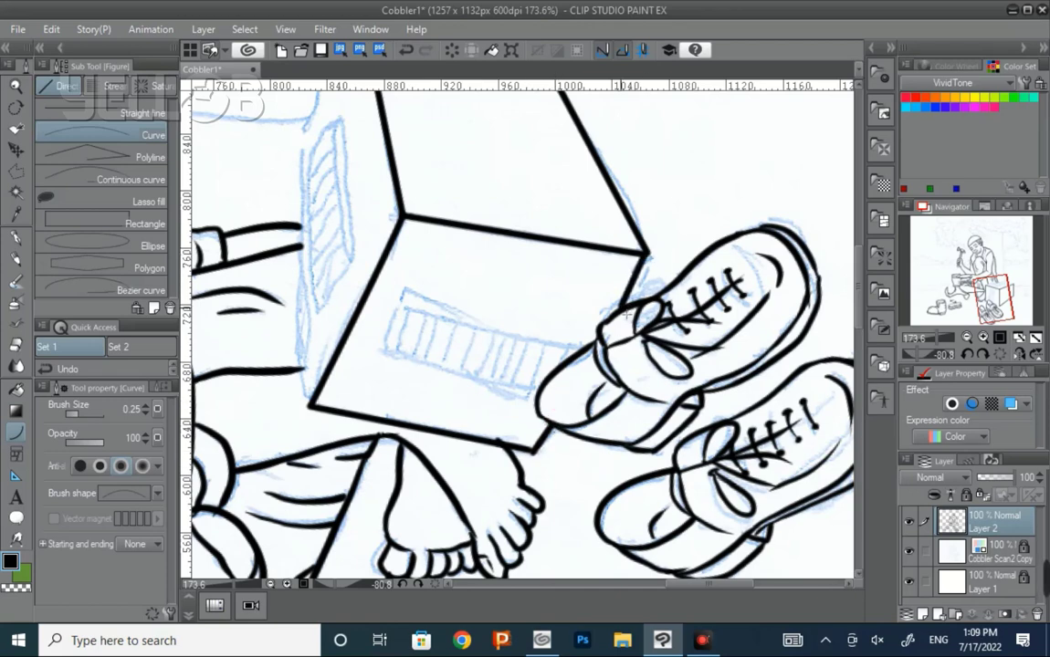
pyautogui.moveTo(626, 315)
pyautogui.mouseDown()
pyautogui.moveTo(628, 270)
pyautogui.moveTo(720, 442)
pyautogui.mouseUp()
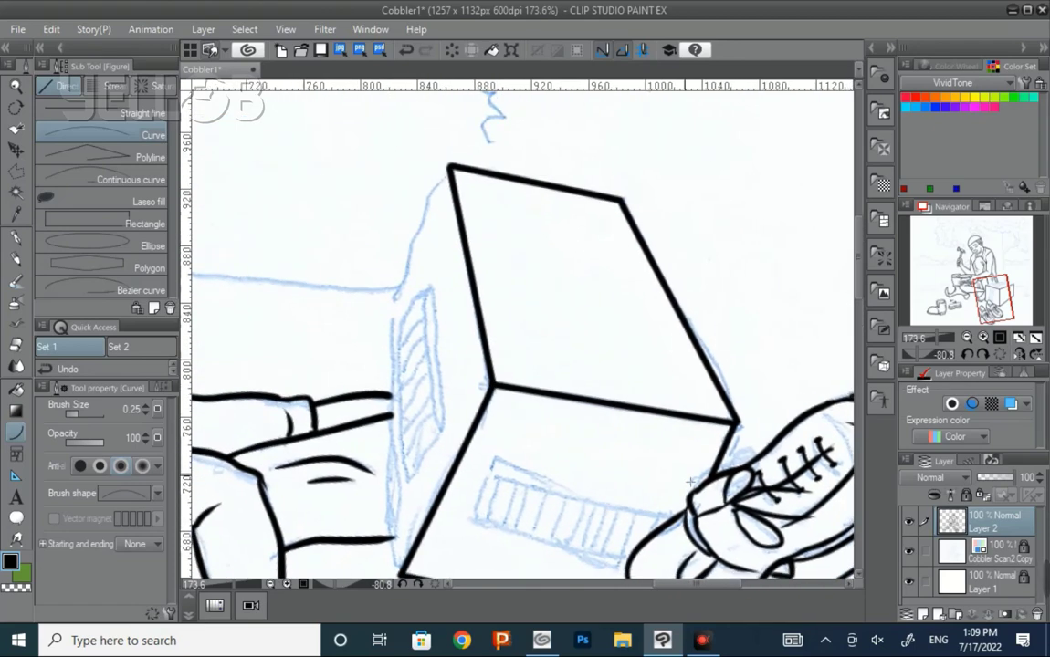
pyautogui.moveTo(392, 301); pyautogui.dragTo(450, 168)
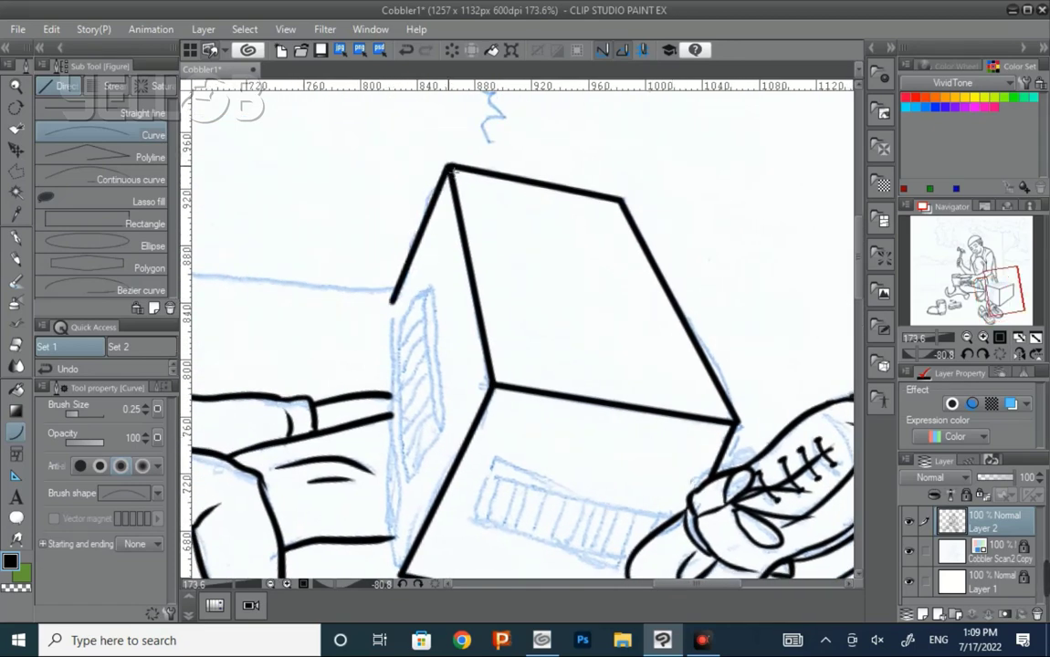
# Step: Rotate the canvas about 27 degrees and ink the box's lower-left edge
pyautogui.press('r')
pyautogui.moveTo(584, 347); pyautogui.dragTo(646, 380)
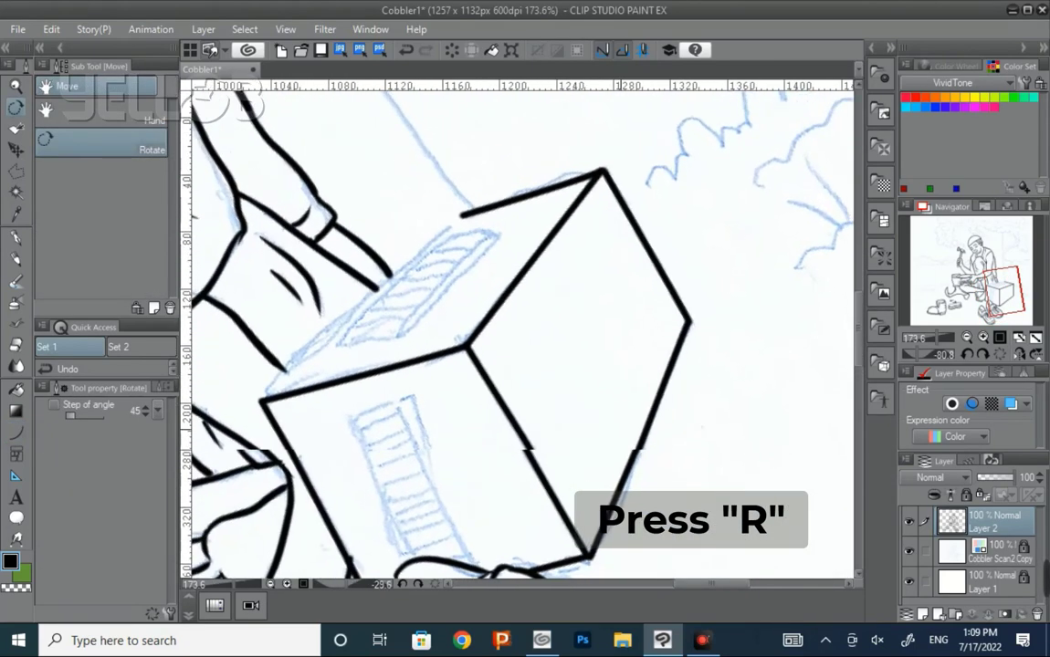
pyautogui.moveTo(311, 502); pyautogui.dragTo(426, 249)
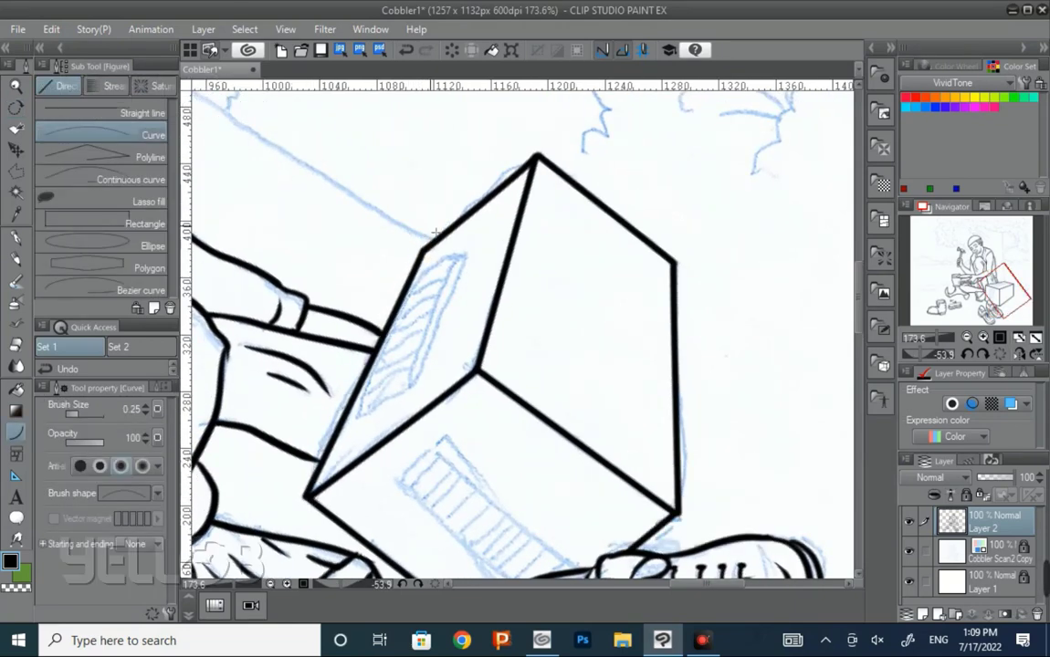
pyautogui.scroll(-3, 516, 329)
pyautogui.scroll(1, 516, 328)
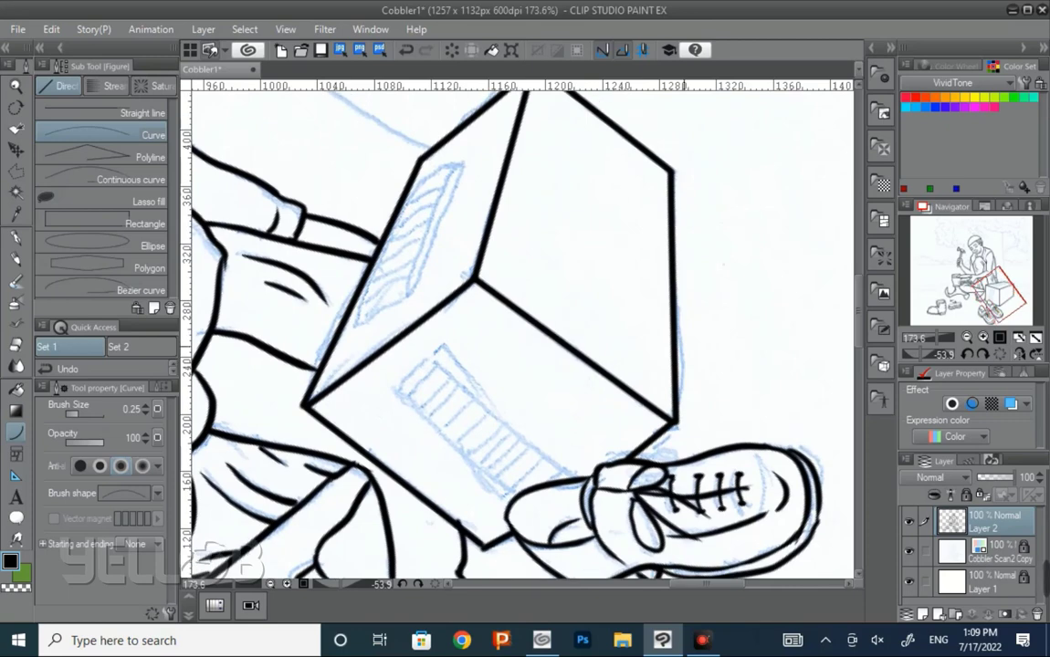
# Step: Back on the freehand G-pen, add parallel lines on the box's left face and upper-left edge
pyautogui.click(16, 236)
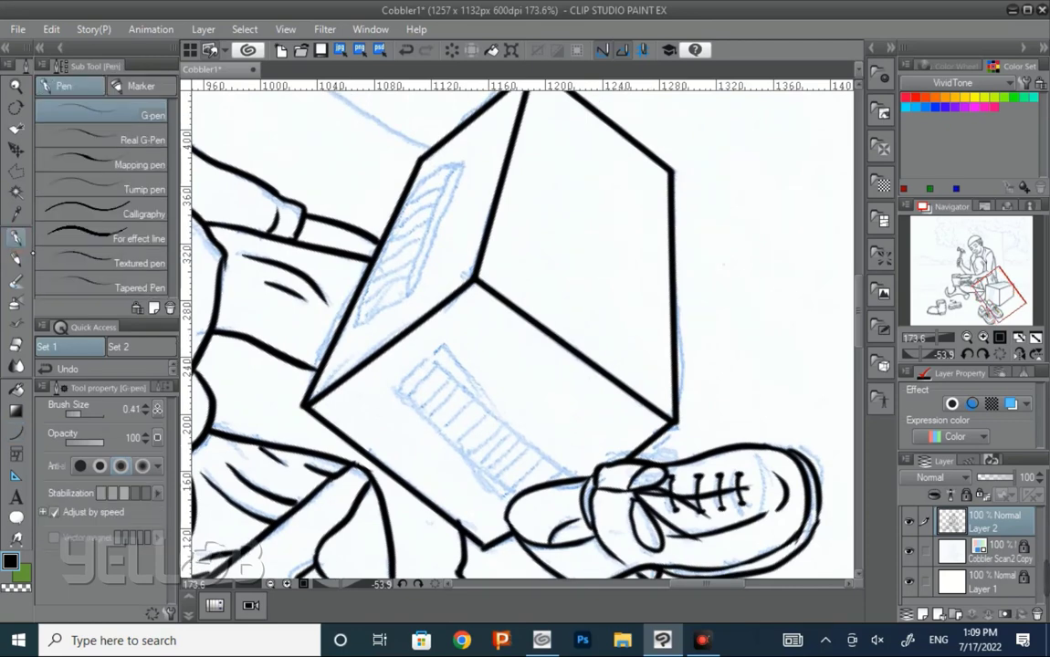
pyautogui.moveTo(659, 397); pyautogui.dragTo(695, 433)
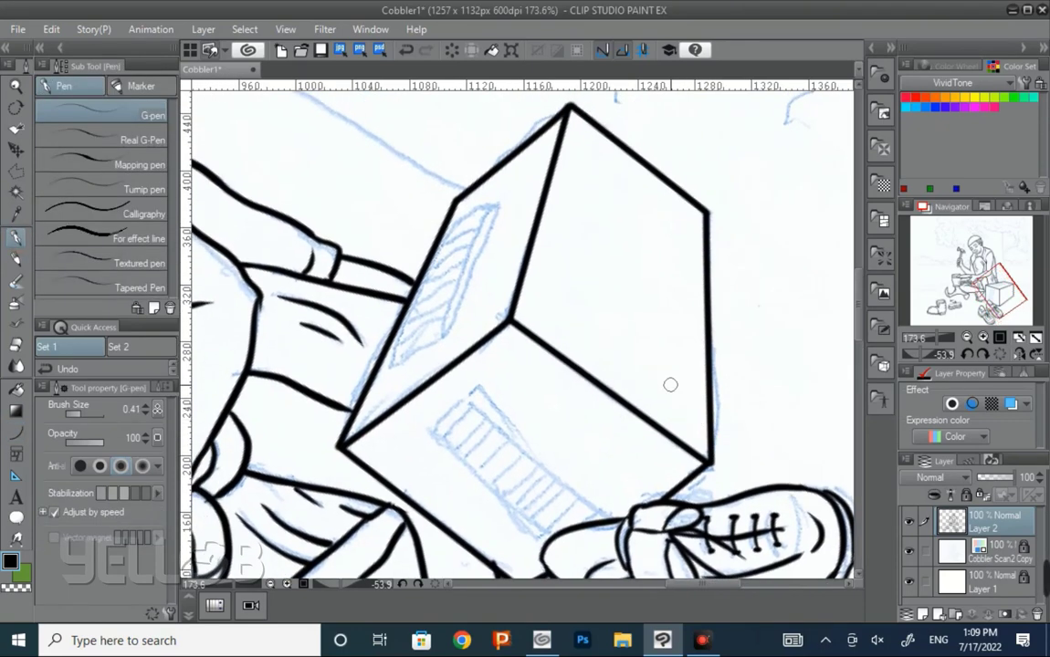
pyautogui.moveTo(488, 211); pyautogui.dragTo(446, 327)
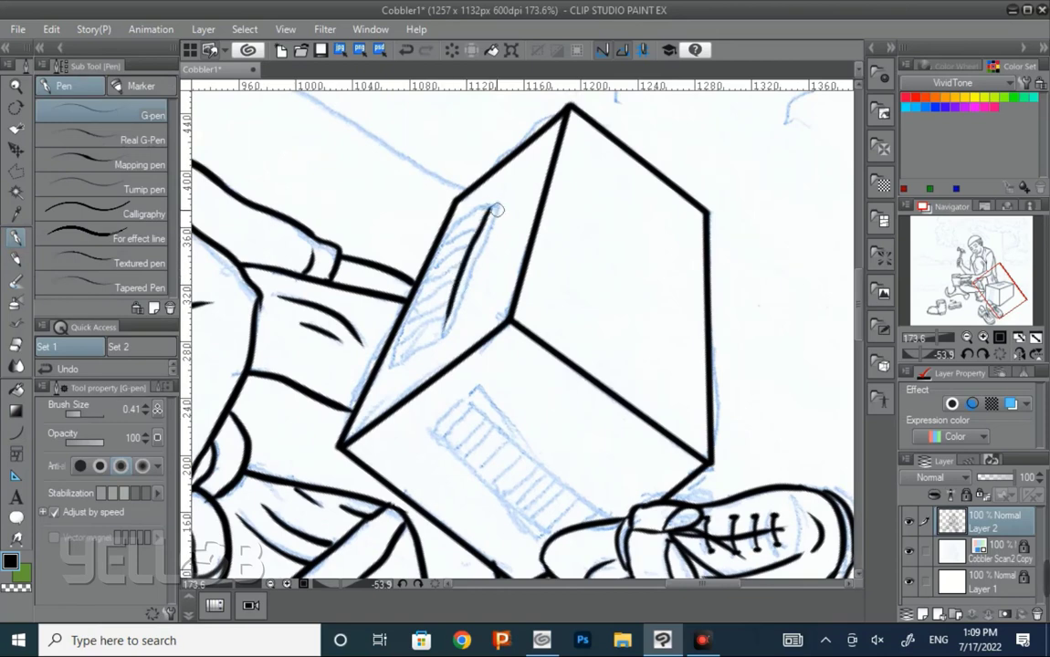
pyautogui.moveTo(498, 209); pyautogui.dragTo(441, 336)
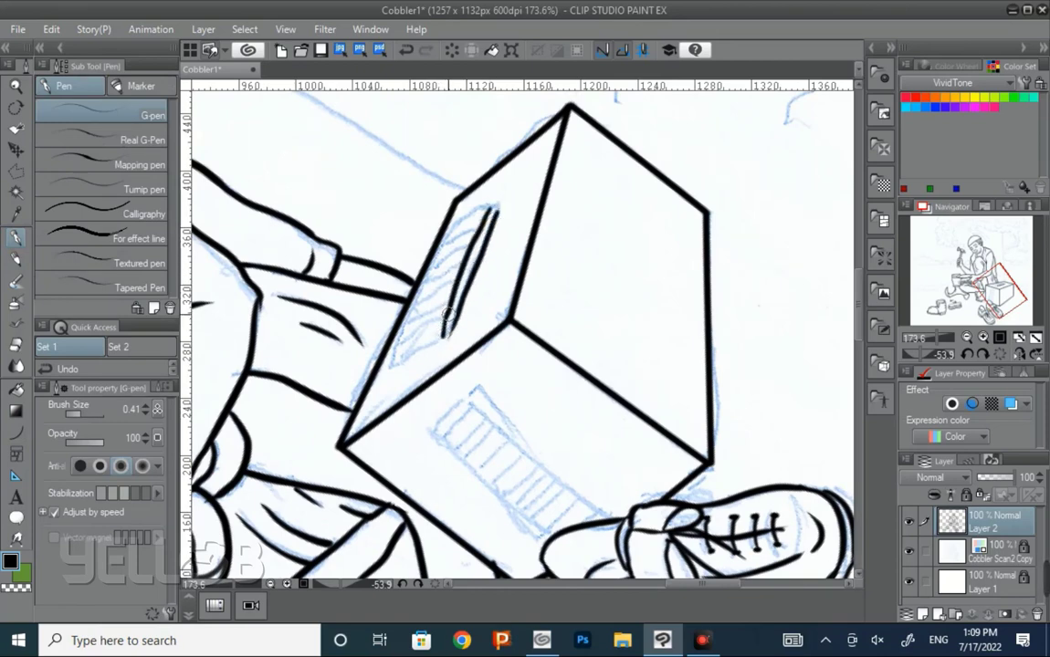
pyautogui.moveTo(392, 363); pyautogui.dragTo(456, 226)
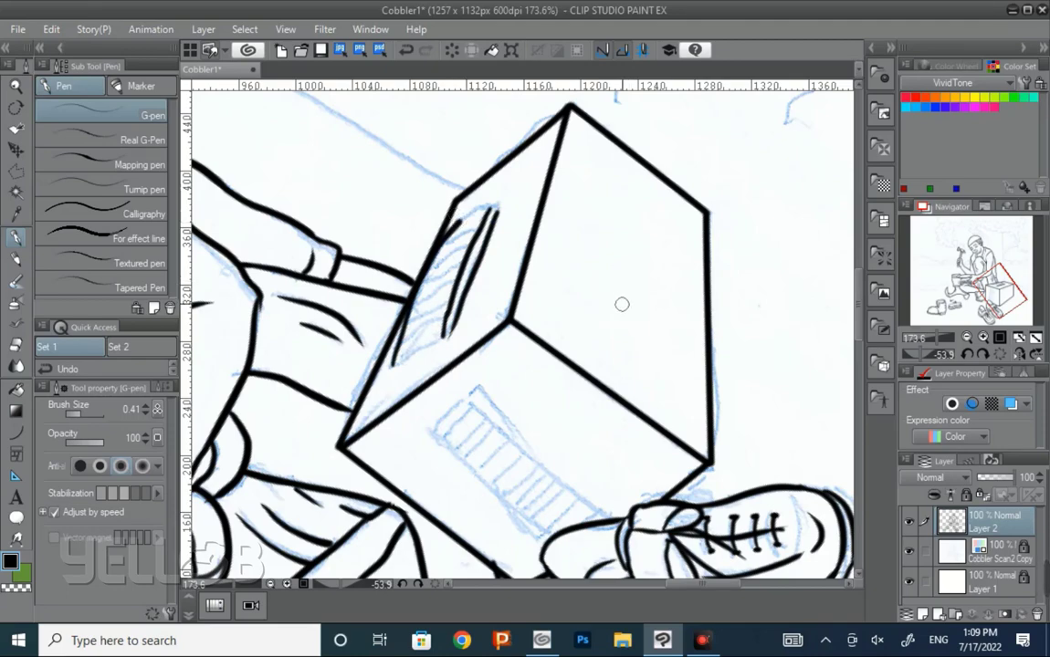
# Step: Hatch the slot on the box's side and close its right end
pyautogui.press('r')
pyautogui.moveTo(622, 304)
pyautogui.mouseDown()
pyautogui.moveTo(600, 242)
pyautogui.moveTo(530, 242)
pyautogui.mouseUp()
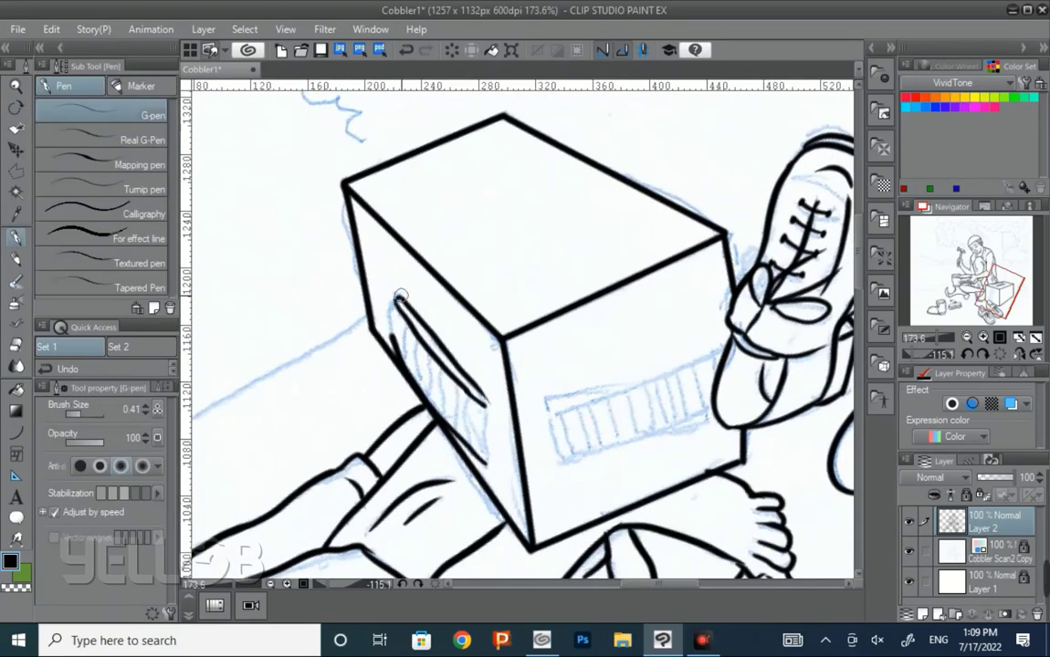
pyautogui.moveTo(400, 298)
pyautogui.mouseDown()
pyautogui.moveTo(403, 338)
pyautogui.moveTo(459, 418)
pyautogui.mouseUp()
pyautogui.moveTo(466, 378)
pyautogui.mouseDown()
pyautogui.moveTo(470, 431)
pyautogui.moveTo(486, 457)
pyautogui.mouseUp()
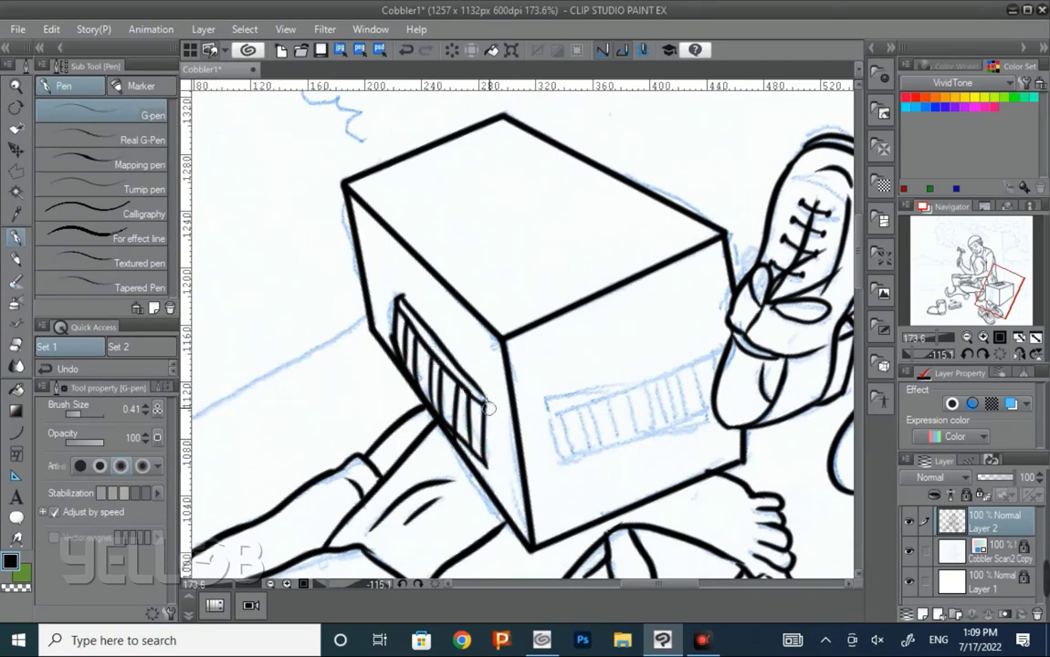
pyautogui.moveTo(489, 393)
pyautogui.mouseDown()
pyautogui.moveTo(492, 462)
pyautogui.moveTo(577, 460)
pyautogui.moveTo(492, 402)
pyautogui.mouseUp()
# Step: Ink the box opening's left edge down to the shoe and its inner front edge line
pyautogui.press('r')
pyautogui.scroll(-3, 492, 402)
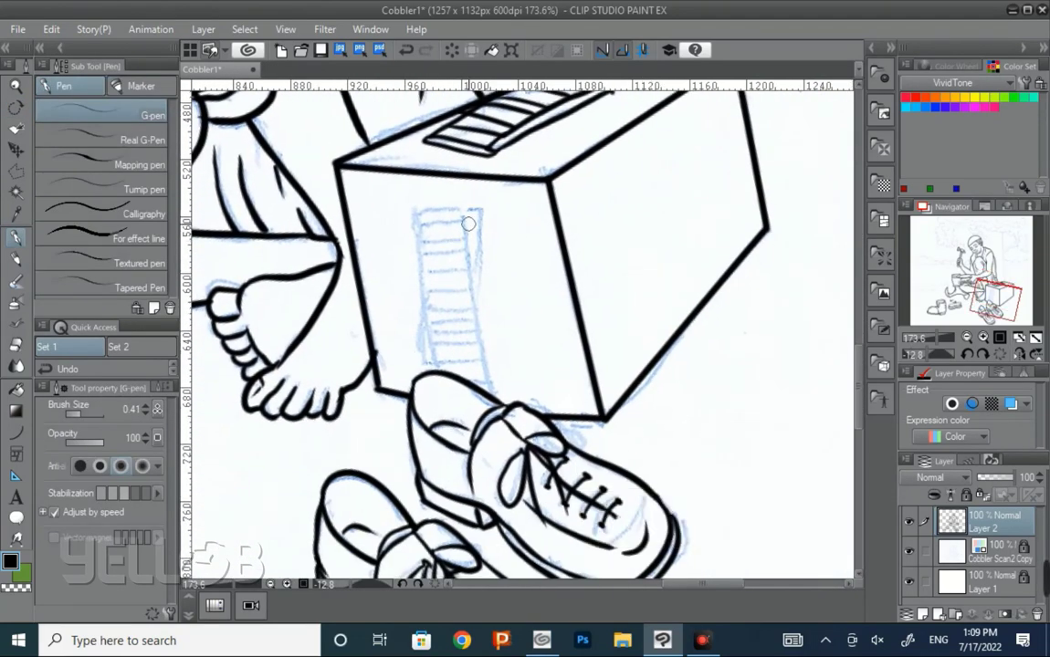
pyautogui.moveTo(416, 193); pyautogui.dragTo(435, 340)
pyautogui.hotkey('ctrl', 'z')
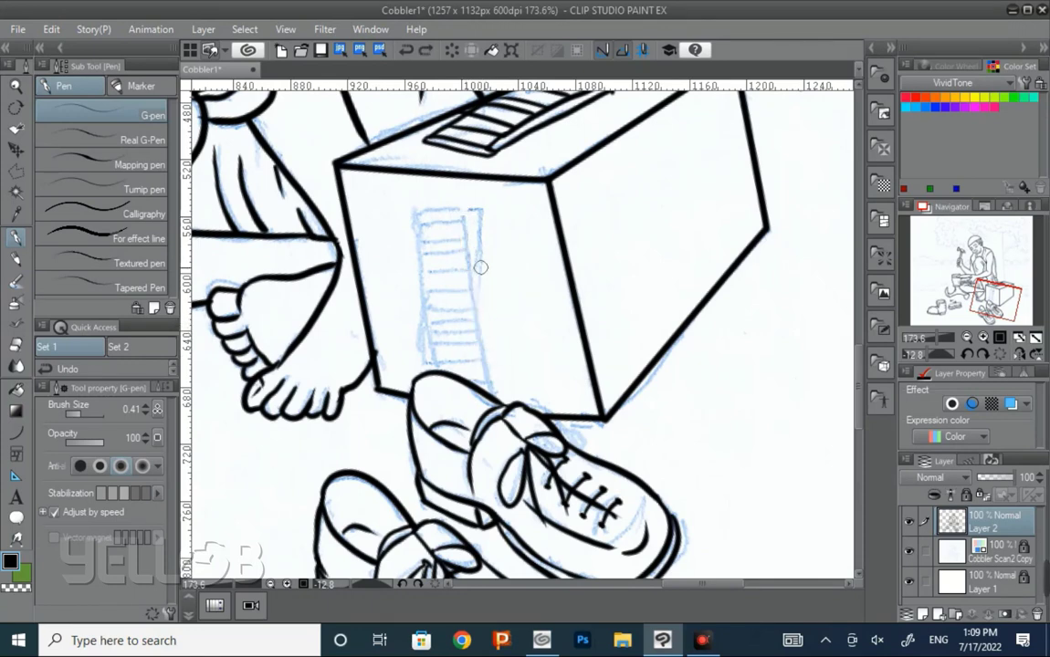
pyautogui.moveTo(462, 212); pyautogui.dragTo(484, 374)
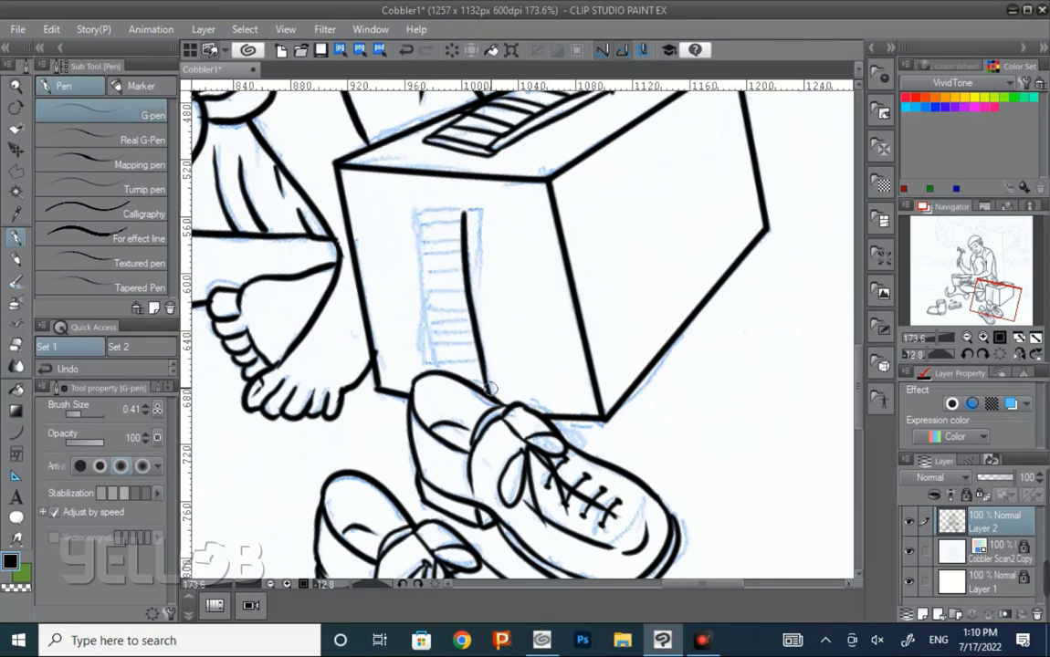
pyautogui.moveTo(418, 225); pyautogui.dragTo(419, 307)
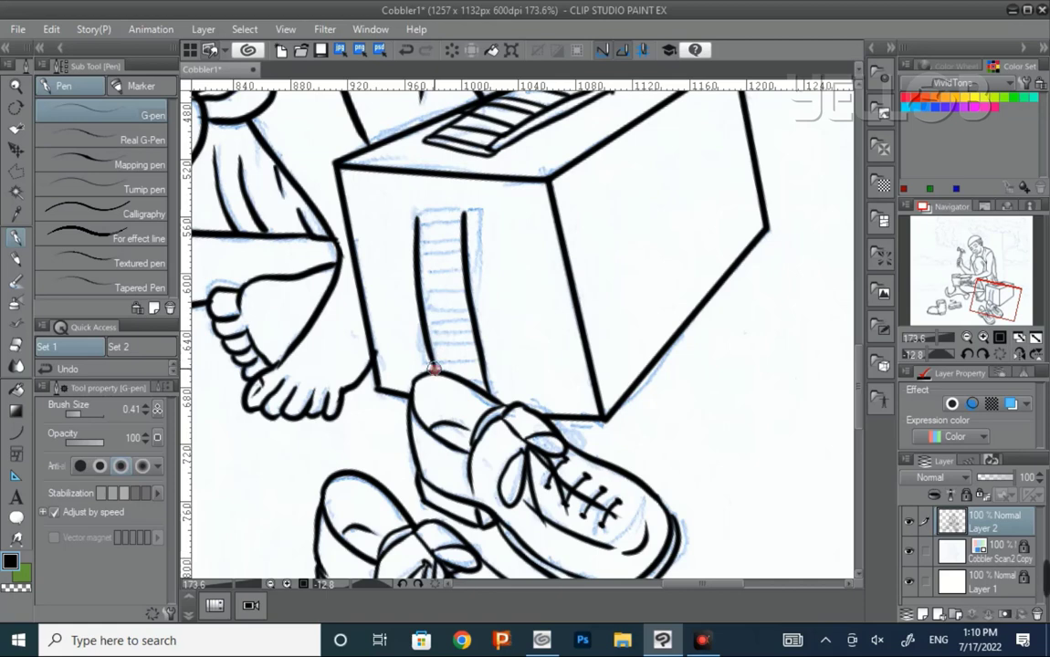
pyautogui.moveTo(423, 319); pyautogui.dragTo(425, 369)
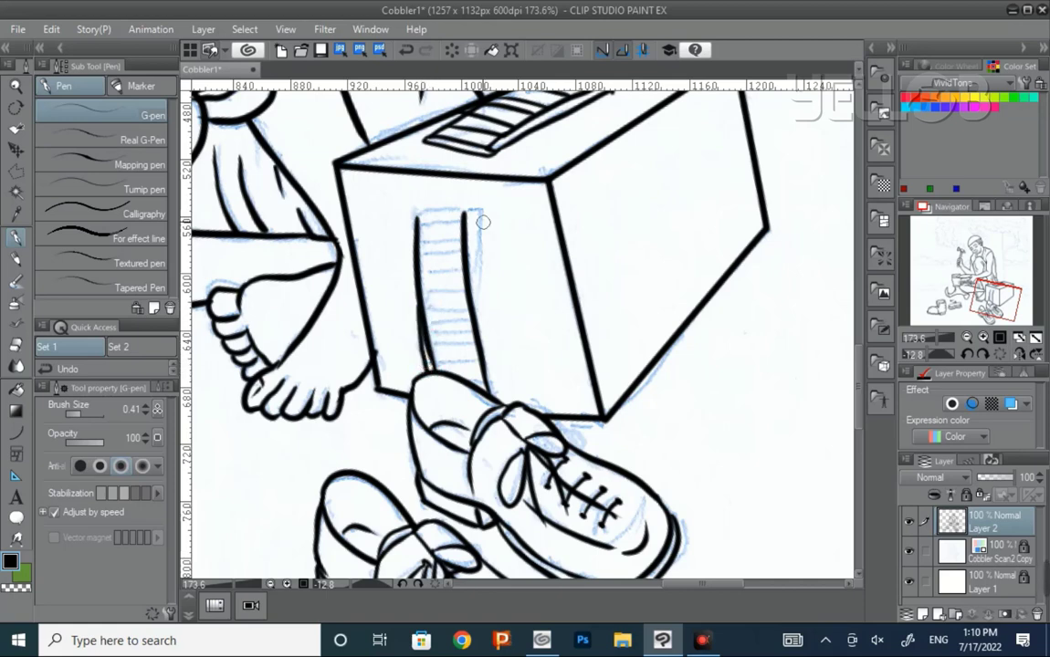
pyautogui.moveTo(463, 216); pyautogui.dragTo(477, 324)
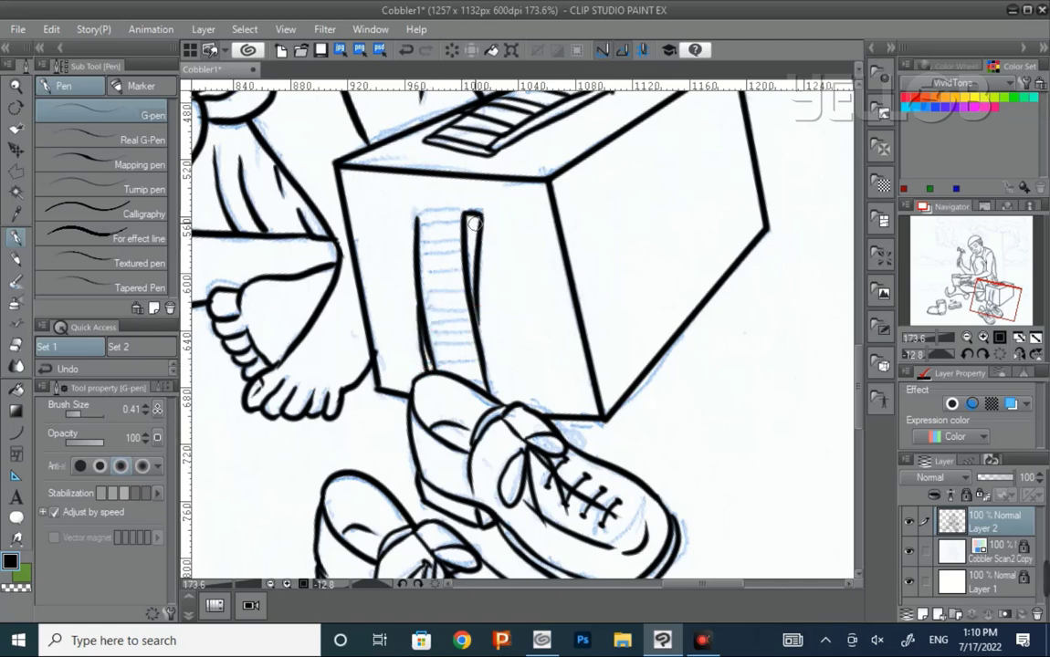
pyautogui.moveTo(473, 274)
pyautogui.mouseDown()
pyautogui.moveTo(467, 219)
pyautogui.moveTo(475, 311)
pyautogui.moveTo(475, 220)
pyautogui.mouseUp()
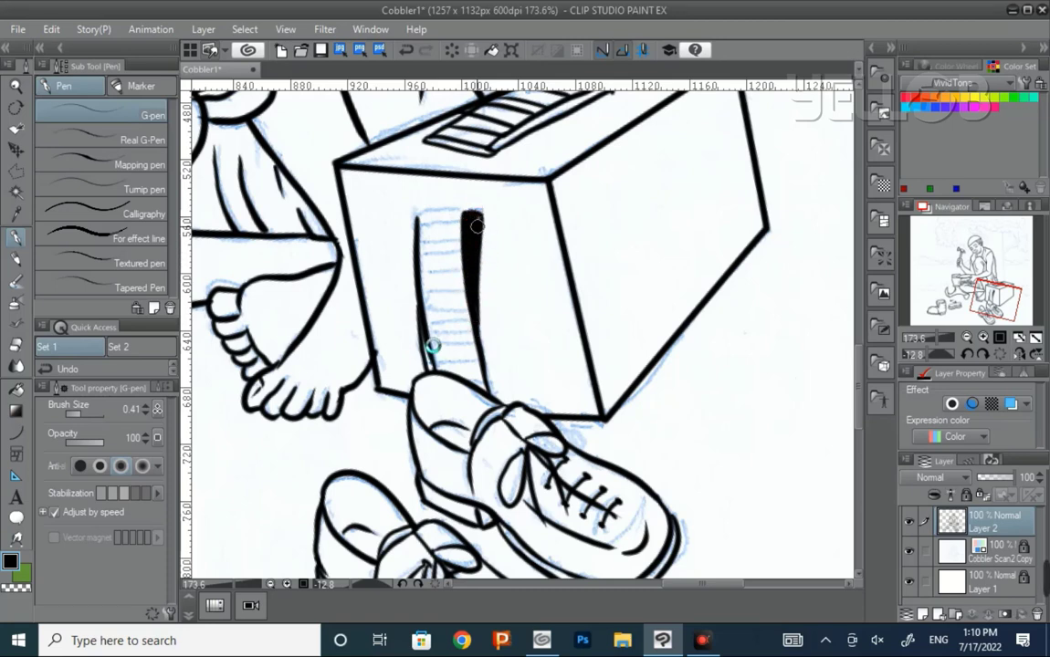
pyautogui.moveTo(429, 354)
pyautogui.mouseDown()
pyautogui.moveTo(427, 340)
pyautogui.moveTo(378, 343)
pyautogui.moveTo(394, 392)
pyautogui.moveTo(413, 399)
pyautogui.mouseUp()
# Step: Hatch six vertical lines across the box opening up to the shoe
pyautogui.press('r')
pyautogui.moveTo(421, 360)
pyautogui.mouseDown()
pyautogui.moveTo(422, 402)
pyautogui.moveTo(447, 414)
pyautogui.mouseUp()
pyautogui.moveTo(459, 374); pyautogui.dragTo(463, 422)
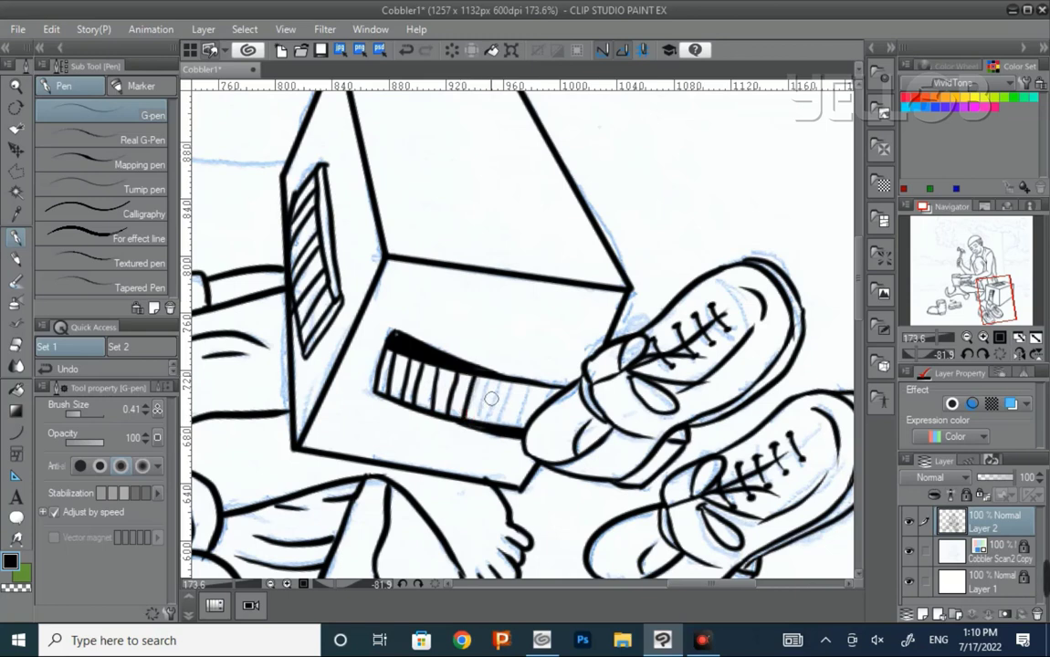
pyautogui.moveTo(472, 378)
pyautogui.mouseDown()
pyautogui.moveTo(476, 425)
pyautogui.moveTo(502, 430)
pyautogui.mouseUp()
pyautogui.moveTo(509, 387); pyautogui.dragTo(511, 433)
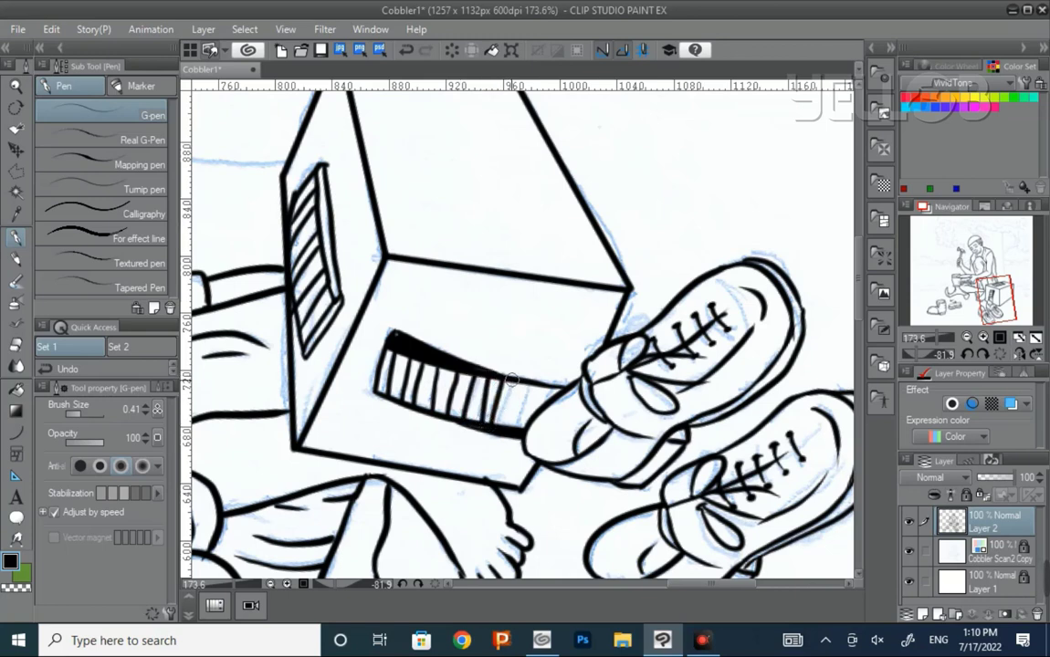
pyautogui.moveTo(520, 389); pyautogui.dragTo(523, 435)
pyautogui.moveTo(531, 392); pyautogui.dragTo(534, 436)
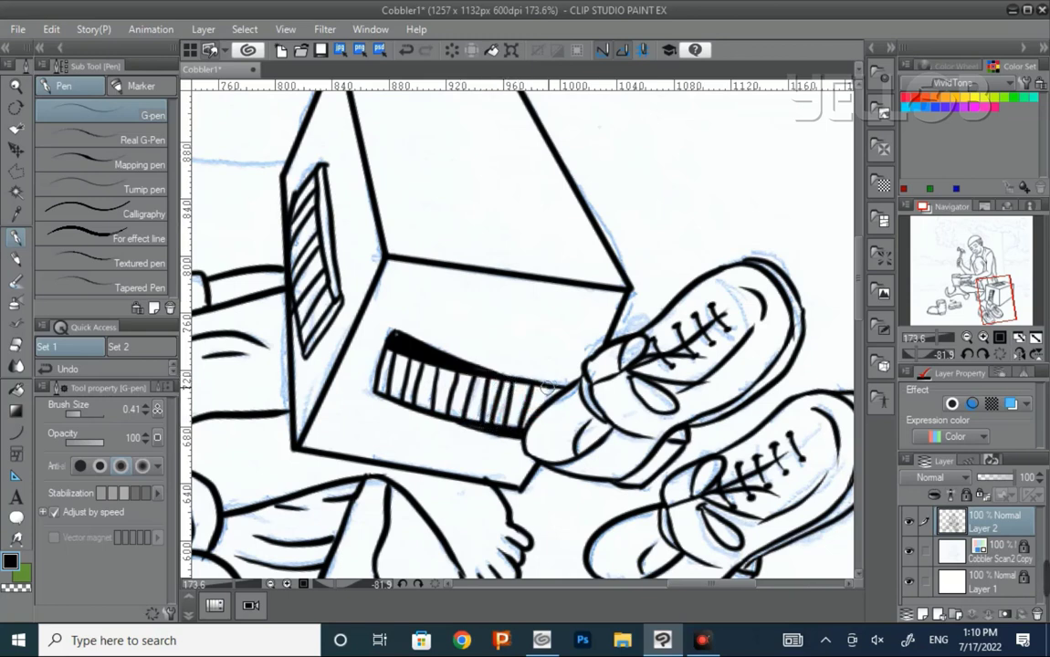
pyautogui.moveTo(544, 374); pyautogui.dragTo(776, 251)
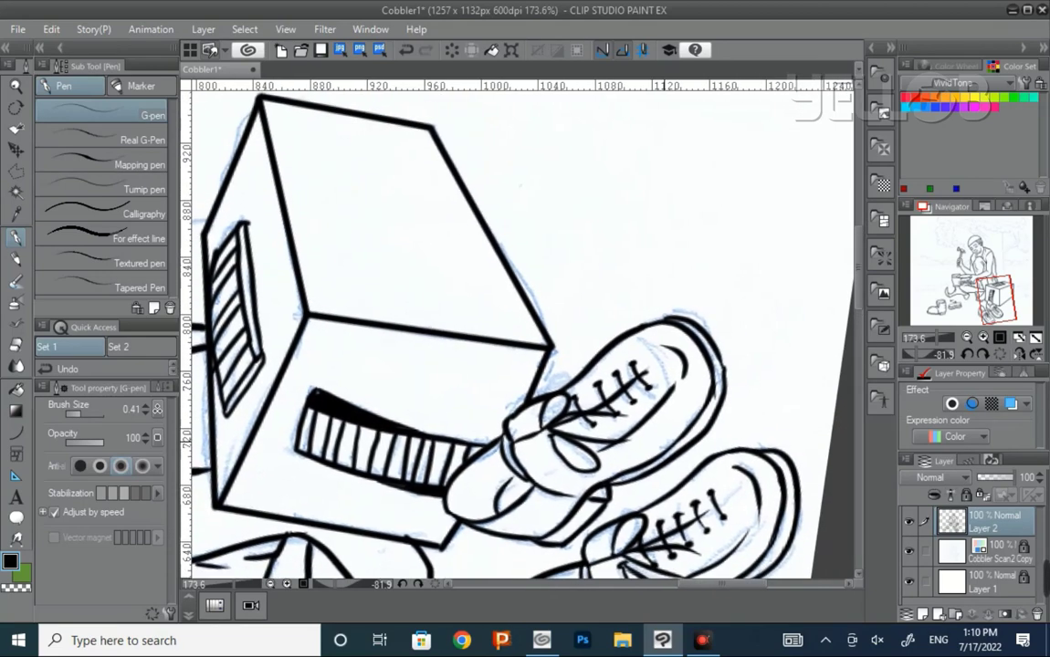
pyautogui.moveTo(705, 366)
pyautogui.mouseDown()
pyautogui.moveTo(563, 433)
pyautogui.moveTo(585, 539)
pyautogui.mouseUp()
pyautogui.moveTo(585, 365); pyautogui.dragTo(602, 457)
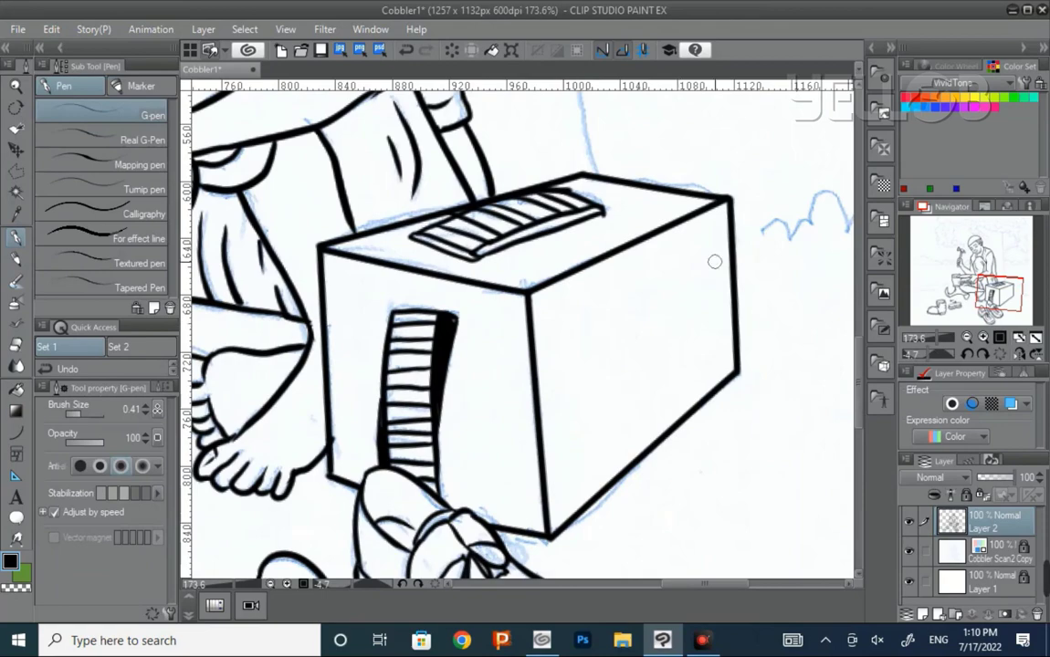
# Step: Zoom out to the whole cobbler drawing, reset the view rotation, and lock Layer 2
pyautogui.hotkey('ctrl', 'space')
pyautogui.moveTo(604, 301); pyautogui.dragTo(630, 408)
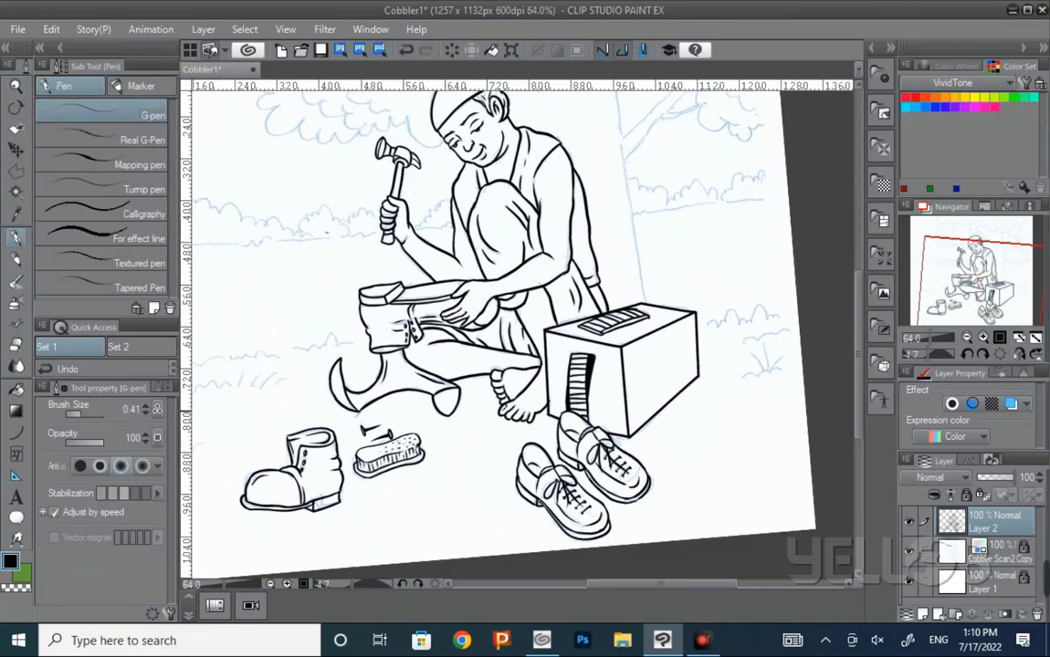
pyautogui.moveTo(630, 274); pyautogui.dragTo(630, 418)
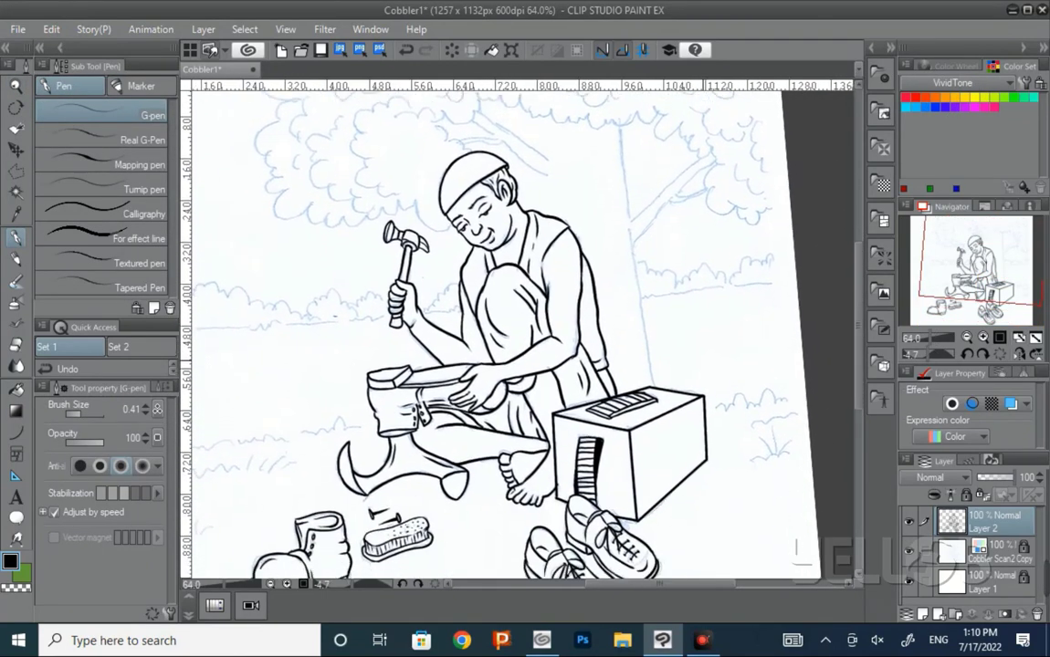
pyautogui.moveTo(690, 382); pyautogui.dragTo(715, 318)
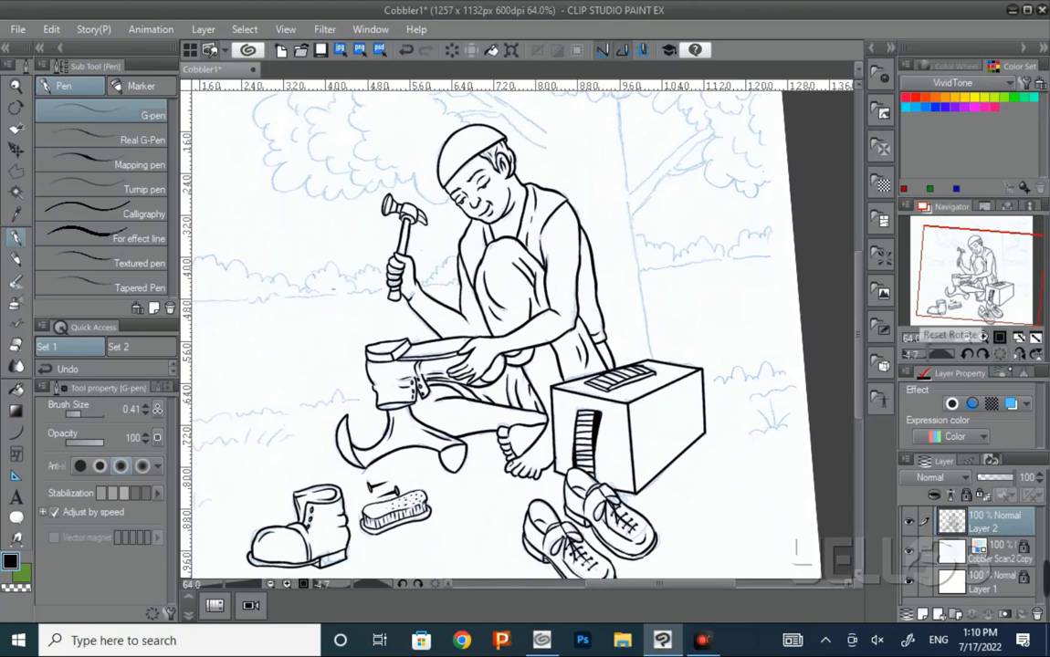
pyautogui.click(1020, 354)
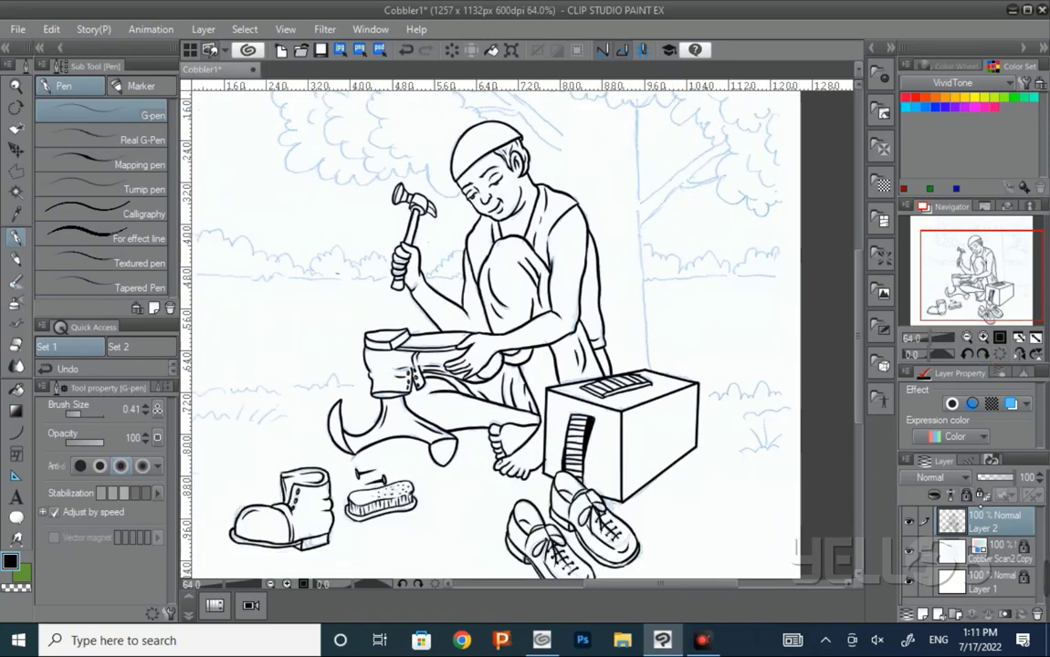
pyautogui.click(966, 494)
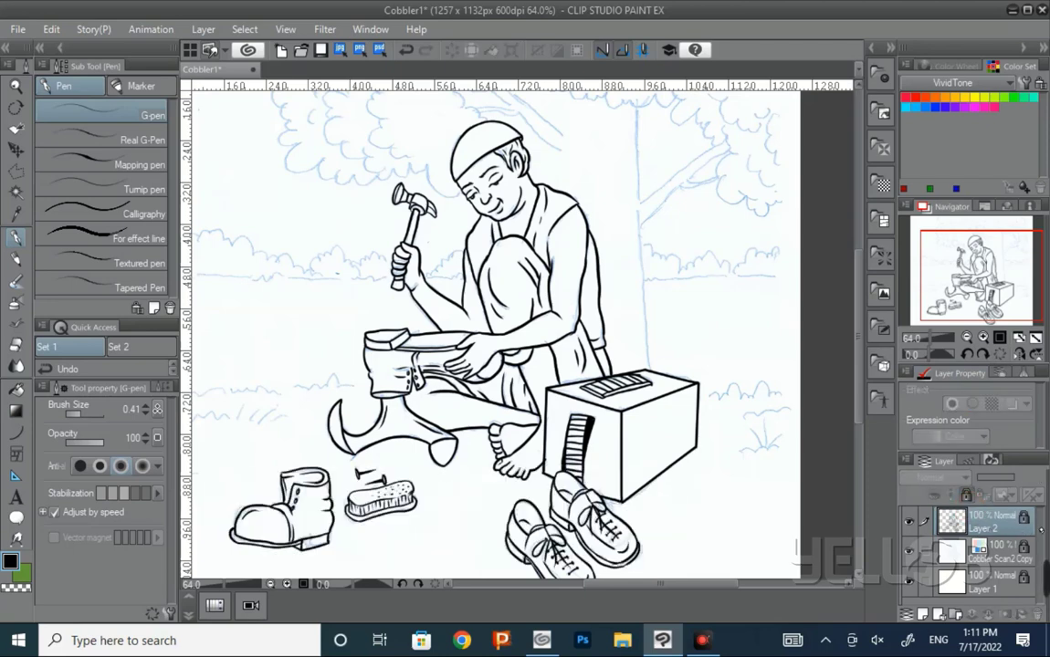
pyautogui.click(714, 323)
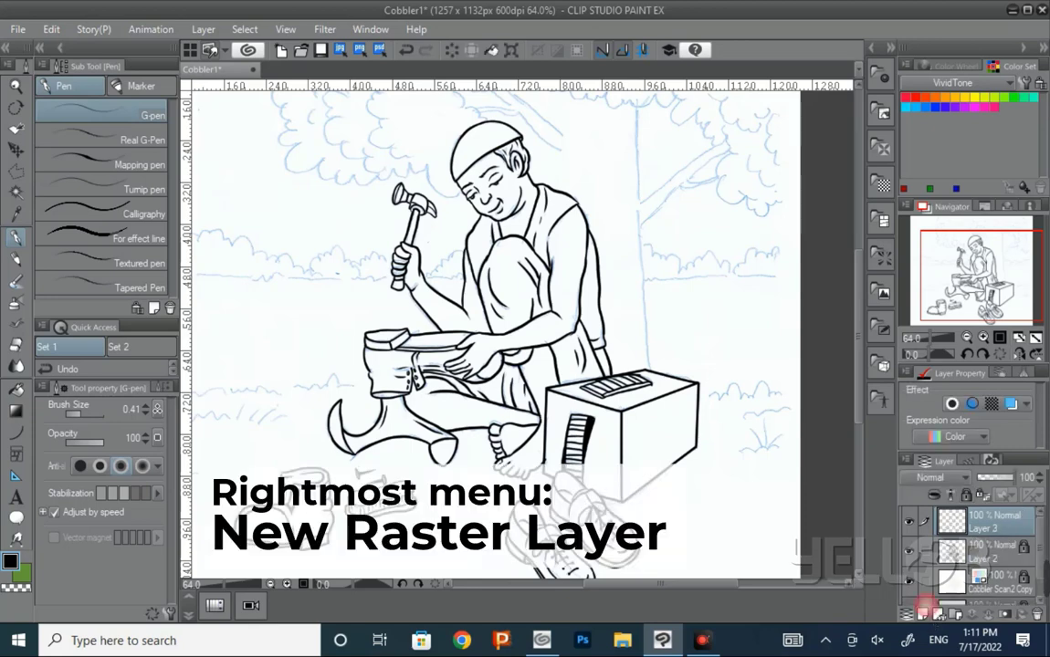
# Step: On a new Layer 3, ink the tree trunk's left and right edges with a 0.50 G-pen
pyautogui.click(922, 613)
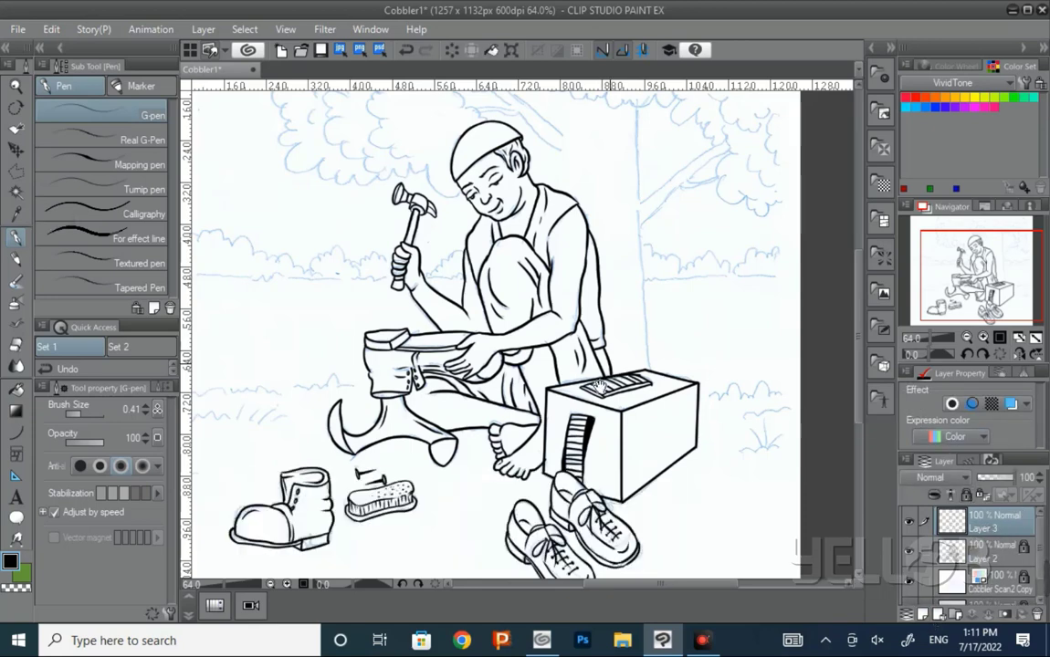
pyautogui.moveTo(655, 283); pyautogui.dragTo(500, 404)
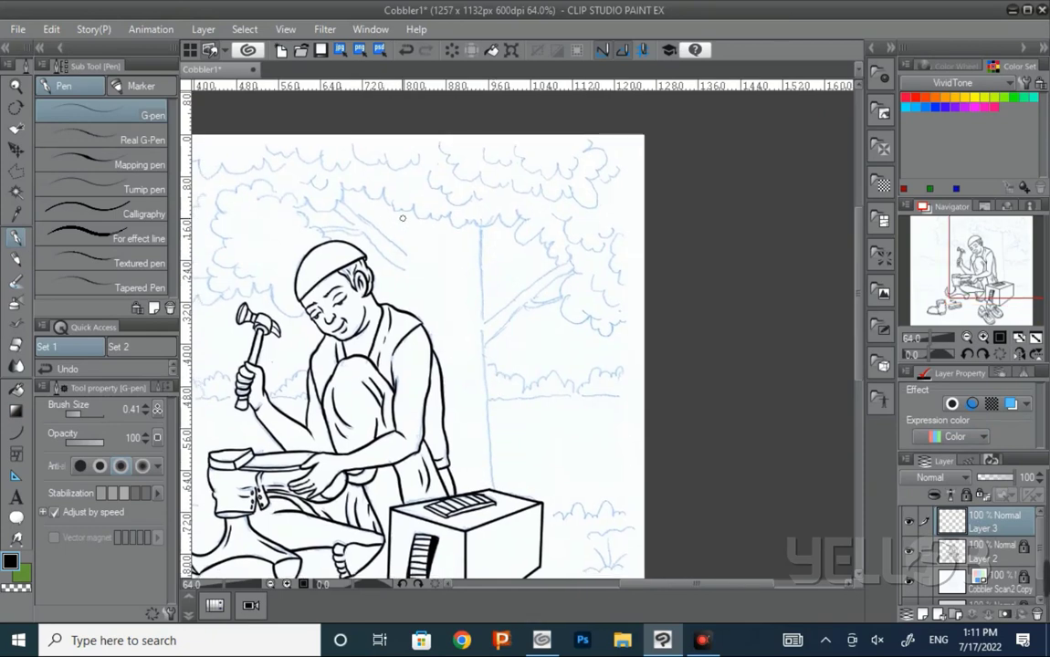
pyautogui.moveTo(402, 211); pyautogui.dragTo(404, 235)
pyautogui.press(']')
pyautogui.moveTo(401, 211); pyautogui.dragTo(409, 308)
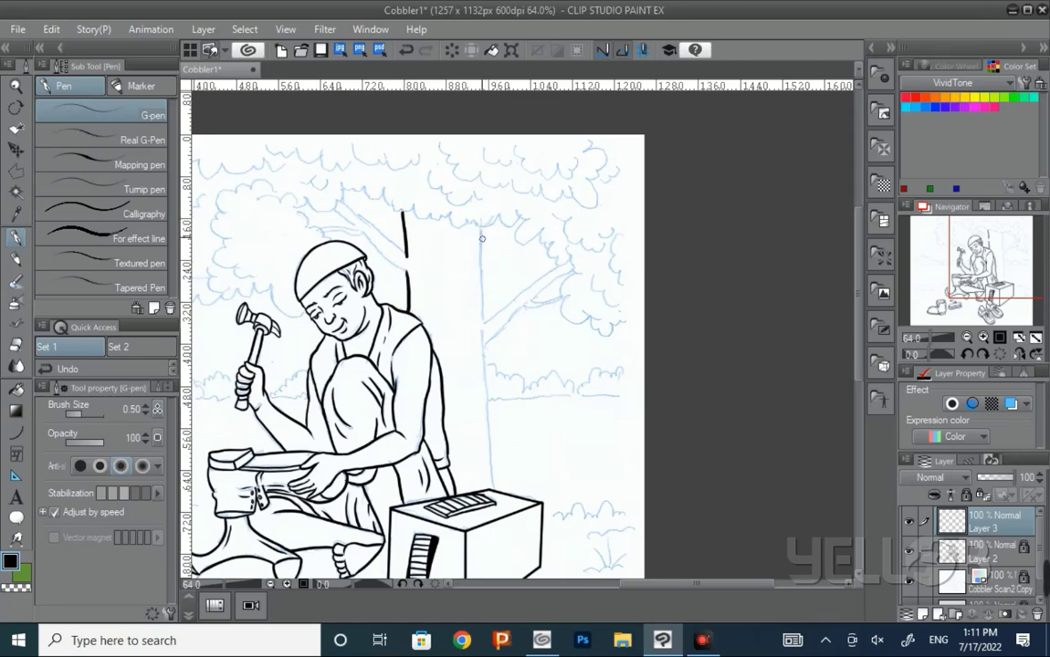
pyautogui.press('/')
pyautogui.moveTo(492, 258); pyautogui.dragTo(516, 253)
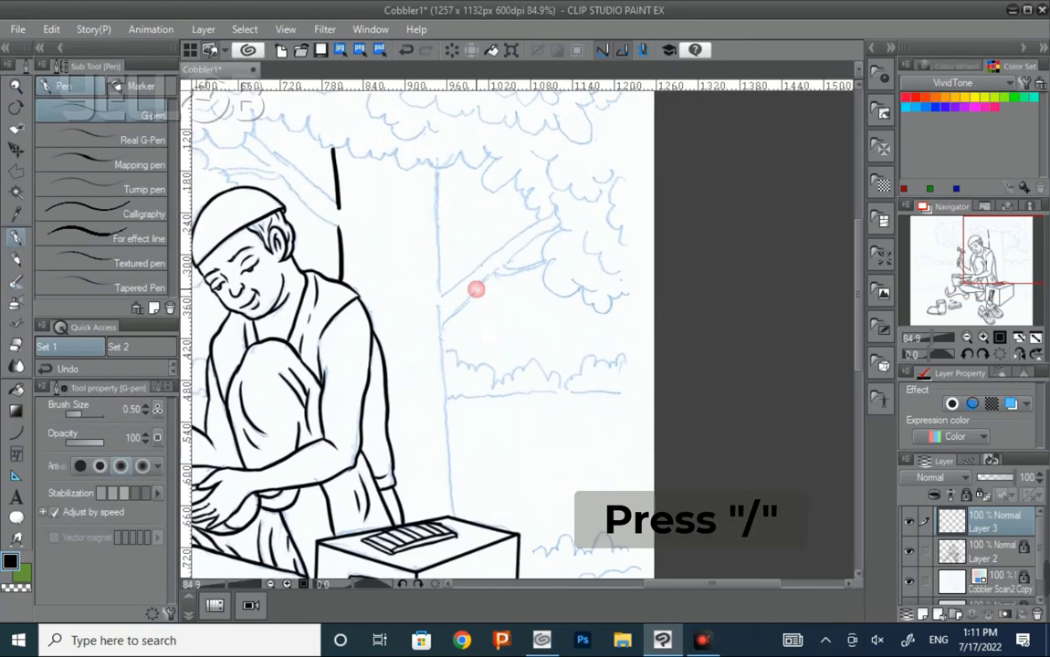
pyautogui.moveTo(436, 164); pyautogui.dragTo(449, 493)
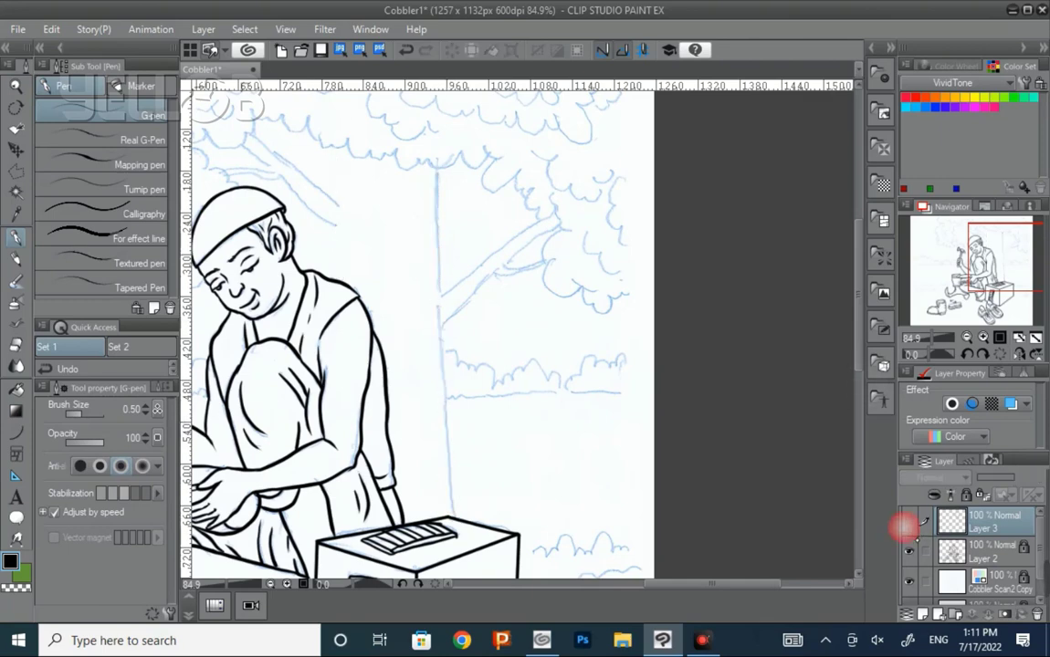
# Step: Ink both parallel edges of a branch off the trunk and a short fork beside it
pyautogui.click(908, 551)
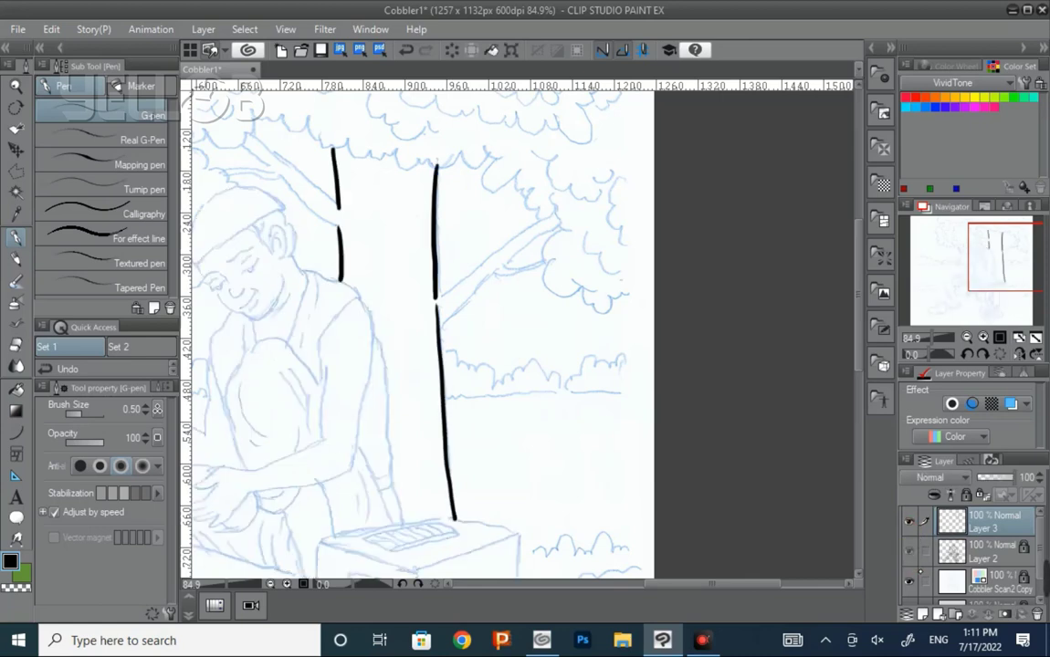
pyautogui.doubleClick(908, 523)
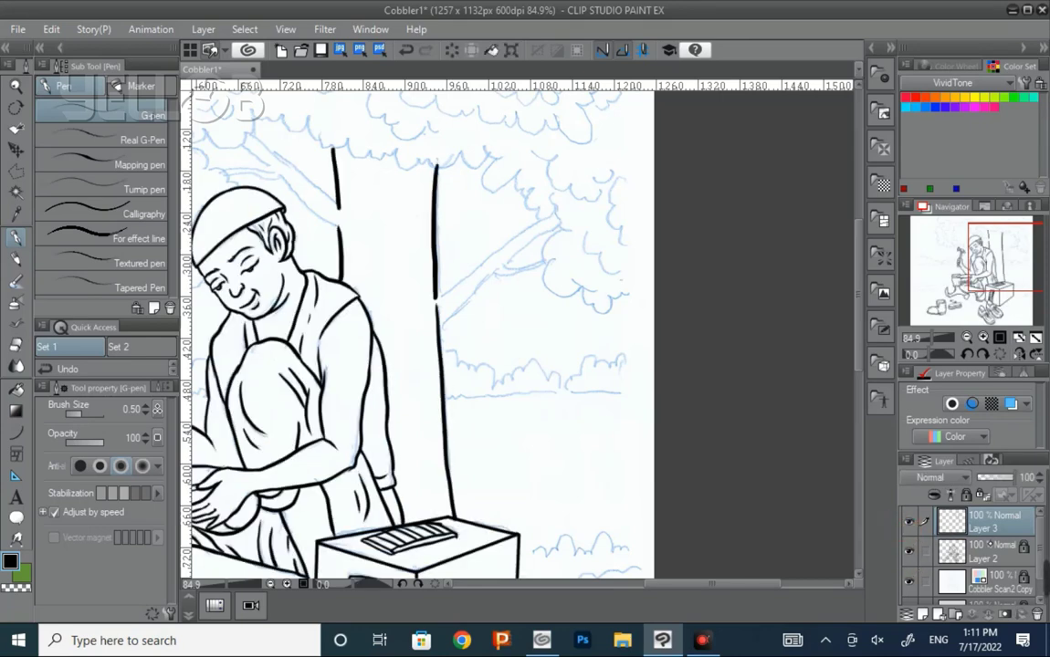
pyautogui.moveTo(461, 309); pyautogui.dragTo(511, 345)
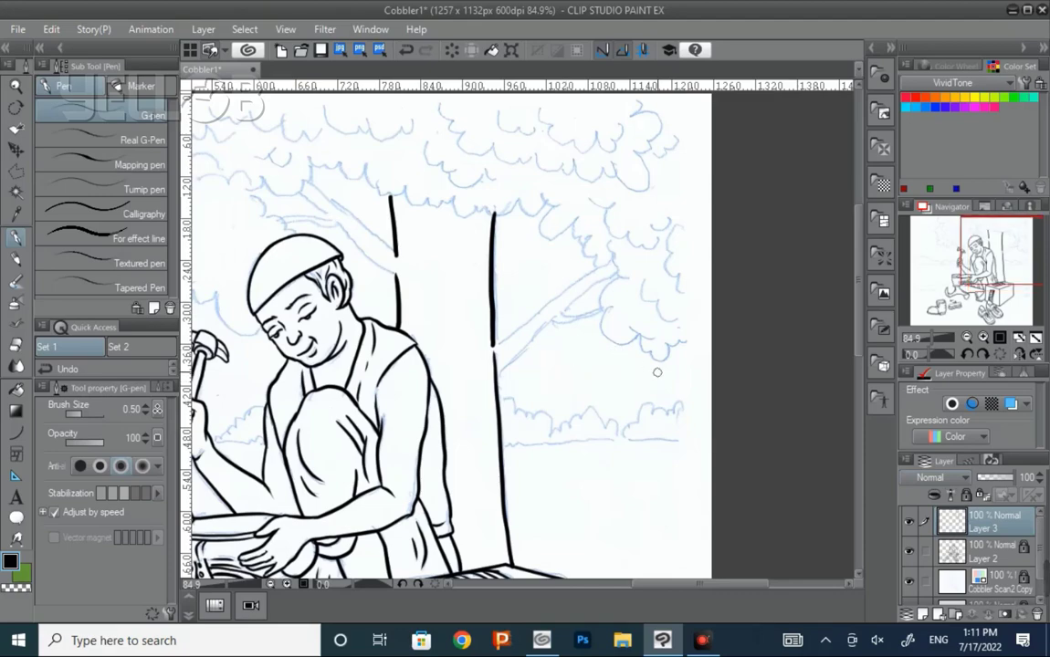
pyautogui.press('r')
pyautogui.moveTo(696, 470); pyautogui.dragTo(682, 269)
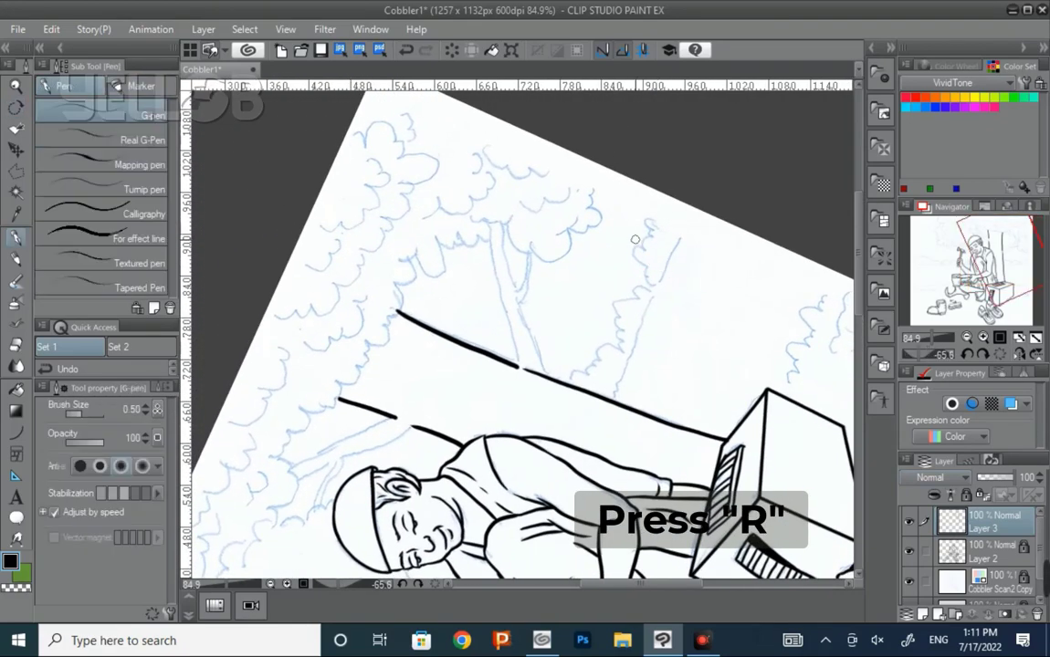
pyautogui.moveTo(489, 222); pyautogui.dragTo(518, 367)
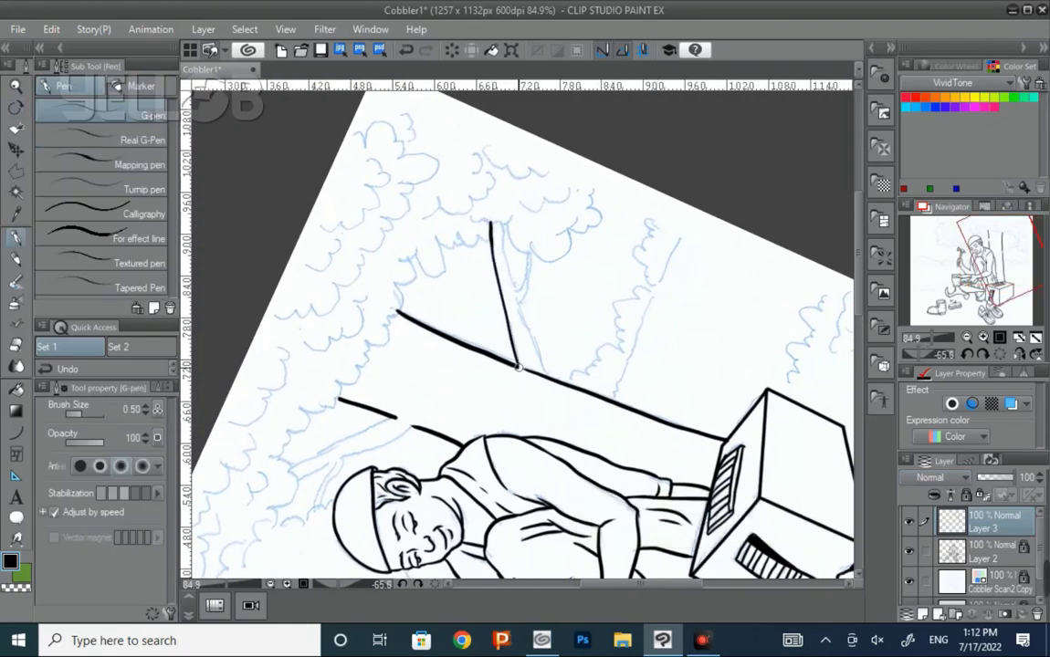
pyautogui.moveTo(503, 233); pyautogui.dragTo(544, 375)
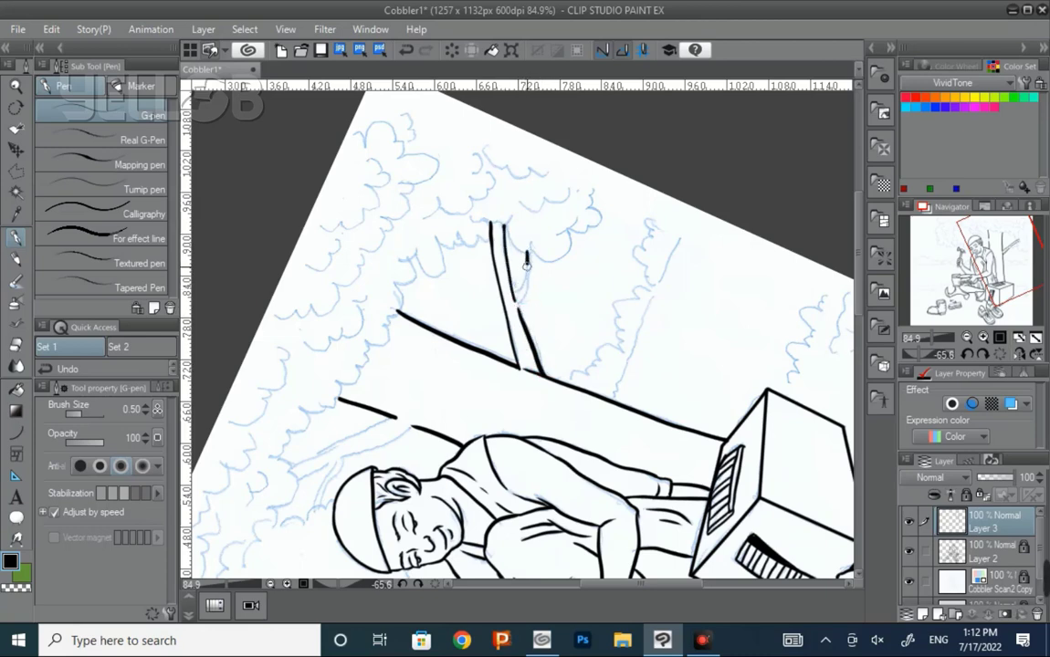
pyautogui.moveTo(527, 256); pyautogui.dragTo(518, 301)
pyautogui.moveTo(533, 253)
pyautogui.mouseDown()
pyautogui.moveTo(519, 310)
pyautogui.moveTo(633, 189)
pyautogui.mouseUp()
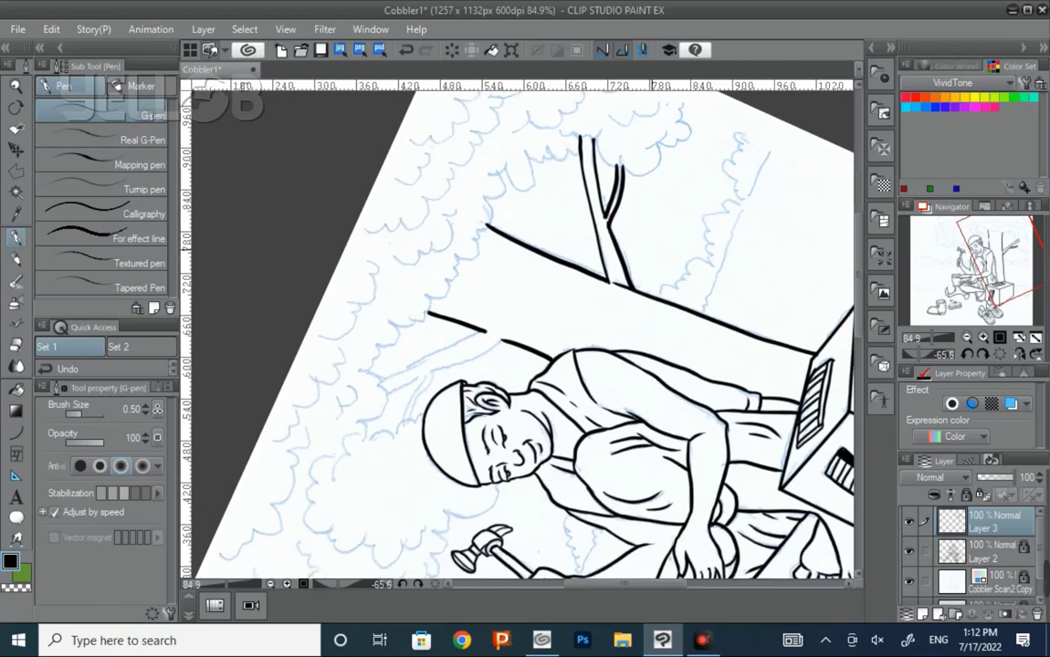
# Step: Ink a darker, thicker branch line down beside the cobbler's cap and touch up the trunk
pyautogui.press('r')
pyautogui.moveTo(672, 426)
pyautogui.mouseDown()
pyautogui.moveTo(696, 283)
pyautogui.moveTo(657, 329)
pyautogui.mouseUp()
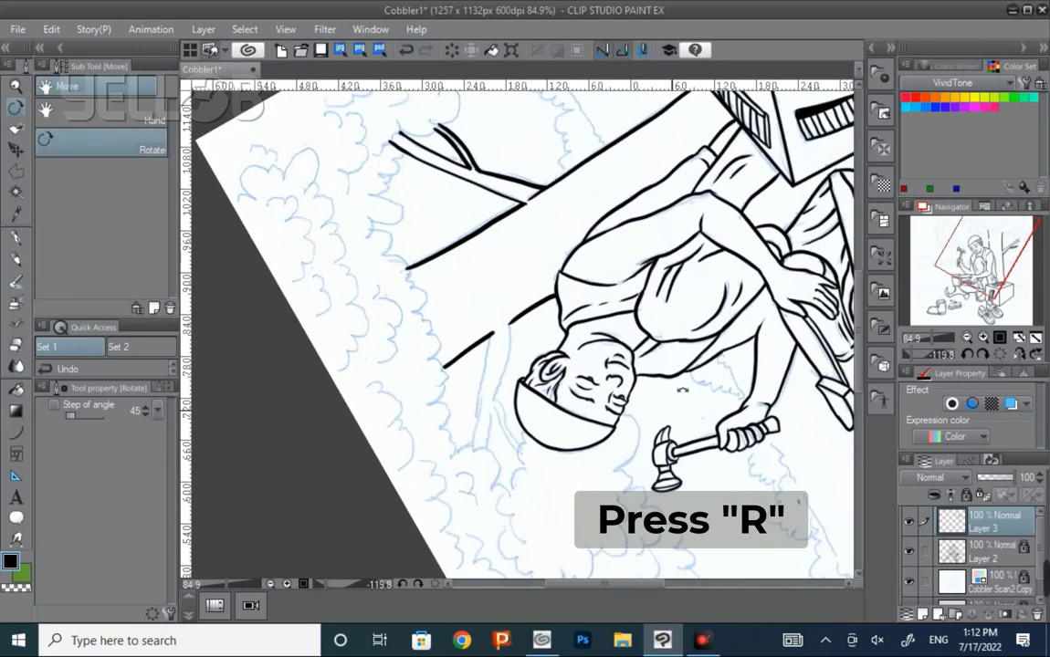
pyautogui.press('p')
pyautogui.moveTo(491, 342); pyautogui.dragTo(493, 455)
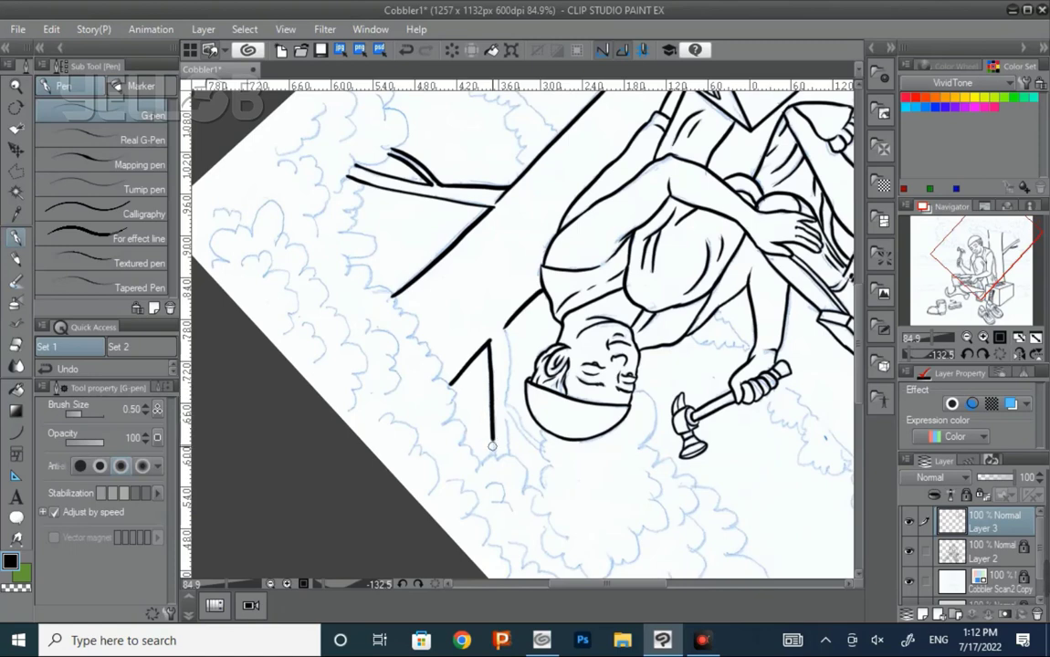
pyautogui.moveTo(505, 327)
pyautogui.mouseDown()
pyautogui.moveTo(510, 409)
pyautogui.moveTo(545, 446)
pyautogui.mouseUp()
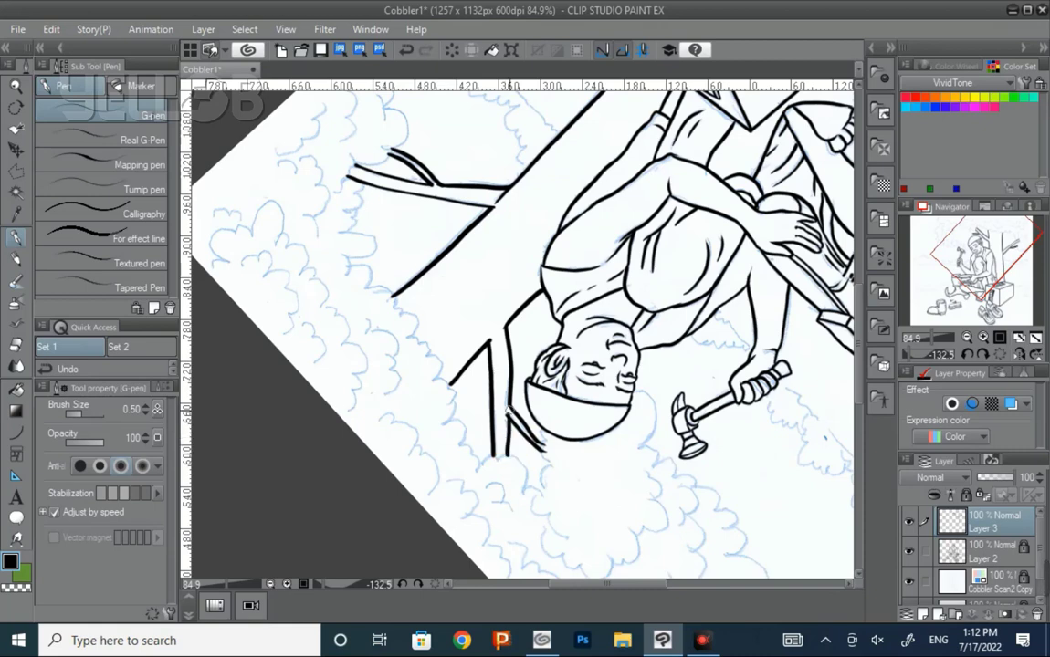
pyautogui.moveTo(489, 339); pyautogui.dragTo(506, 336)
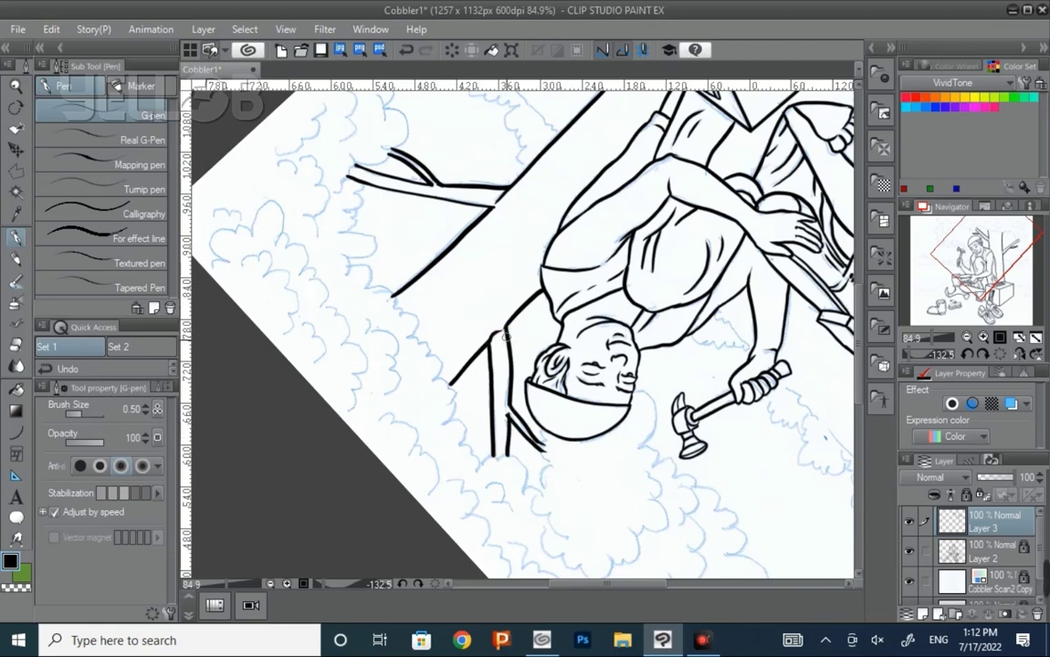
pyautogui.moveTo(439, 183)
pyautogui.mouseDown()
pyautogui.moveTo(504, 187)
pyautogui.moveTo(725, 431)
pyautogui.mouseUp()
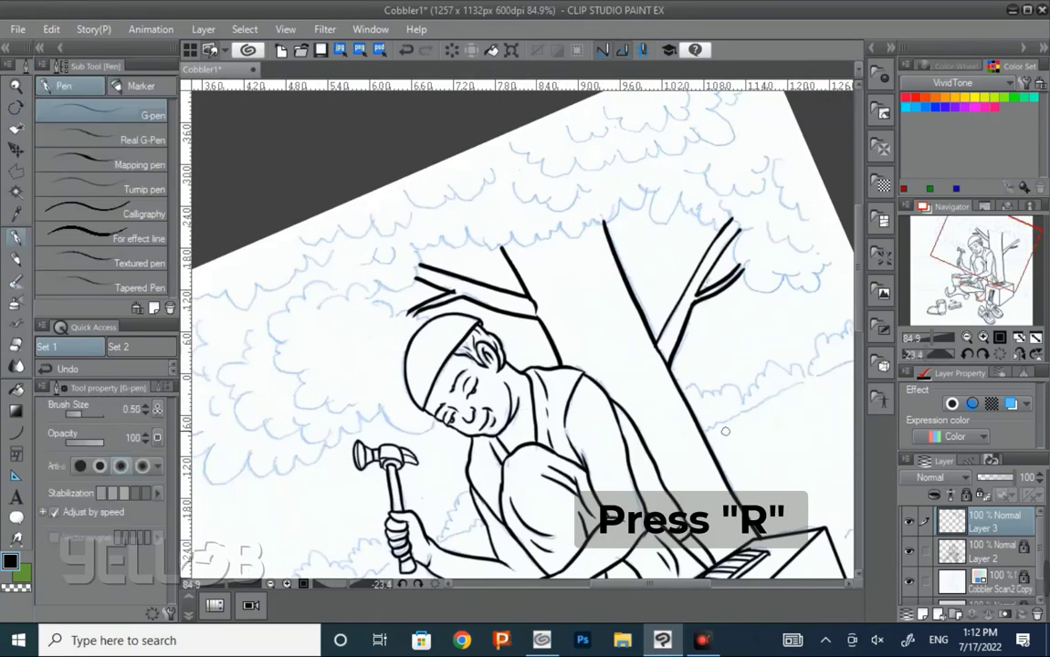
# Step: Close the right branch tip and ink scalloped leaf curls along the right tree top
pyautogui.moveTo(725, 431)
pyautogui.mouseDown()
pyautogui.moveTo(715, 408)
pyautogui.moveTo(739, 392)
pyautogui.mouseUp()
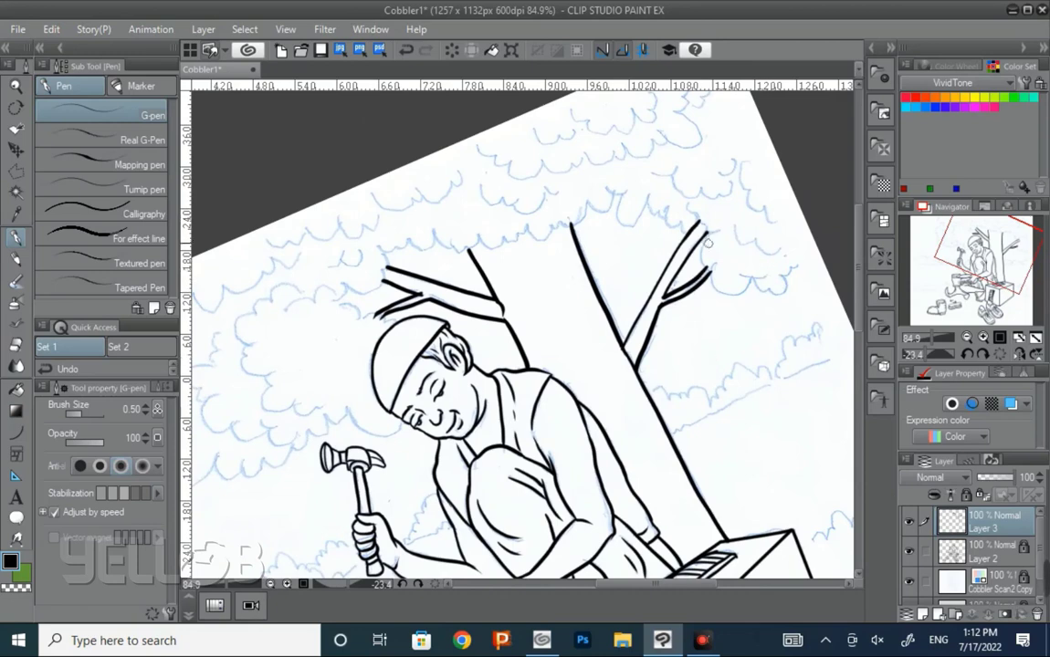
pyautogui.moveTo(709, 233)
pyautogui.mouseDown()
pyautogui.moveTo(703, 263)
pyautogui.moveTo(767, 275)
pyautogui.moveTo(791, 268)
pyautogui.mouseUp()
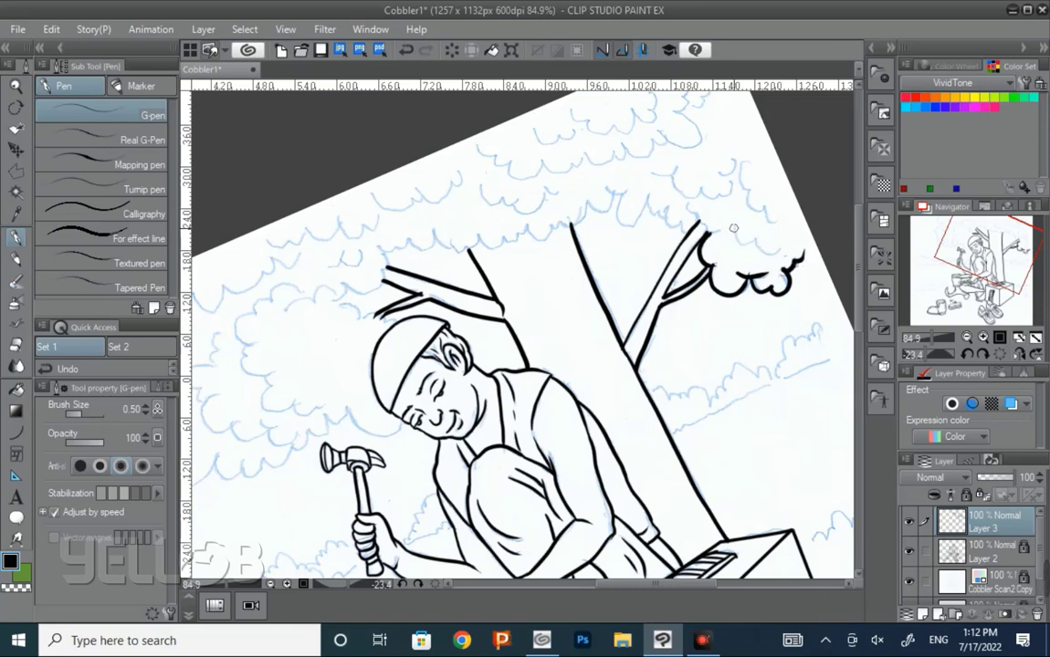
pyautogui.moveTo(733, 228); pyautogui.dragTo(777, 230)
pyautogui.moveTo(745, 163); pyautogui.dragTo(773, 228)
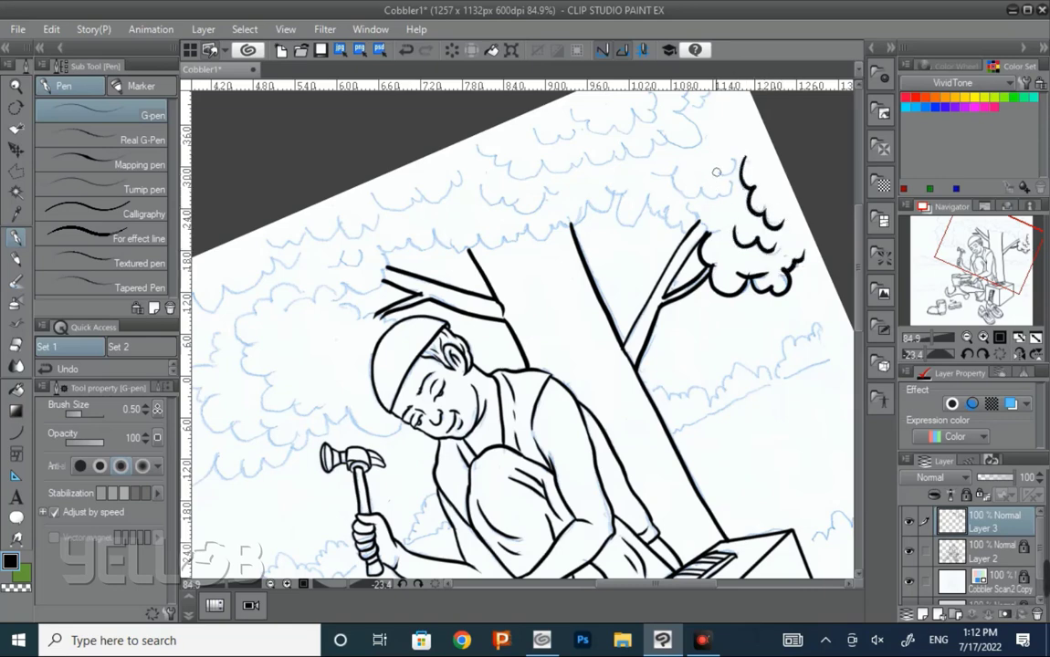
pyautogui.moveTo(721, 171); pyautogui.dragTo(735, 170)
pyautogui.moveTo(650, 171)
pyautogui.mouseDown()
pyautogui.moveTo(671, 162)
pyautogui.moveTo(686, 188)
pyautogui.moveTo(733, 171)
pyautogui.mouseUp()
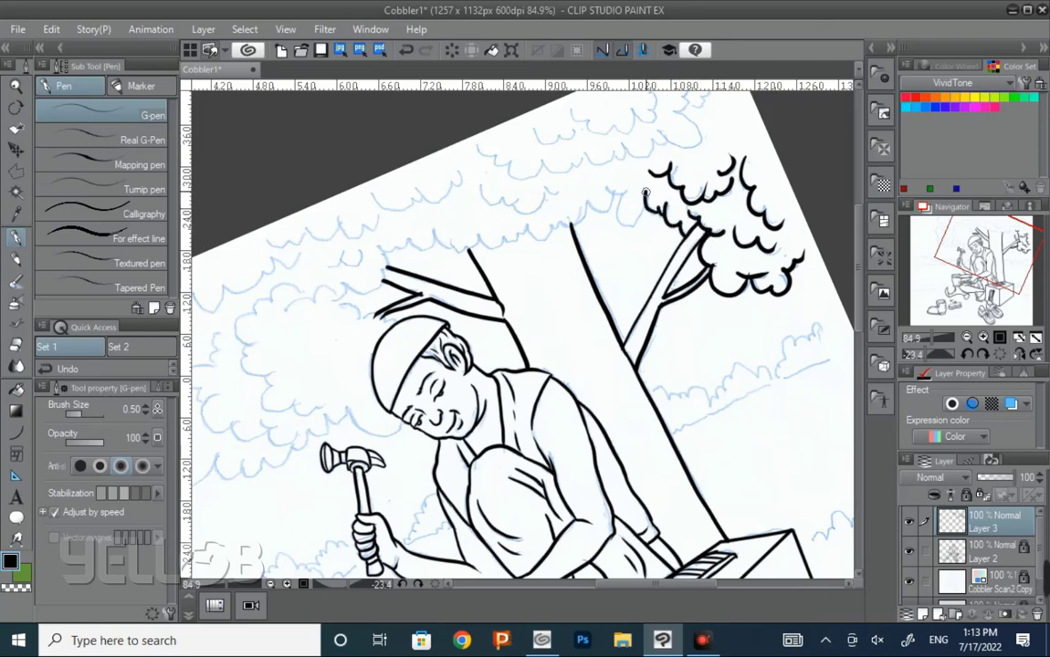
pyautogui.moveTo(657, 210)
pyautogui.mouseDown()
pyautogui.moveTo(637, 196)
pyautogui.moveTo(576, 418)
pyautogui.moveTo(575, 403)
pyautogui.mouseUp()
pyautogui.press('r')
pyautogui.moveTo(550, 172)
pyautogui.mouseDown()
pyautogui.moveTo(589, 222)
pyautogui.moveTo(595, 265)
pyautogui.moveTo(650, 340)
pyautogui.moveTo(683, 370)
pyautogui.moveTo(692, 358)
pyautogui.moveTo(703, 382)
pyautogui.mouseUp()
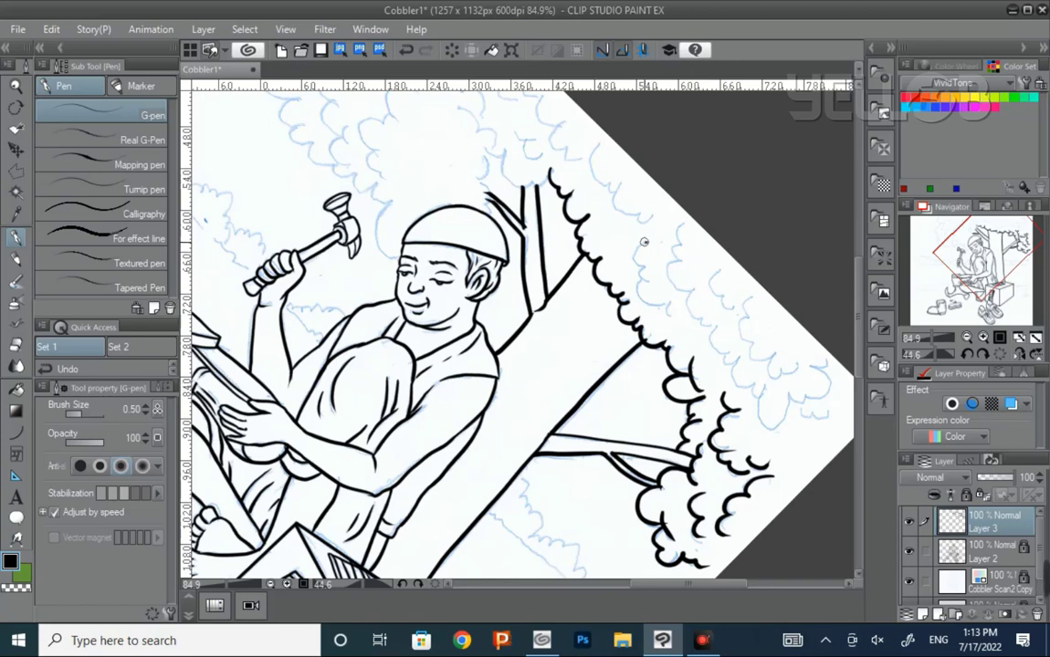
# Step: Ink scalloped curls down the right canopy edge, then up and left toward the top
pyautogui.moveTo(641, 244); pyautogui.dragTo(665, 311)
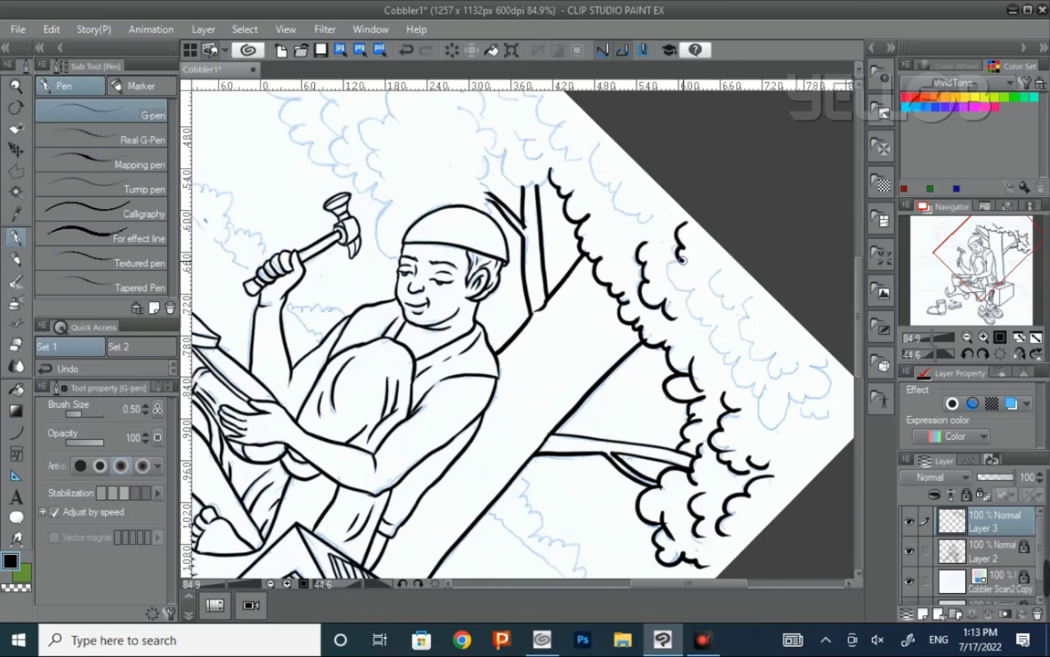
pyautogui.moveTo(681, 239); pyautogui.dragTo(687, 292)
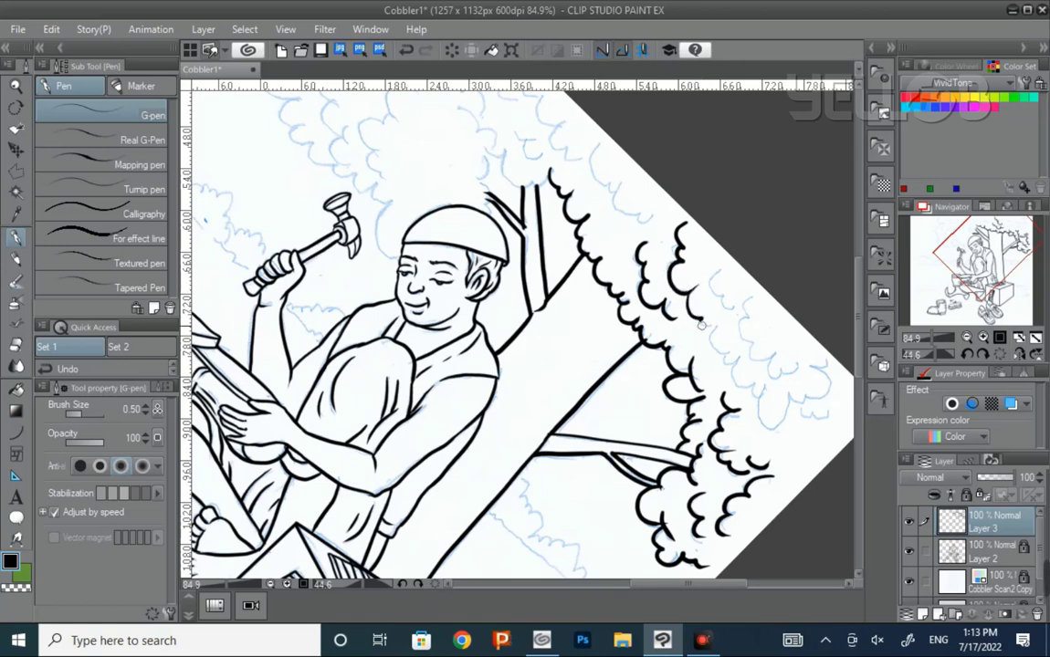
pyautogui.moveTo(711, 332)
pyautogui.mouseDown()
pyautogui.moveTo(754, 382)
pyautogui.moveTo(799, 398)
pyautogui.mouseUp()
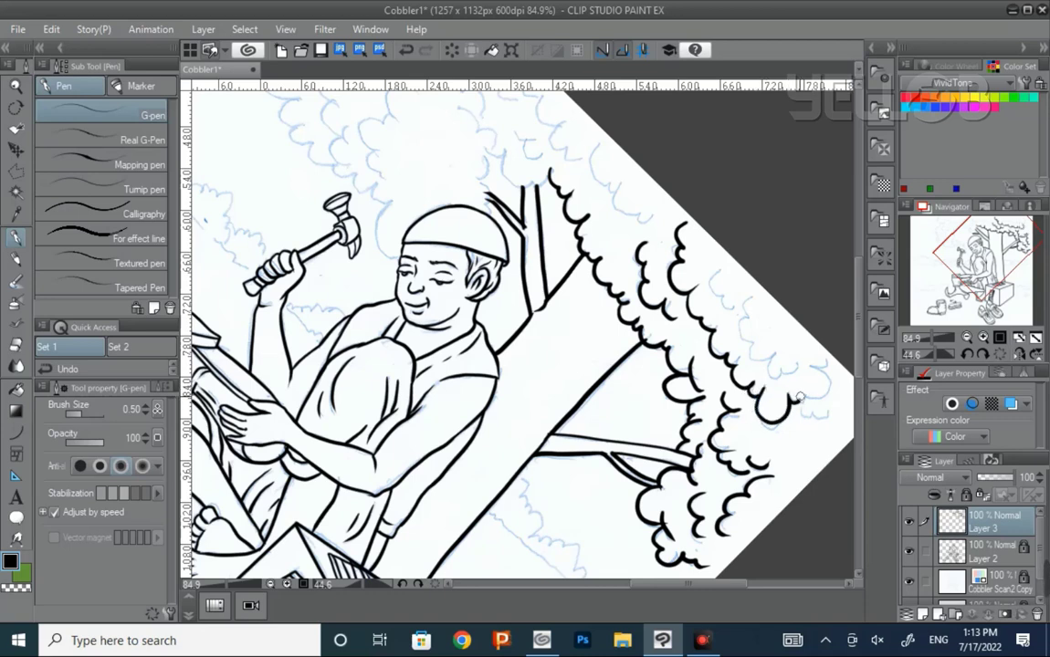
pyautogui.moveTo(802, 396)
pyautogui.mouseDown()
pyautogui.moveTo(822, 358)
pyautogui.moveTo(783, 371)
pyautogui.moveTo(748, 291)
pyautogui.moveTo(722, 295)
pyautogui.mouseUp()
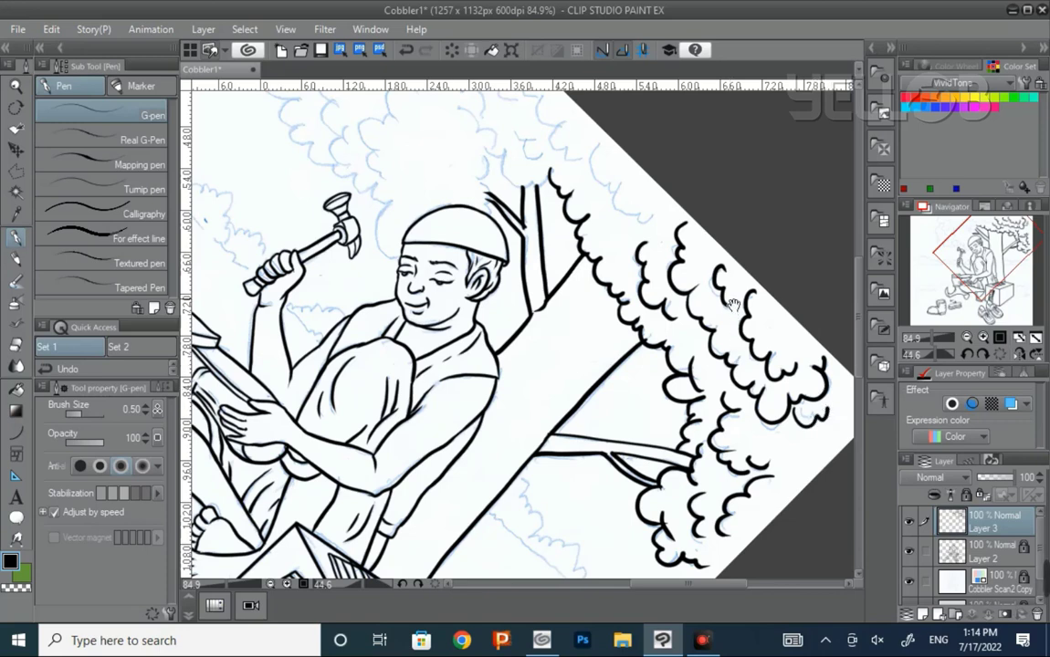
pyautogui.moveTo(707, 266); pyautogui.dragTo(773, 369)
pyautogui.moveTo(658, 274)
pyautogui.mouseDown()
pyautogui.moveTo(703, 320)
pyautogui.moveTo(722, 316)
pyautogui.mouseUp()
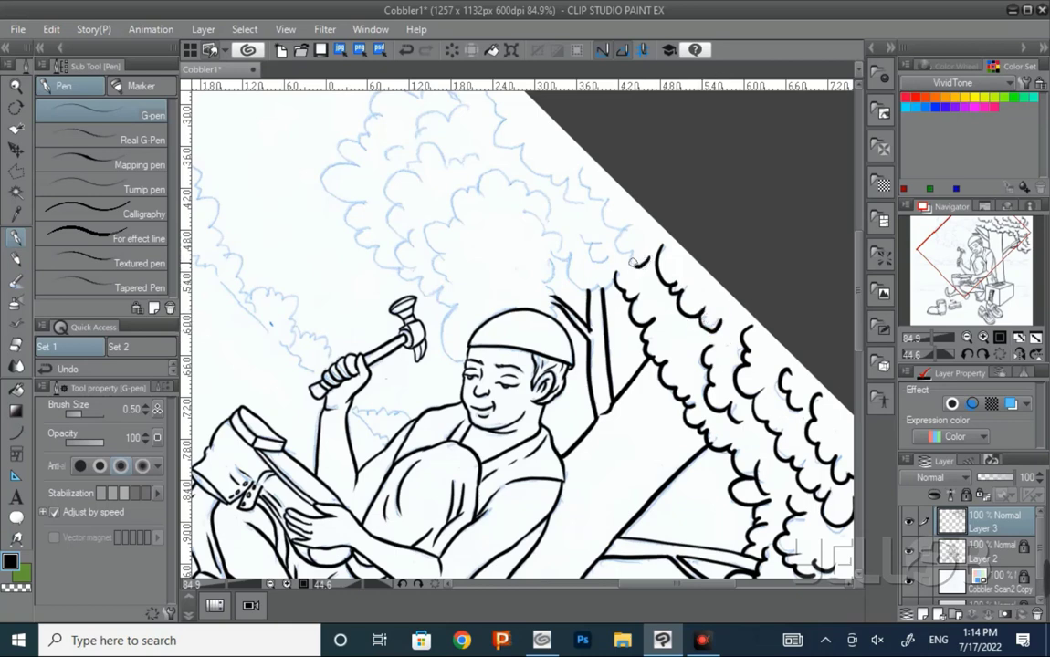
pyautogui.moveTo(627, 249); pyautogui.dragTo(581, 170)
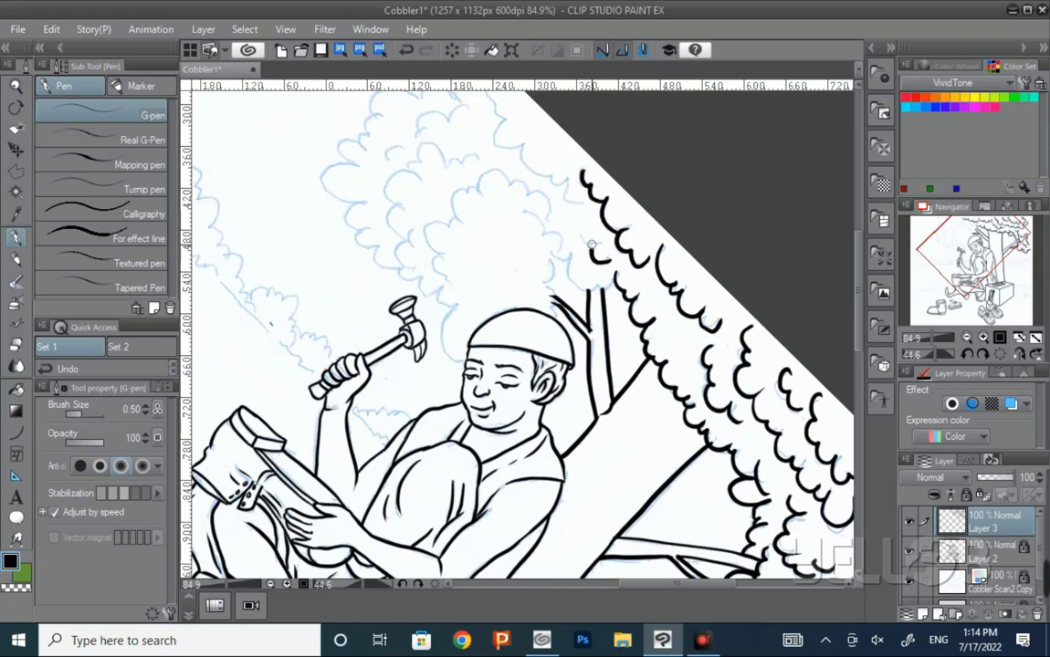
pyautogui.moveTo(595, 260)
pyautogui.mouseDown()
pyautogui.moveTo(585, 232)
pyautogui.moveTo(607, 250)
pyautogui.moveTo(558, 266)
pyautogui.moveTo(547, 278)
pyautogui.moveTo(551, 304)
pyautogui.mouseUp()
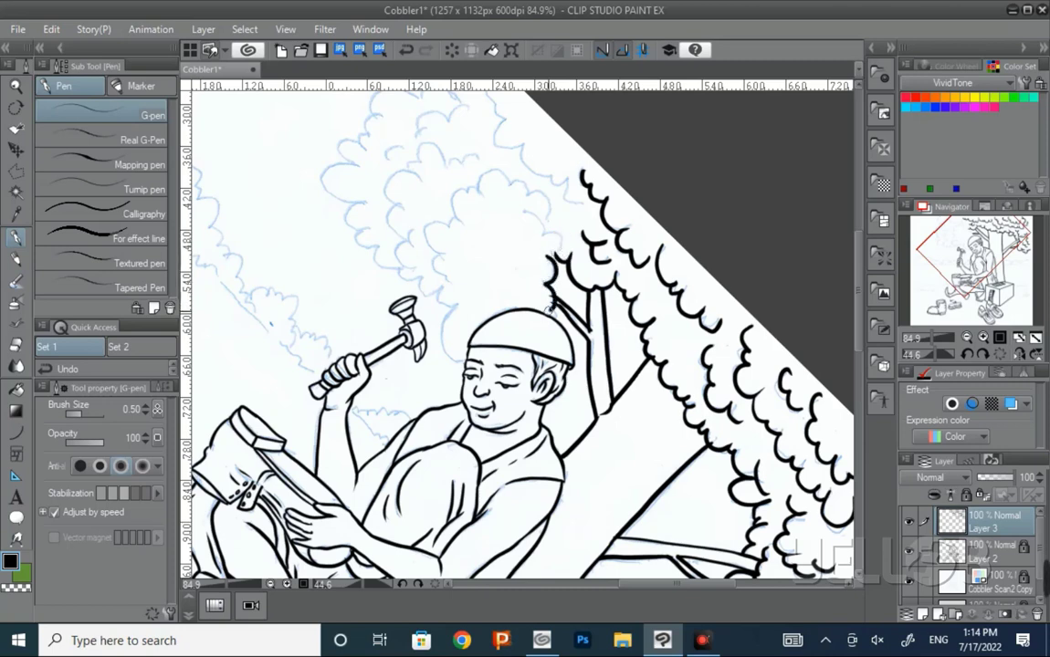
pyautogui.moveTo(549, 256)
pyautogui.mouseDown()
pyautogui.moveTo(525, 214)
pyautogui.moveTo(481, 183)
pyautogui.moveTo(428, 233)
pyautogui.moveTo(461, 359)
pyautogui.mouseUp()
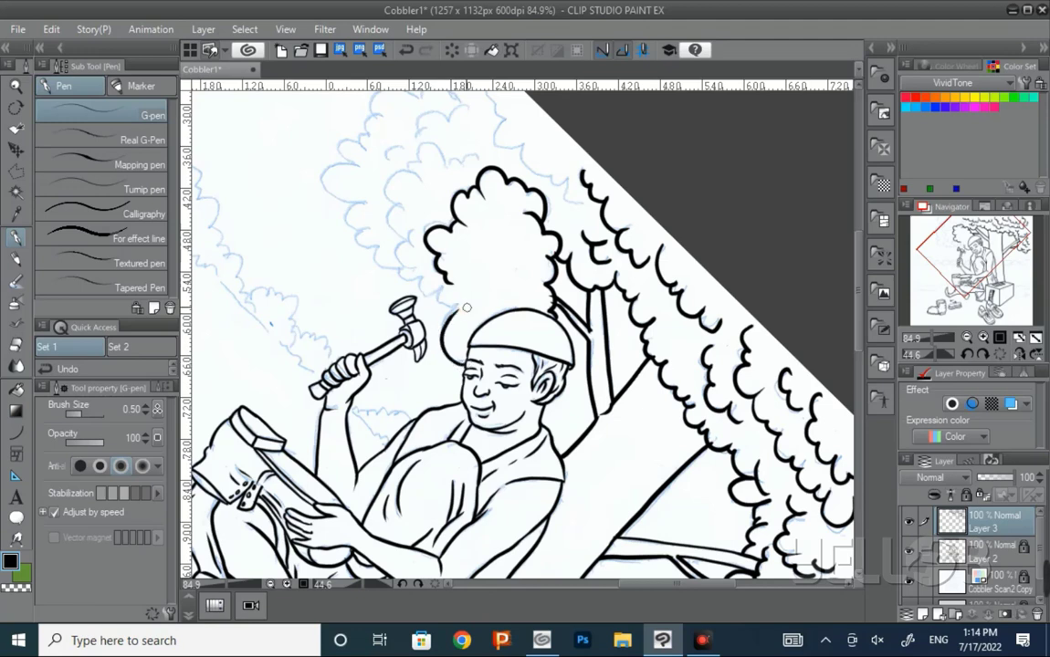
# Step: Outline the leaf clump left of the hat and the upper-left canopy edge and top bump
pyautogui.moveTo(447, 284); pyautogui.dragTo(433, 299)
pyautogui.moveTo(403, 271)
pyautogui.mouseDown()
pyautogui.moveTo(413, 284)
pyautogui.moveTo(398, 239)
pyautogui.moveTo(403, 200)
pyautogui.moveTo(457, 155)
pyautogui.moveTo(480, 159)
pyautogui.mouseUp()
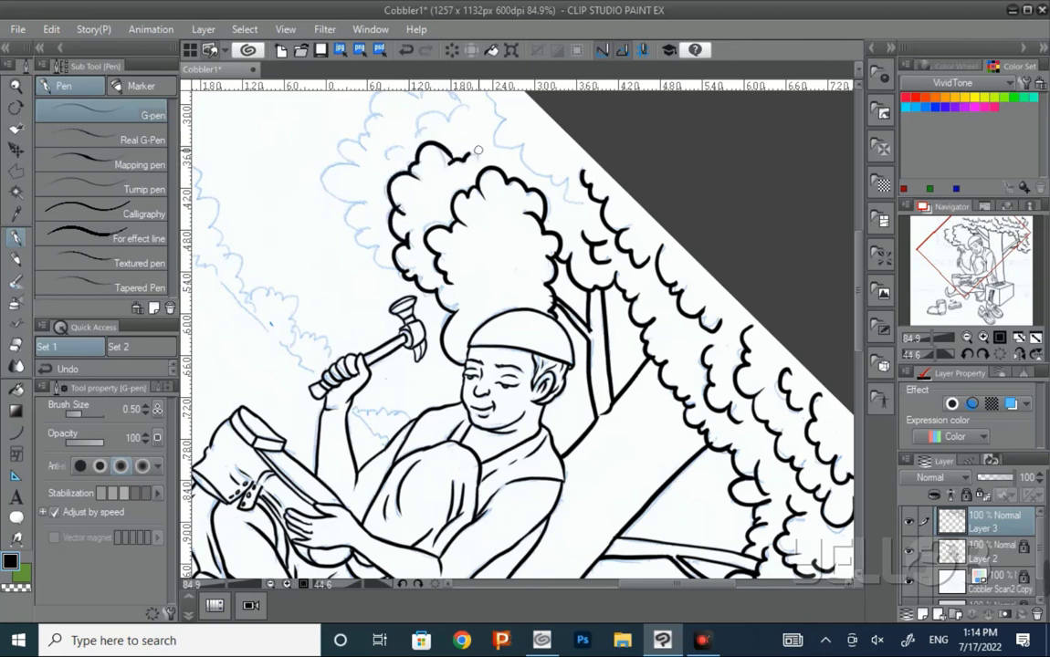
pyautogui.scroll(3, 411, 210)
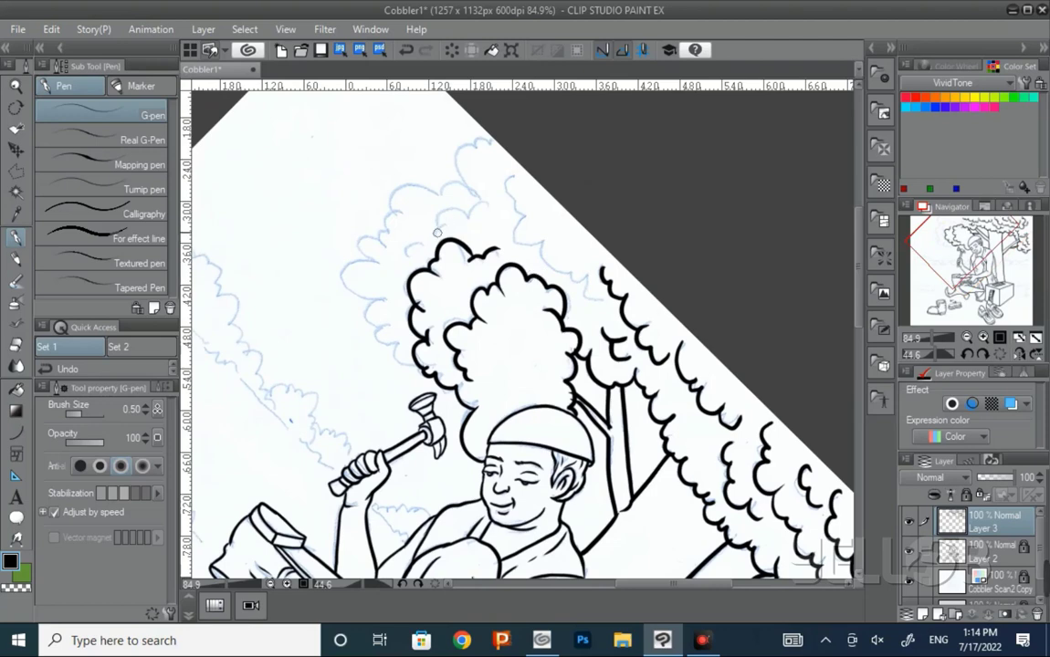
pyautogui.moveTo(435, 234)
pyautogui.mouseDown()
pyautogui.moveTo(483, 196)
pyautogui.moveTo(514, 197)
pyautogui.moveTo(570, 276)
pyautogui.moveTo(606, 296)
pyautogui.mouseUp()
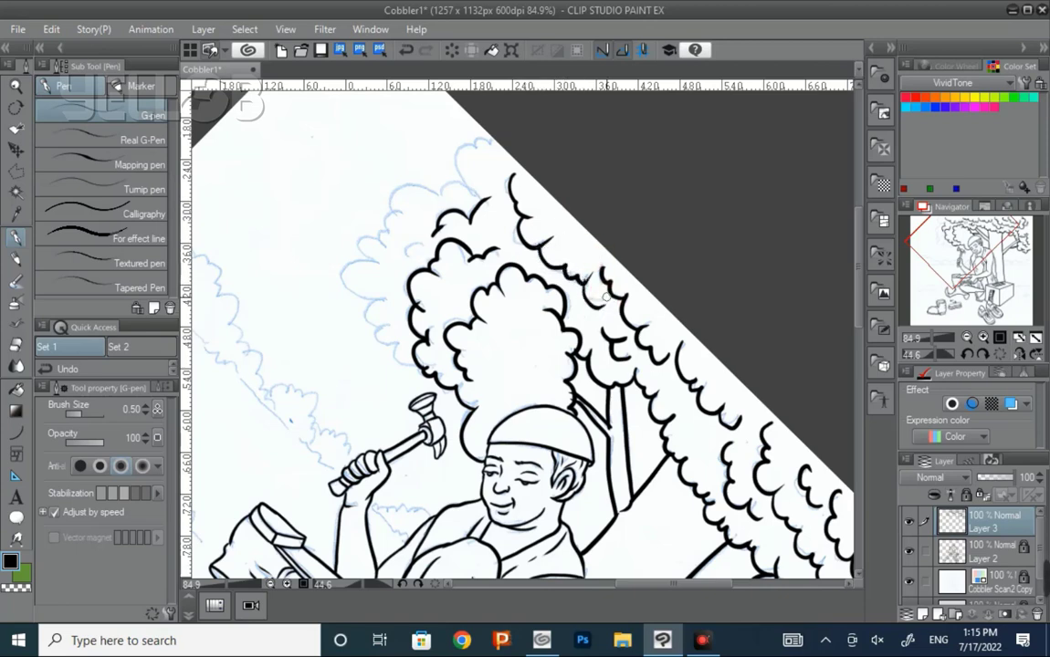
pyautogui.moveTo(412, 243)
pyautogui.mouseDown()
pyautogui.moveTo(457, 183)
pyautogui.moveTo(401, 183)
pyautogui.moveTo(381, 237)
pyautogui.moveTo(358, 241)
pyautogui.moveTo(354, 262)
pyautogui.moveTo(395, 294)
pyautogui.moveTo(454, 244)
pyautogui.moveTo(467, 258)
pyautogui.mouseUp()
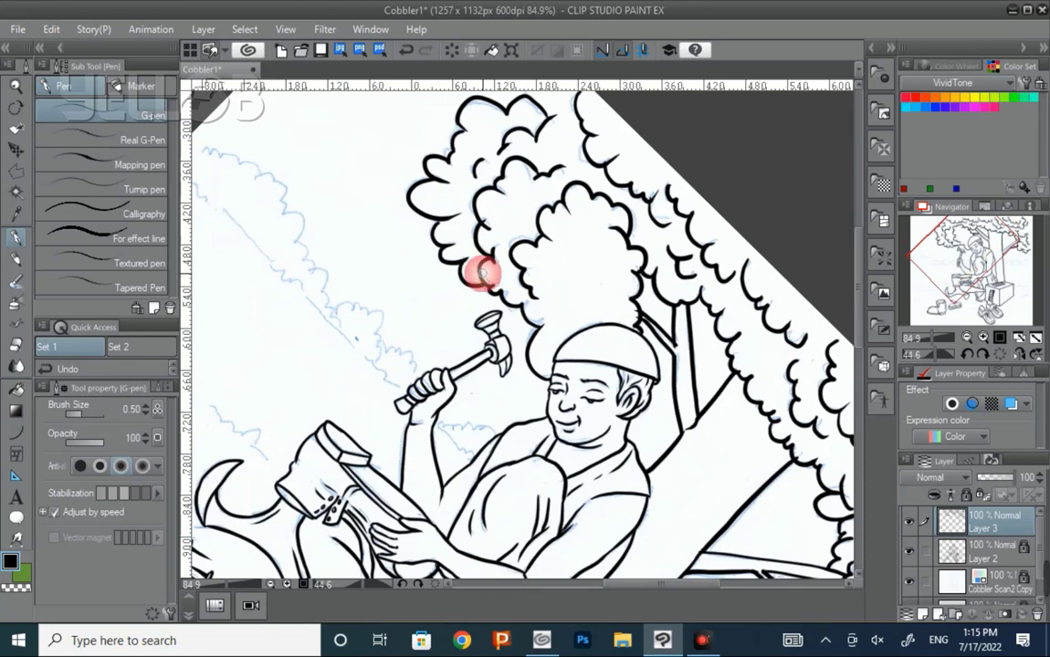
pyautogui.moveTo(552, 283); pyautogui.dragTo(548, 389)
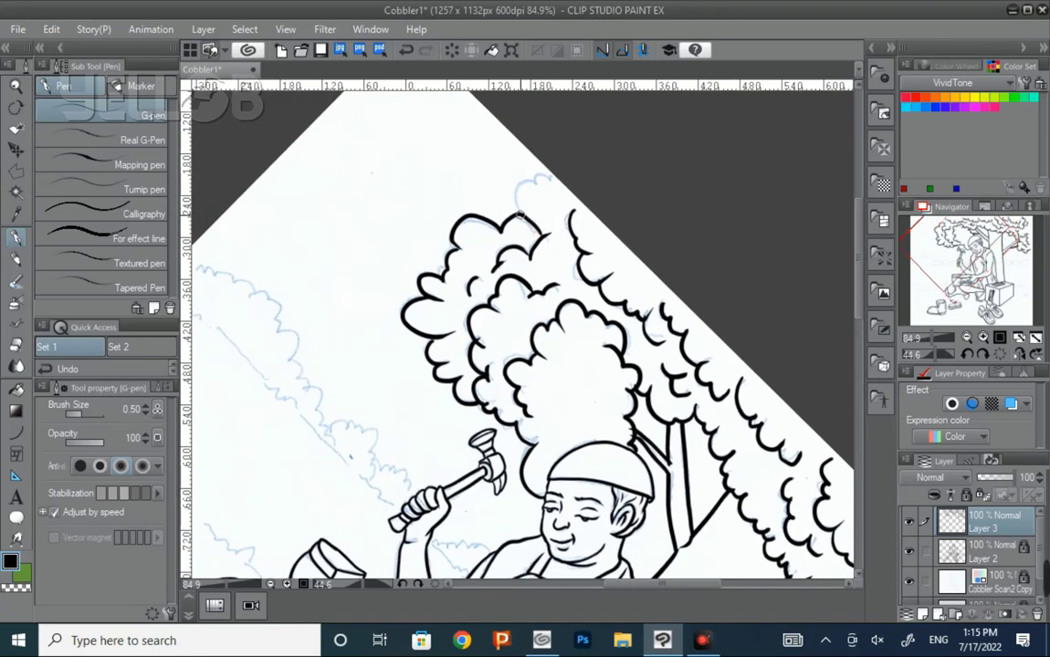
pyautogui.moveTo(520, 215)
pyautogui.mouseDown()
pyautogui.moveTo(554, 170)
pyautogui.moveTo(560, 330)
pyautogui.moveTo(487, 141)
pyautogui.mouseUp()
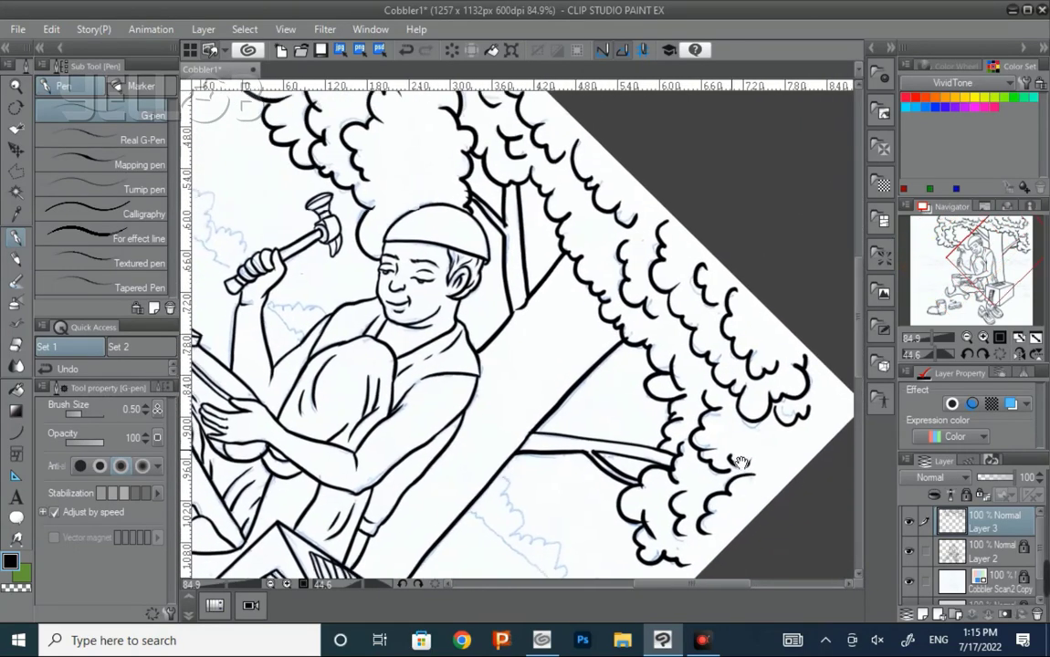
pyautogui.moveTo(717, 406)
pyautogui.mouseDown()
pyautogui.moveTo(771, 545)
pyautogui.moveTo(731, 464)
pyautogui.mouseUp()
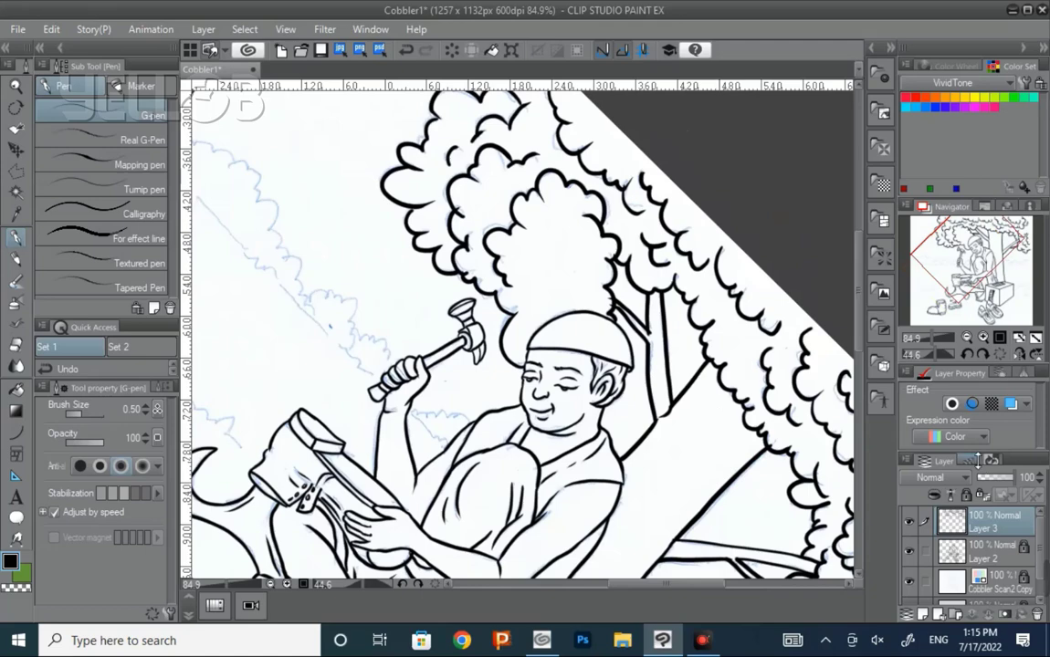
# Step: Level the view, check the tree layer's visibility, and add Layer 4 for the background
pyautogui.click(1035, 337)
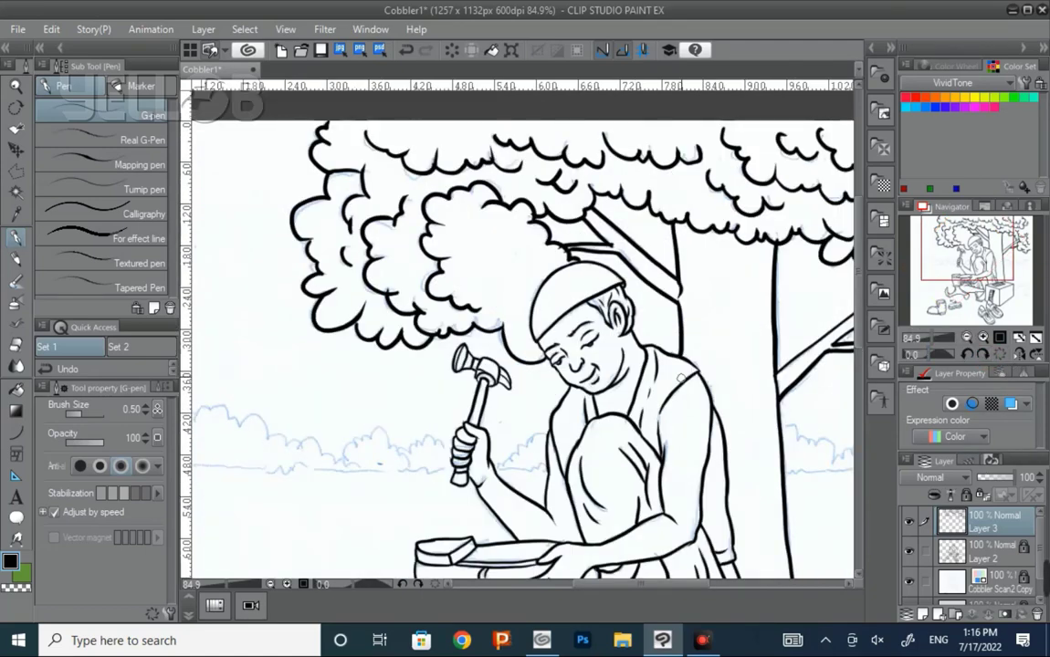
pyautogui.moveTo(646, 420)
pyautogui.mouseDown()
pyautogui.moveTo(499, 420)
pyautogui.moveTo(460, 503)
pyautogui.moveTo(609, 440)
pyautogui.moveTo(679, 252)
pyautogui.mouseUp()
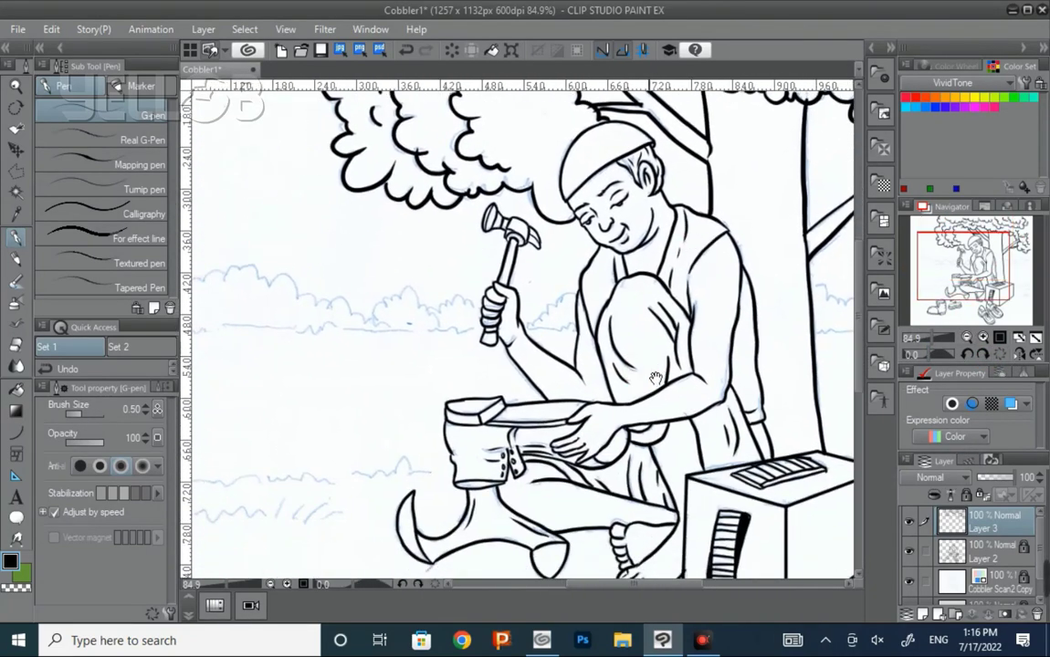
pyautogui.moveTo(651, 386)
pyautogui.mouseDown()
pyautogui.moveTo(750, 288)
pyautogui.moveTo(723, 265)
pyautogui.mouseUp()
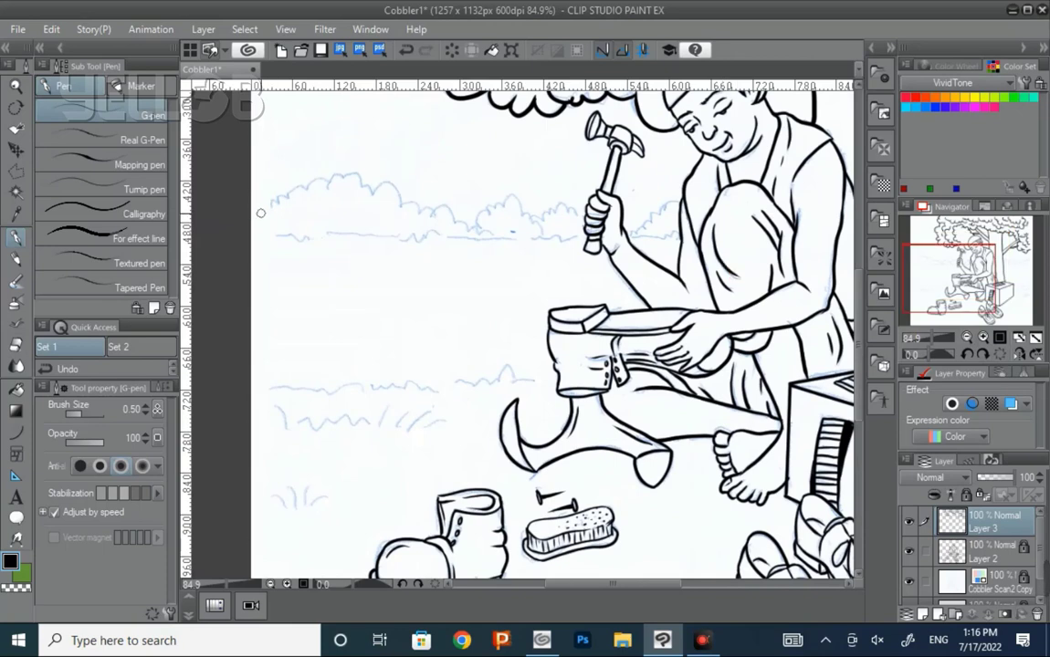
pyautogui.moveTo(261, 209); pyautogui.dragTo(279, 209)
pyautogui.moveTo(292, 283); pyautogui.dragTo(169, 444)
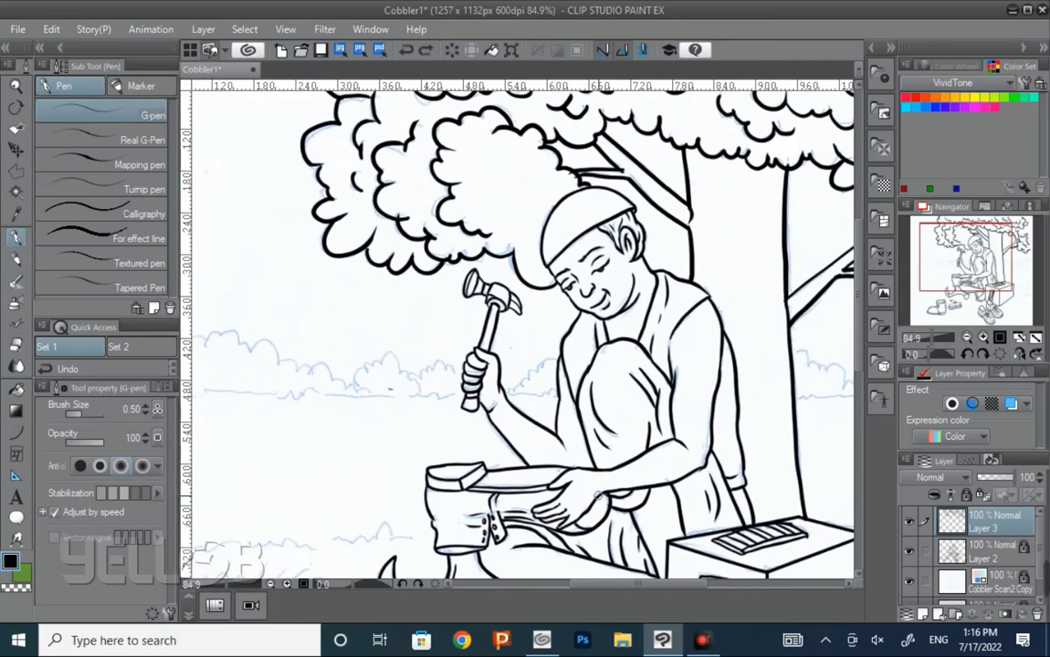
pyautogui.moveTo(980, 509); pyautogui.dragTo(1009, 545)
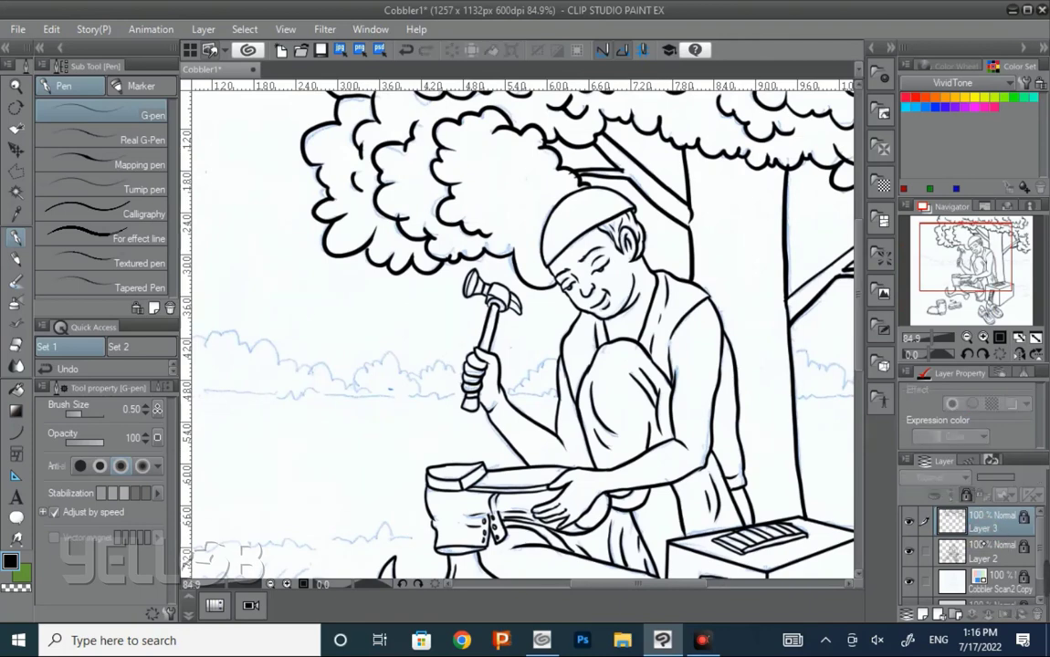
pyautogui.click(908, 522)
pyautogui.click(933, 494)
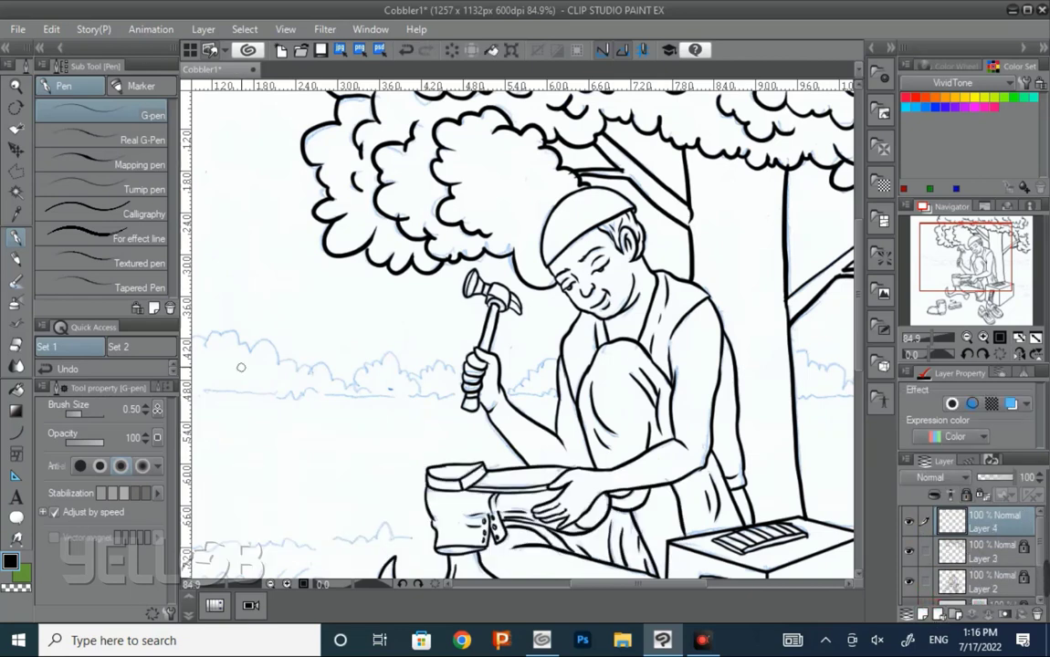
# Step: Ink the distant bush outline behind the cobbler and a short wavy grass row on the left
pyautogui.hscroll(-3, 434, 375)
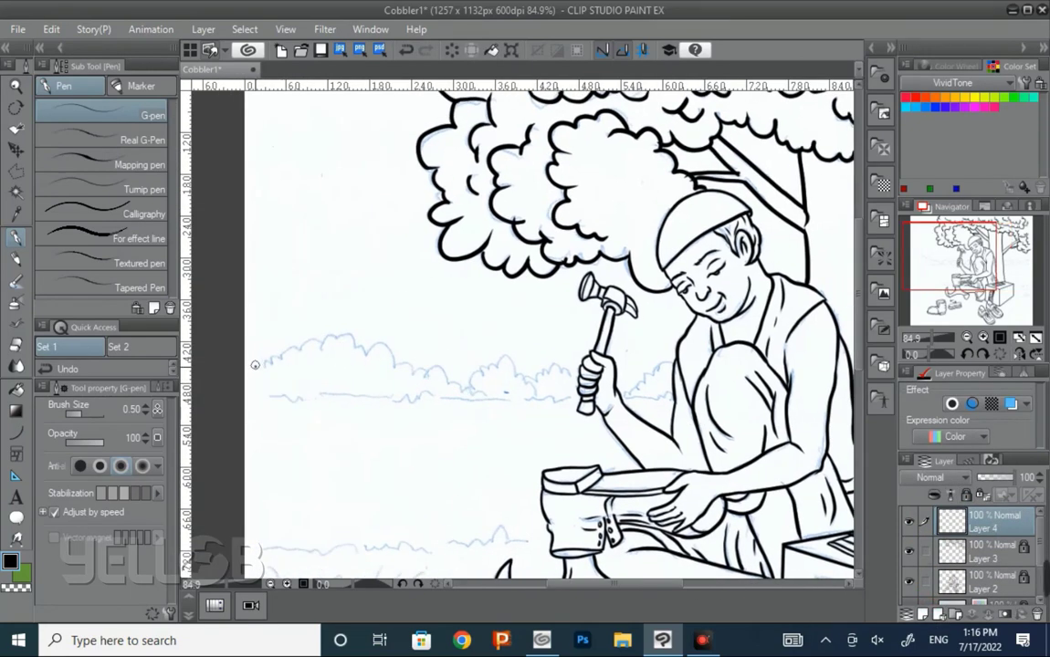
pyautogui.moveTo(254, 365); pyautogui.dragTo(325, 356)
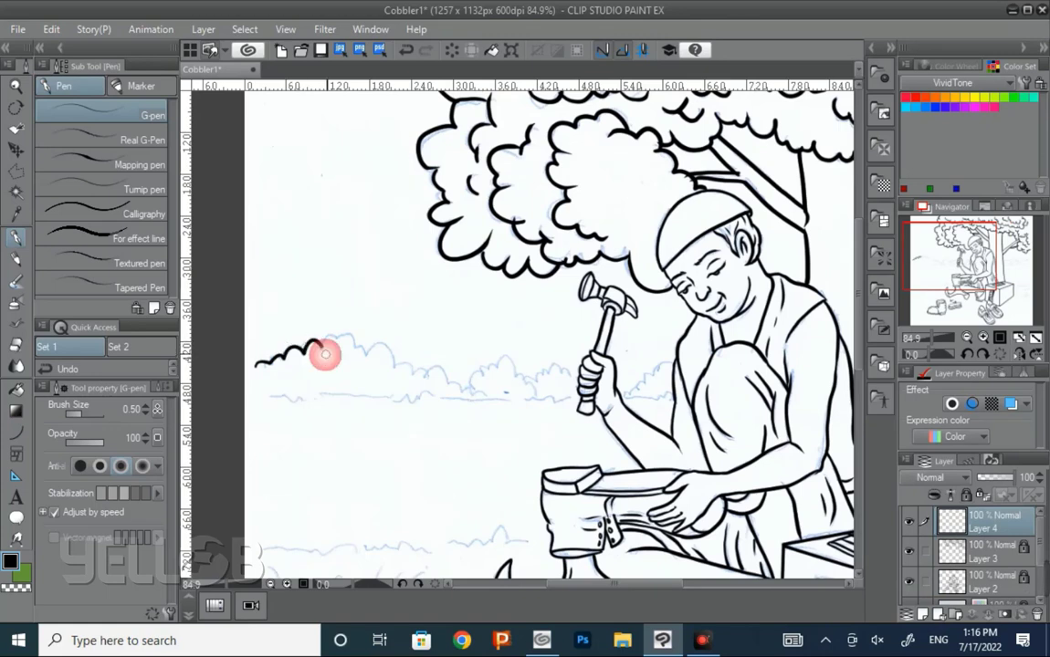
pyautogui.moveTo(325, 356)
pyautogui.mouseDown()
pyautogui.moveTo(367, 352)
pyautogui.moveTo(417, 374)
pyautogui.mouseUp()
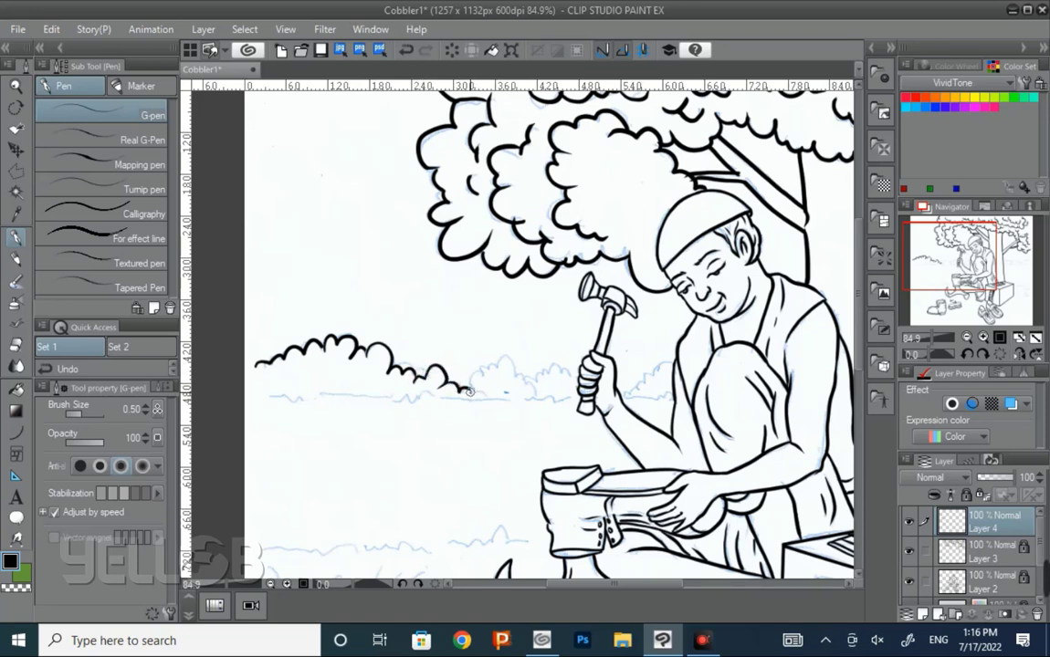
pyautogui.moveTo(477, 388)
pyautogui.mouseDown()
pyautogui.moveTo(498, 368)
pyautogui.moveTo(520, 379)
pyautogui.moveTo(565, 375)
pyautogui.mouseUp()
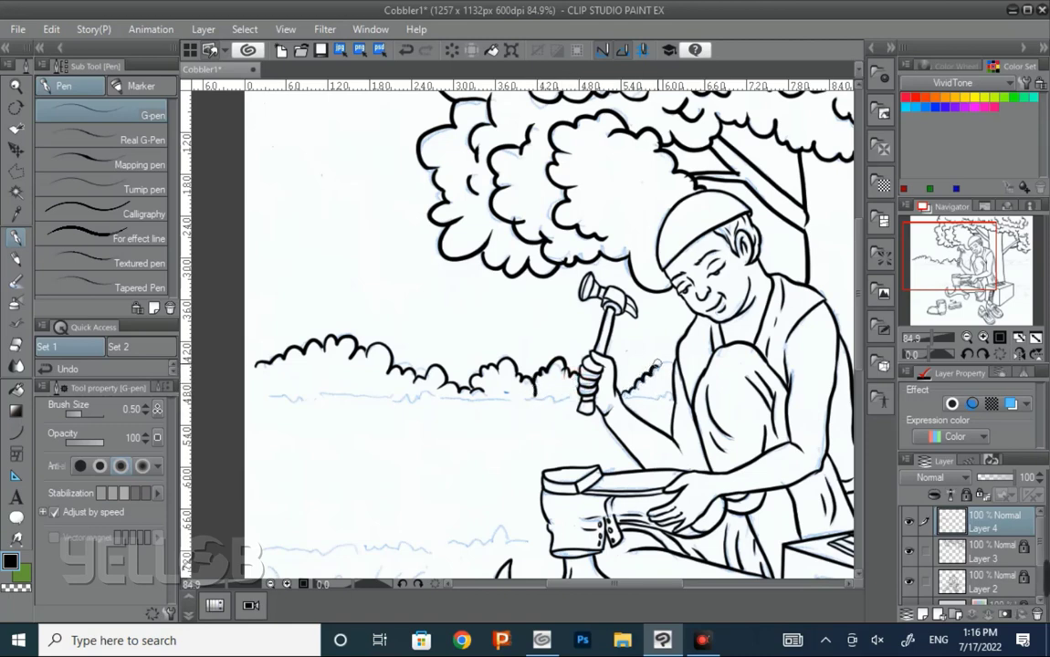
pyautogui.moveTo(573, 484); pyautogui.dragTo(639, 403)
pyautogui.moveTo(329, 472); pyautogui.dragTo(392, 463)
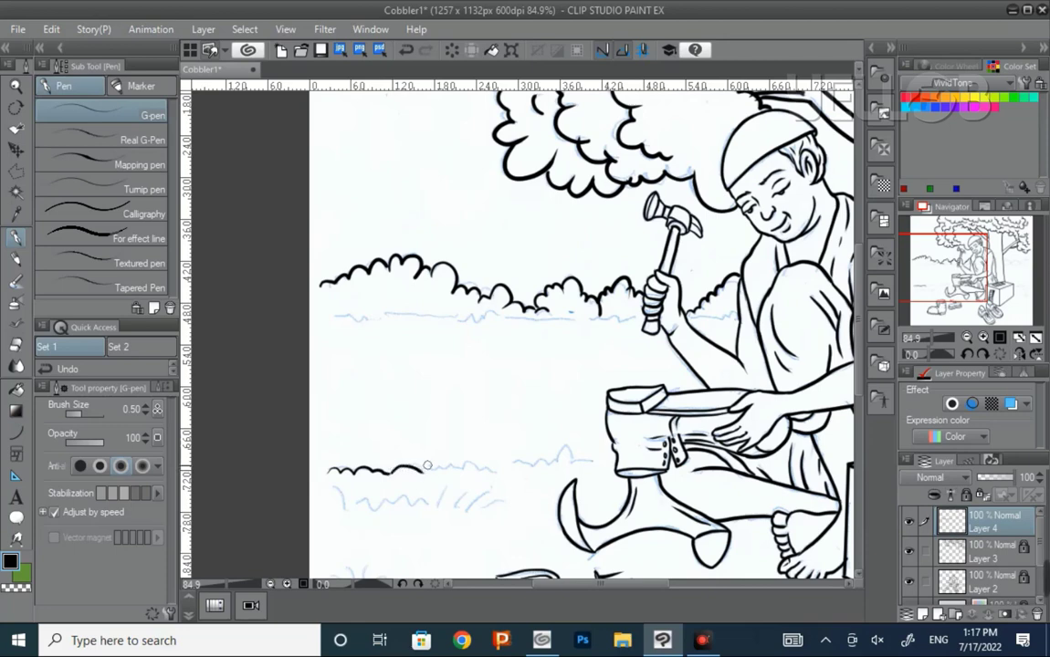
pyautogui.moveTo(463, 466)
pyautogui.mouseDown()
pyautogui.moveTo(592, 458)
pyautogui.moveTo(577, 429)
pyautogui.moveTo(597, 410)
pyautogui.mouseUp()
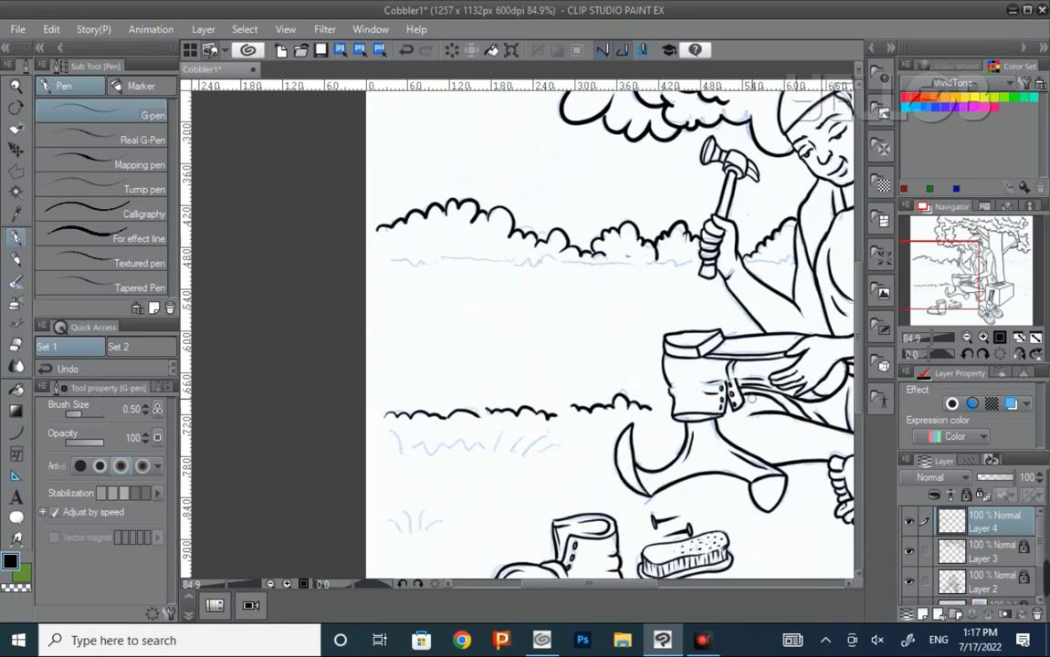
# Step: Tilt the canvas and ink the bush edge and grass strokes over the blue sketch
pyautogui.press('r')
pyautogui.moveTo(750, 399); pyautogui.dragTo(598, 305)
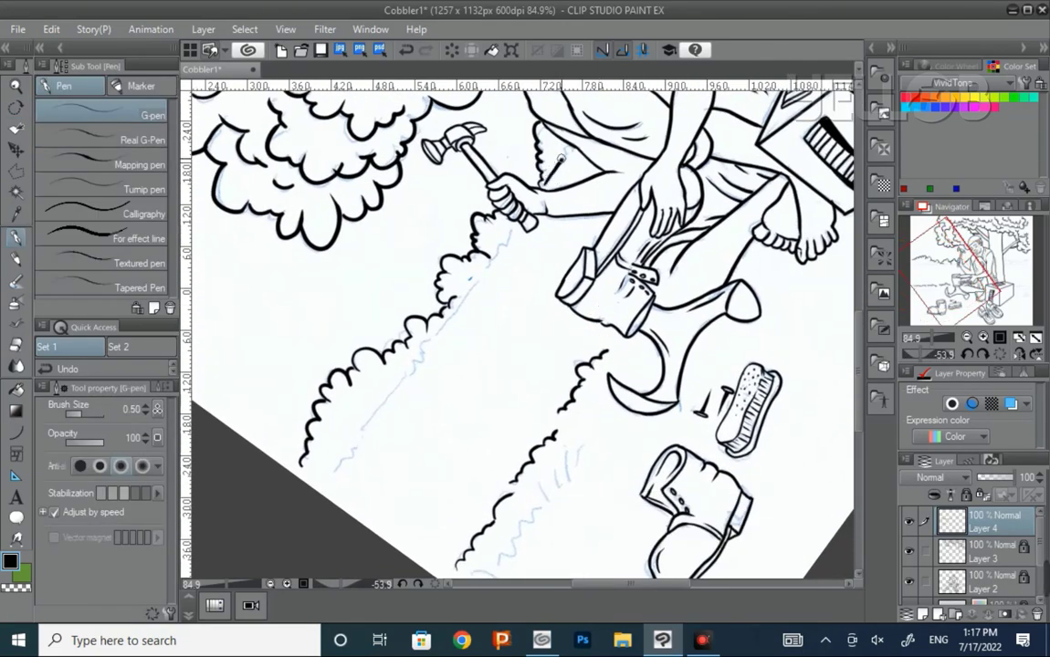
pyautogui.moveTo(557, 168); pyautogui.dragTo(571, 146)
pyautogui.moveTo(505, 228); pyautogui.dragTo(507, 238)
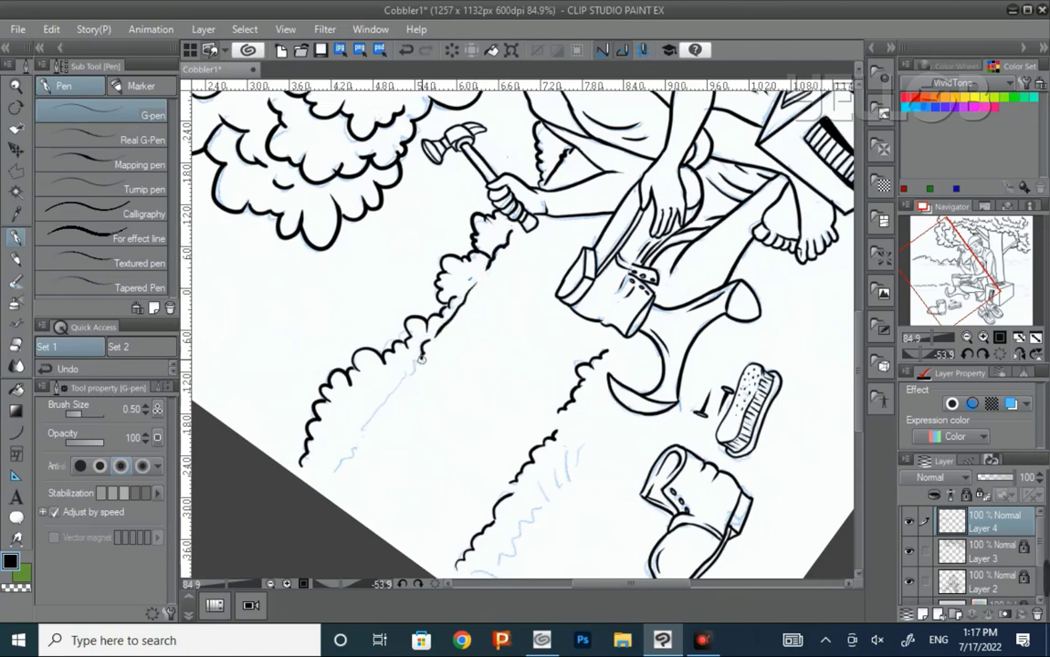
pyautogui.moveTo(420, 358); pyautogui.dragTo(329, 477)
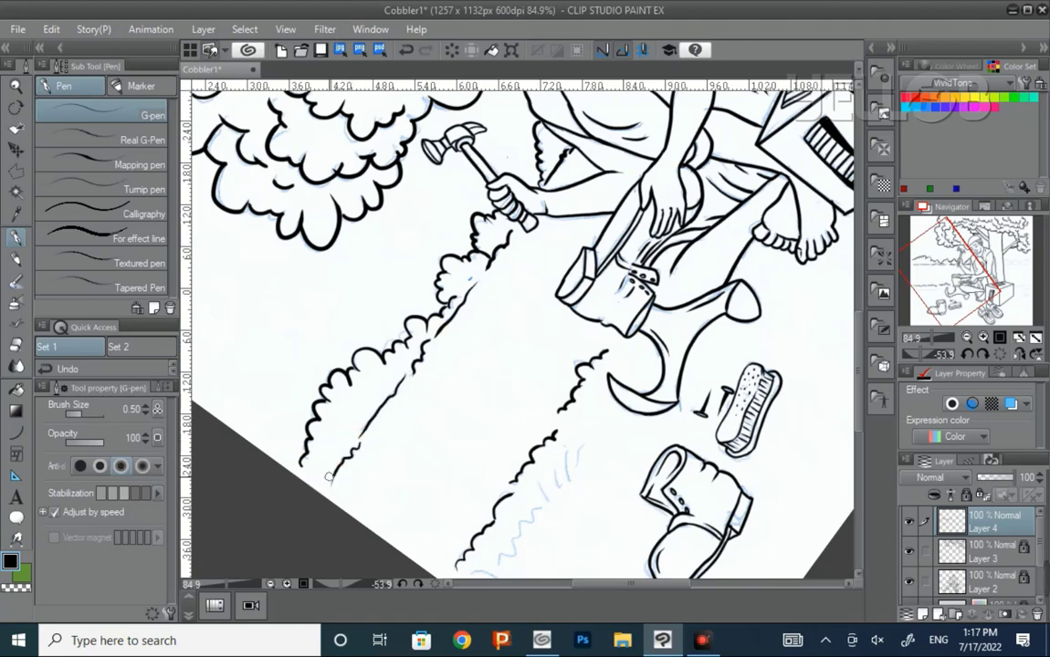
pyautogui.moveTo(566, 445)
pyautogui.mouseDown()
pyautogui.moveTo(561, 473)
pyautogui.moveTo(577, 469)
pyautogui.moveTo(585, 345)
pyautogui.moveTo(514, 451)
pyautogui.moveTo(490, 449)
pyautogui.mouseUp()
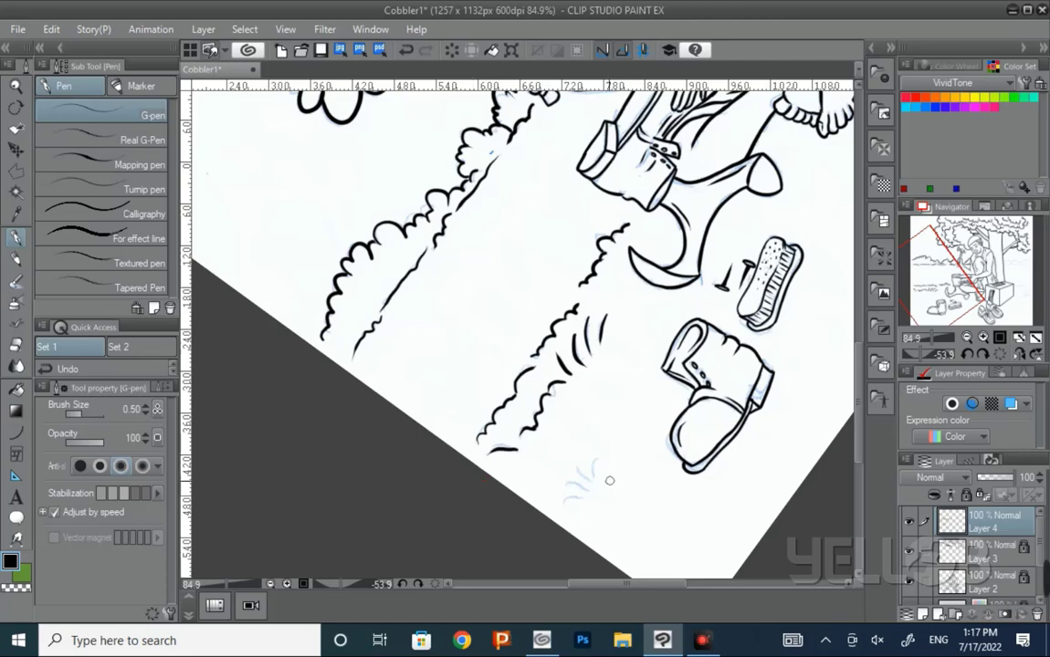
pyautogui.moveTo(595, 459); pyautogui.dragTo(562, 501)
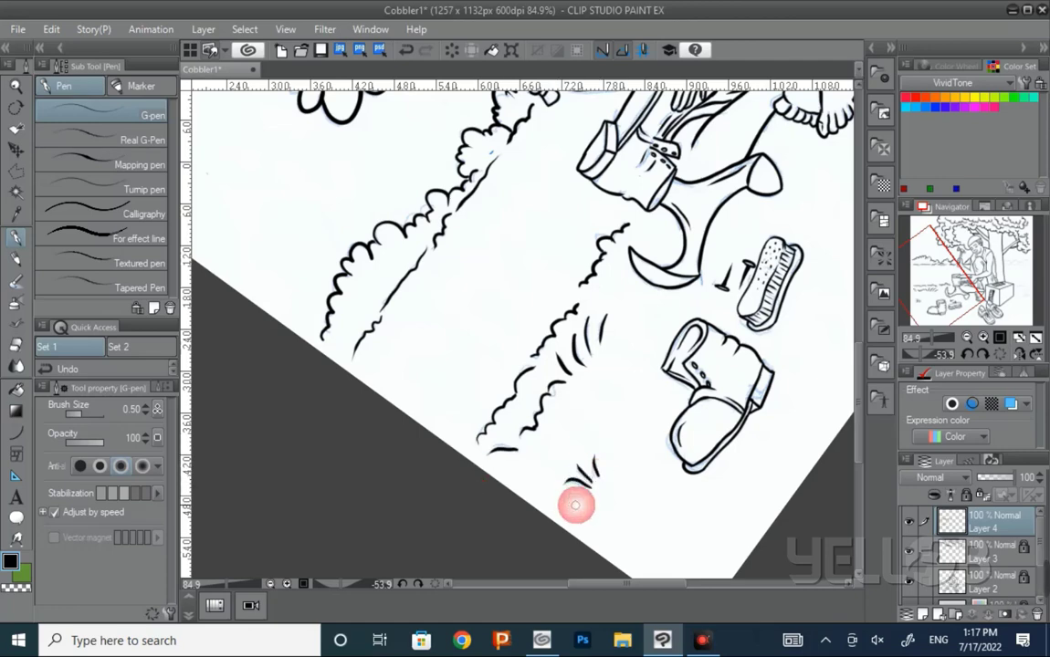
# Step: Ink the bushes by the tree base and the ground line on the right side
pyautogui.hscroll(3, 550, 500)
pyautogui.hscroll(3, 566, 457)
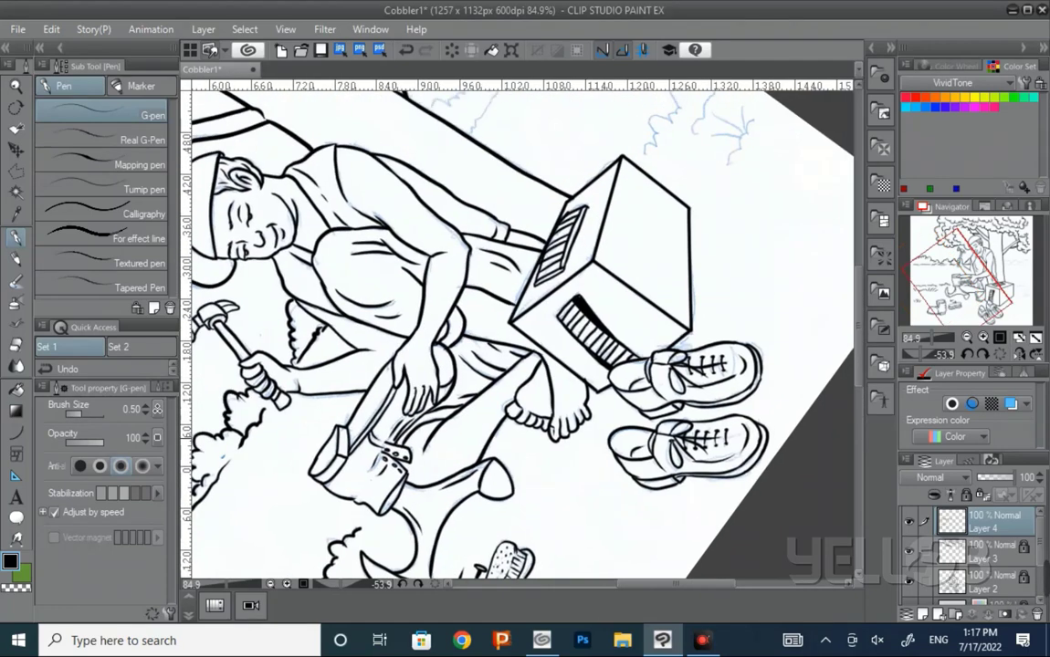
pyautogui.hscroll(3, 593, 411)
pyautogui.hscroll(3, 621, 346)
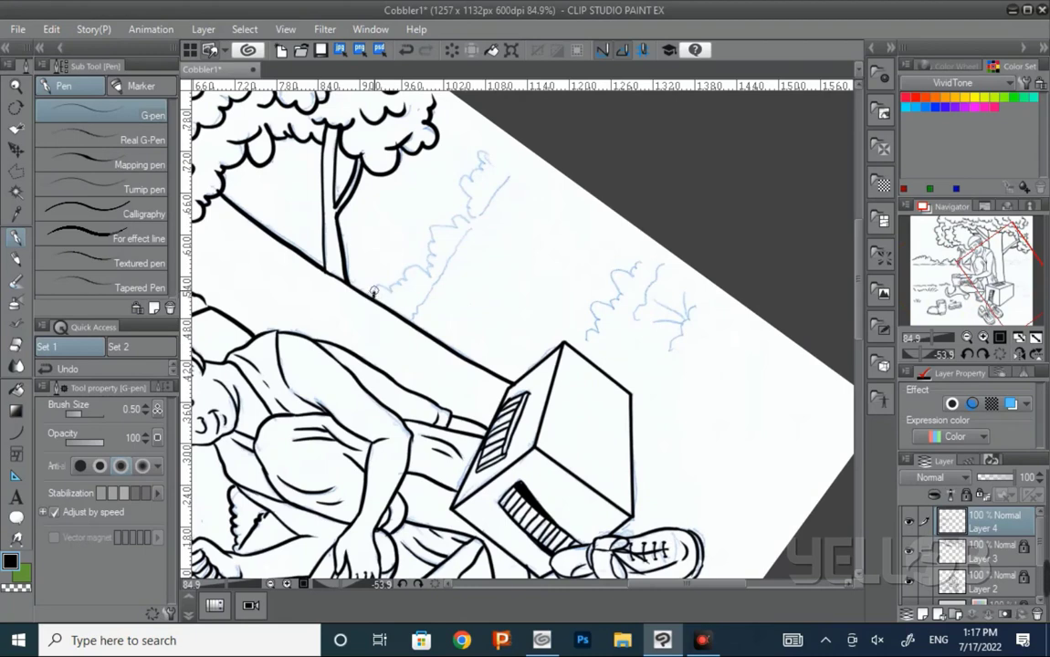
pyautogui.moveTo(373, 292)
pyautogui.mouseDown()
pyautogui.moveTo(430, 274)
pyautogui.moveTo(444, 229)
pyautogui.moveTo(472, 211)
pyautogui.moveTo(472, 174)
pyautogui.moveTo(494, 145)
pyautogui.mouseUp()
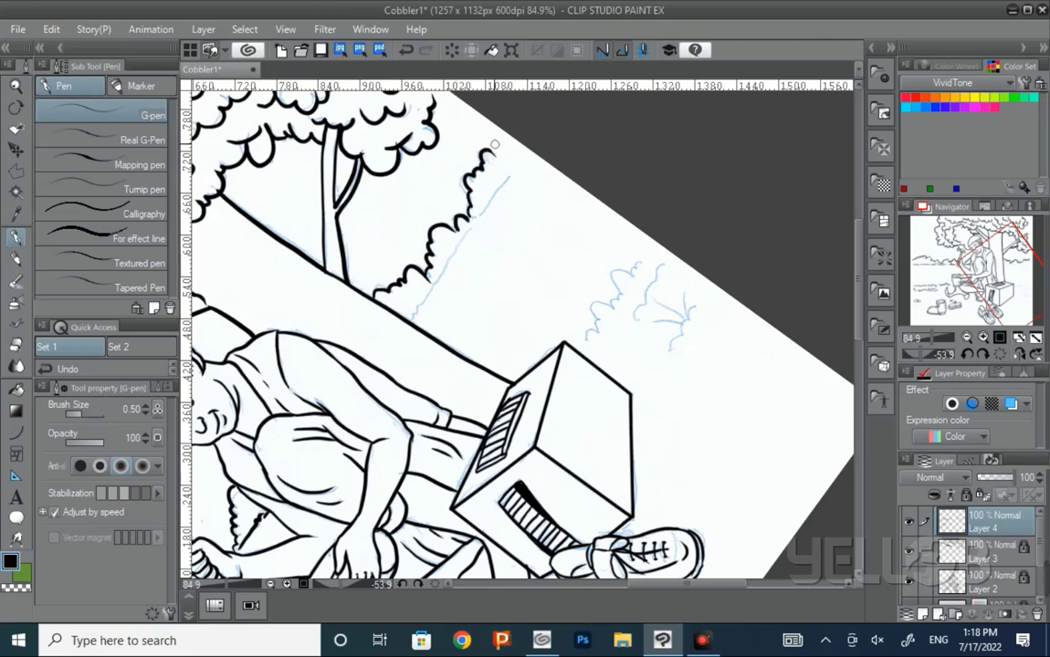
pyautogui.moveTo(411, 312); pyautogui.dragTo(515, 157)
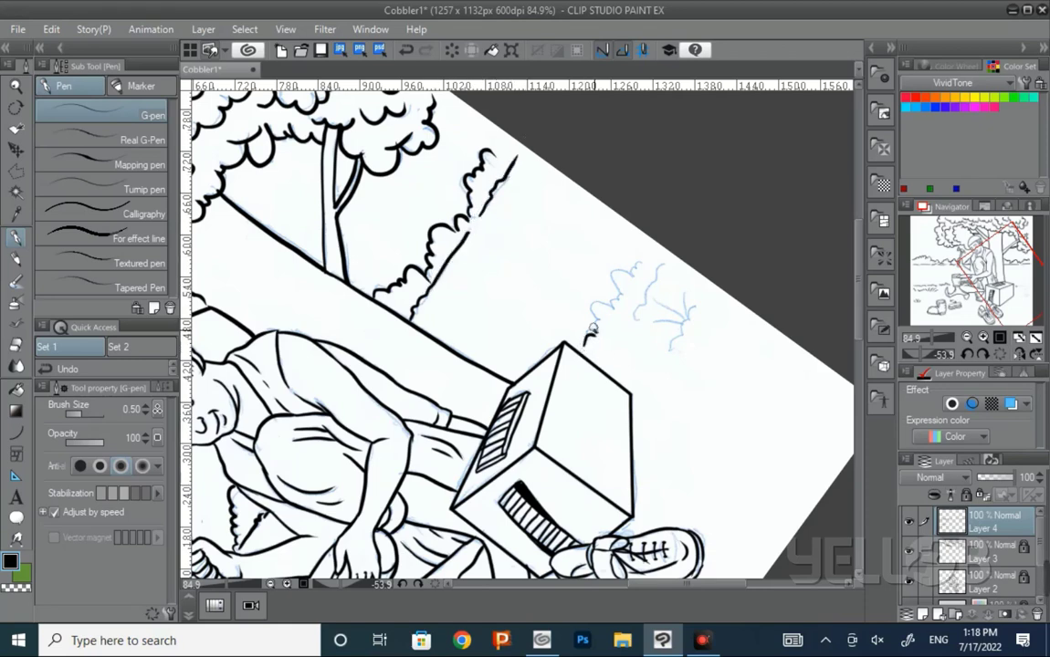
pyautogui.moveTo(595, 306); pyautogui.dragTo(643, 259)
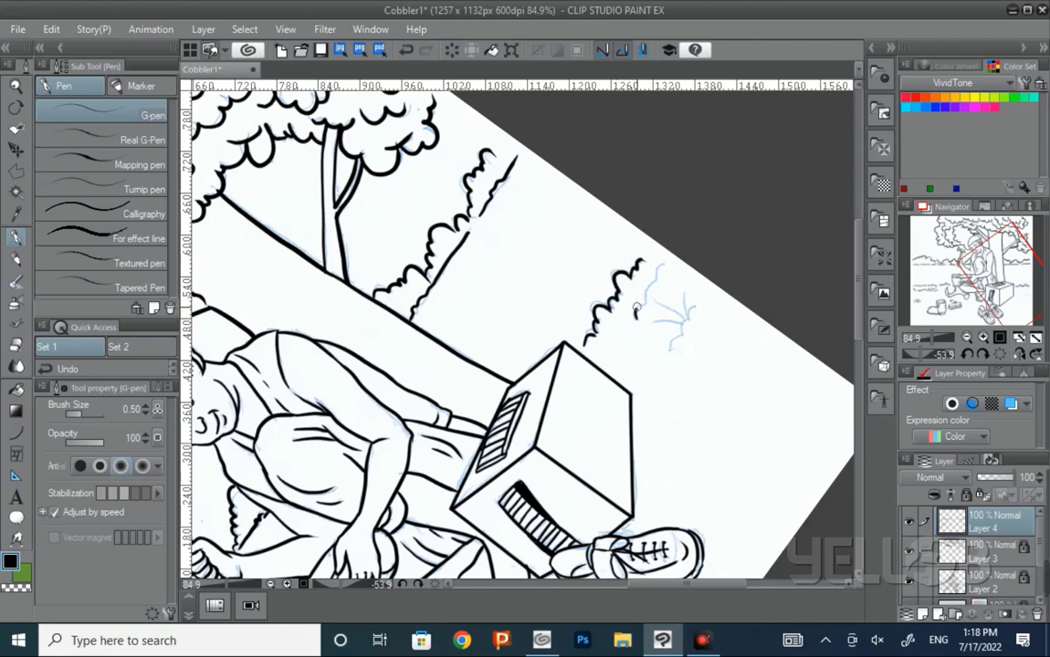
pyautogui.moveTo(637, 314); pyautogui.dragTo(658, 266)
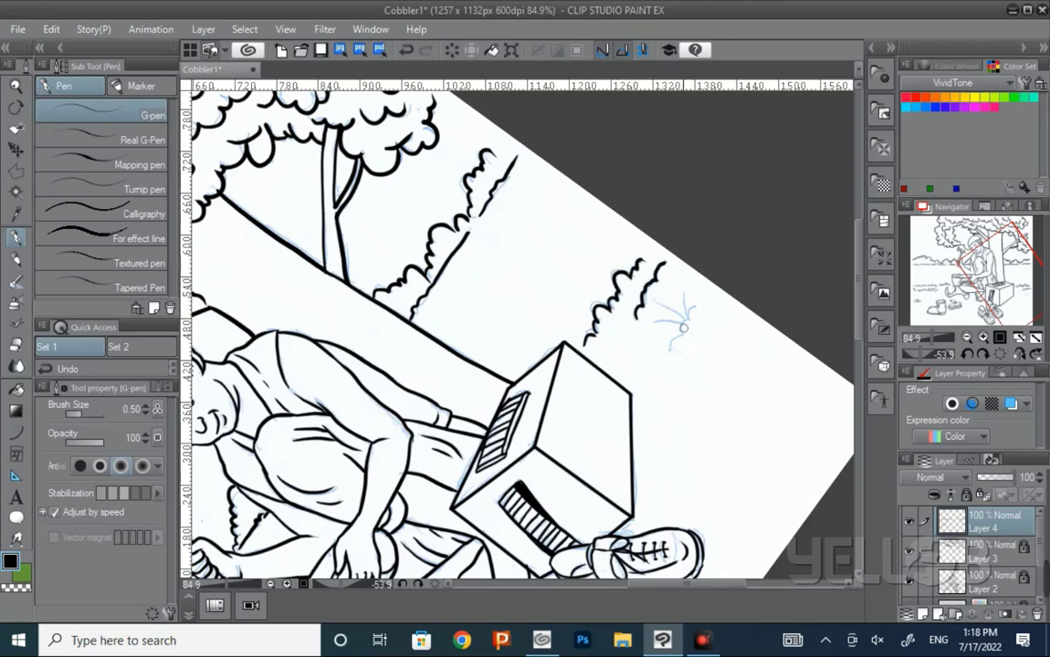
pyautogui.moveTo(668, 352)
pyautogui.mouseDown()
pyautogui.moveTo(699, 307)
pyautogui.moveTo(684, 405)
pyautogui.mouseUp()
# Step: Ink the grass blades beside the box, then reset the rotation and fit the page
pyautogui.press('r')
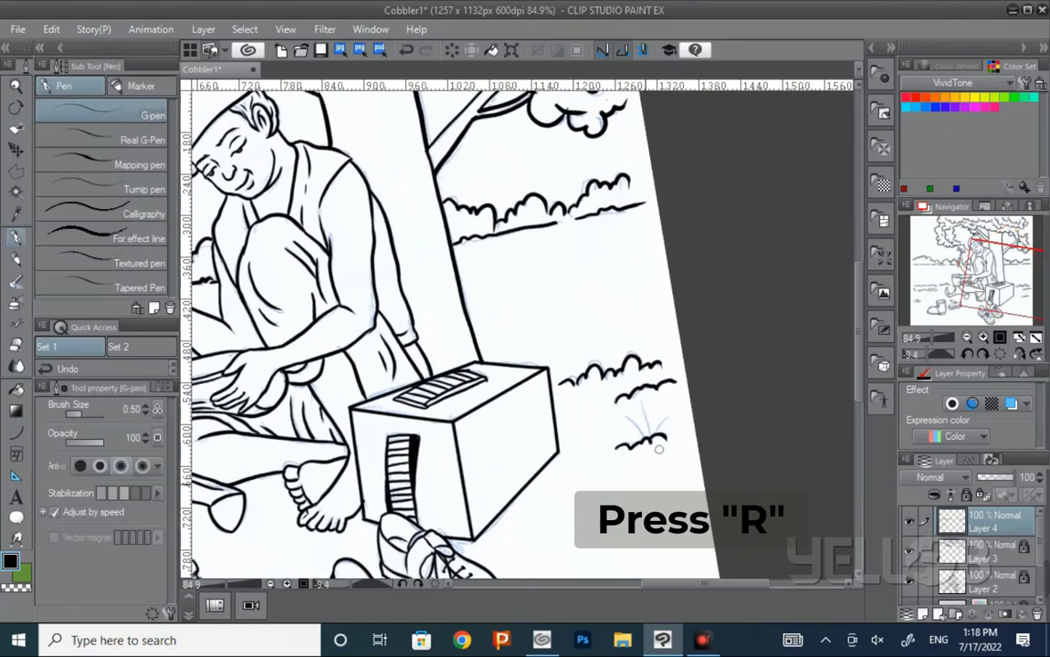
pyautogui.moveTo(641, 438)
pyautogui.mouseDown()
pyautogui.moveTo(623, 409)
pyautogui.moveTo(645, 402)
pyautogui.mouseUp()
pyautogui.moveTo(648, 437); pyautogui.dragTo(670, 409)
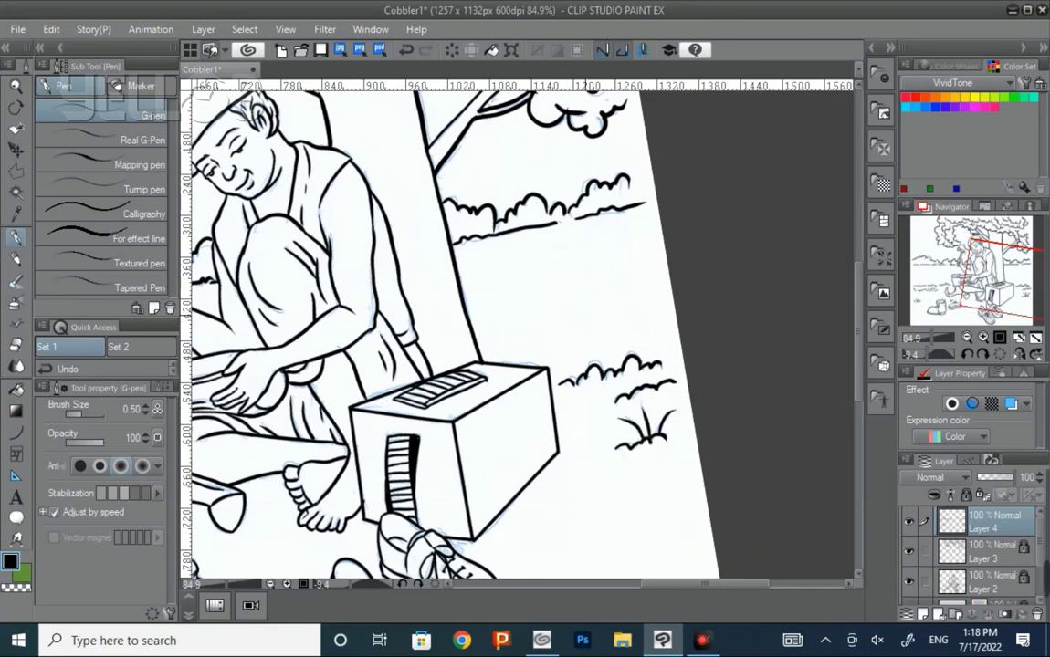
pyautogui.scroll(-5, 520, 329)
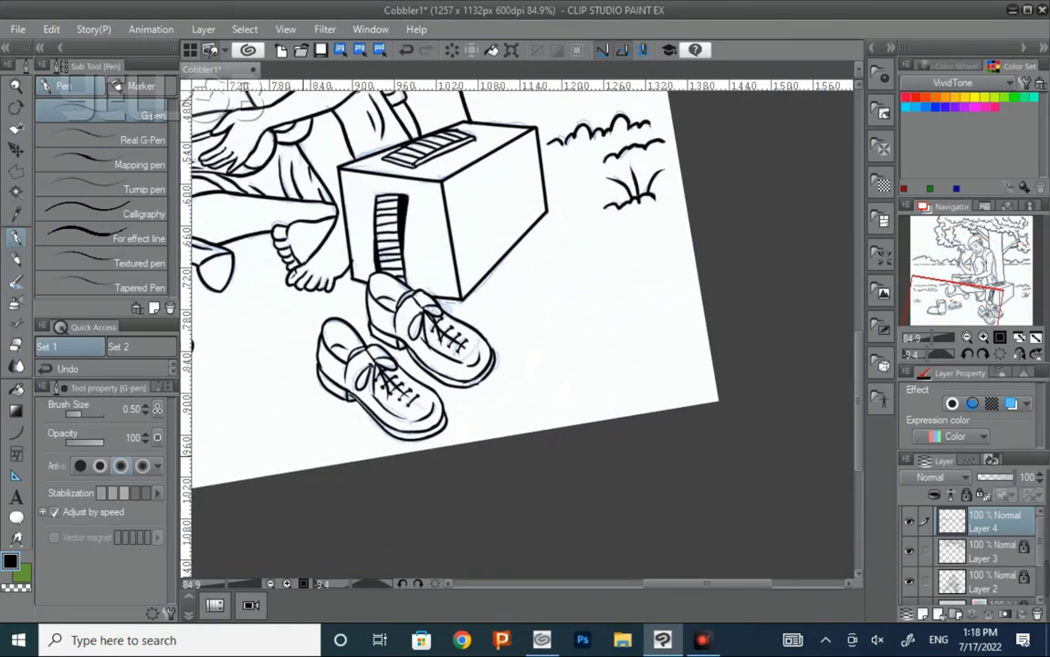
pyautogui.scroll(3, 520, 328)
pyautogui.scroll(2, 520, 329)
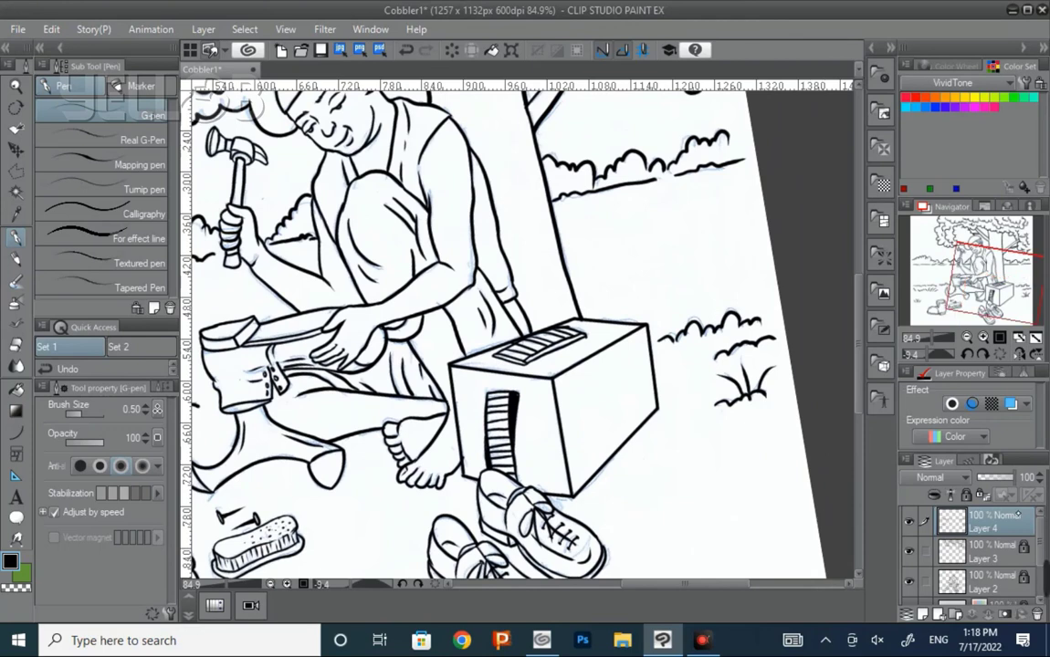
pyautogui.click(1002, 353)
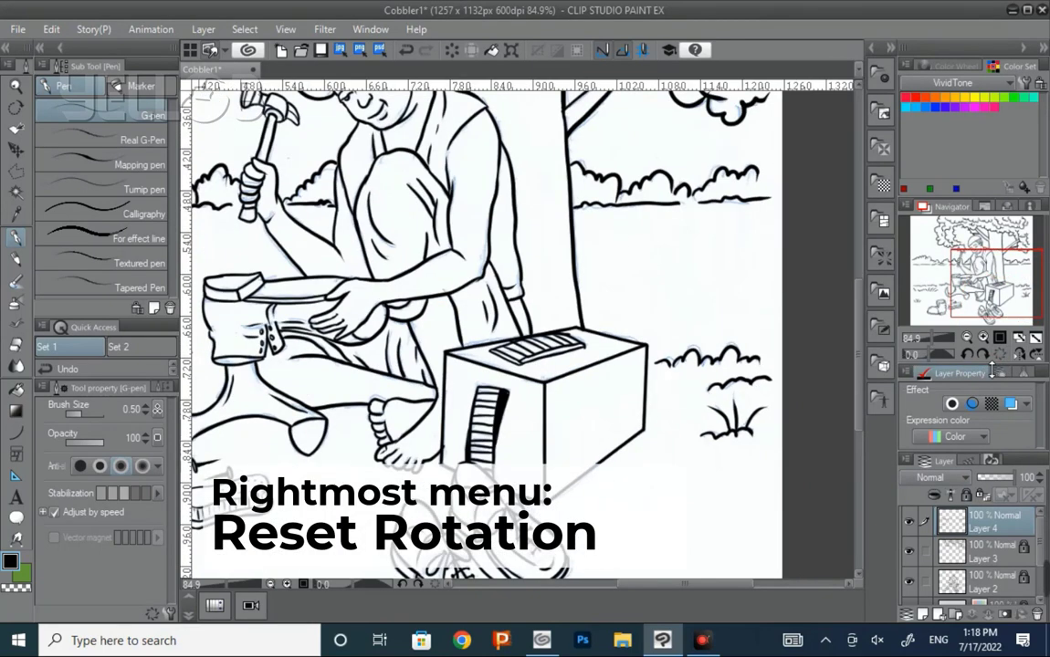
pyautogui.click(1018, 337)
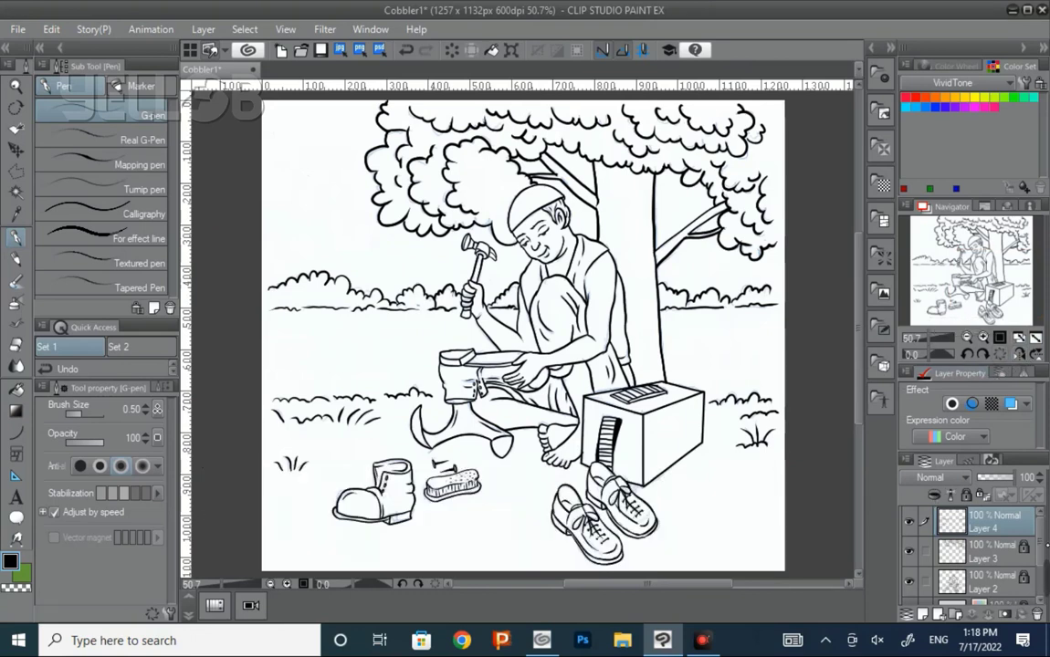
# Step: Hide the paper layer to check the line art and switch the pen to Real G-Pen, then Calligraphy
pyautogui.click(909, 589)
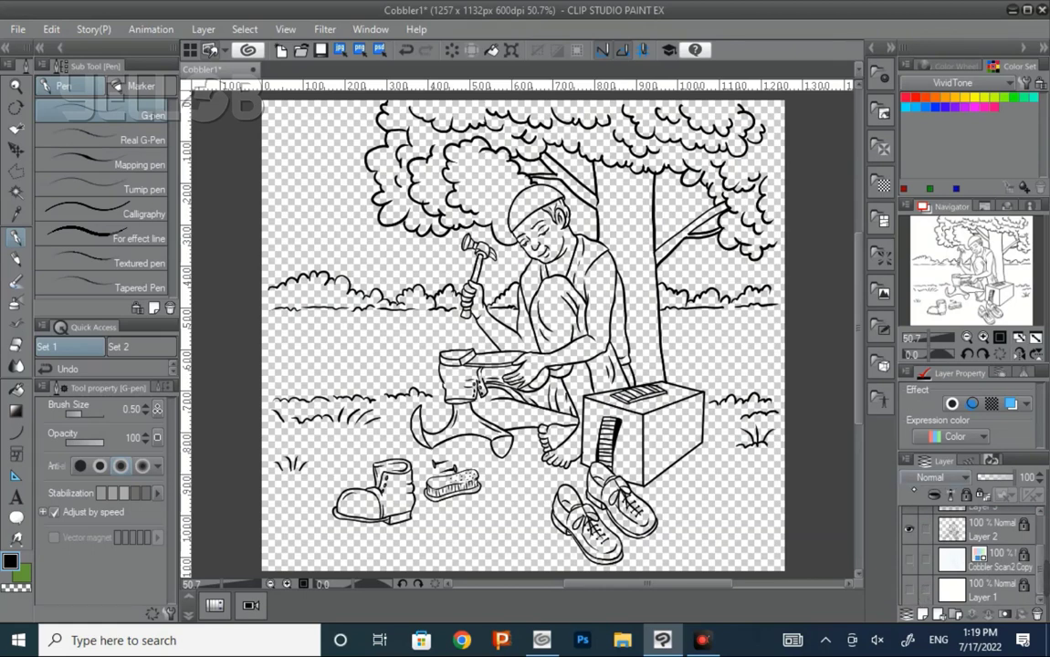
pyautogui.click(137, 140)
pyautogui.click(137, 213)
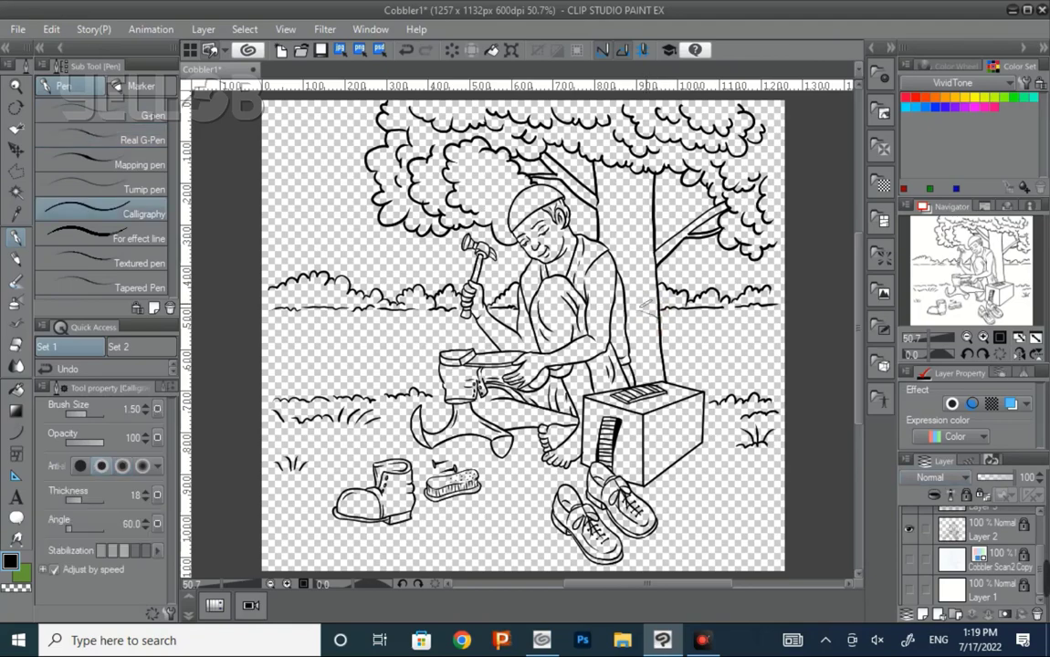
# Step: Zoom in to inspect the cobbler, shoes, canopy and hammer lines, then fit and show the paper layer
pyautogui.press('/')
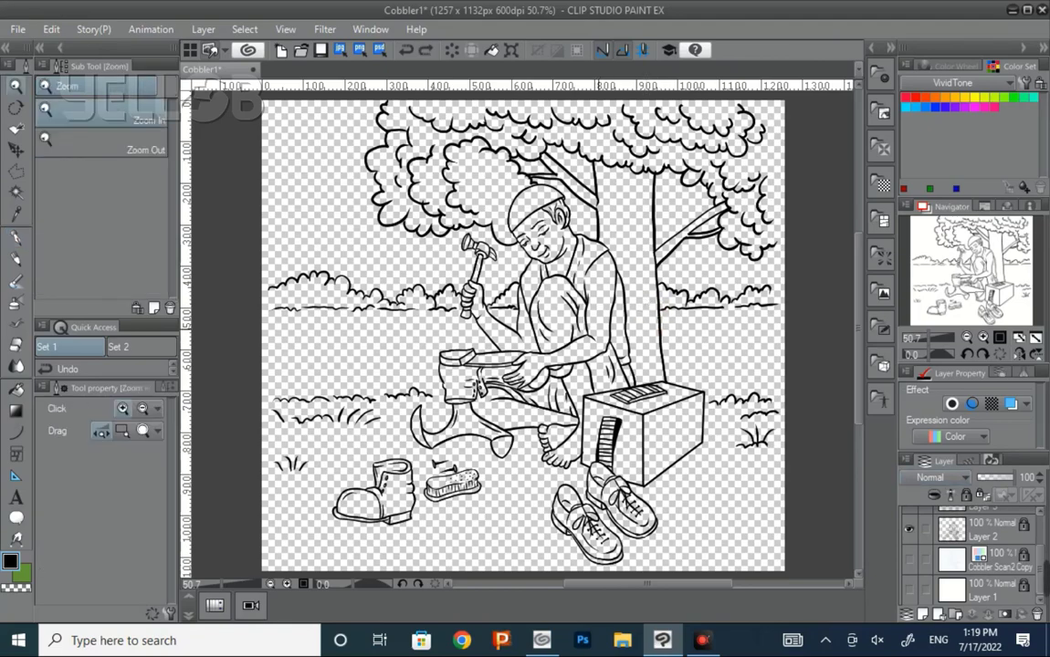
pyautogui.moveTo(555, 463); pyautogui.dragTo(584, 463)
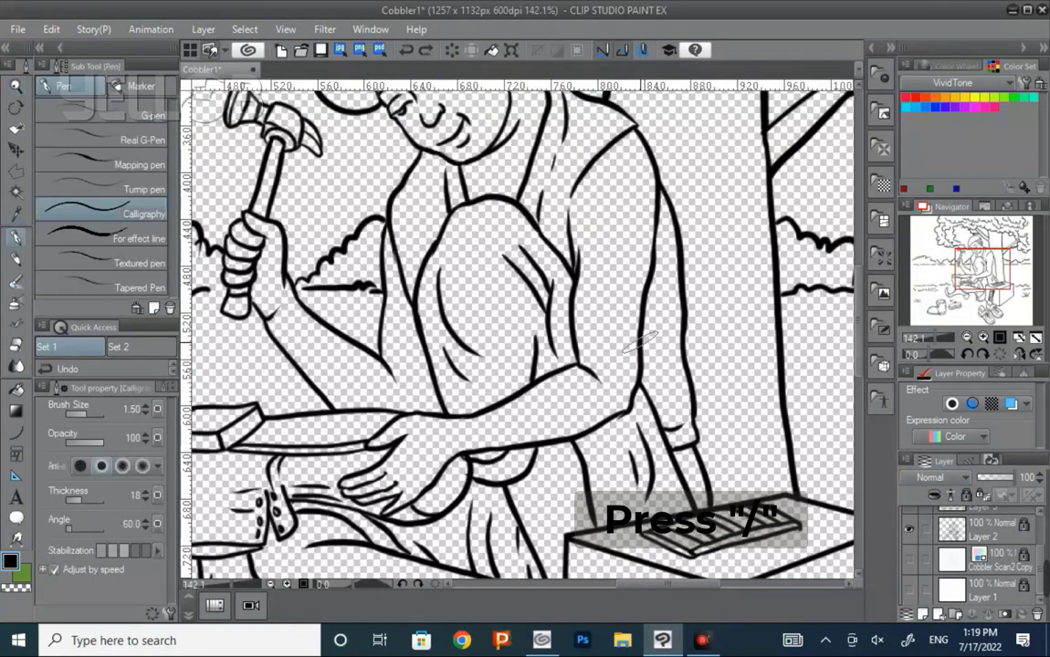
pyautogui.moveTo(575, 306)
pyautogui.mouseDown()
pyautogui.moveTo(660, 422)
pyautogui.moveTo(669, 404)
pyautogui.moveTo(654, 359)
pyautogui.moveTo(685, 218)
pyautogui.mouseUp()
pyautogui.moveTo(684, 365); pyautogui.dragTo(658, 229)
pyautogui.moveTo(657, 384)
pyautogui.mouseDown()
pyautogui.moveTo(621, 309)
pyautogui.moveTo(733, 345)
pyautogui.moveTo(593, 410)
pyautogui.moveTo(785, 422)
pyautogui.moveTo(724, 239)
pyautogui.moveTo(675, 347)
pyautogui.mouseUp()
pyautogui.moveTo(639, 274)
pyautogui.mouseDown()
pyautogui.moveTo(694, 331)
pyautogui.moveTo(797, 328)
pyautogui.mouseUp()
pyautogui.moveTo(639, 301)
pyautogui.mouseDown()
pyautogui.moveTo(694, 368)
pyautogui.moveTo(792, 375)
pyautogui.mouseUp()
pyautogui.moveTo(725, 445); pyautogui.dragTo(538, 256)
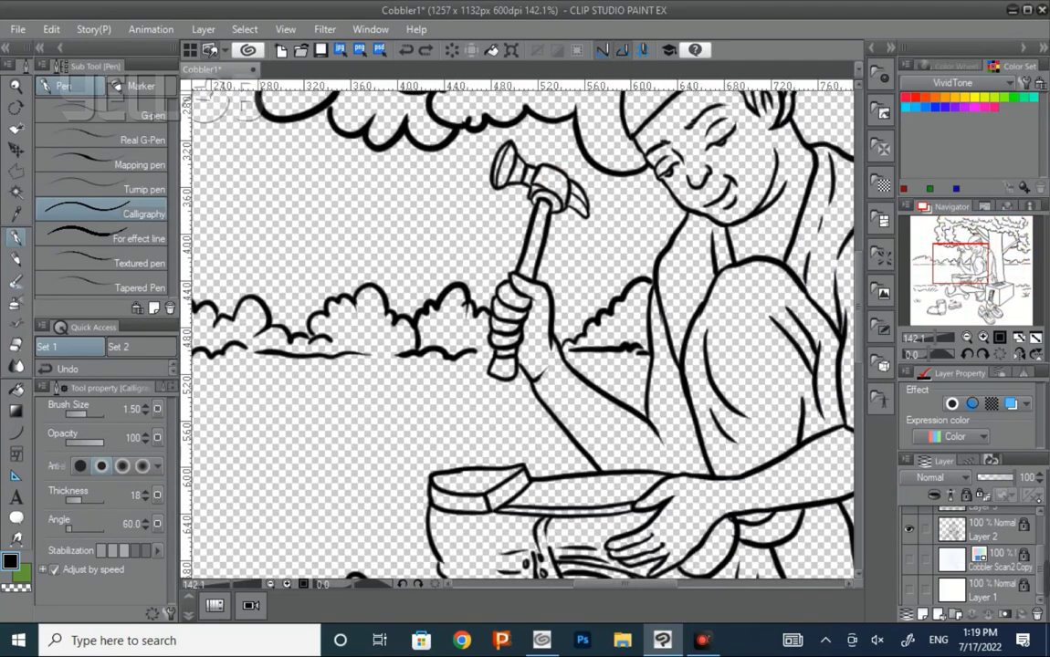
pyautogui.hotkey('ctrl', '0')
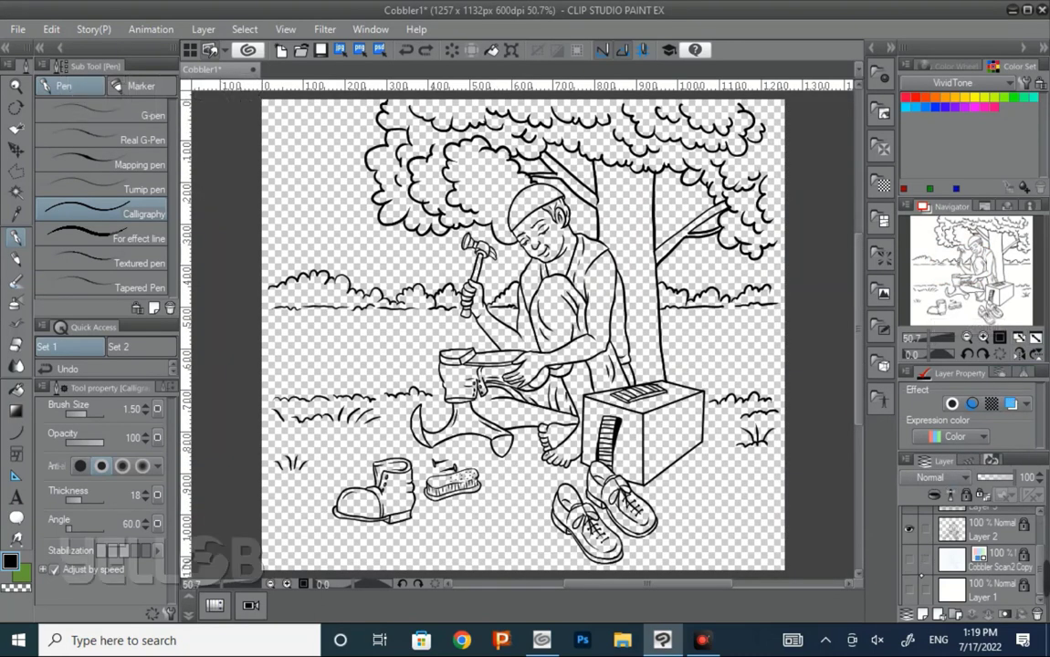
pyautogui.click(908, 589)
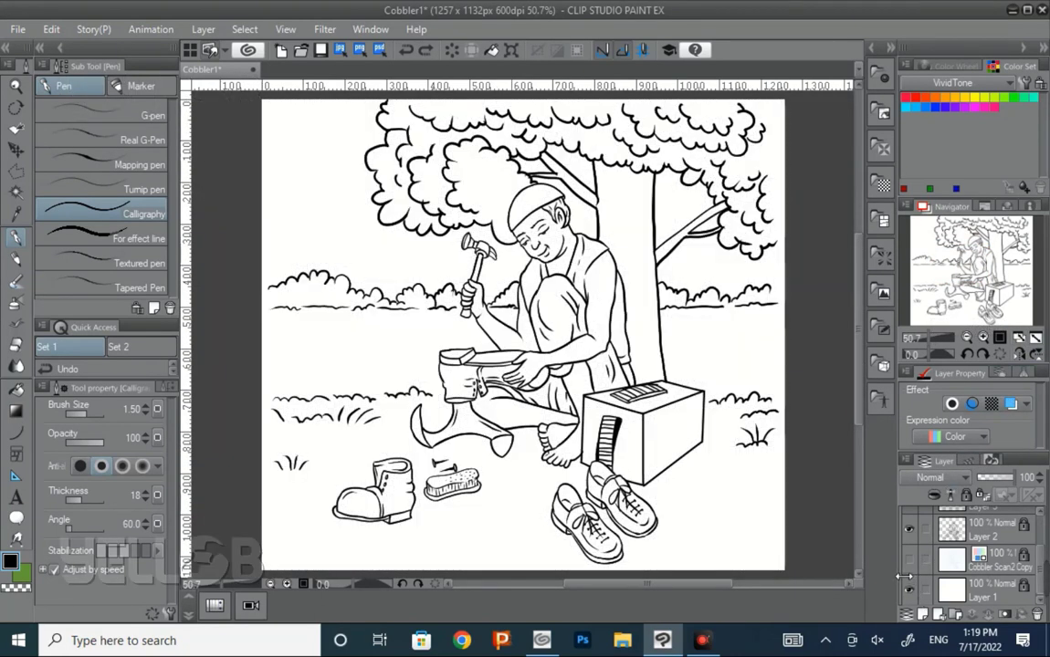